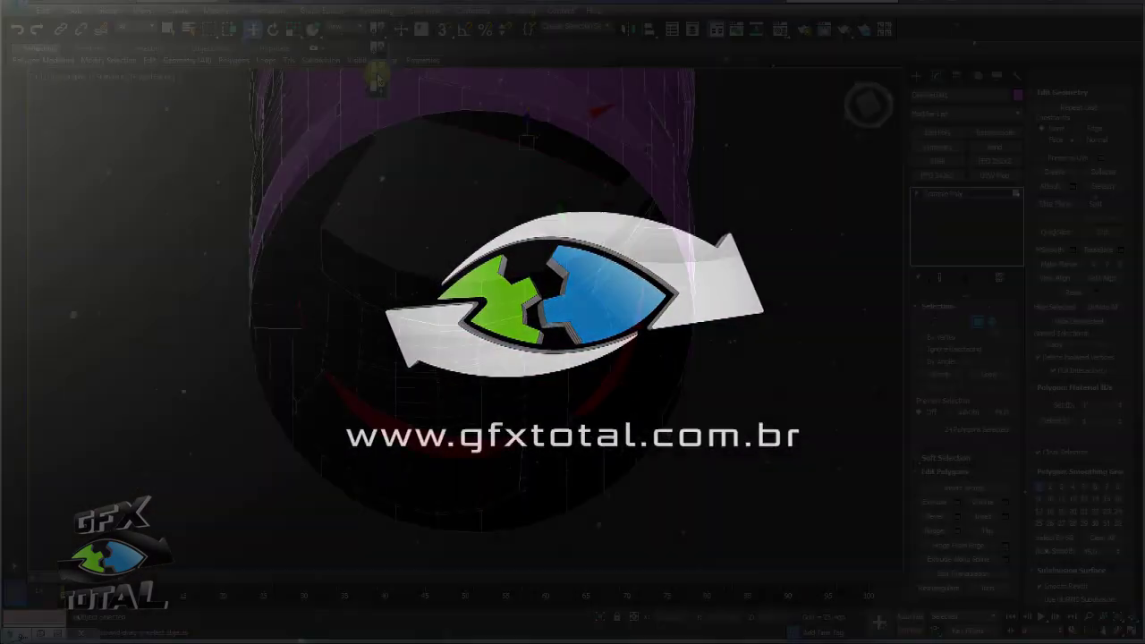
Inset the selected opening polygons so each lower opening gets a narrow border
key("r")
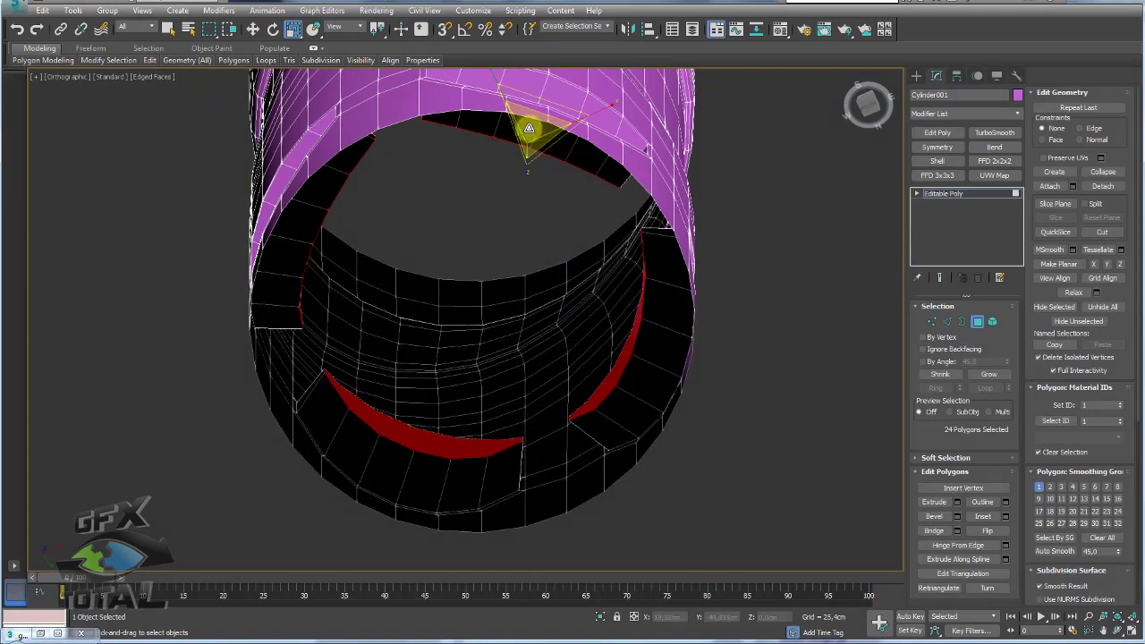
left_click(393, 63)
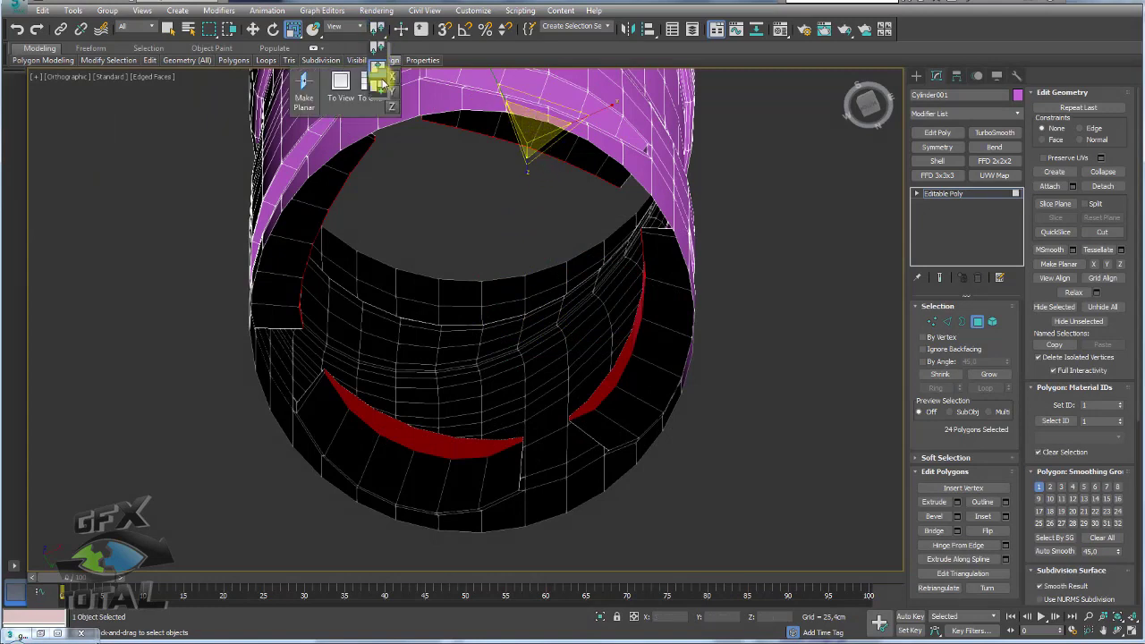
mouse_move(512, 251)
middle_mouse_down("alt")
mouse_move(484, 247)
mouse_move(572, 324)
mouse_move(566, 355)
middle_mouse_up("alt")
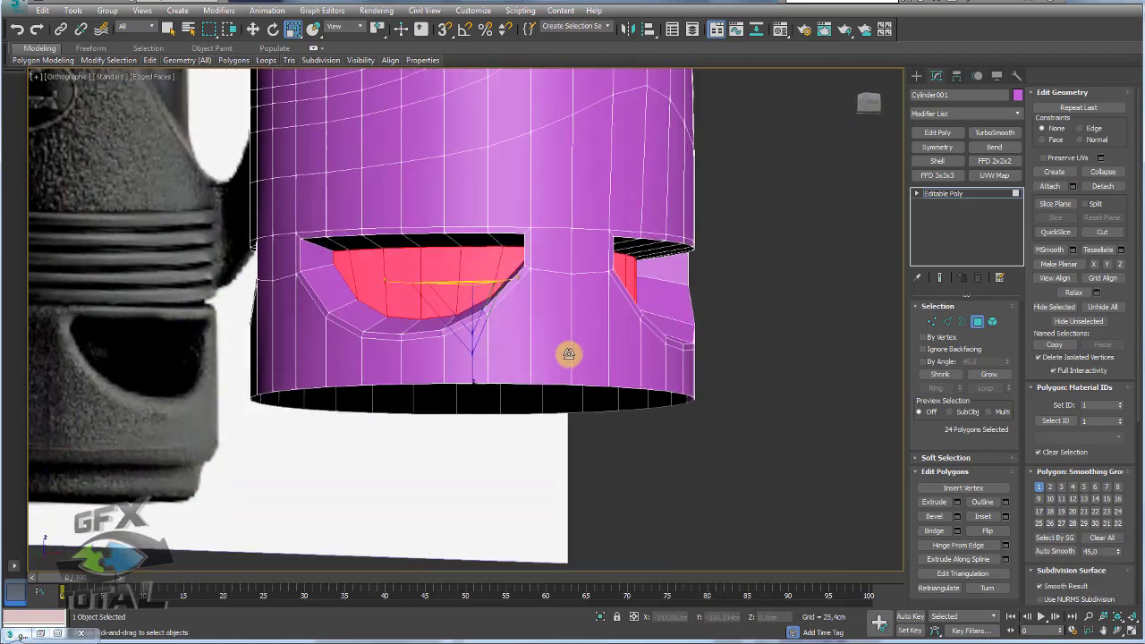
left_click(1005, 517)
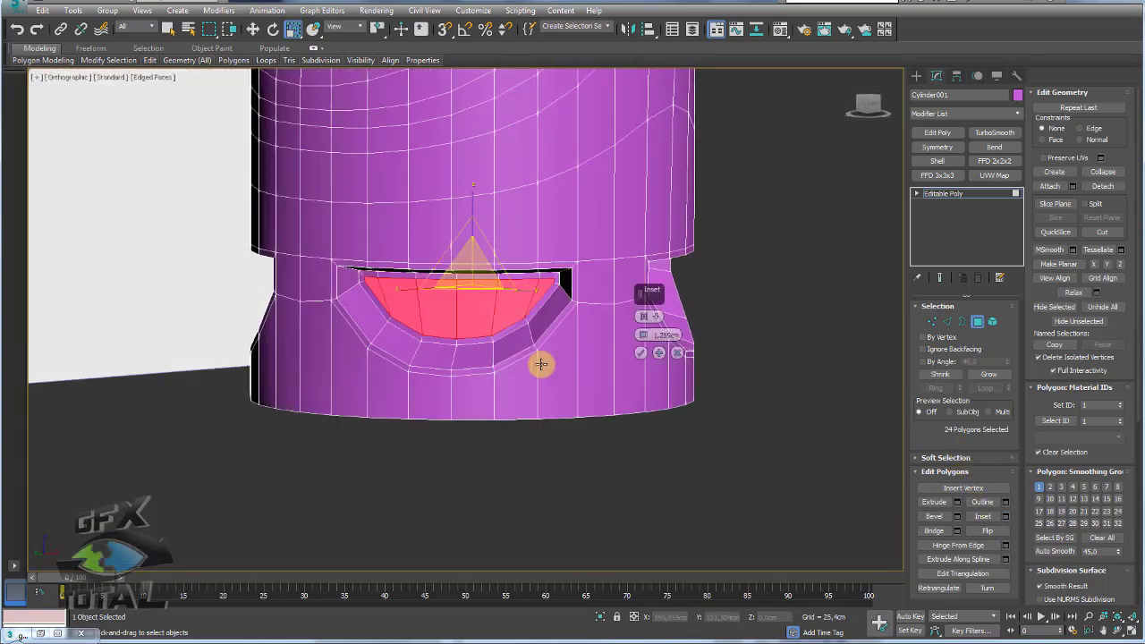
left_click(640, 352)
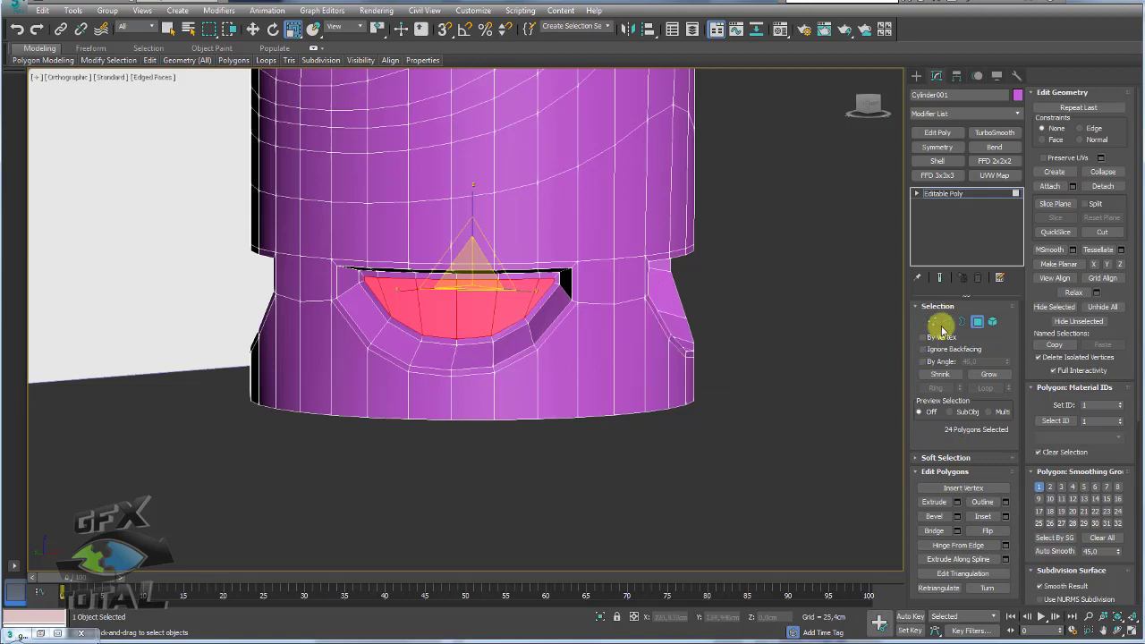
Switch to Edge mode and pick a single edge on the cylinder
left_click(948, 324)
middle_click_drag(608, 332, 529, 334, "alt")
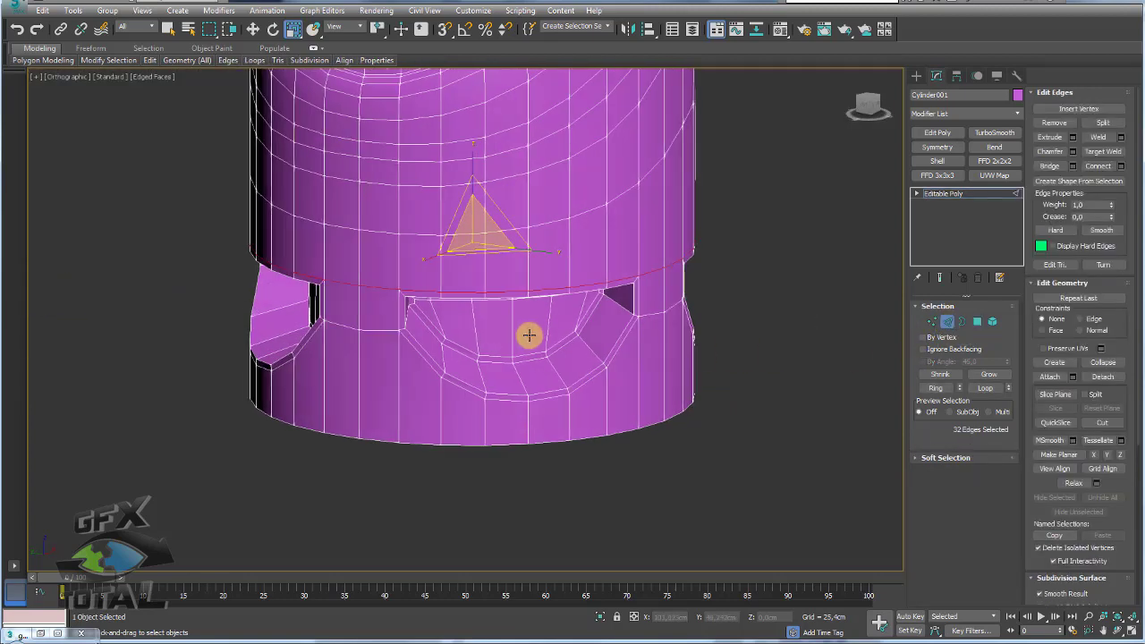
left_click(590, 352)
Stack TurboSmooth above Editable Poly and orbit to compare the cylinder with the reference bottle
left_click(993, 132)
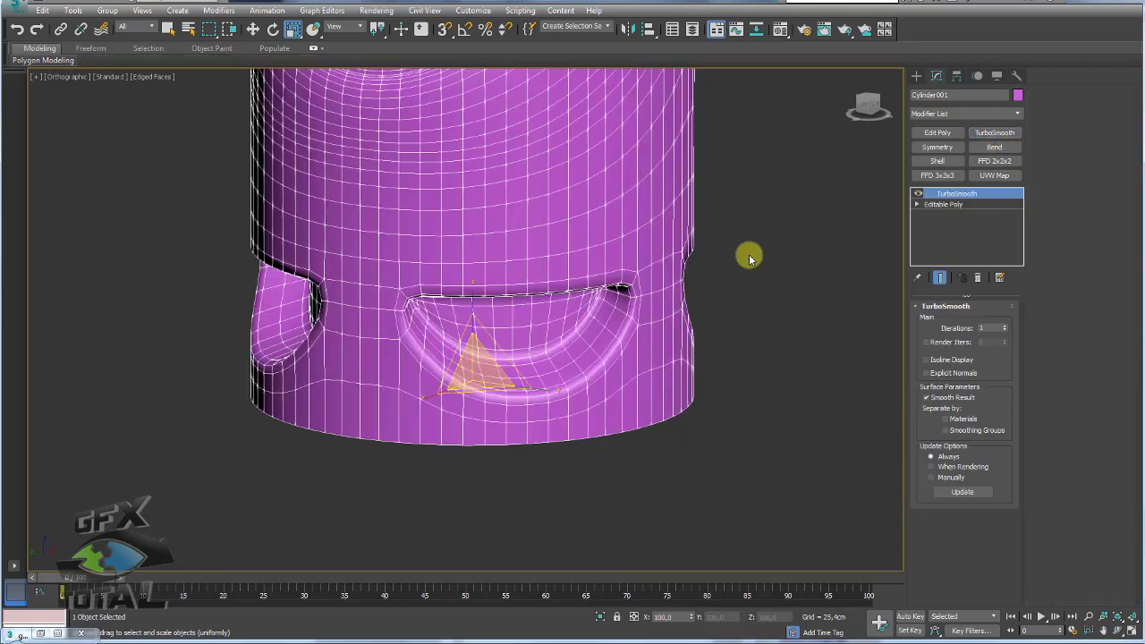
mouse_move(749, 255)
middle_mouse_down("alt")
mouse_move(646, 350)
mouse_move(637, 343)
middle_mouse_up("alt")
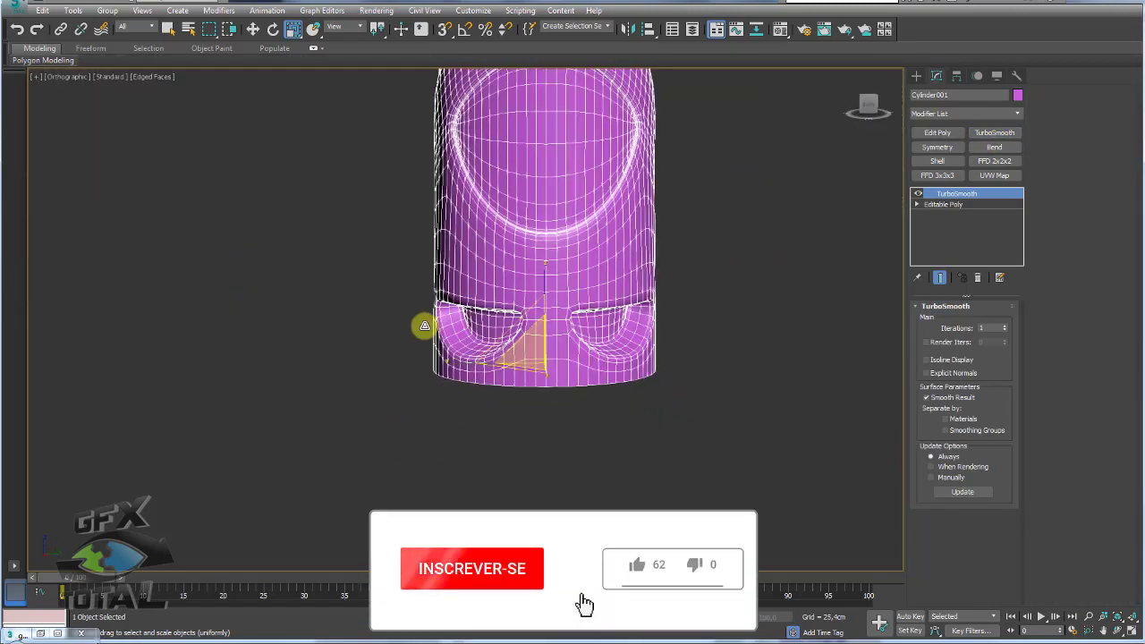
middle_click_drag(660, 297, 614, 317, "alt")
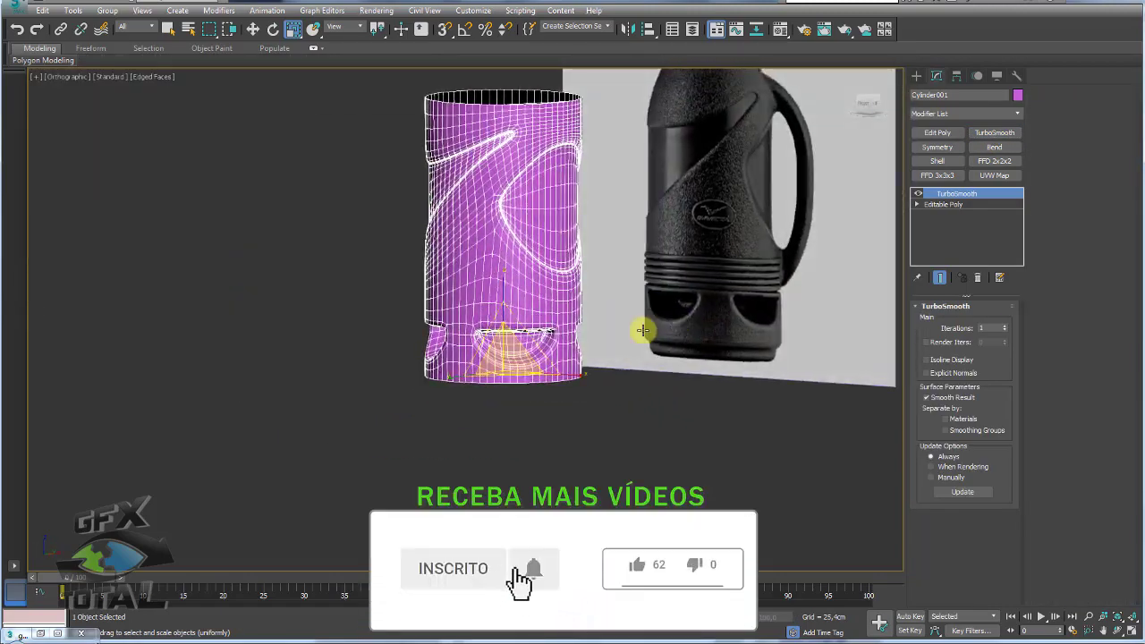
left_click_drag(732, 301, 726, 293)
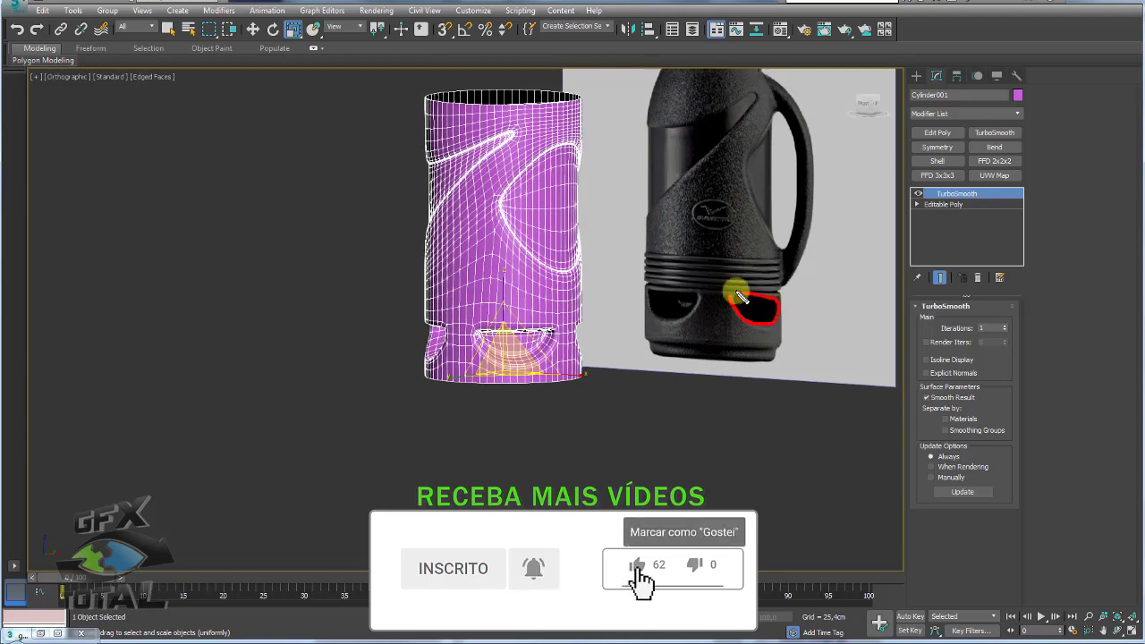
left_click_drag(556, 343, 482, 338)
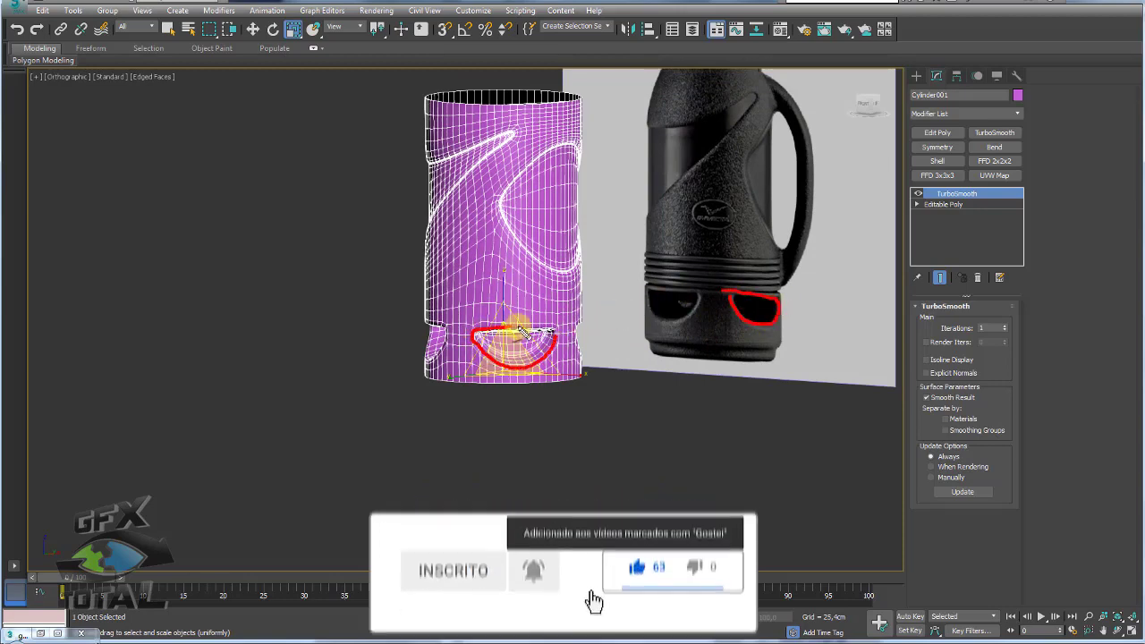
key("Escape")
middle_click_drag(587, 345, 626, 304, "alt")
scroll(652, 269, "up", 2)
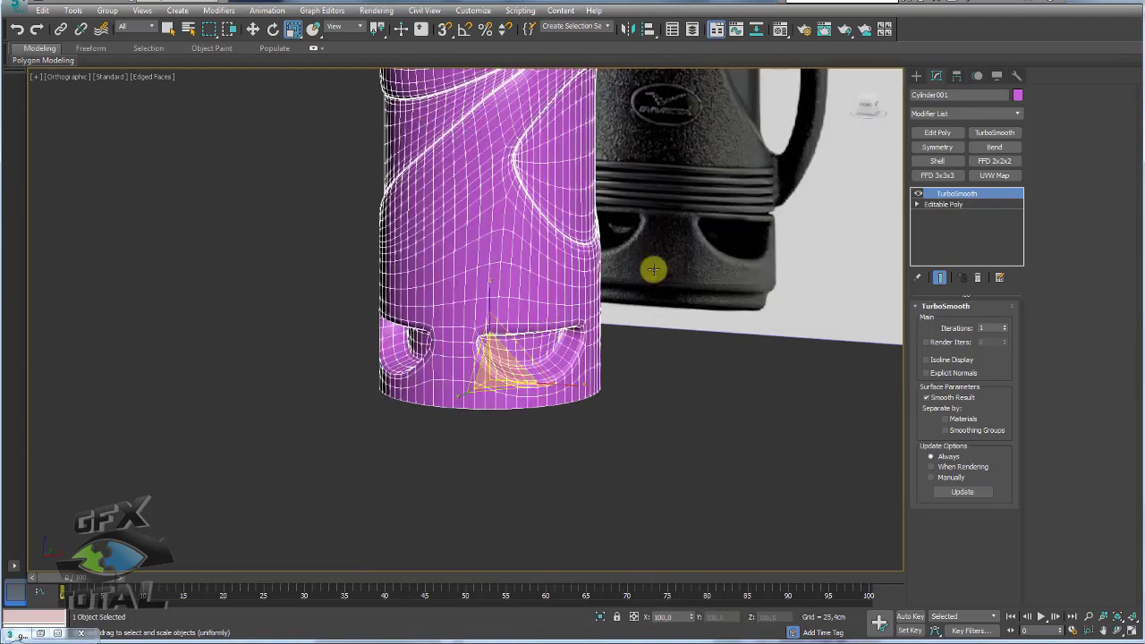
left_click_drag(696, 217, 650, 216)
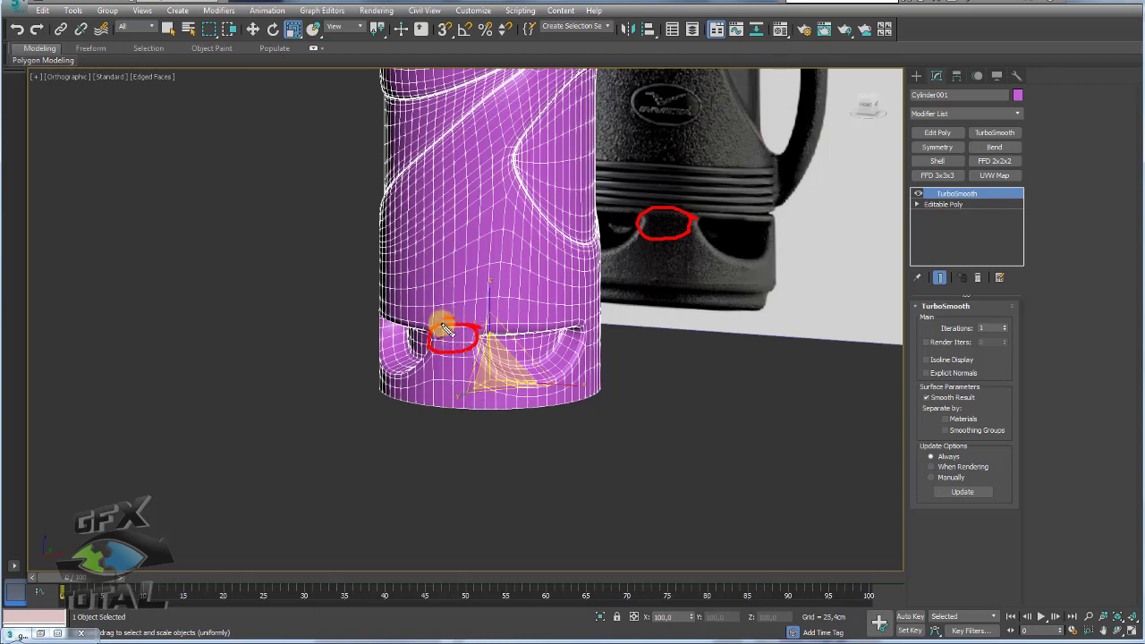
left_click_drag(466, 327, 581, 332)
key("Escape")
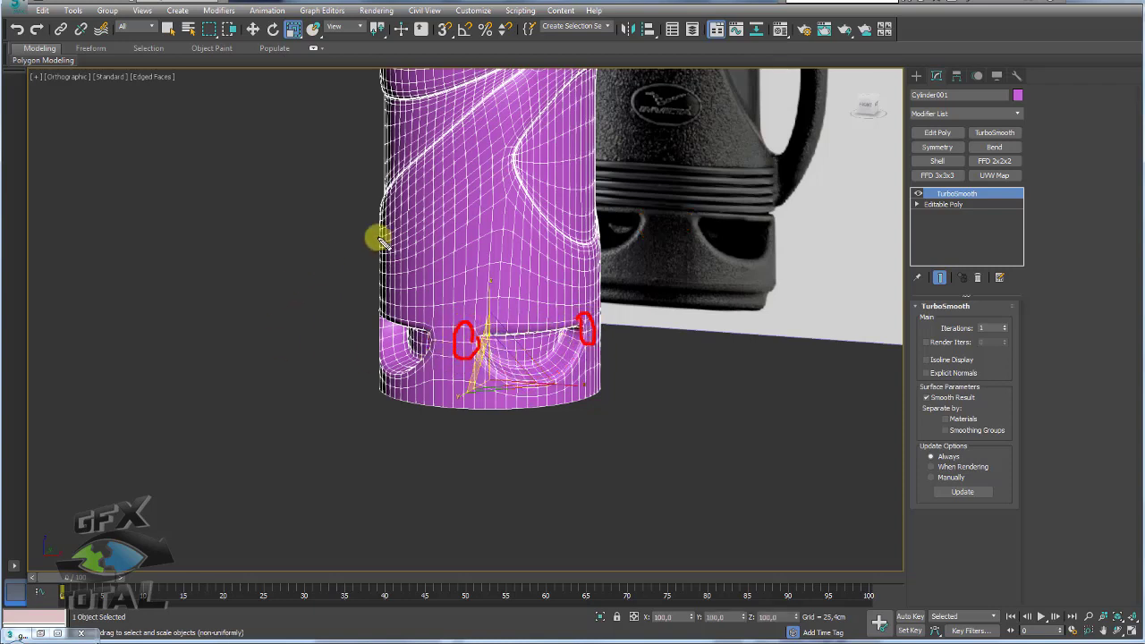
mouse_move(383, 242)
middle_mouse_down("alt")
mouse_move(710, 256)
mouse_move(682, 341)
middle_mouse_up("alt")
On the base Editable Poly, select the edge ring above the openings and move it slightly down
left_click(943, 205)
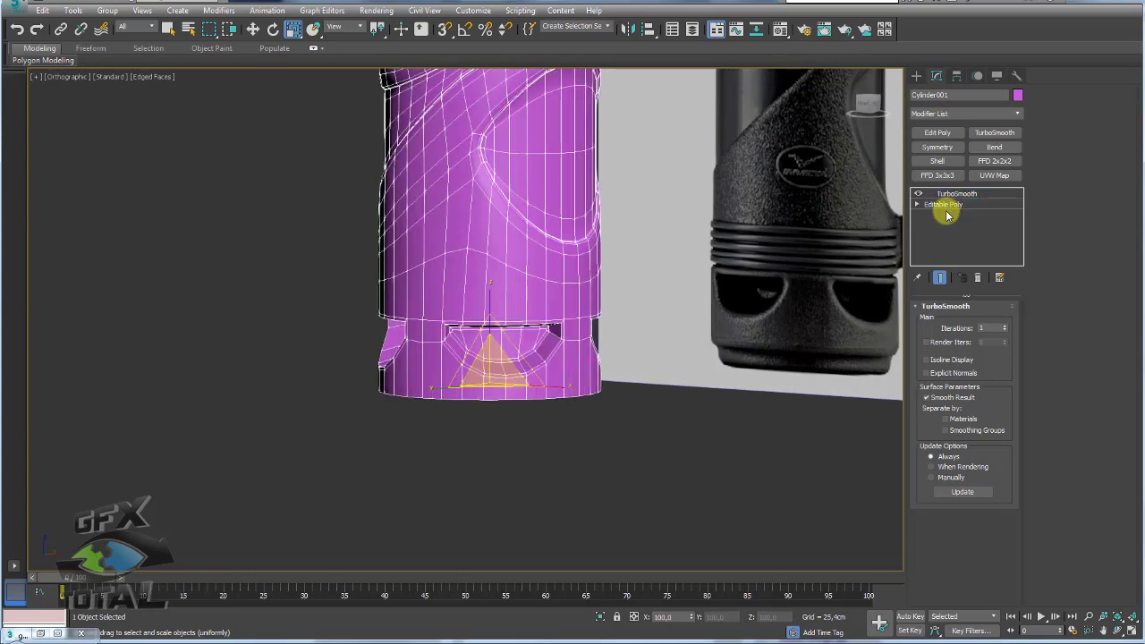
left_click(946, 321)
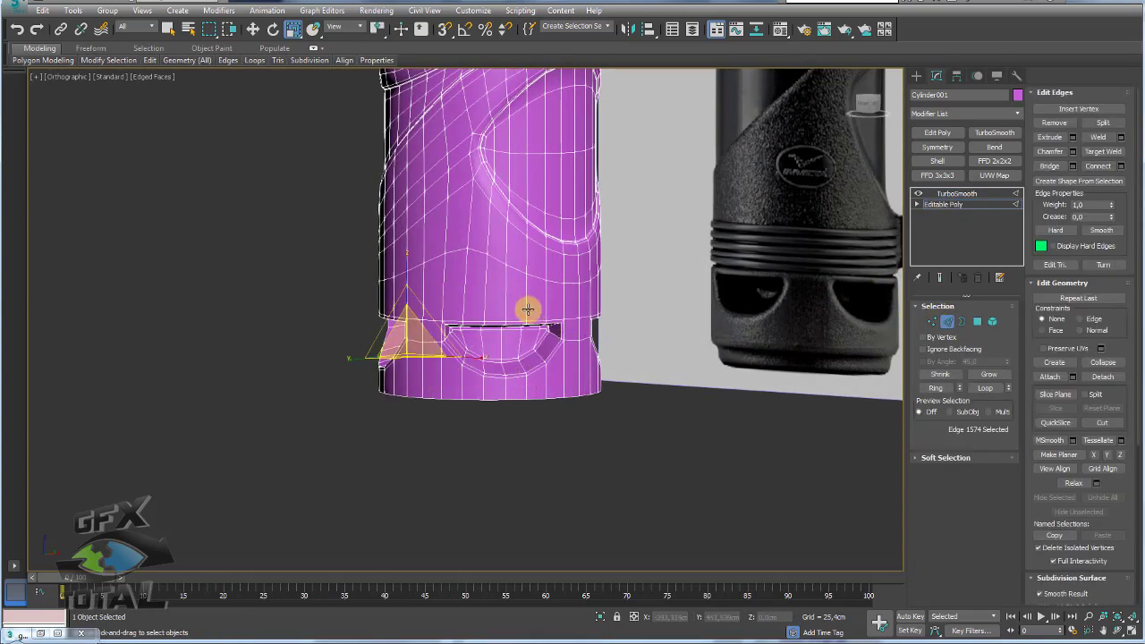
left_click(528, 310)
left_click(935, 388)
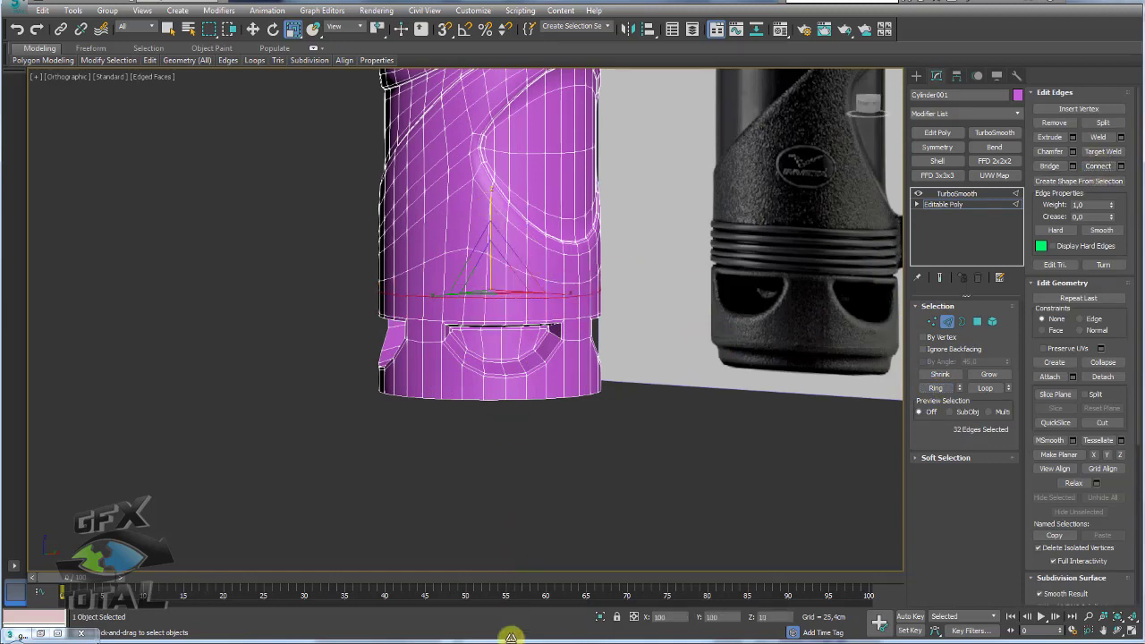
key("w")
left_click_drag(493, 231, 490, 235)
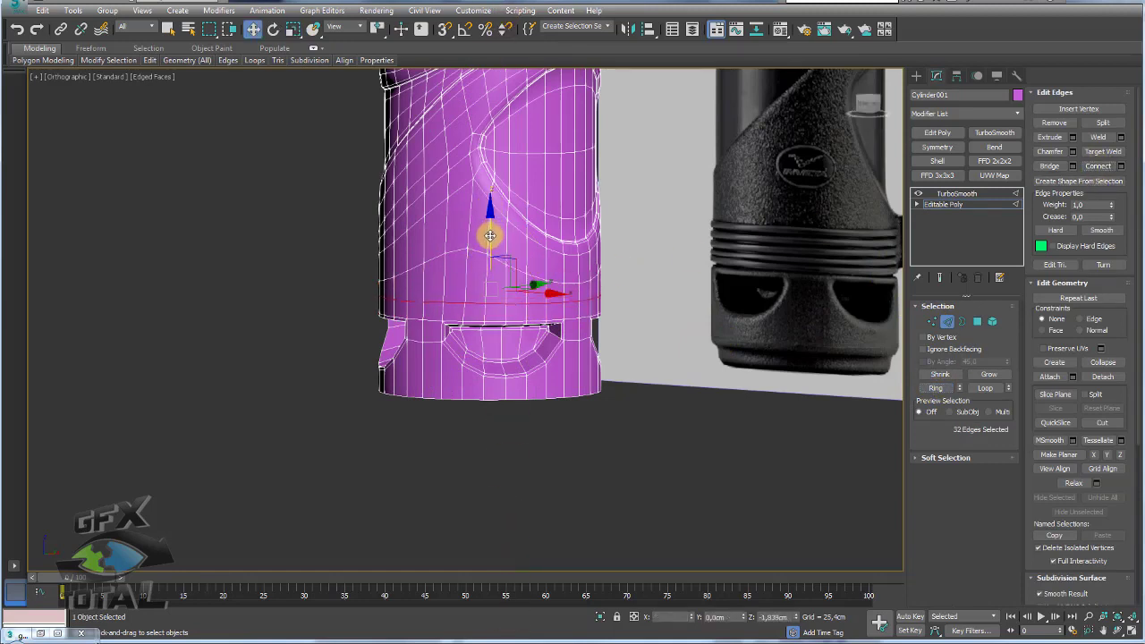
Return to the TurboSmooth result and frame the cylinder beside the reference bottle
left_click(948, 193)
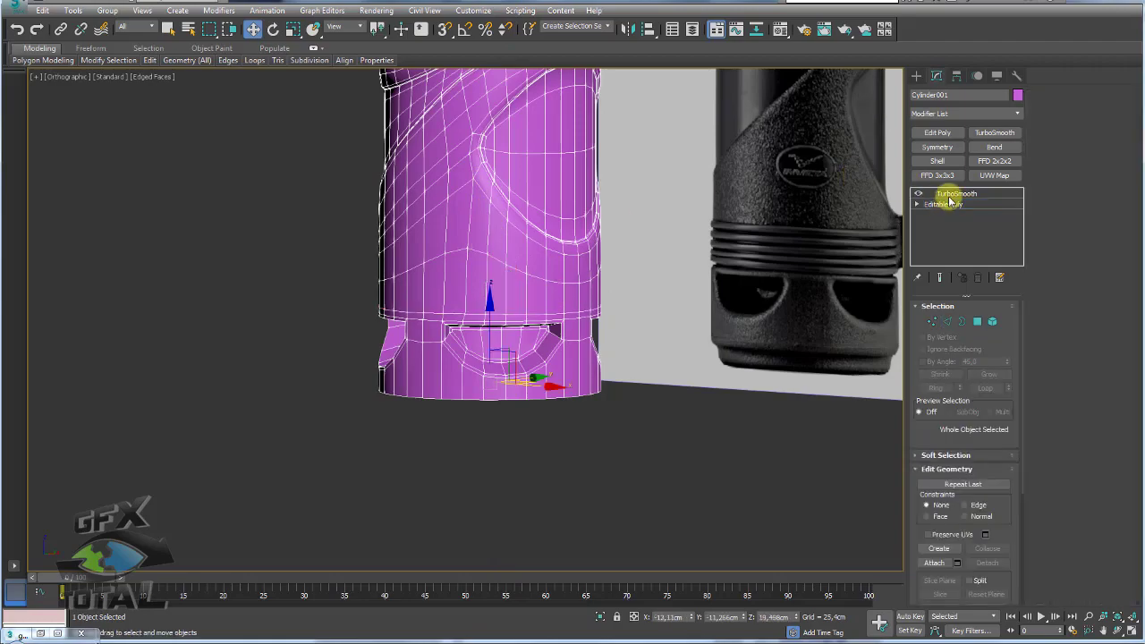
mouse_move(486, 327)
middle_mouse_down("alt")
mouse_move(436, 330)
mouse_move(583, 337)
mouse_move(595, 447)
mouse_move(529, 435)
mouse_move(554, 396)
mouse_move(584, 409)
mouse_move(529, 396)
mouse_move(733, 366)
mouse_move(655, 359)
middle_mouse_up("alt")
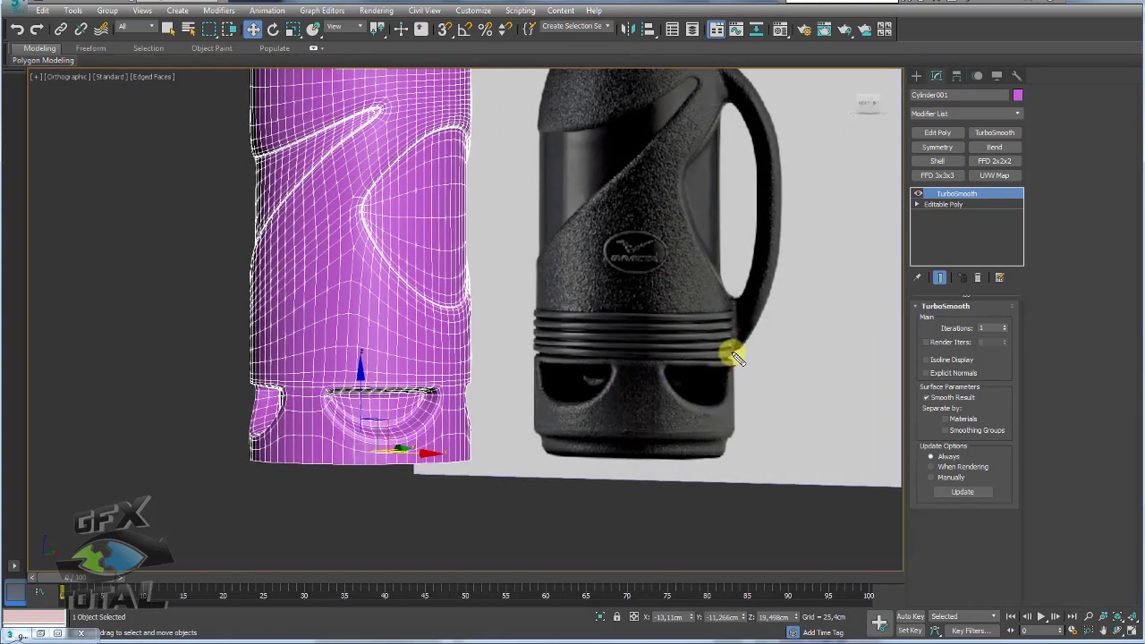
left_click_drag(732, 356, 590, 353)
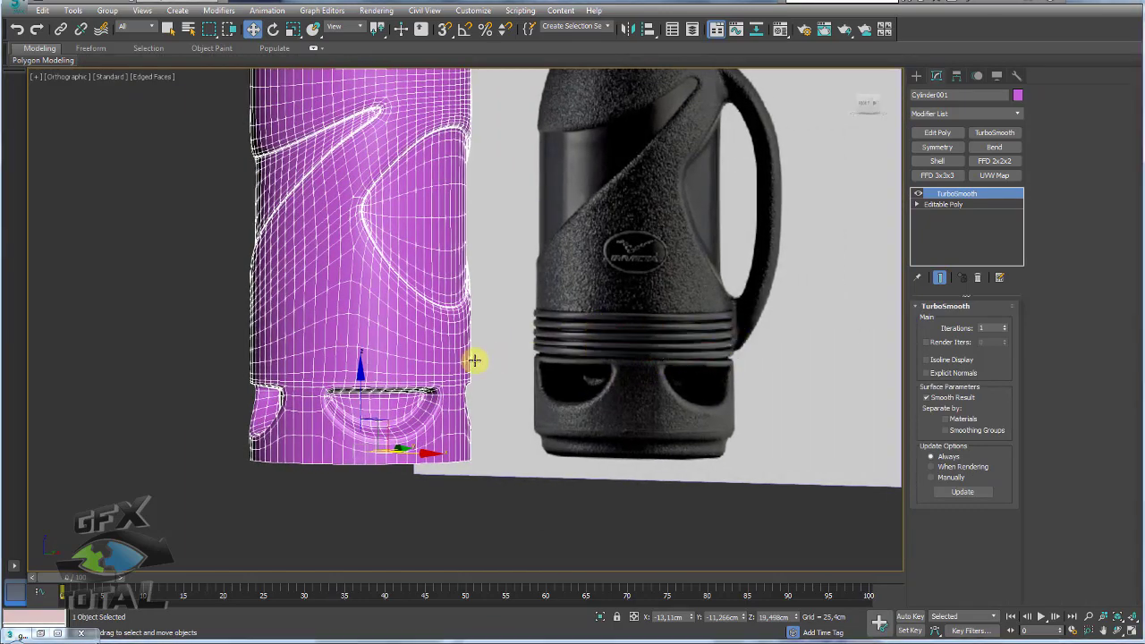
scroll(474, 360, "down", 2)
scroll(509, 334, "down", 1)
scroll(767, 319, "up", 3)
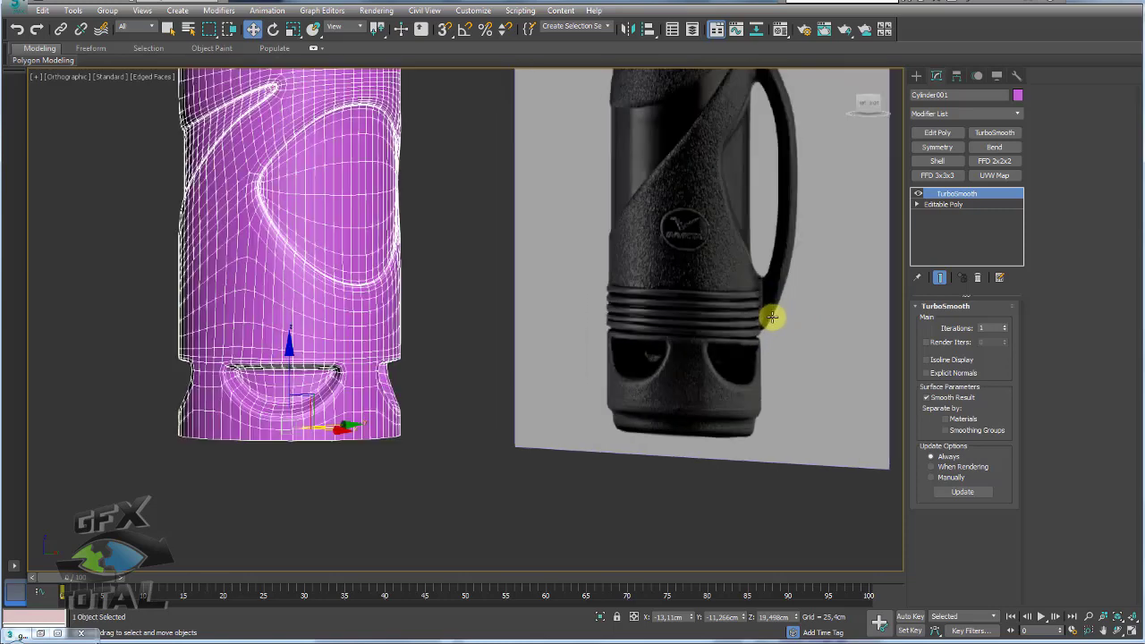
scroll(766, 304, "up", 4)
scroll(785, 184, "down", 3)
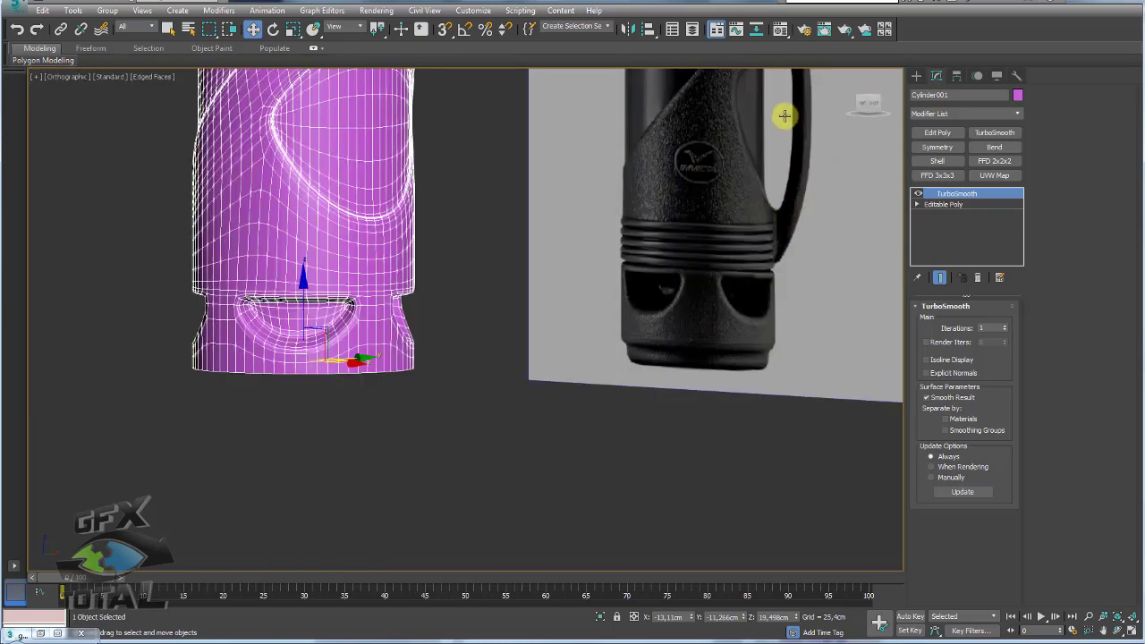
middle_click_drag(405, 220, 719, 309)
In the base mesh's Polygon mode, switch to the Front view and zoom on the body
left_click(941, 205)
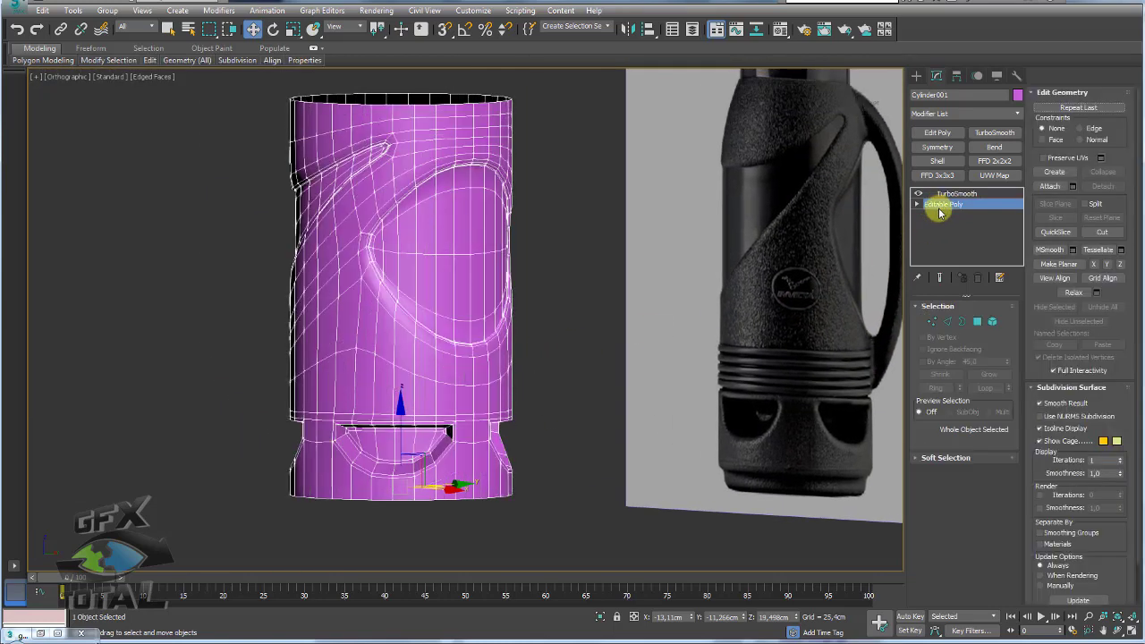
left_click(976, 321)
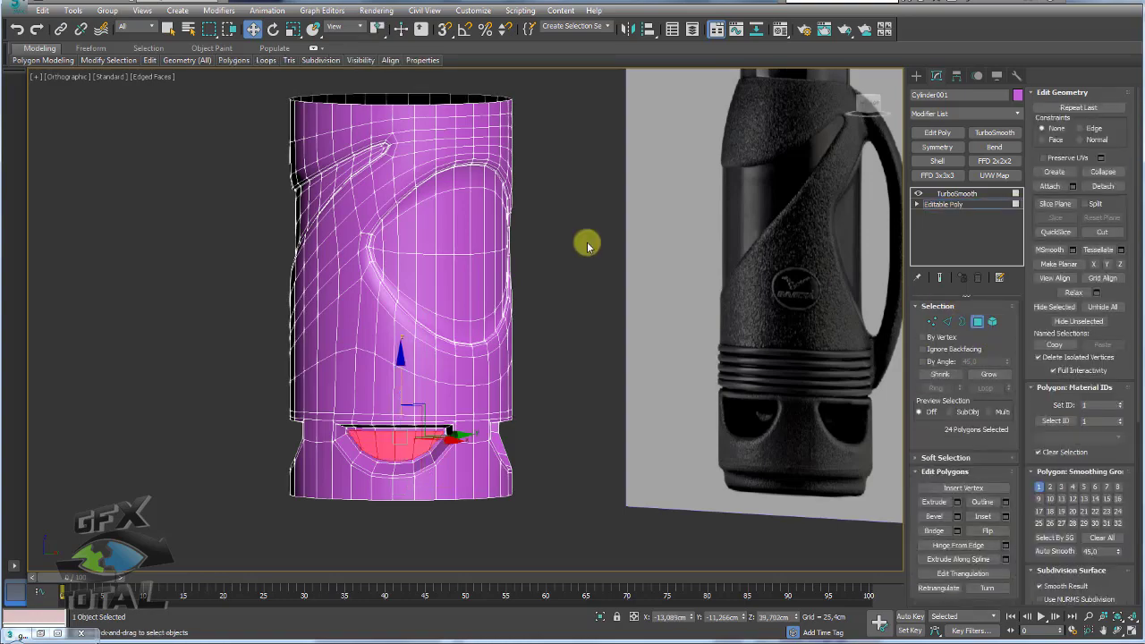
key("f")
scroll(512, 234, "up", 5)
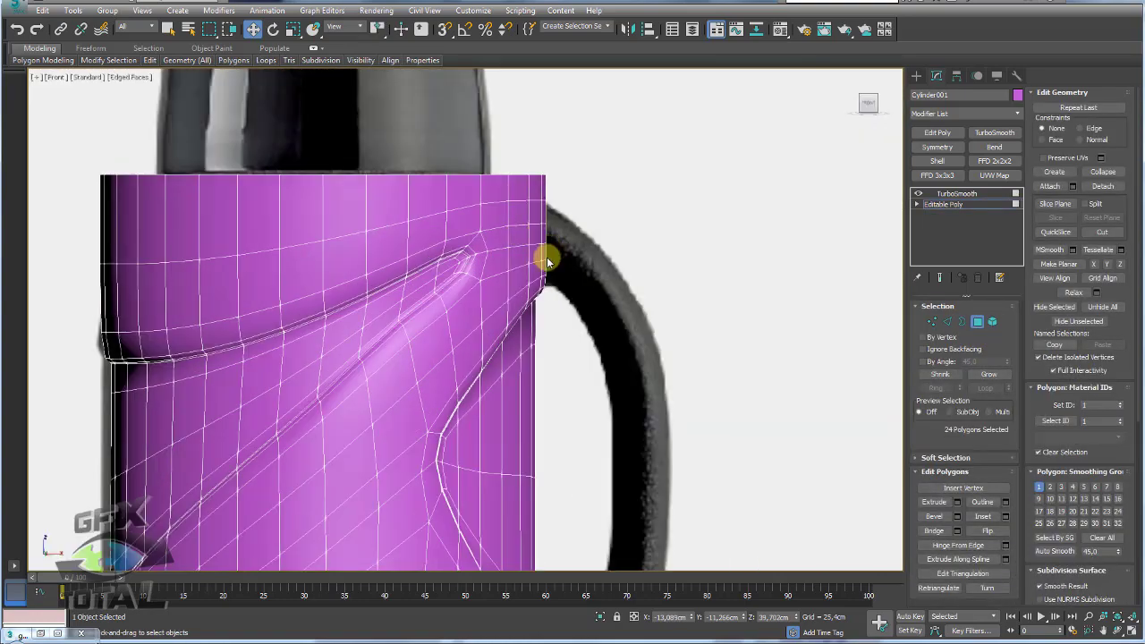
scroll(548, 260, "up", 2)
scroll(554, 242, "down", 4)
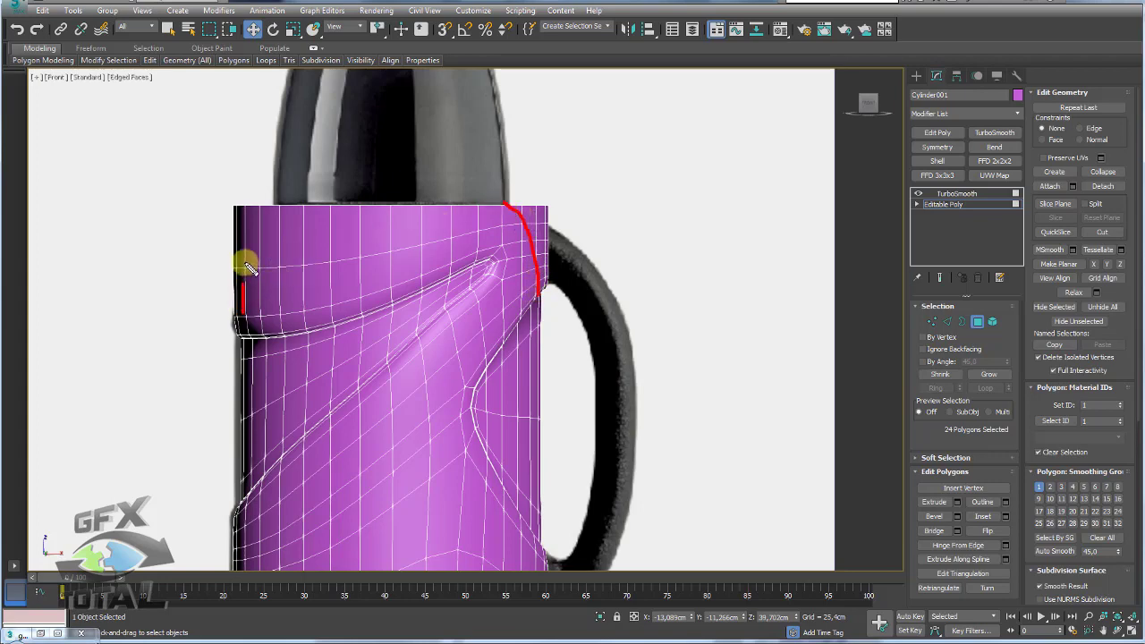
Select the polygons of the body's upper part and open the Modifier List
left_click(945, 204)
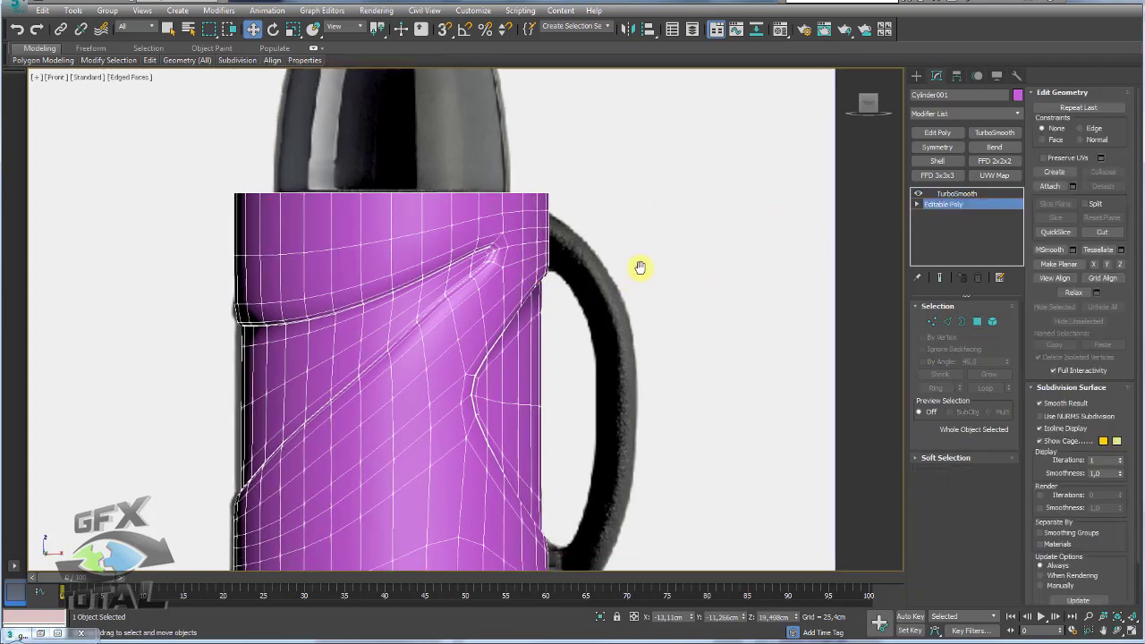
scroll(666, 257, "down", 3)
key("4")
scroll(423, 191, "up", 2)
left_click_drag(696, 177, 342, 315)
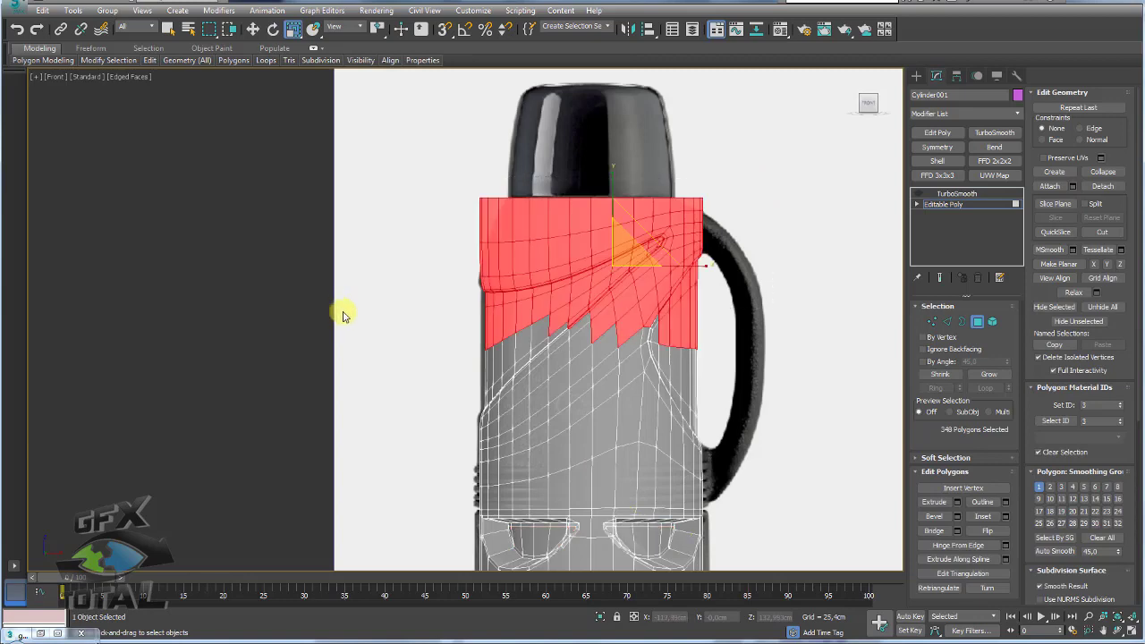
scroll(557, 284, "up", 2)
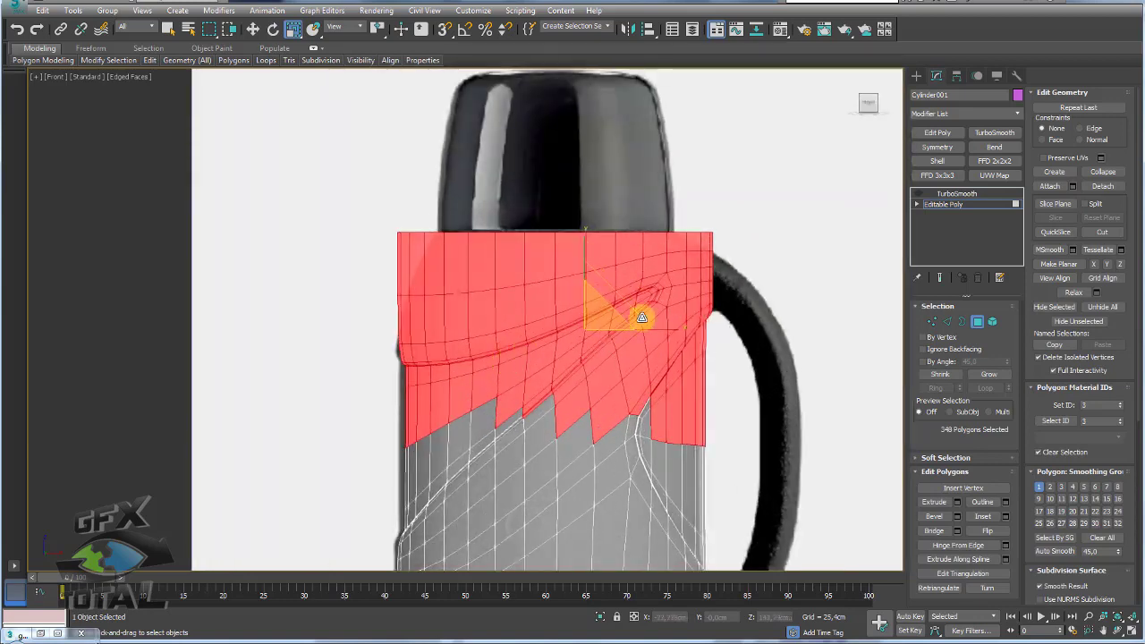
left_click(1016, 114)
scroll(984, 268, "down", 5)
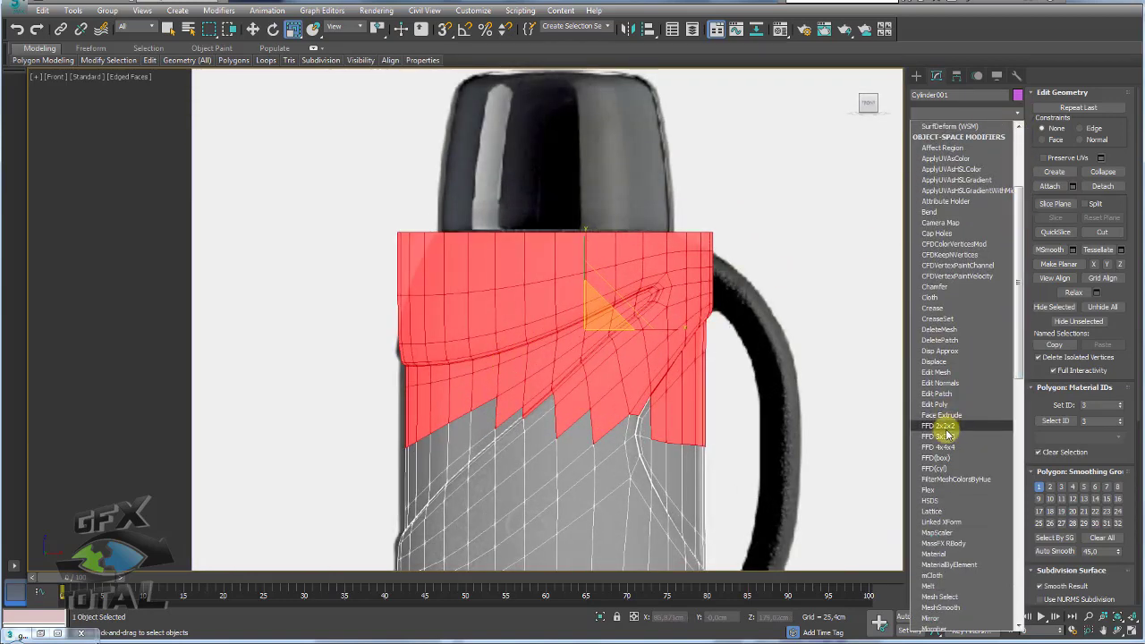
Add FFD 3x3x3, taper its top control-point row inward and widen the middle row
left_click(943, 437)
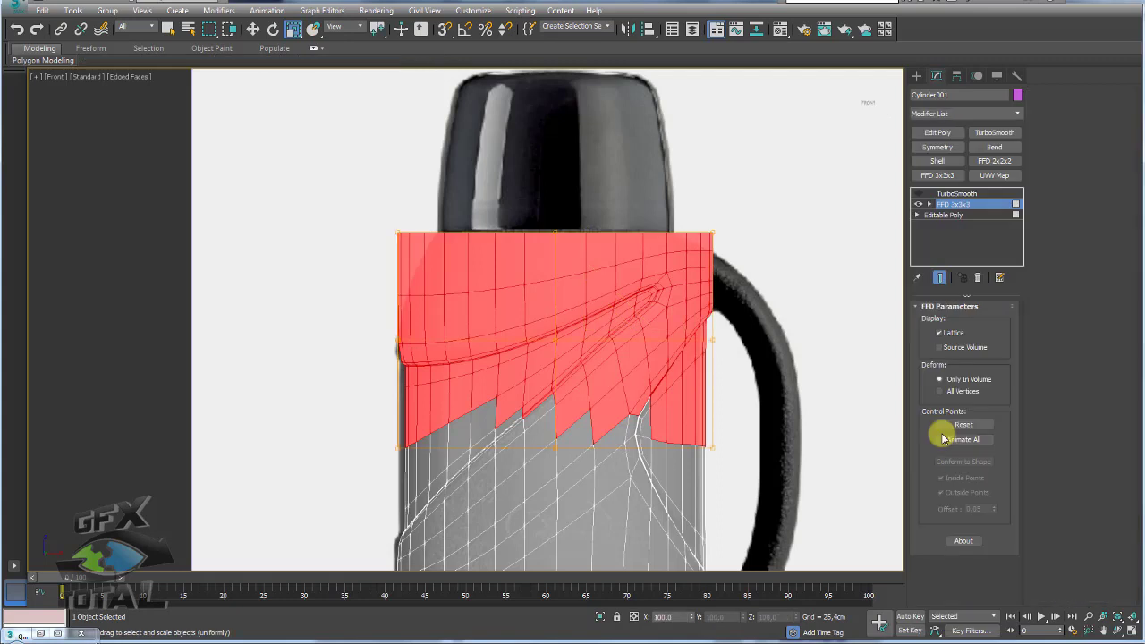
left_click(928, 205)
left_click(954, 215)
left_click_drag(346, 262, 348, 262)
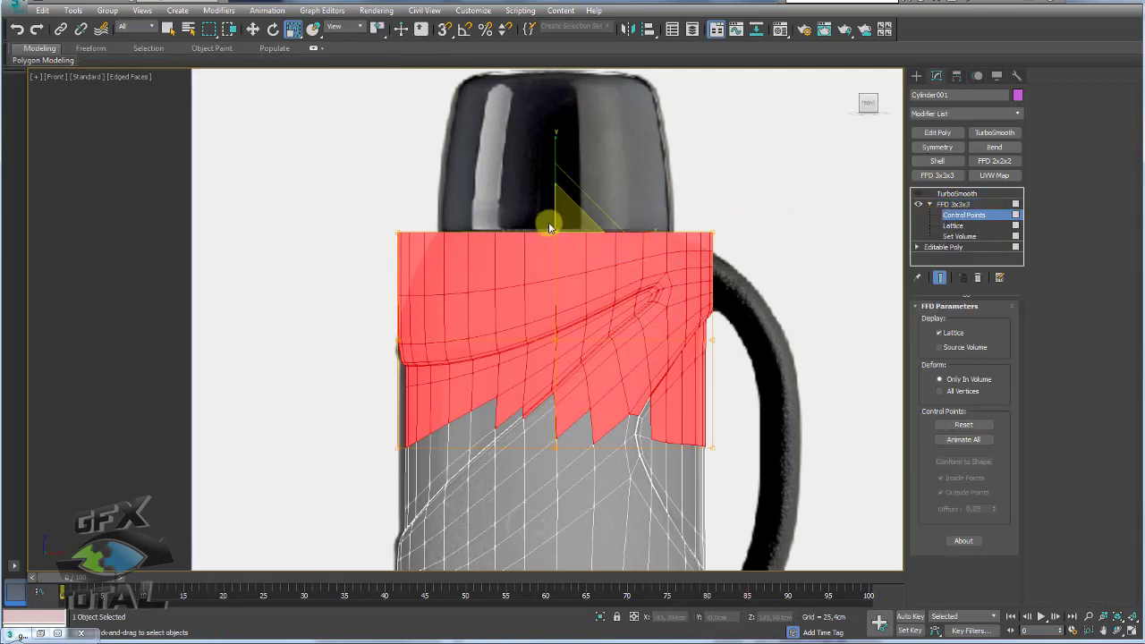
left_click_drag(549, 224, 570, 246)
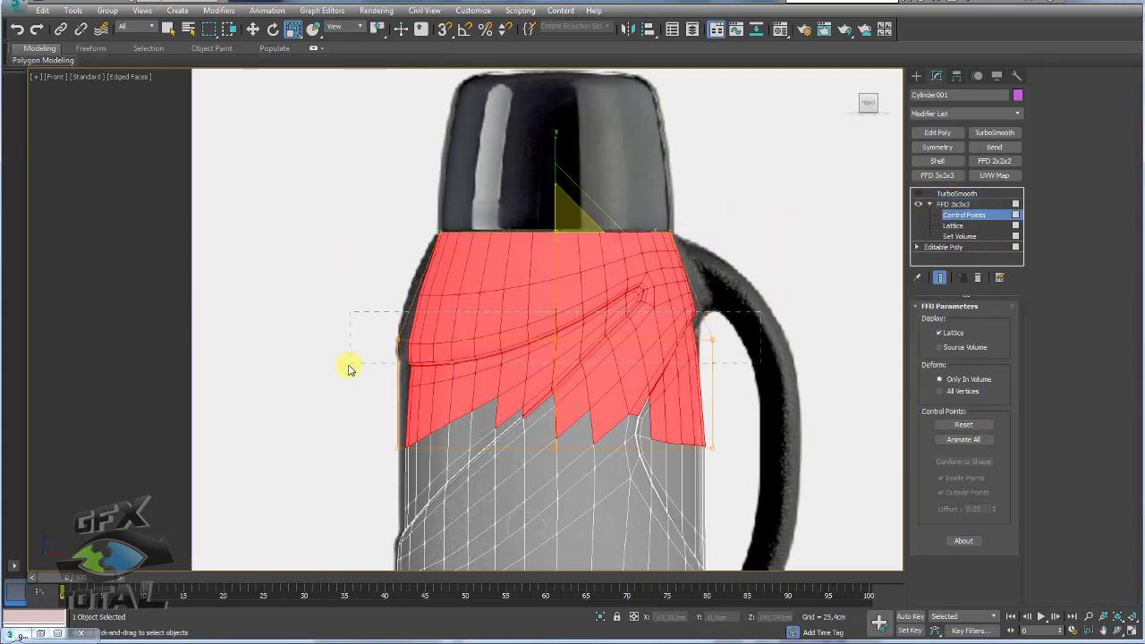
left_click_drag(349, 369, 348, 366)
left_click_drag(566, 320, 576, 325)
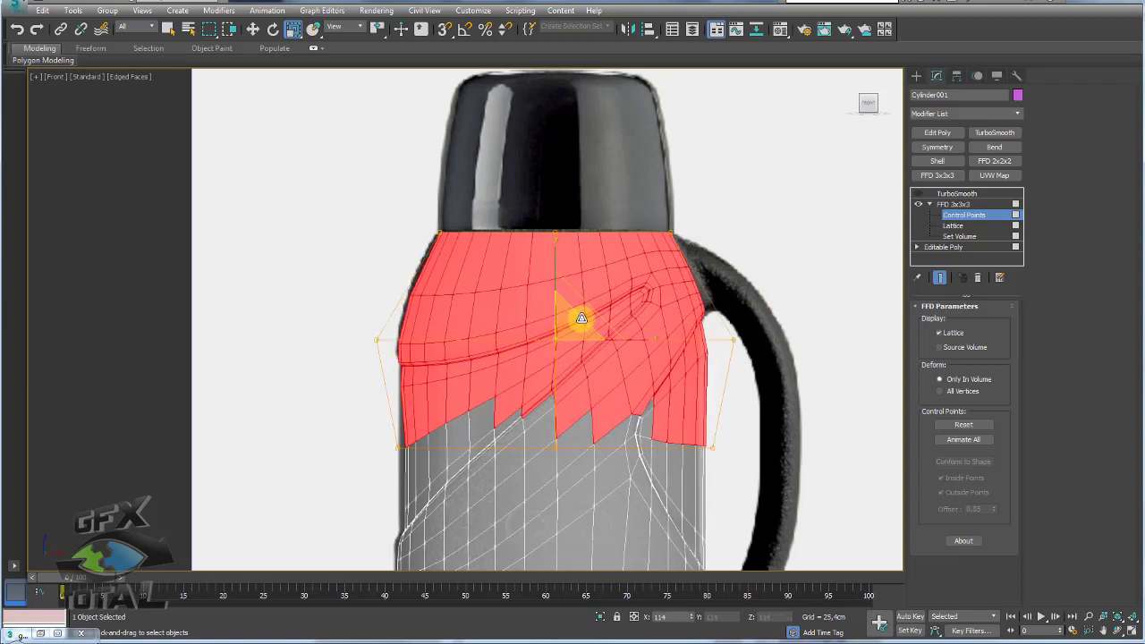
Fine-tune the bottom and middle lattice rows, then leave Control Points in Perspective view
middle_click_drag(691, 410, 709, 341)
left_click_drag(313, 442, 315, 440)
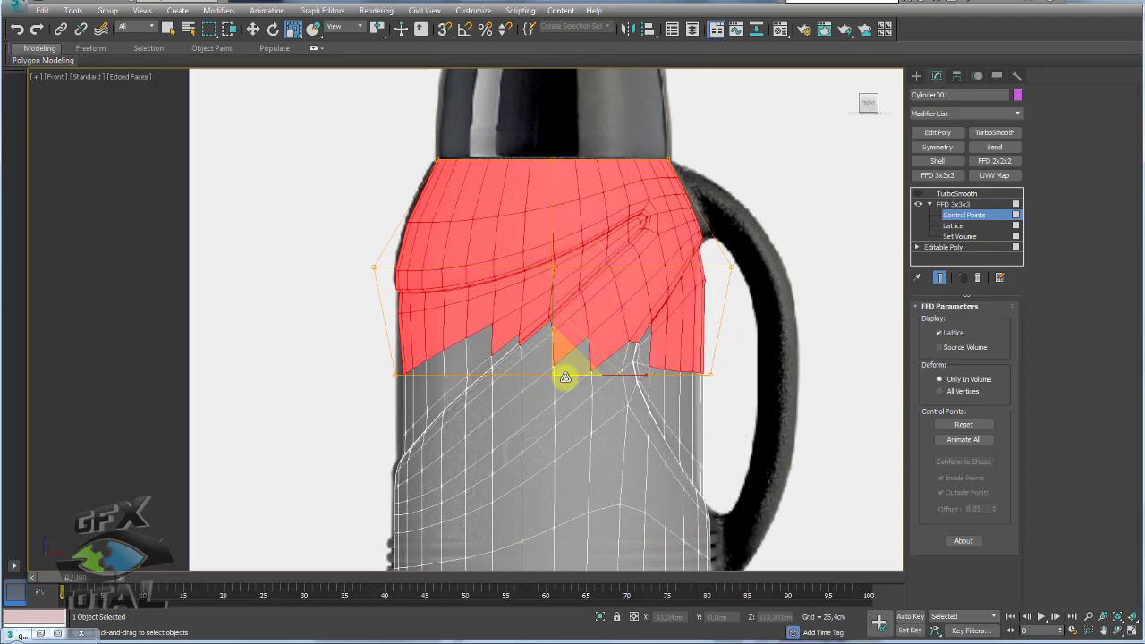
left_click_drag(567, 370, 567, 368)
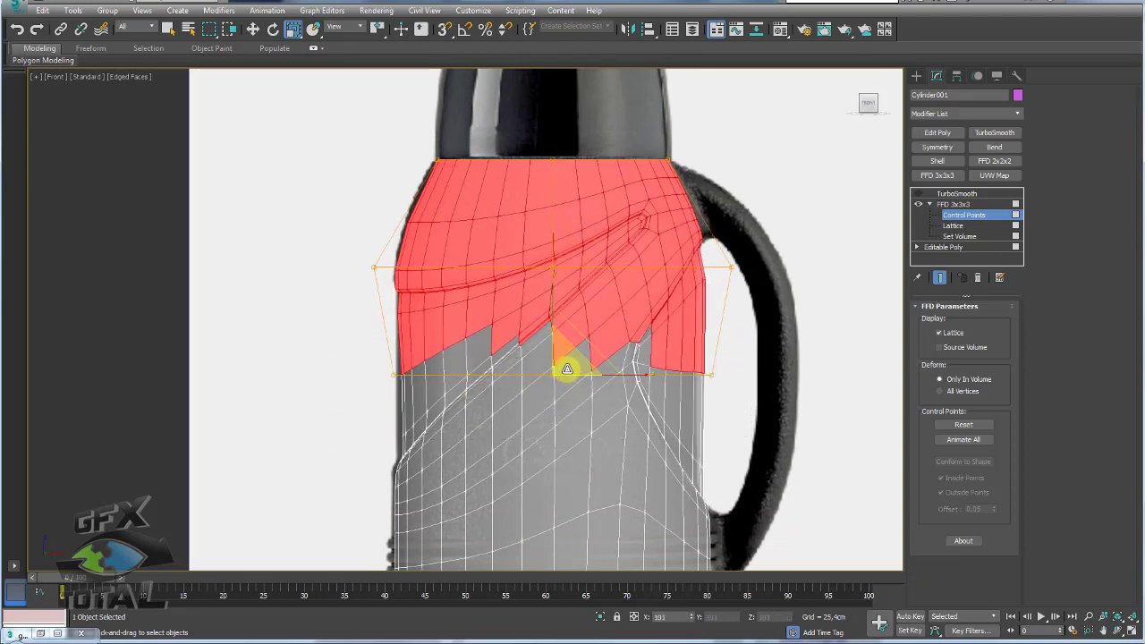
mouse_move(421, 259)
left_mouse_down()
mouse_move(557, 242)
mouse_move(561, 259)
left_mouse_up()
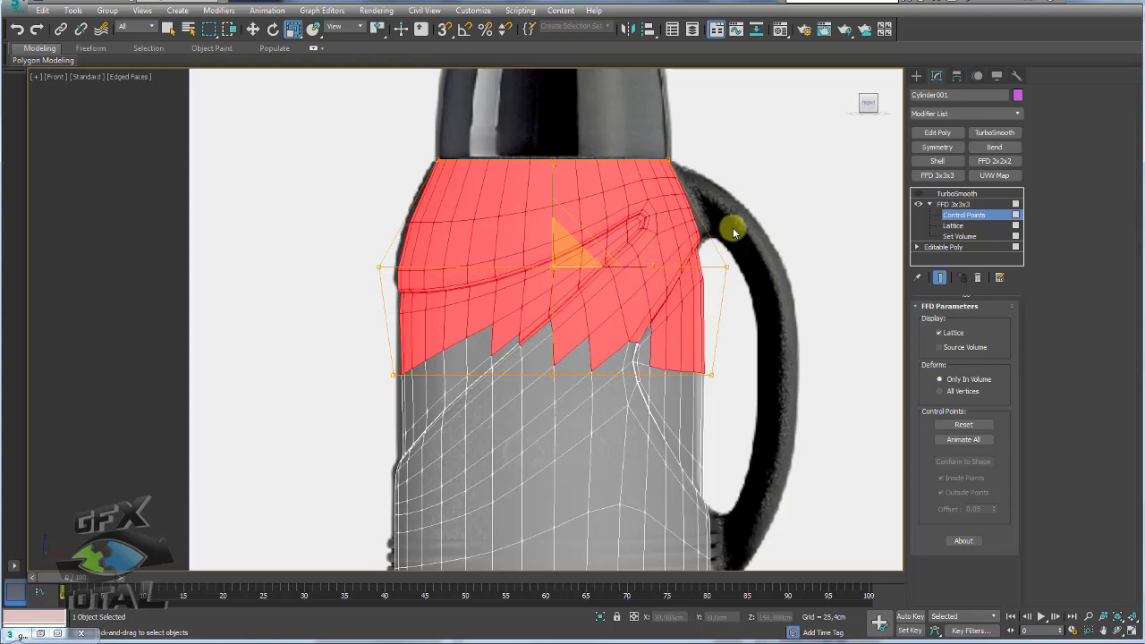
left_click_drag(382, 141, 382, 139)
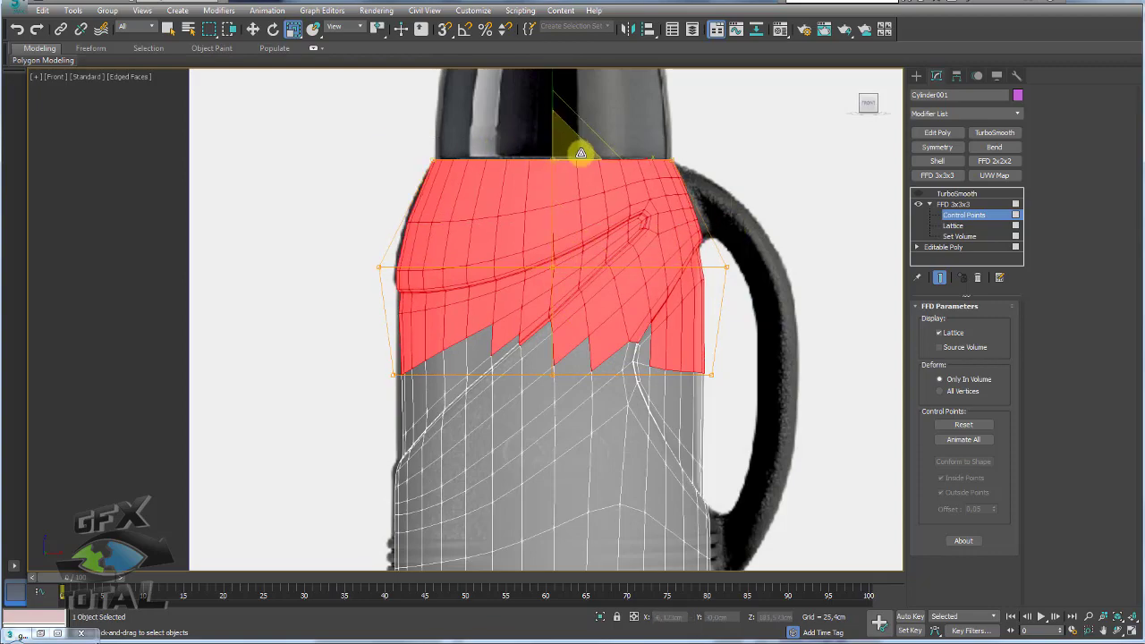
key("p")
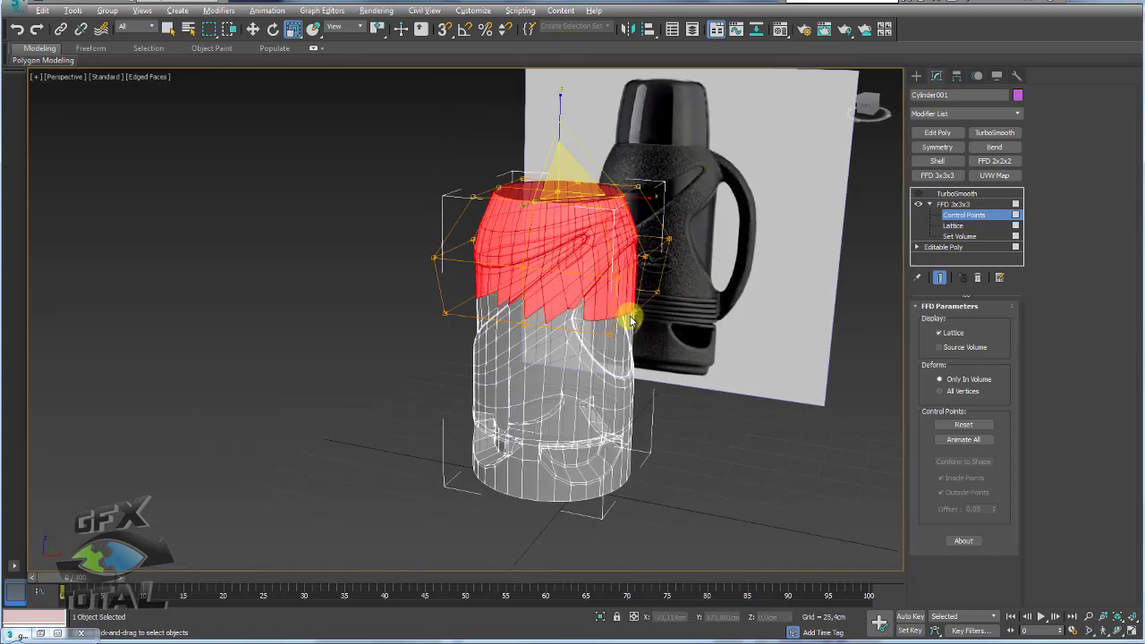
left_click(953, 205)
left_click(930, 204)
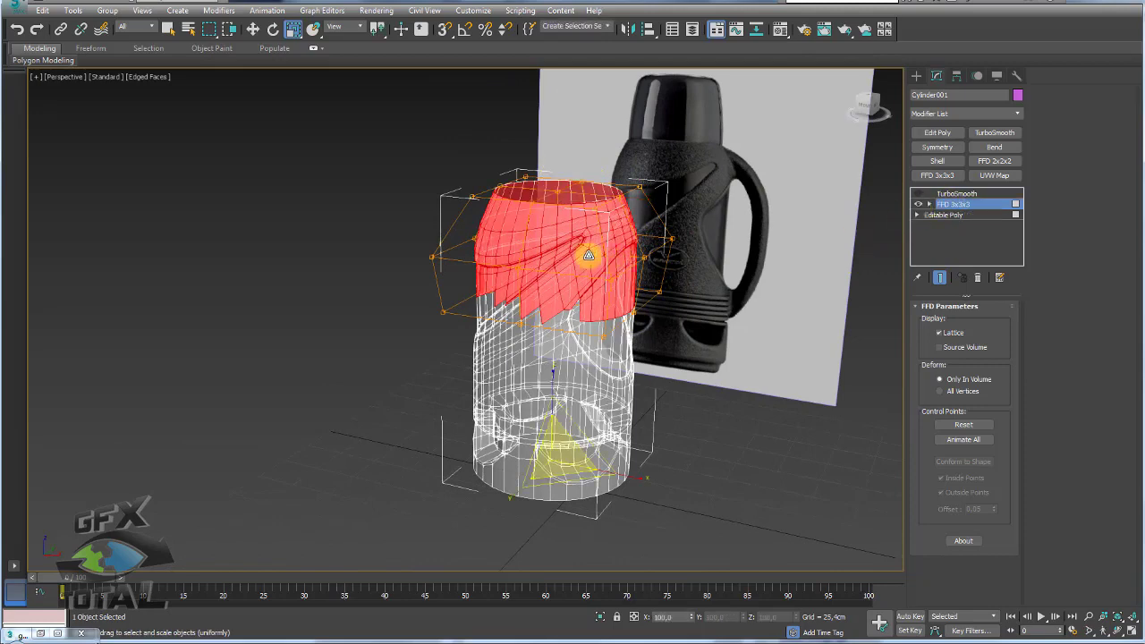
Convert the thermos body to Editable Poly and orbit around the purple body
right_click(568, 249)
mouse_move(592, 394)
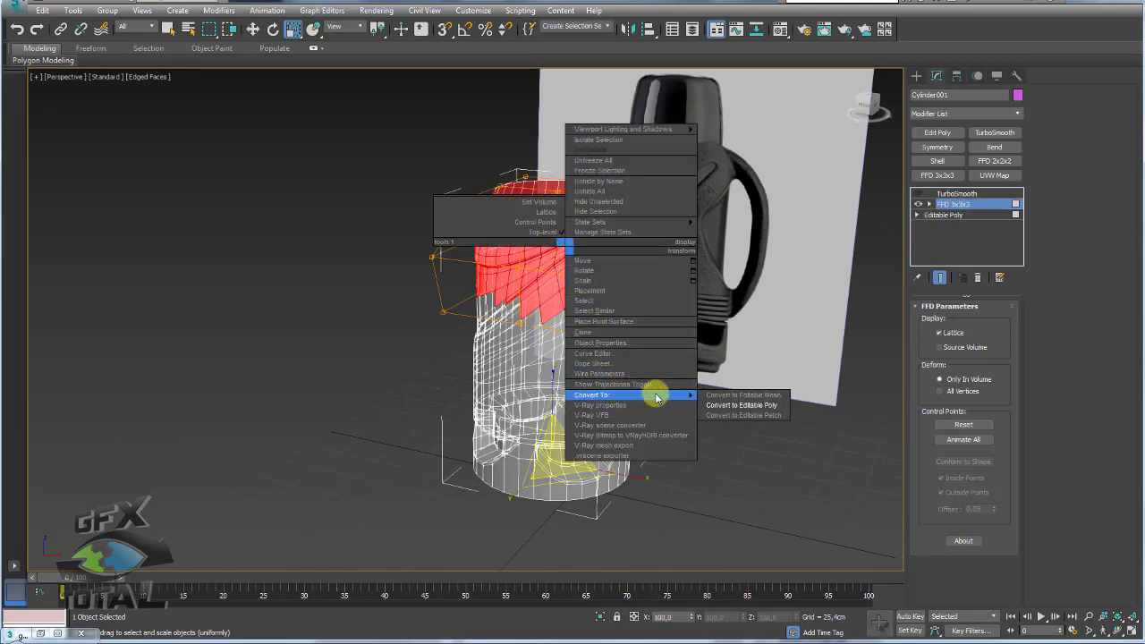
left_click(737, 407)
mouse_move(725, 372)
middle_mouse_down("alt")
mouse_move(730, 391)
mouse_move(765, 405)
mouse_move(618, 370)
mouse_move(426, 379)
middle_mouse_up("alt")
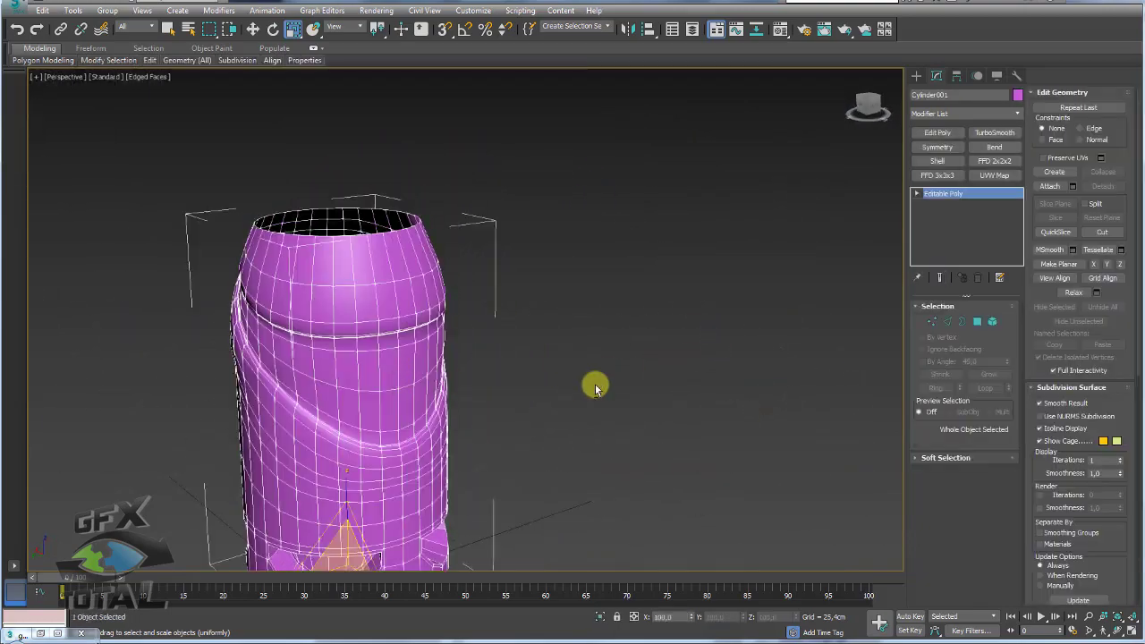
mouse_move(593, 385)
middle_mouse_down("alt")
mouse_move(410, 434)
mouse_move(421, 378)
mouse_move(537, 349)
mouse_move(596, 370)
mouse_move(606, 409)
mouse_move(575, 393)
mouse_move(637, 363)
middle_mouse_up("alt")
scroll(422, 378, "down", 5)
scroll(564, 332, "up", 5)
scroll(565, 332, "down", 4)
scroll(606, 408, "up", 4)
In Polygon mode, select a single polygon near the top of the body
left_click(976, 324)
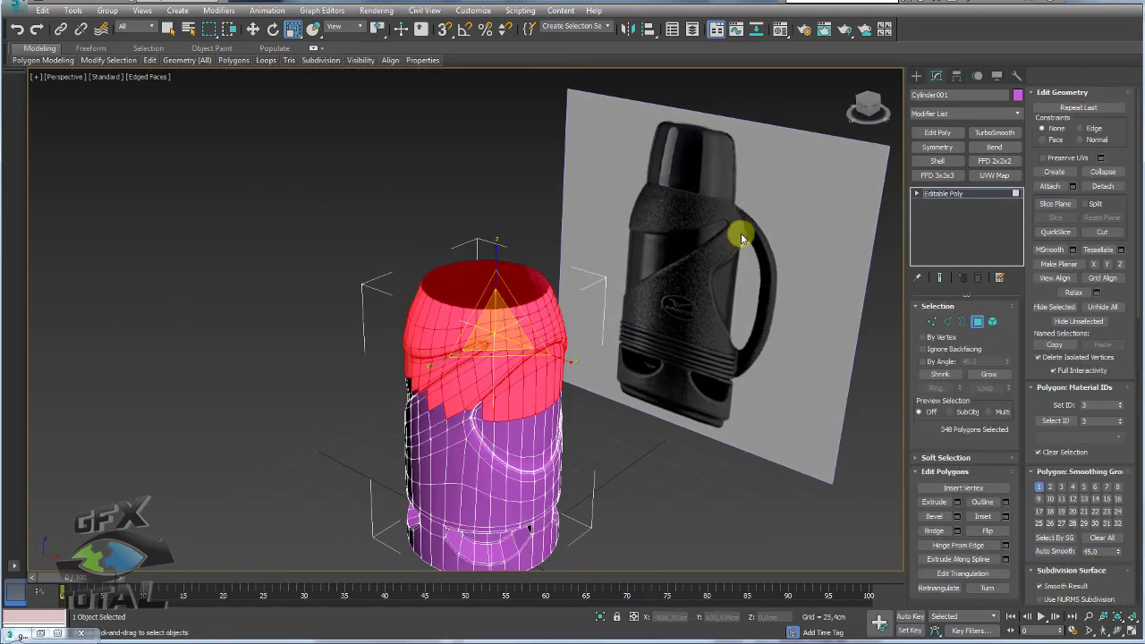
left_click(646, 383)
middle_click_drag(644, 383, 585, 378, "alt")
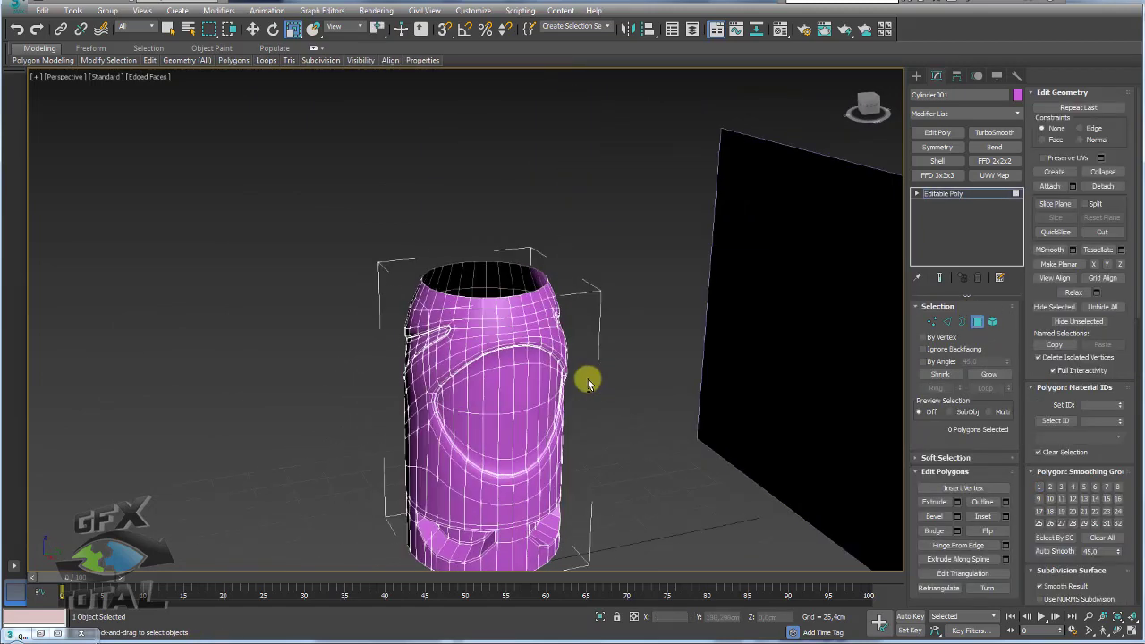
scroll(608, 256, "up", 3)
middle_click_drag(608, 255, 559, 232, "alt")
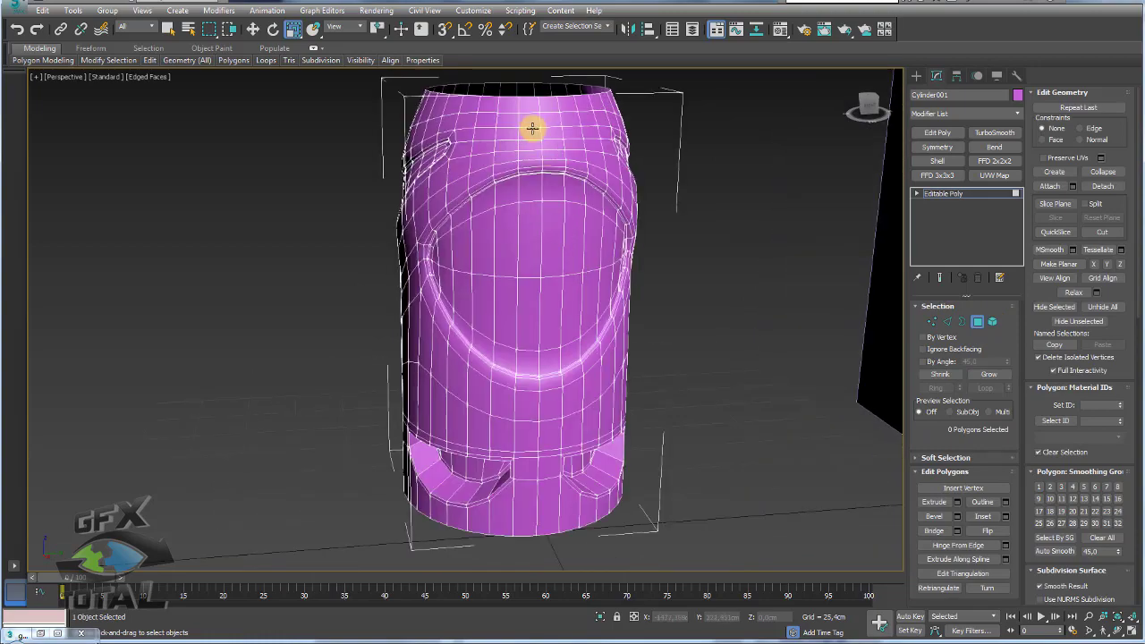
mouse_move(531, 128)
middle_mouse_down("alt")
mouse_move(531, 171)
mouse_move(613, 248)
mouse_move(675, 116)
middle_mouse_up("alt")
left_click(533, 183)
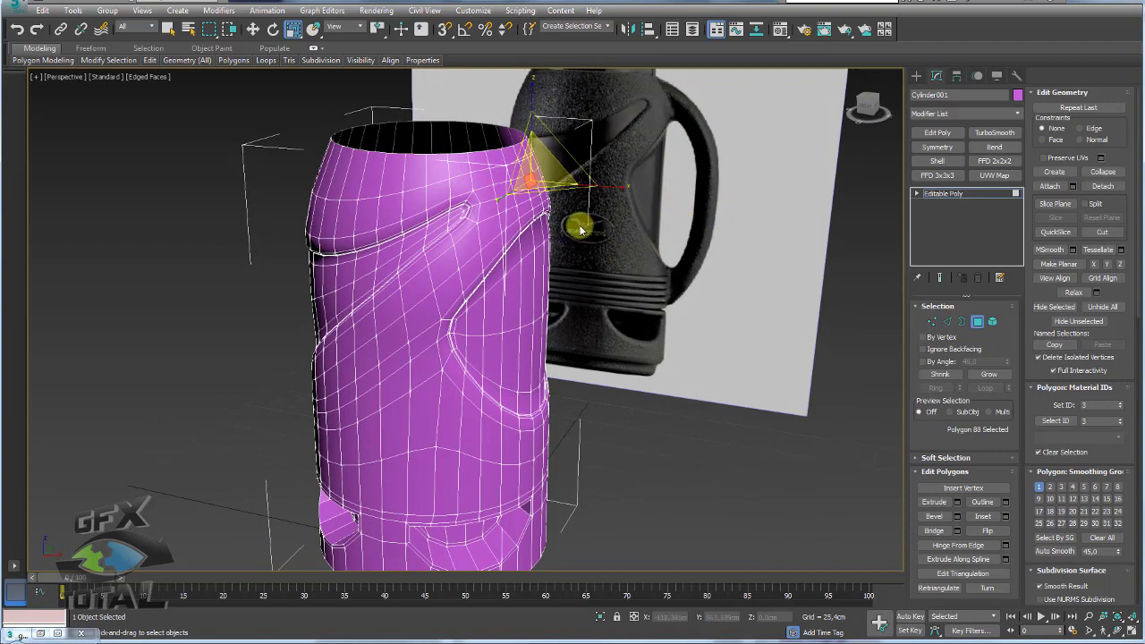
mouse_move(579, 229)
middle_mouse_down("alt")
mouse_move(509, 224)
mouse_move(587, 280)
middle_mouse_up("alt")
scroll(530, 206, "up", 4)
Switch to the Front view with edged faces and zoom on the handle joint
key("l")
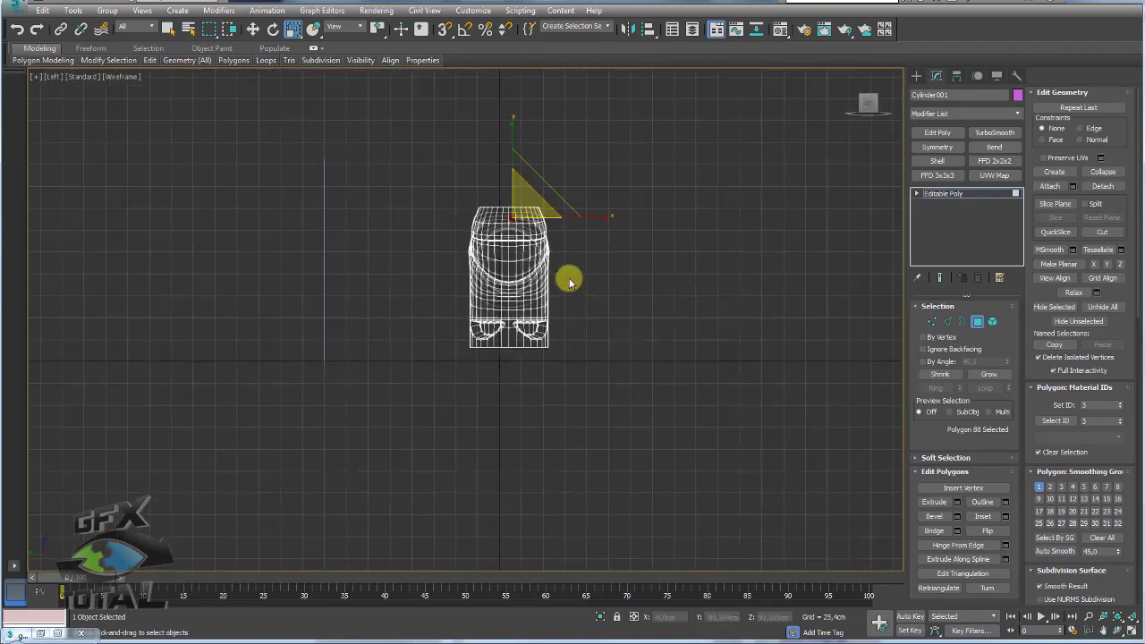
key("f")
key("F3")
scroll(545, 268, "up", 5)
scroll(573, 268, "up", 3)
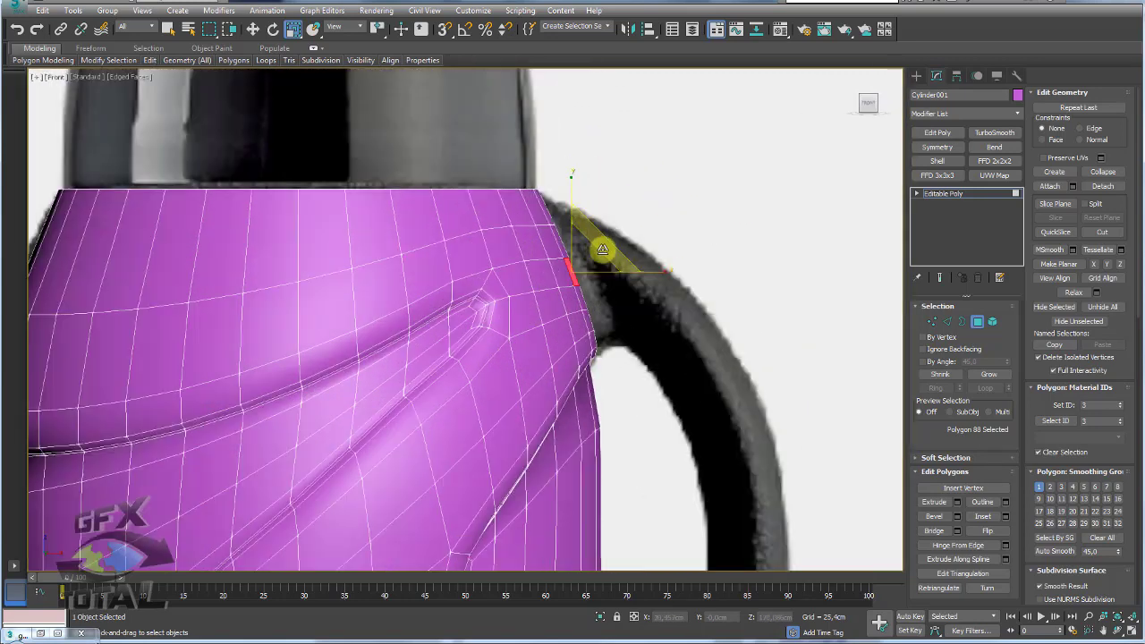
scroll(602, 249, "up", 2)
Marquee-select the vertical strip of 12 faces along the upper side edge, then inspect it
left_click_drag(533, 224, 574, 240)
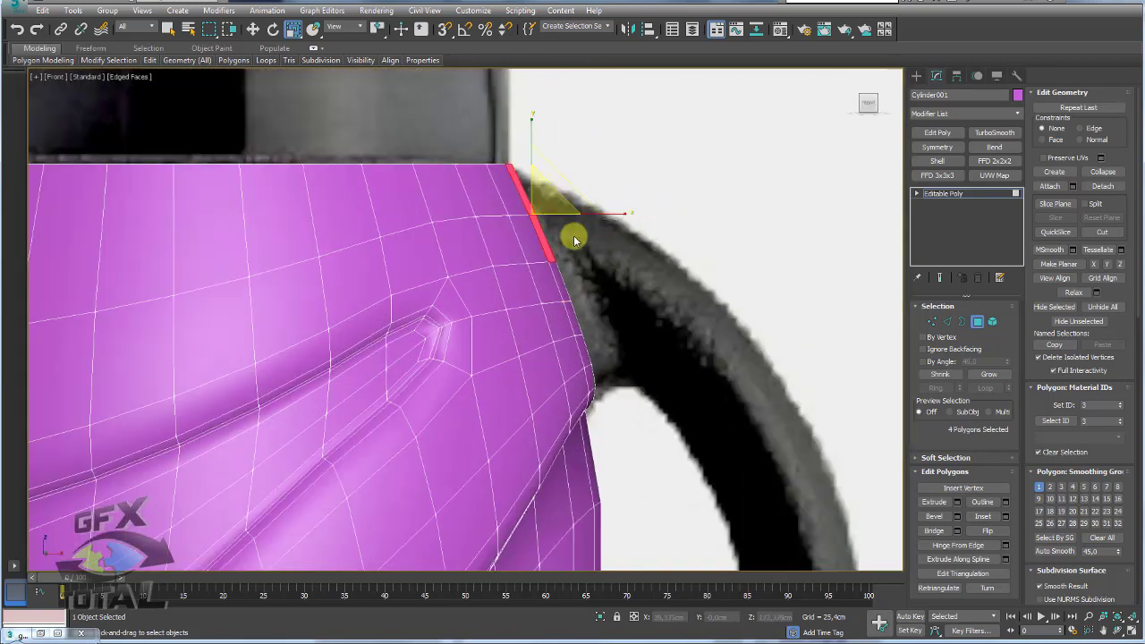
left_click_drag(566, 308, 589, 323, "ctrl")
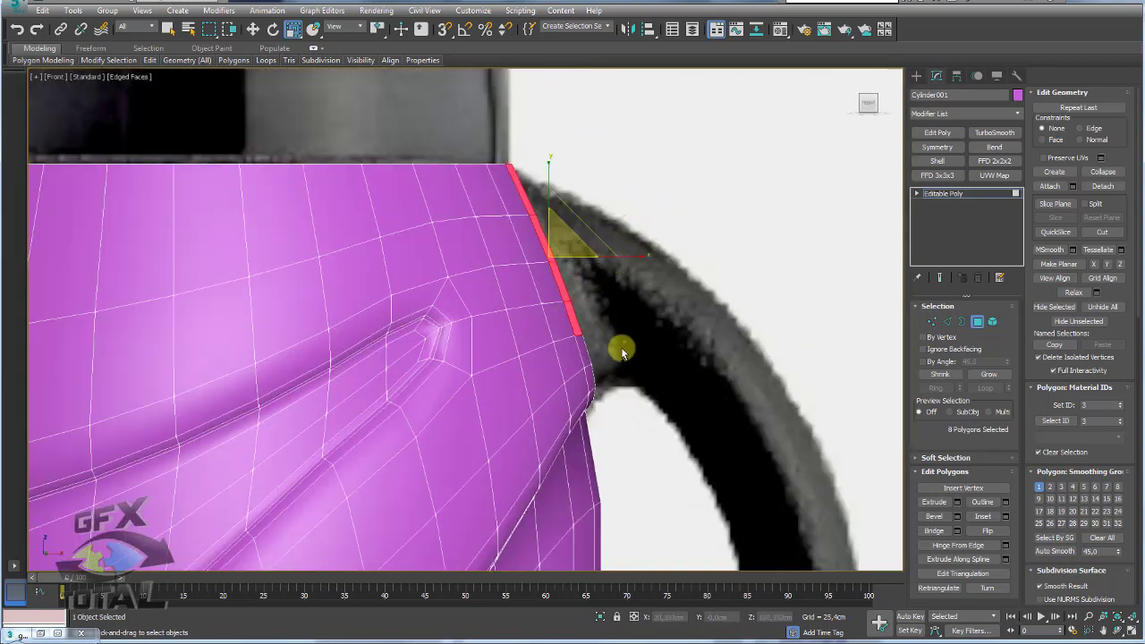
left_click_drag(590, 374, 589, 376, "ctrl")
mouse_move(589, 375)
middle_mouse_down("alt")
mouse_move(513, 389)
mouse_move(575, 281)
mouse_move(545, 247)
mouse_move(575, 263)
mouse_move(607, 234)
mouse_move(629, 264)
middle_mouse_up("alt")
scroll(527, 358, "down", 4)
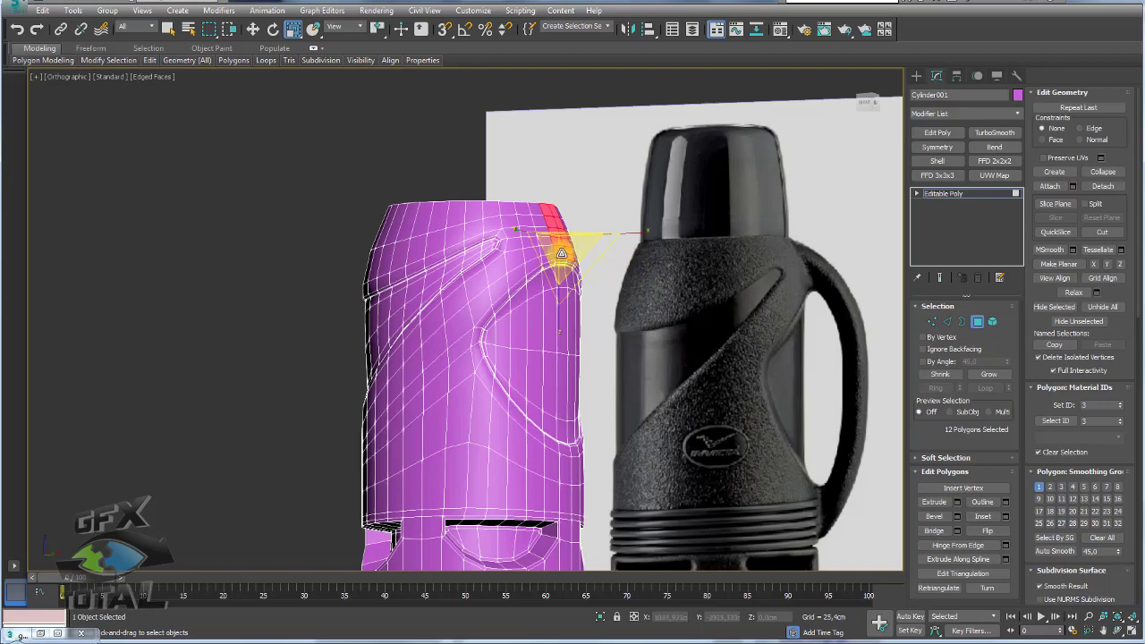
mouse_move(561, 253)
middle_mouse_down("alt")
mouse_move(483, 263)
mouse_move(498, 302)
mouse_move(537, 235)
middle_mouse_up("alt")
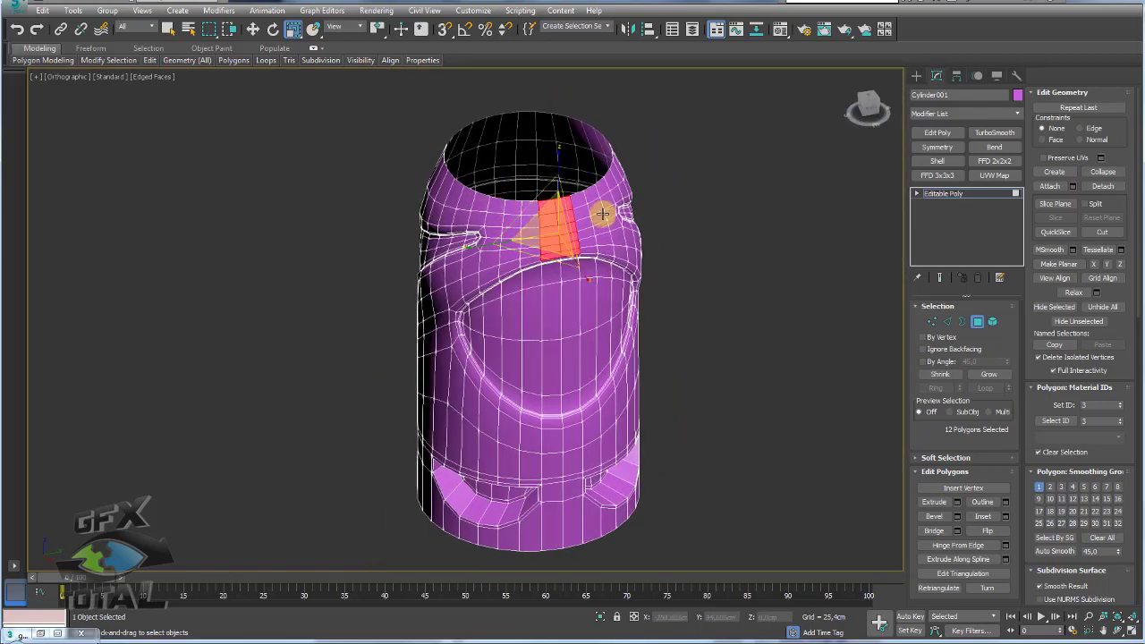
scroll(562, 256, "up", 3)
scroll(536, 258, "up", 2)
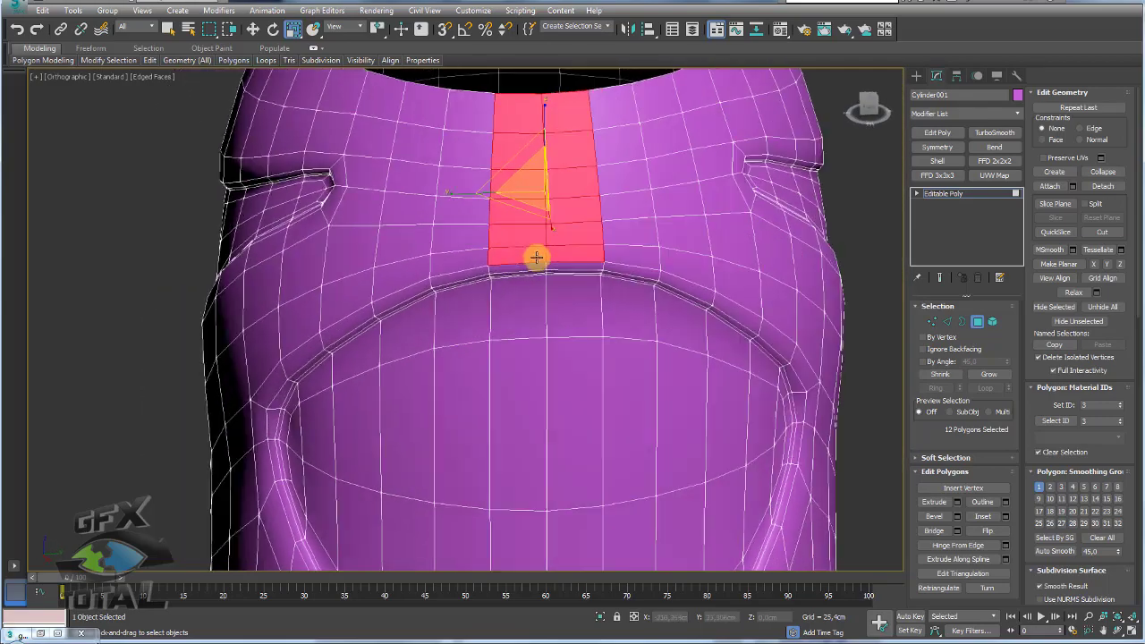
mouse_move(535, 257)
middle_mouse_down("alt")
mouse_move(528, 248)
mouse_move(625, 187)
mouse_move(719, 236)
middle_mouse_up("alt")
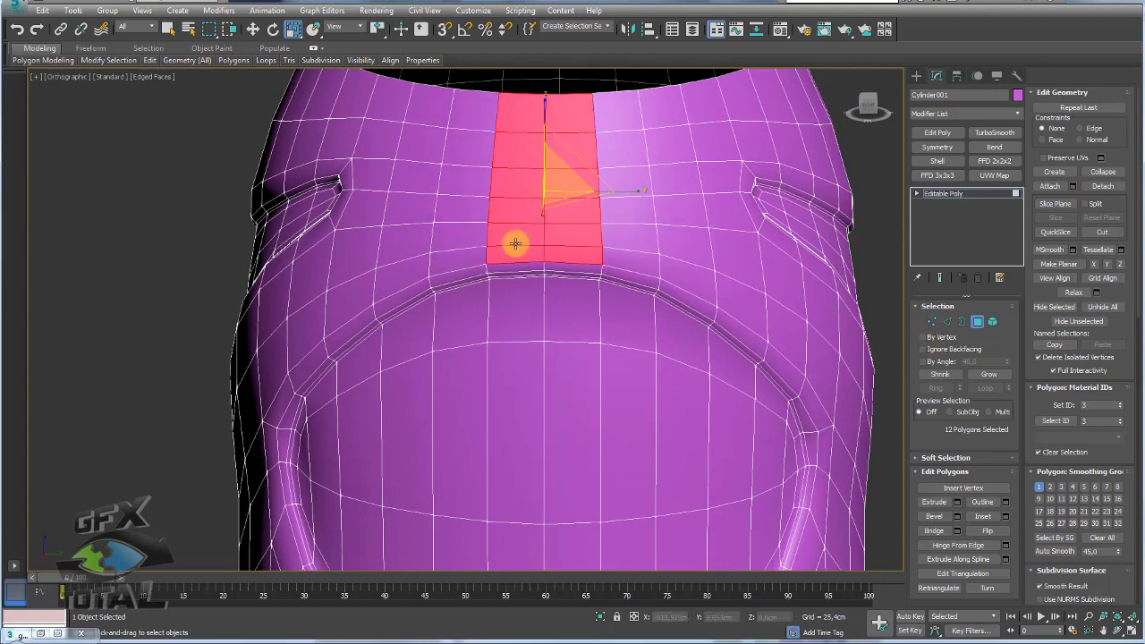
Deselect the strip's top and bottom vertex rows, then spread the rest wider along edges
left_click(933, 321)
middle_click_drag(635, 120, 635, 170)
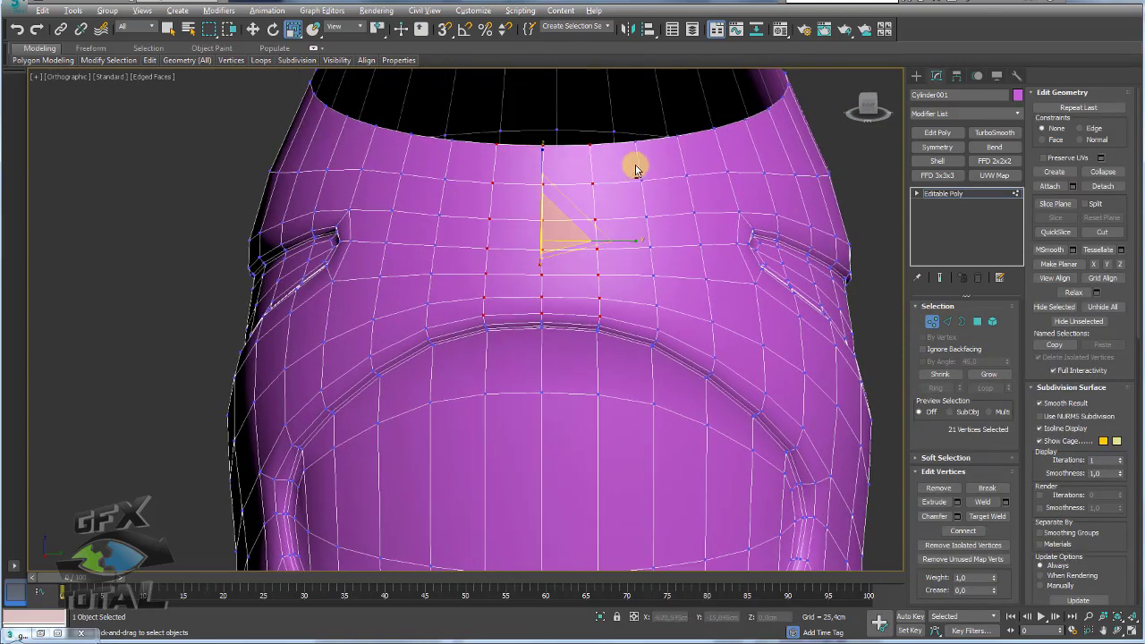
left_click_drag(477, 162, 477, 163, "alt")
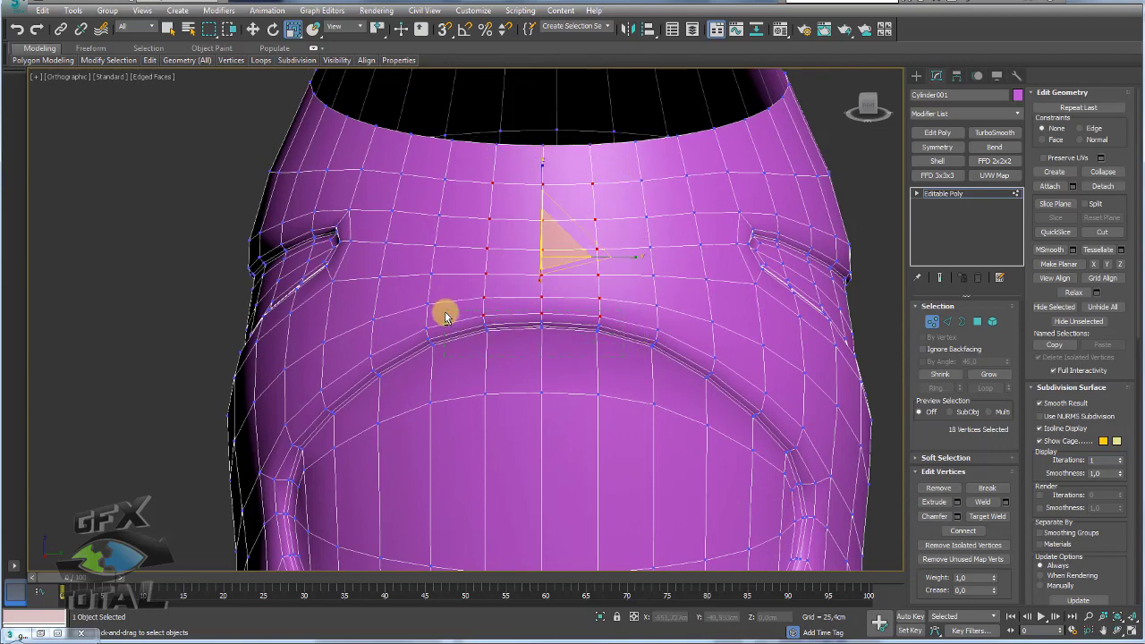
left_click_drag(444, 317, 621, 330, "alt")
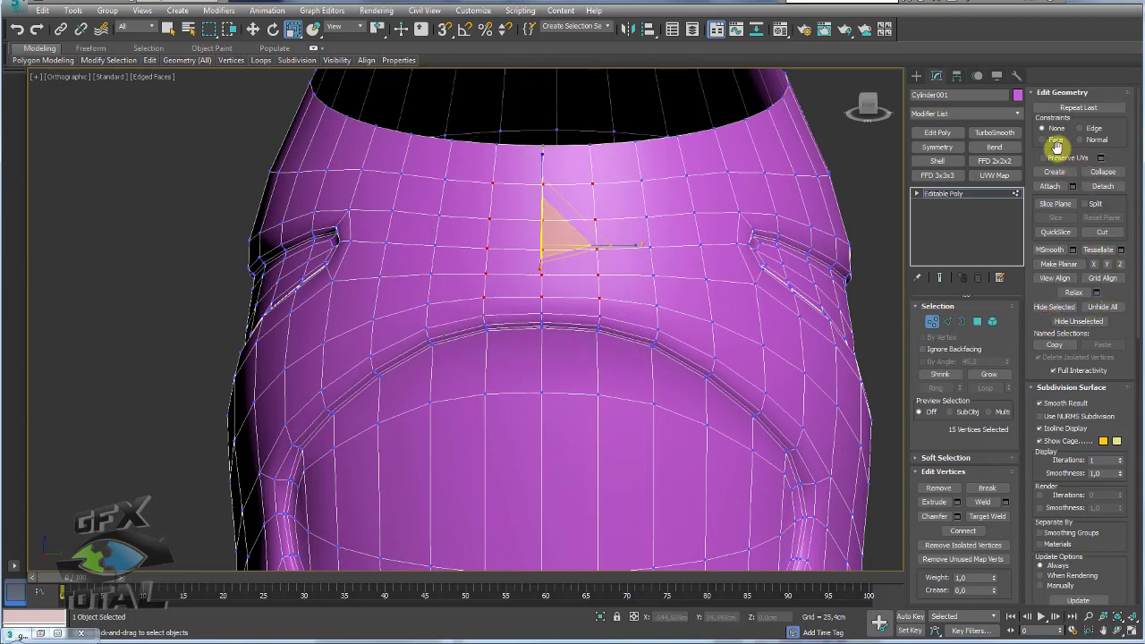
left_click(1090, 130)
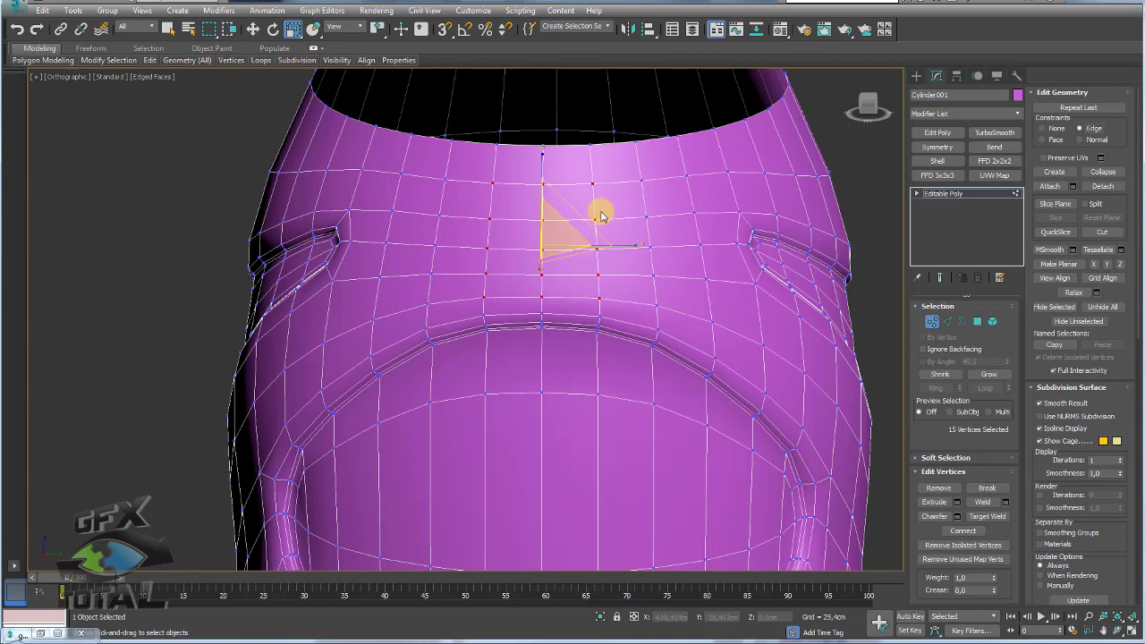
left_click_drag(636, 247, 655, 248)
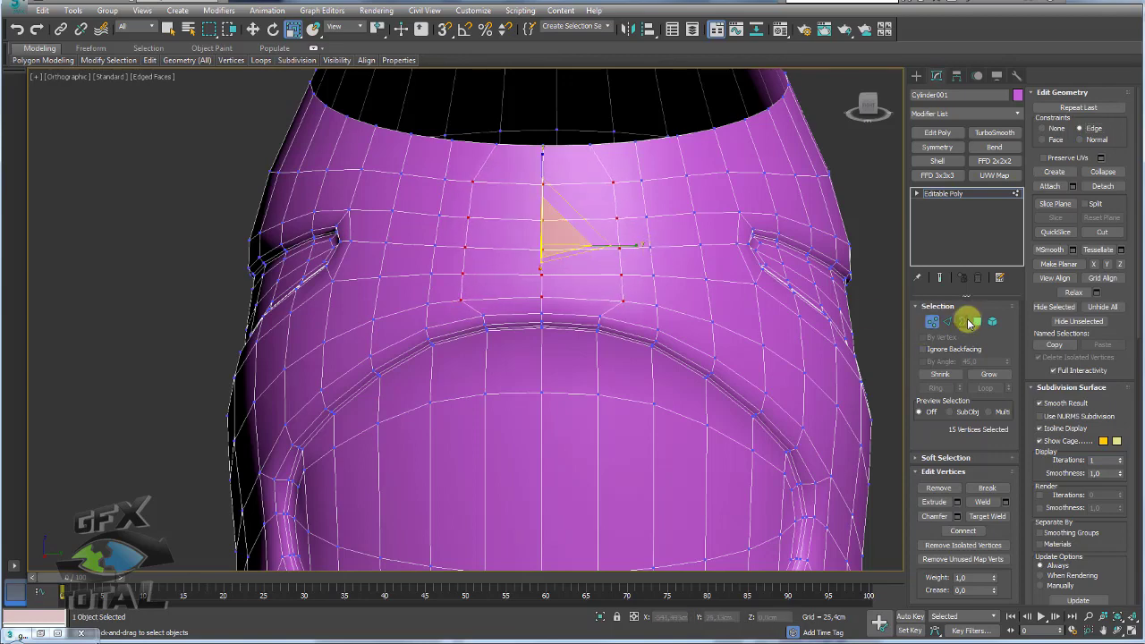
Convert the vertex selection to its 12 faces and view them from the side
left_click(979, 324)
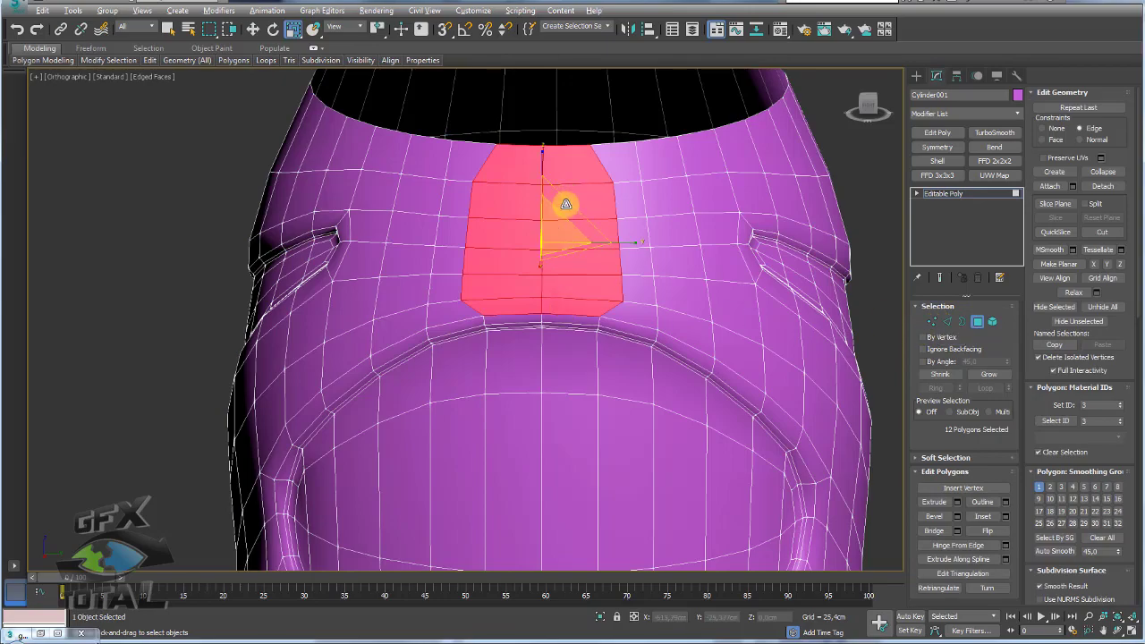
middle_click_drag(557, 204, 640, 204, "alt")
scroll(640, 204, "down", 2)
scroll(667, 194, "down", 2)
scroll(671, 194, "down", 3)
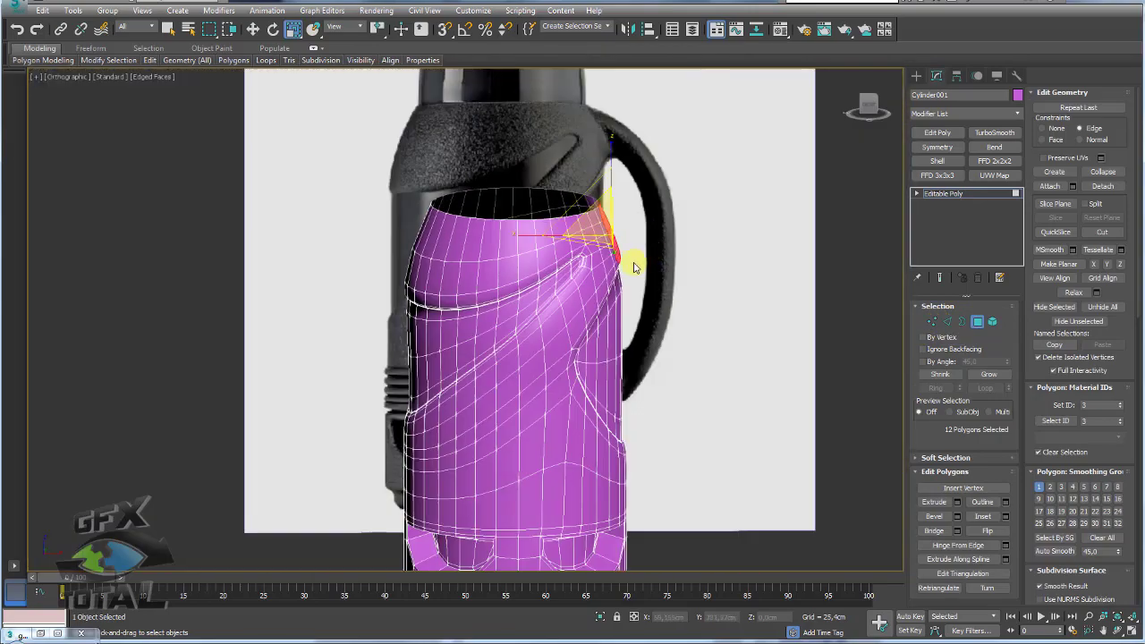
scroll(616, 223, "down", 1)
scroll(620, 327, "up", 1)
middle_click_drag(651, 319, 618, 322, "alt")
scroll(618, 322, "up", 2)
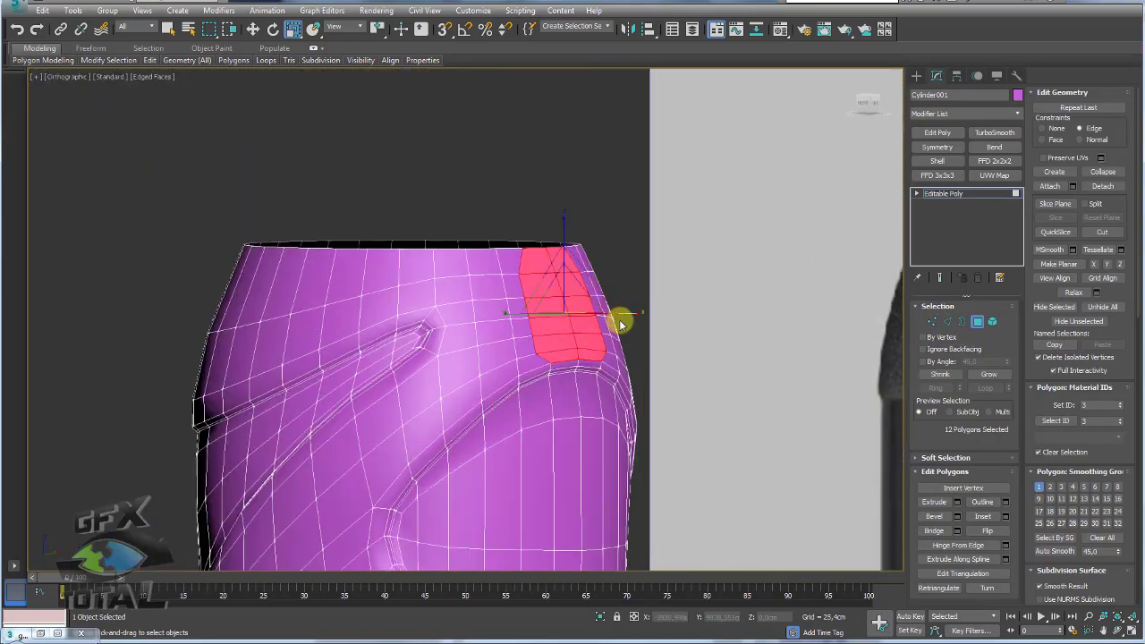
Extrude the 12 faces about 2.45 cm outward into a block and rescale it
left_click(959, 506)
left_click_drag(642, 334, 641, 456)
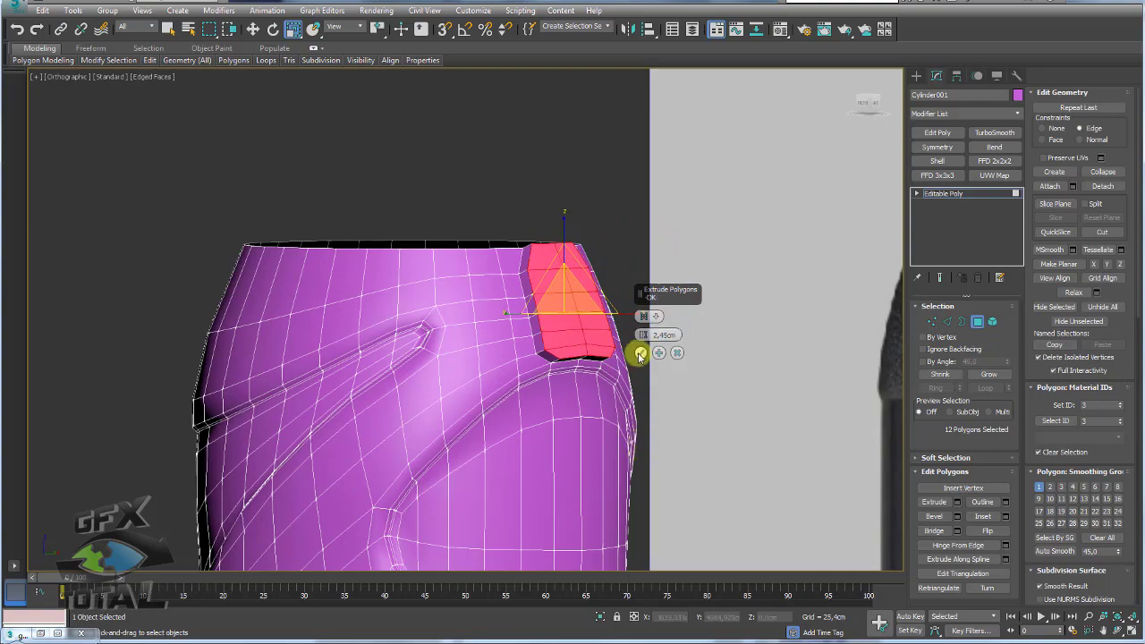
mouse_move(640, 355)
middle_mouse_down("alt")
mouse_move(661, 378)
mouse_move(651, 337)
mouse_move(621, 347)
mouse_move(531, 339)
mouse_move(504, 306)
middle_mouse_up("alt")
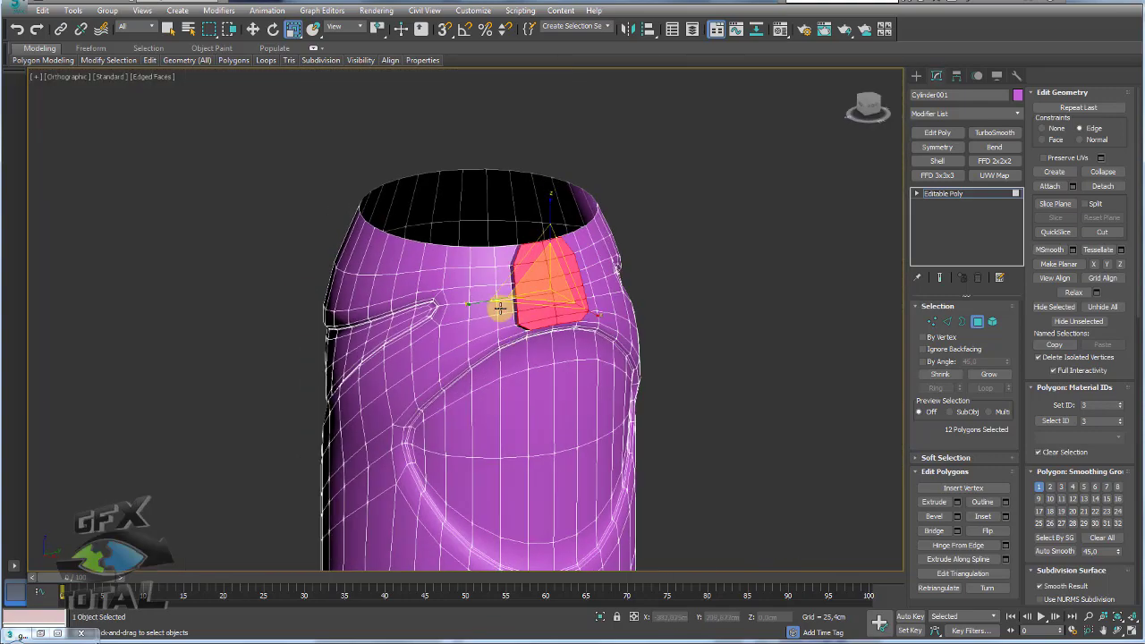
mouse_move(481, 305)
left_mouse_down()
mouse_move(554, 217)
mouse_move(549, 199)
mouse_move(550, 209)
left_mouse_up()
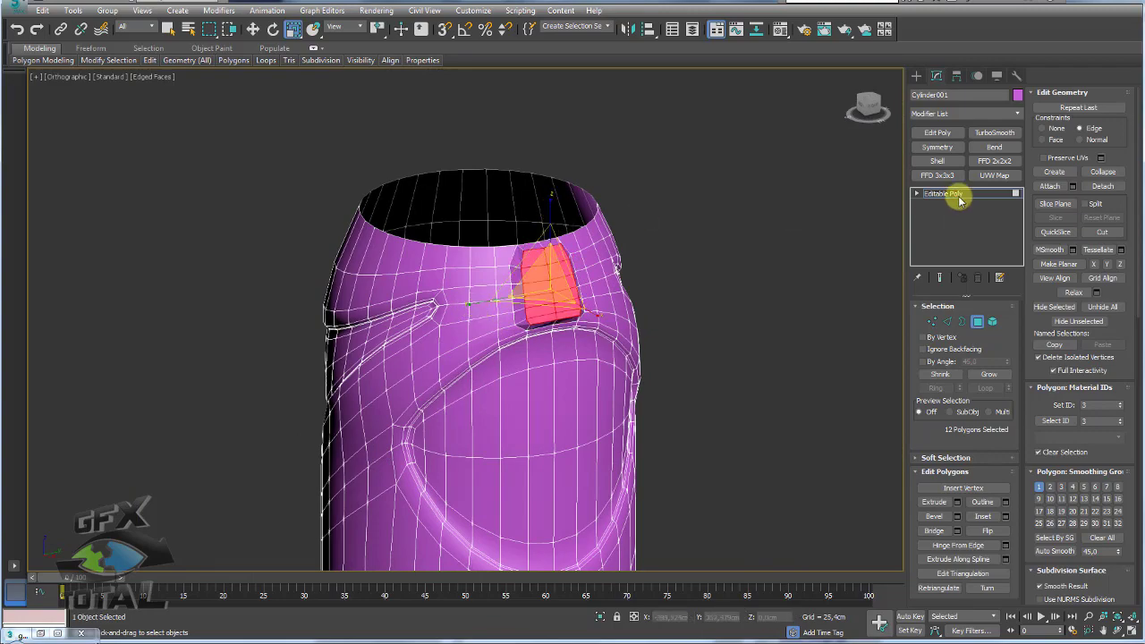
left_click(953, 193)
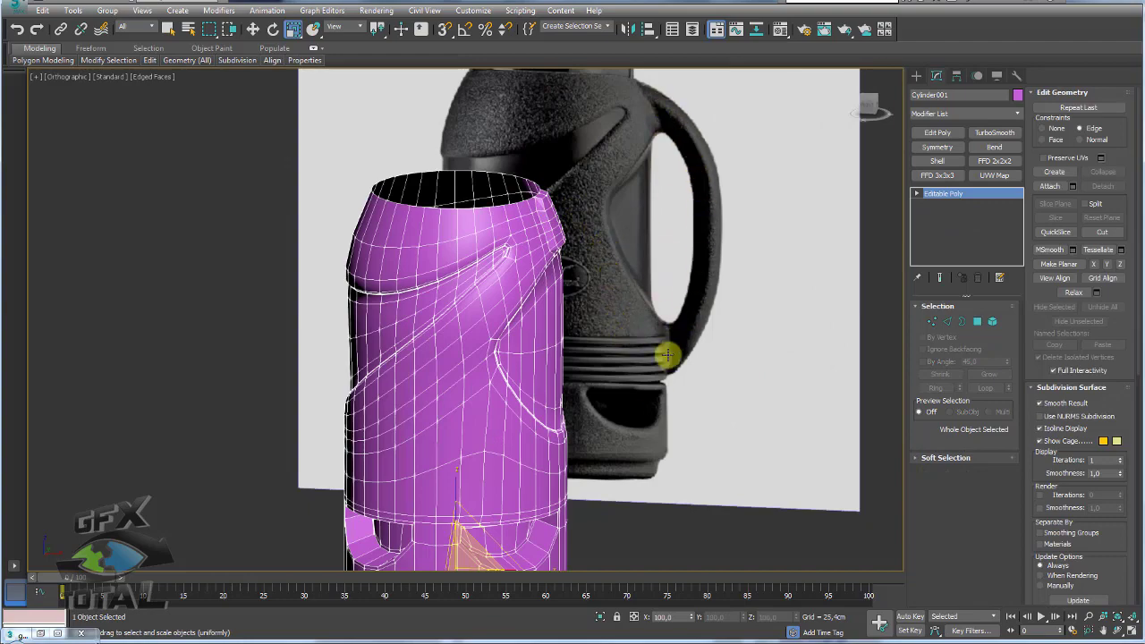
Delete the raised block's 12 faces, leaving a hole below the rim
mouse_move(691, 351)
middle_mouse_down("alt")
mouse_move(682, 358)
mouse_move(698, 281)
mouse_move(639, 263)
mouse_move(518, 289)
middle_mouse_up("alt")
scroll(514, 289, "up", 2)
scroll(487, 269, "up", 4)
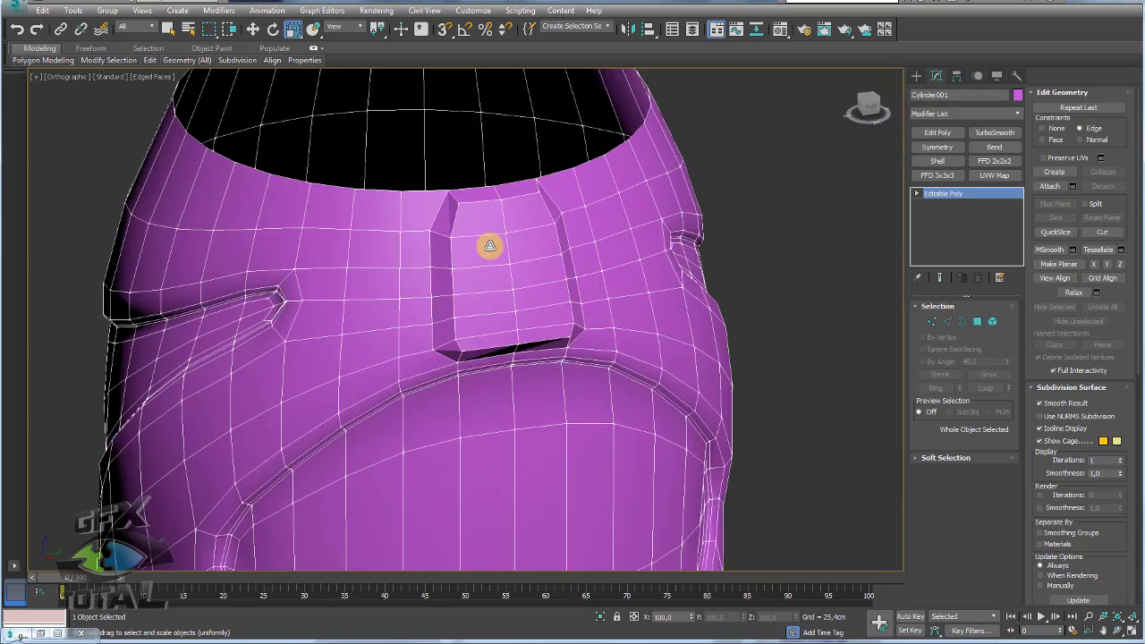
left_click(977, 321)
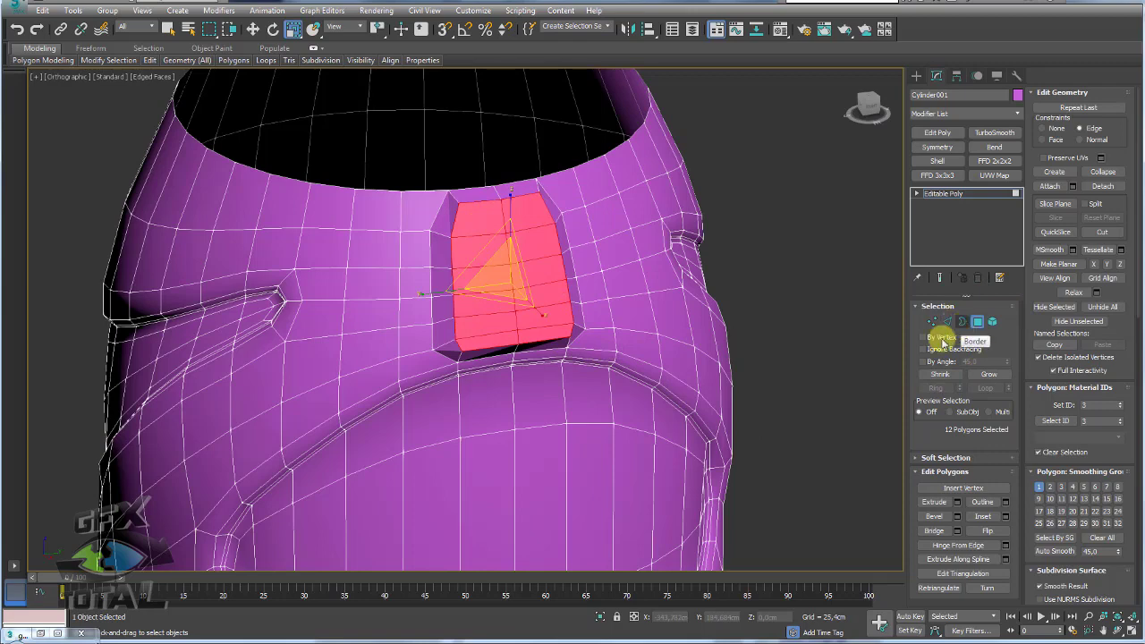
key("Delete")
Select the hole's 16-edge open border and orbit toward the reference handle
left_click(962, 321)
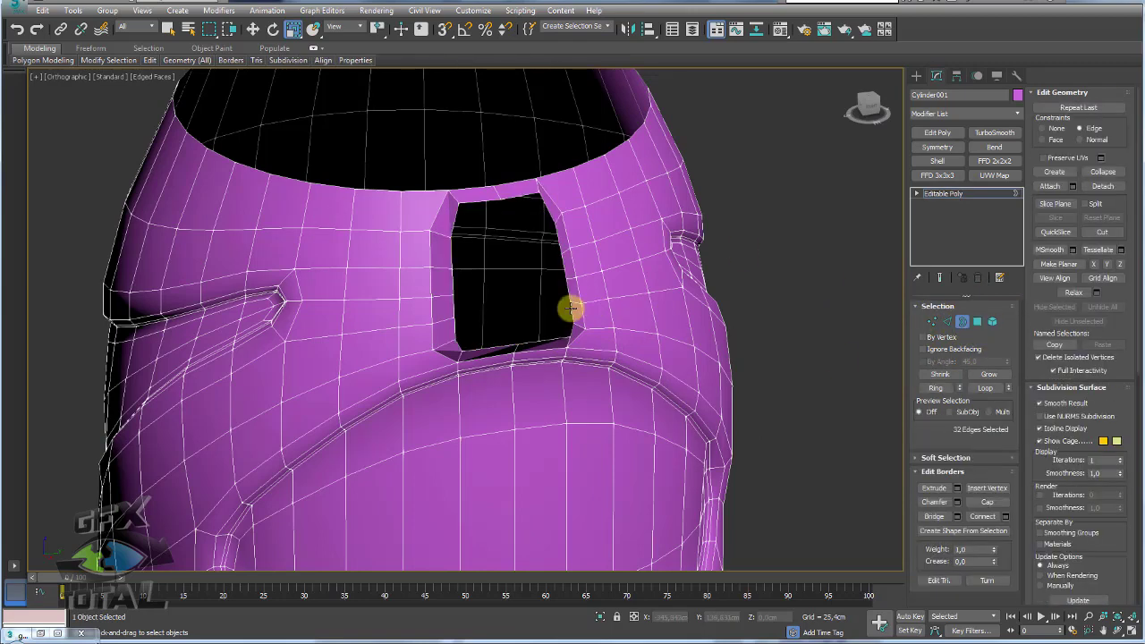
left_click(565, 306)
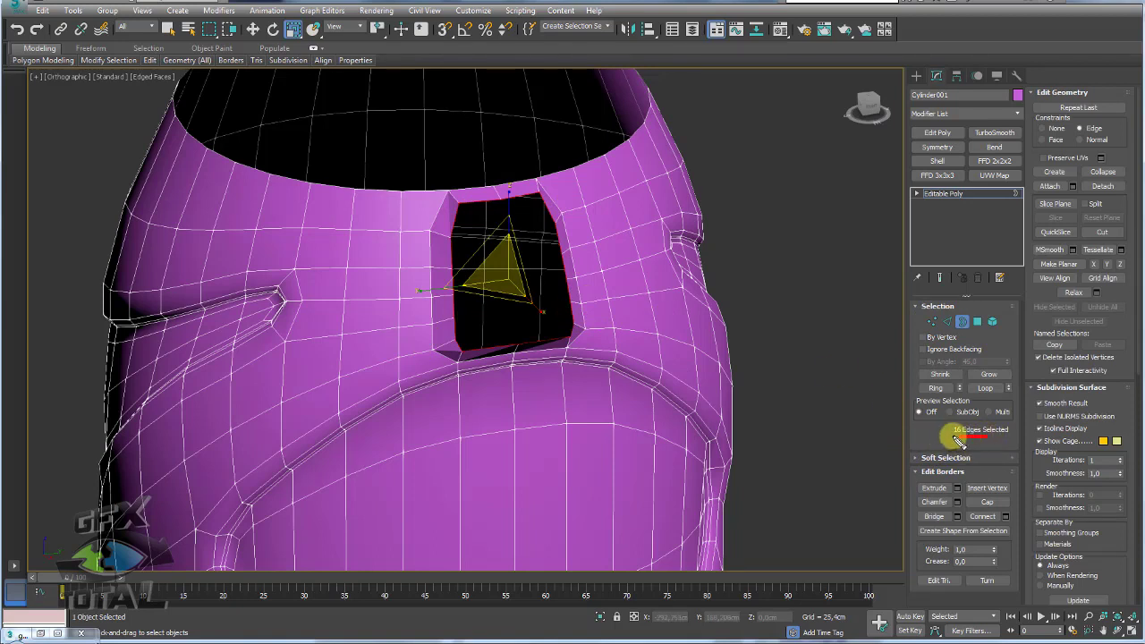
left_click_drag(950, 431, 979, 436)
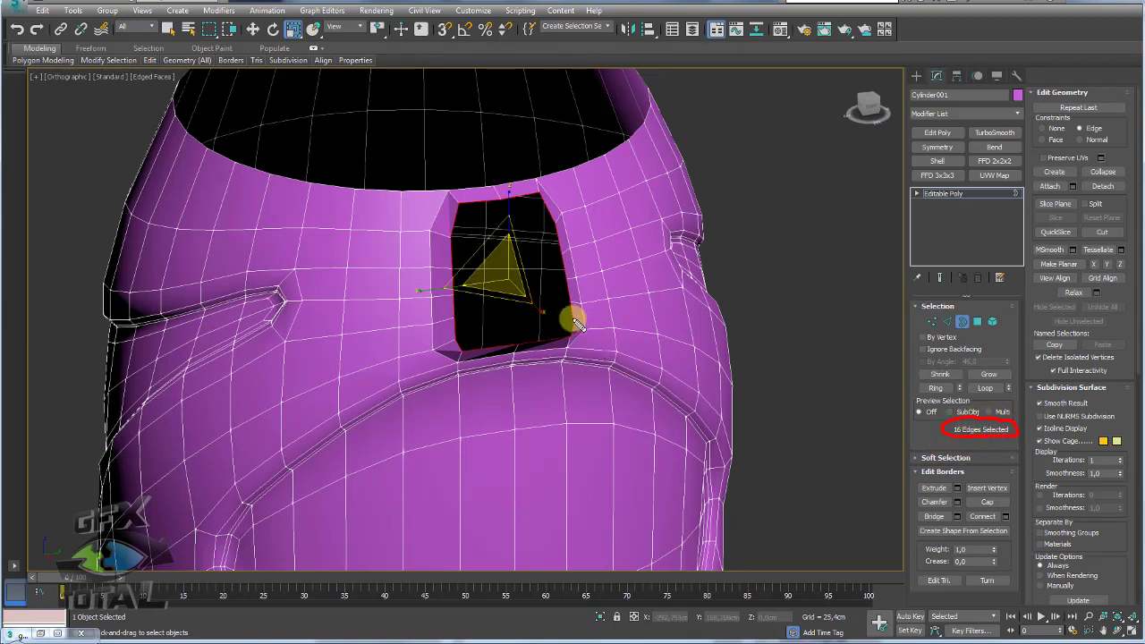
left_click_drag(575, 306, 554, 229)
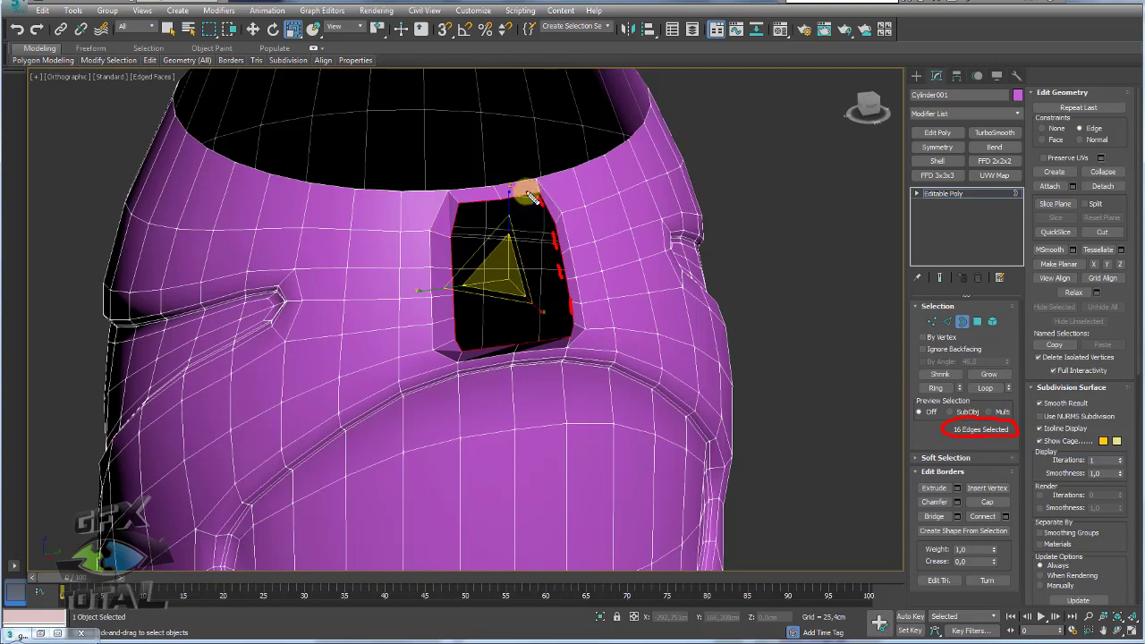
right_click(662, 203)
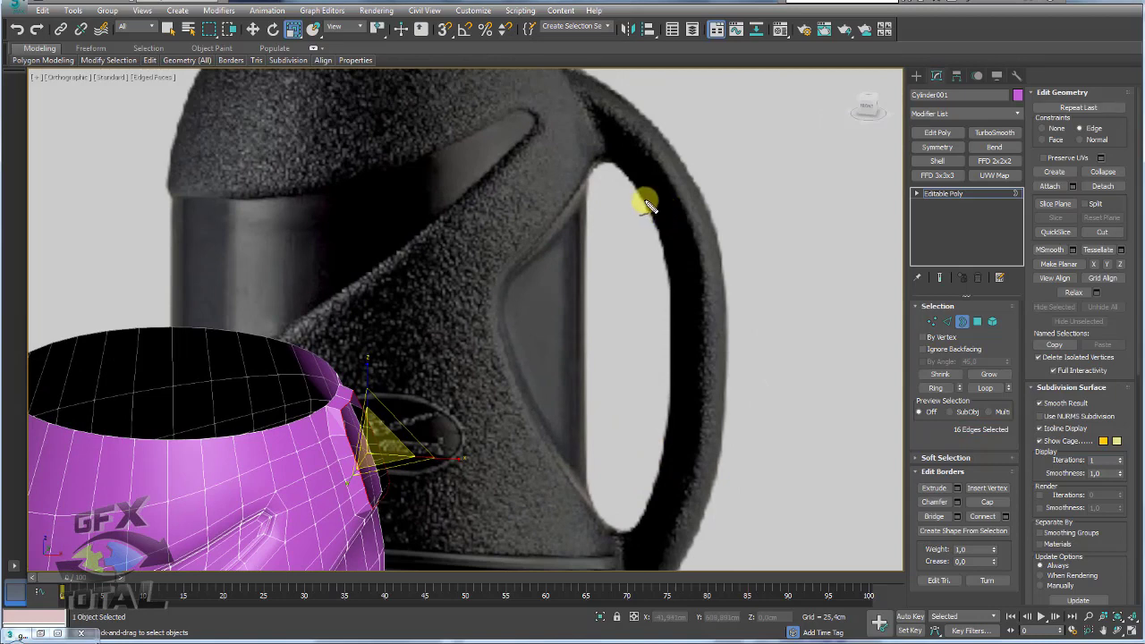
mouse_move(642, 200)
left_mouse_down()
mouse_move(675, 199)
mouse_move(707, 397)
left_mouse_up()
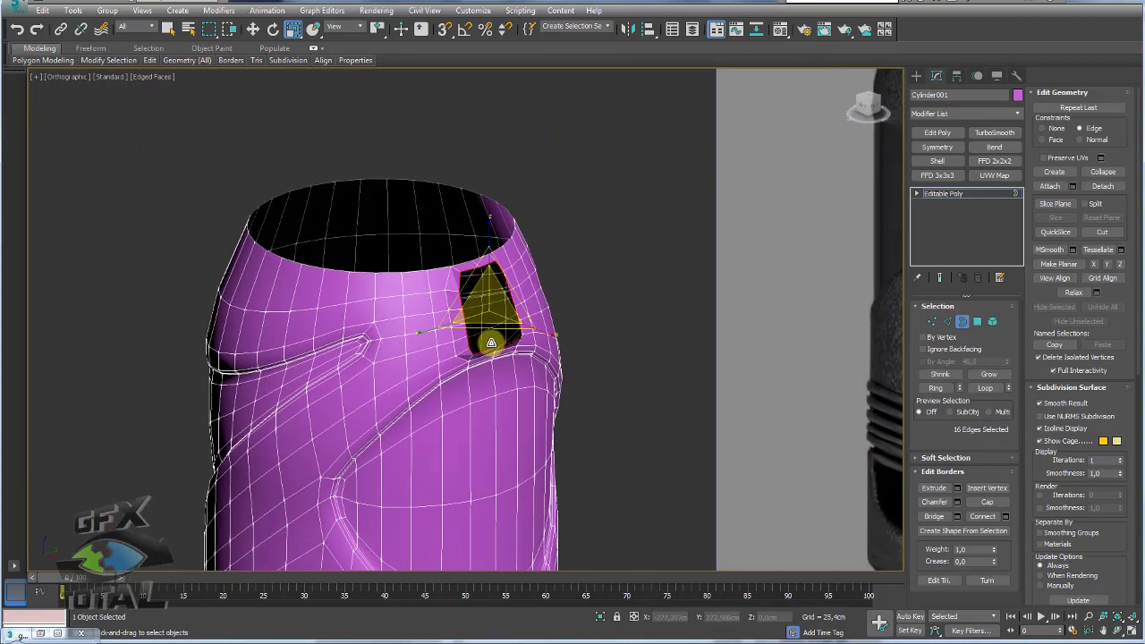
key("w")
middle_click_drag(490, 343, 534, 342, "alt")
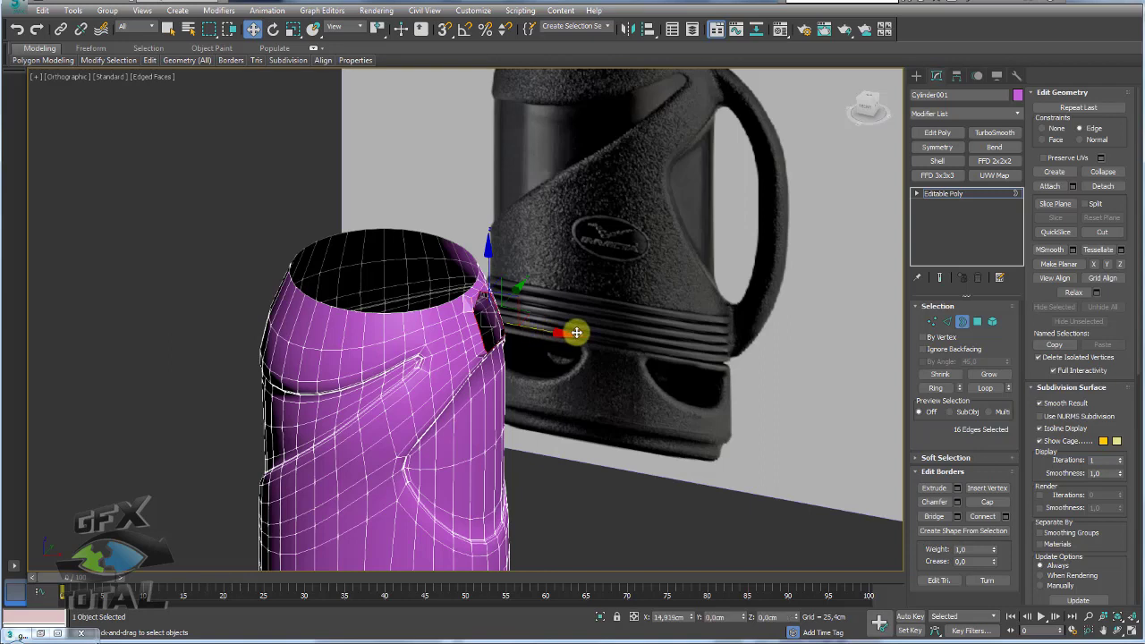
With constraints set to None, extend the hole's border along X toward the reference handle
left_click(1046, 129)
left_click_drag(526, 331, 599, 343, "shift")
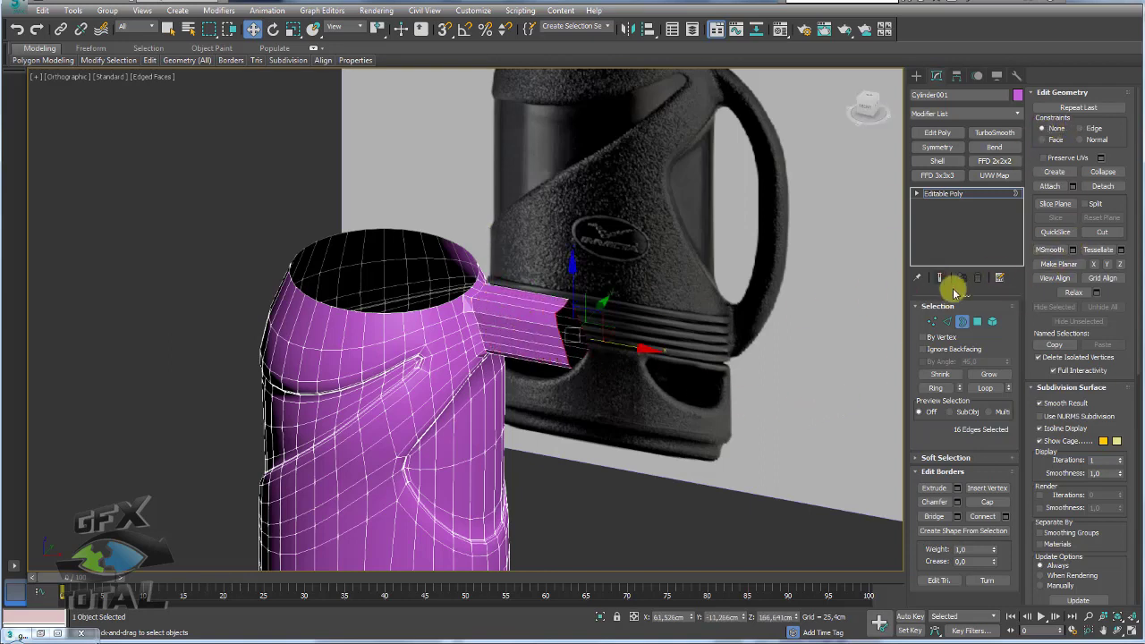
left_click(976, 321)
middle_click_drag(669, 373, 868, 235, "alt")
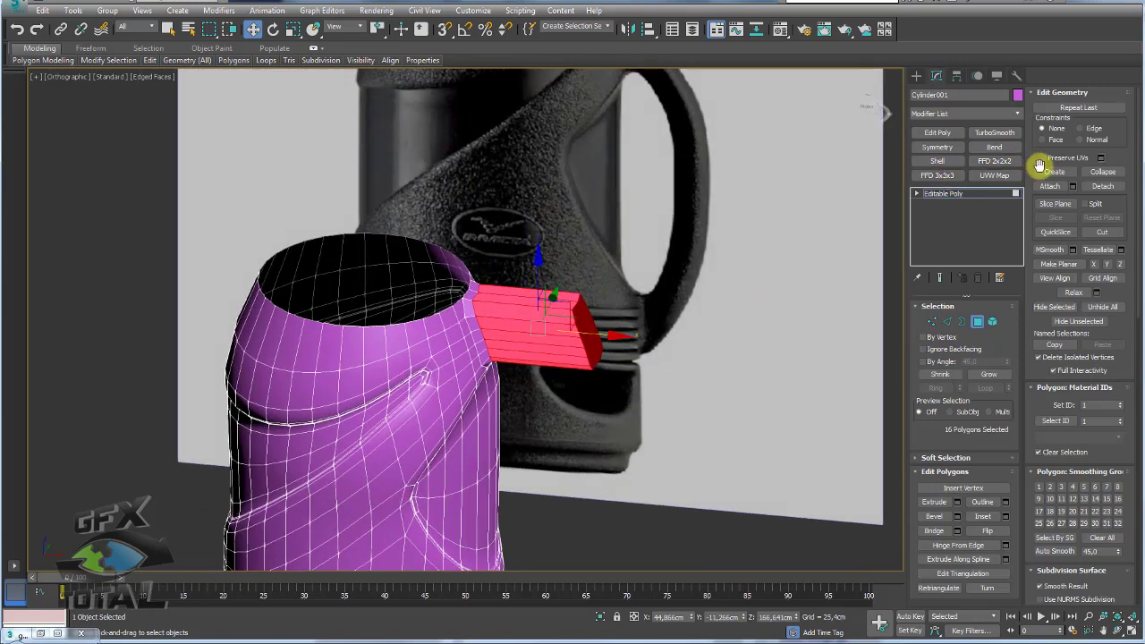
Detach the new extended faces as Object001 and select it
left_click(1102, 186)
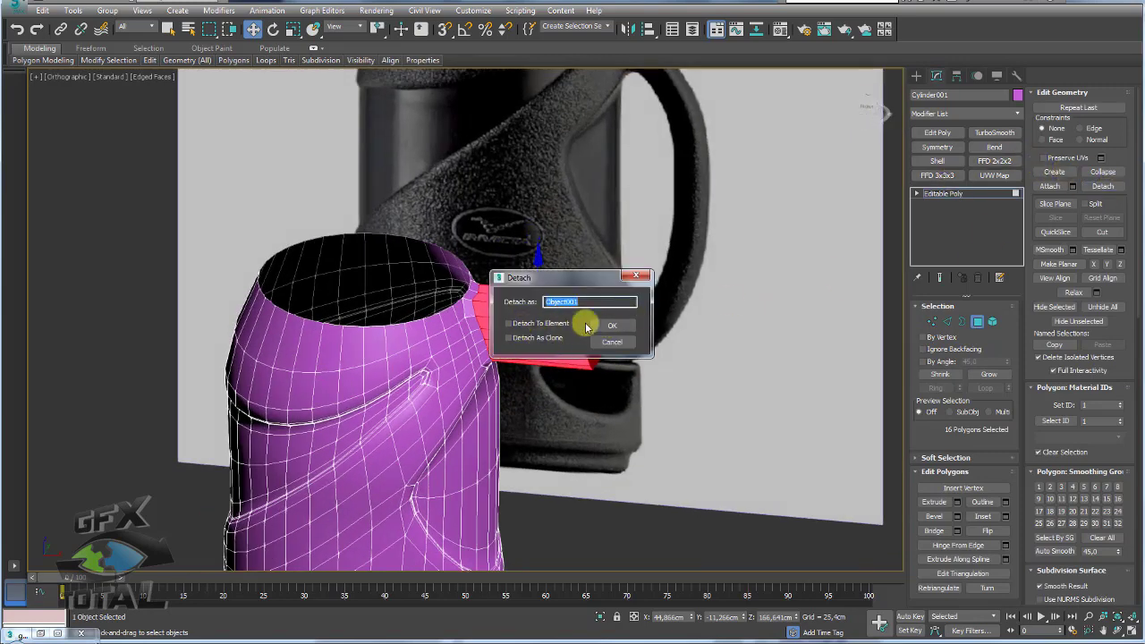
left_click(610, 326)
left_click(946, 194)
left_click(569, 342)
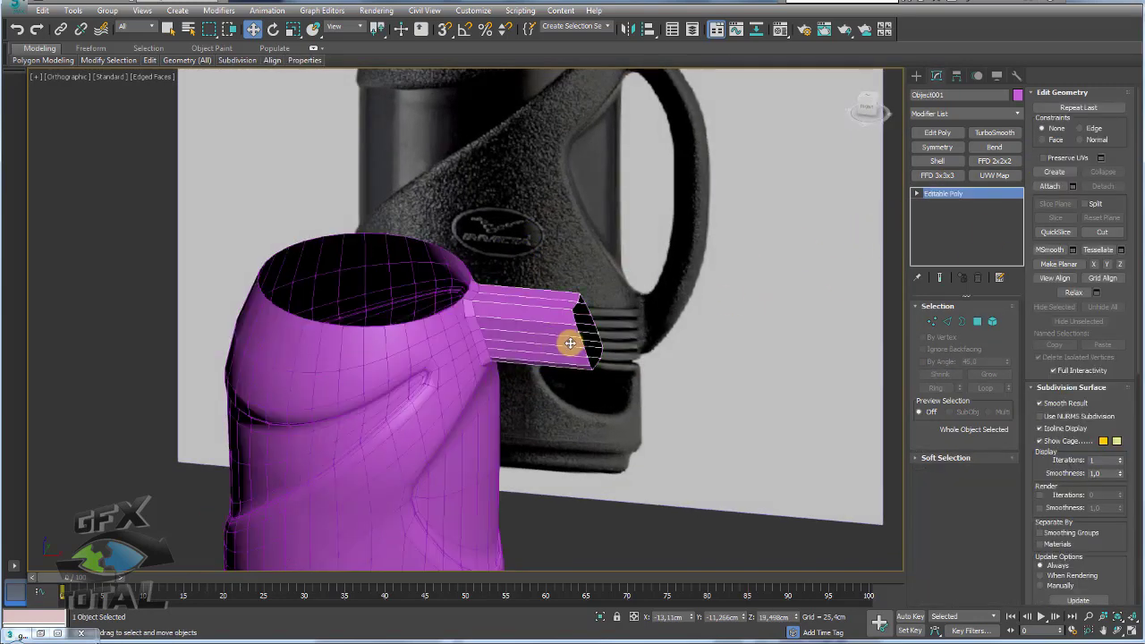
scroll(570, 342, "up", 3)
Scale down the border at Object001's far end to narrow its opening
left_click(961, 321)
left_click(609, 398)
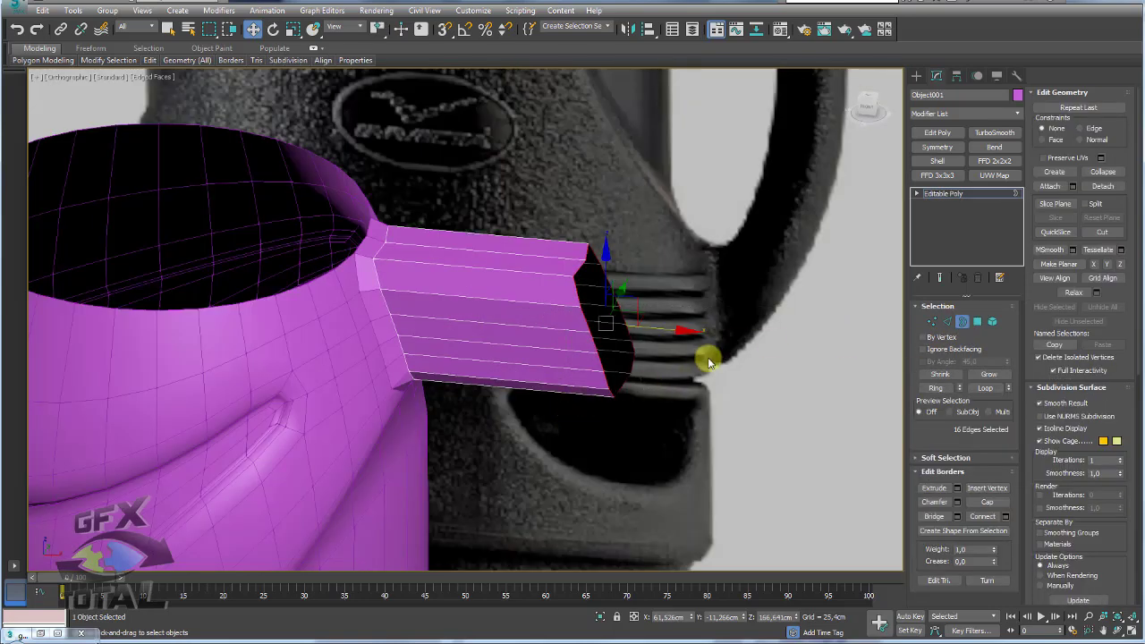
key("r")
left_click_drag(654, 332, 540, 267)
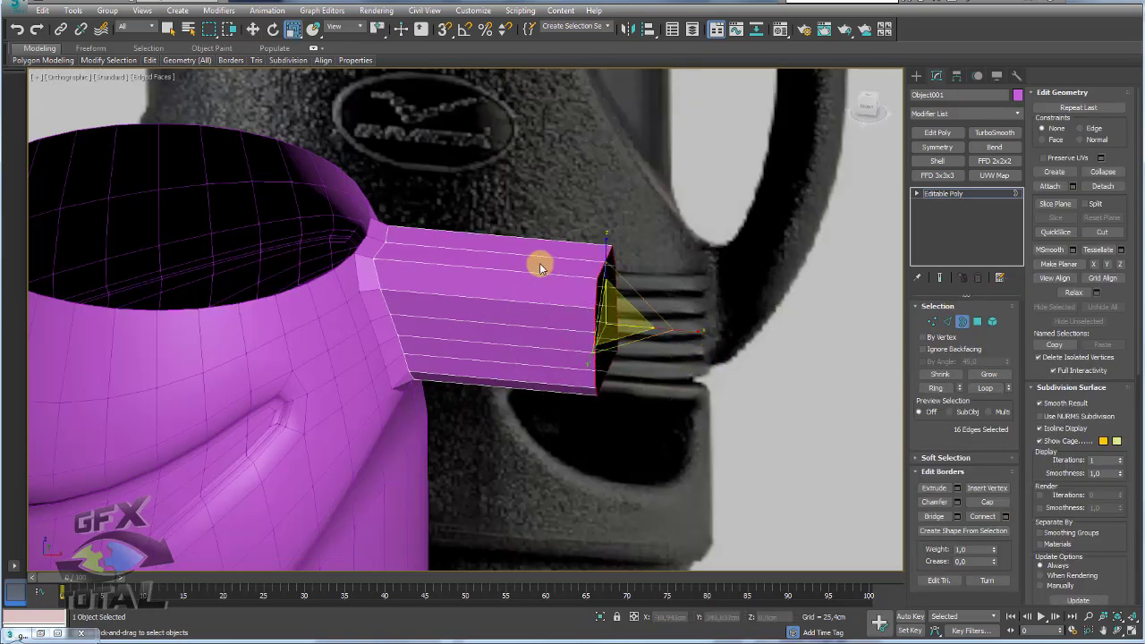
Make the base border planar, pull it away from the body, and pick the front faces
left_click(391, 250)
left_click(1059, 280)
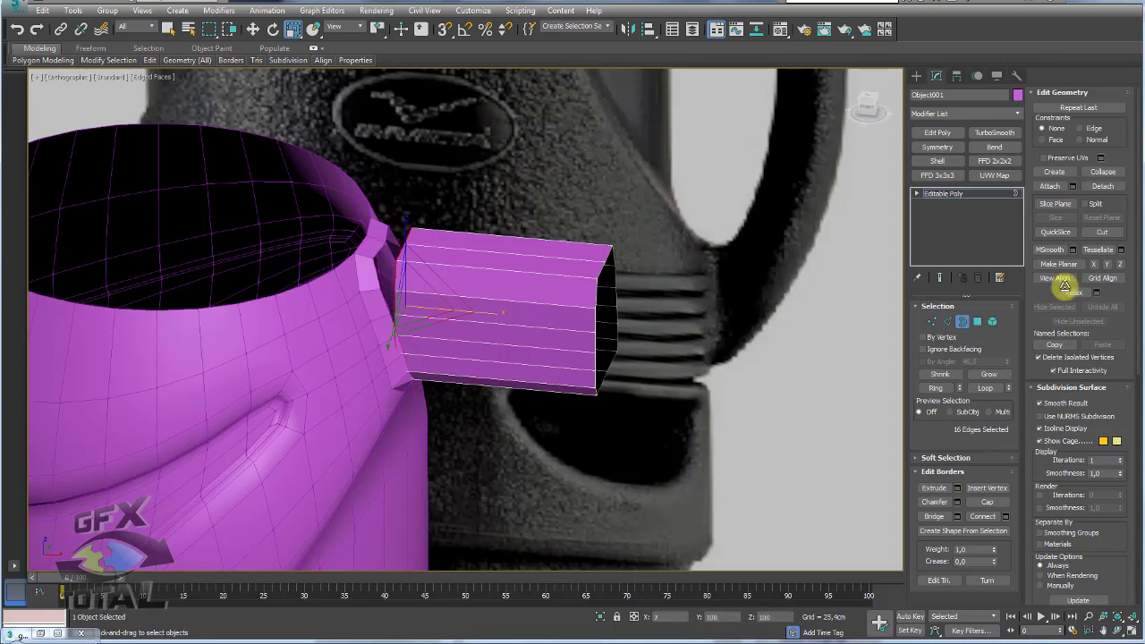
key("w")
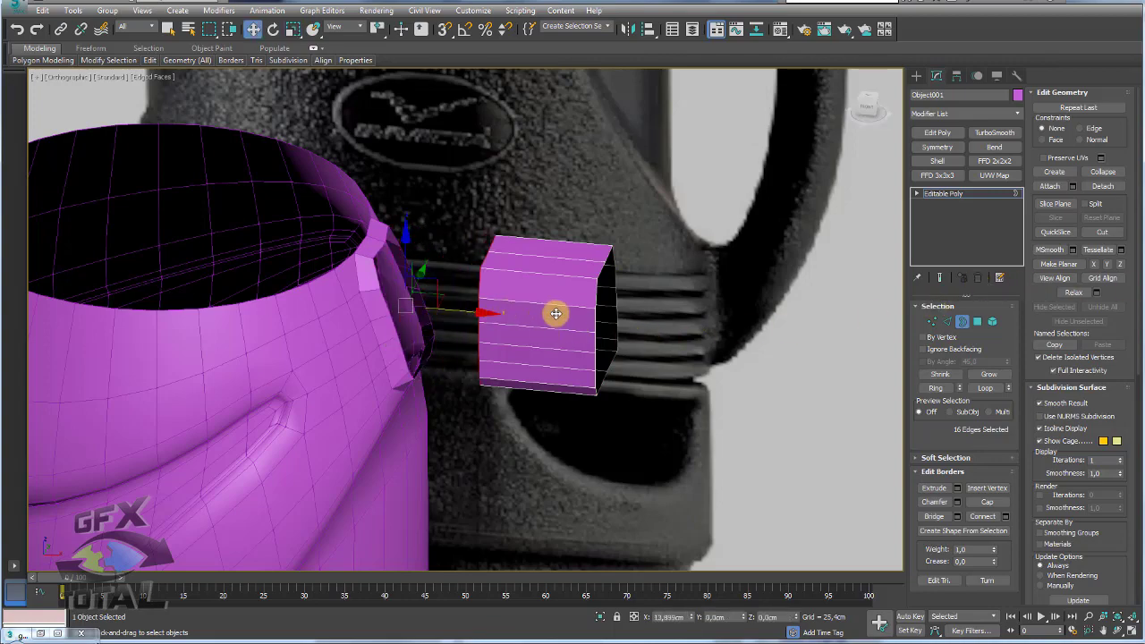
middle_click_drag(462, 309, 664, 361, "alt")
left_click(977, 322)
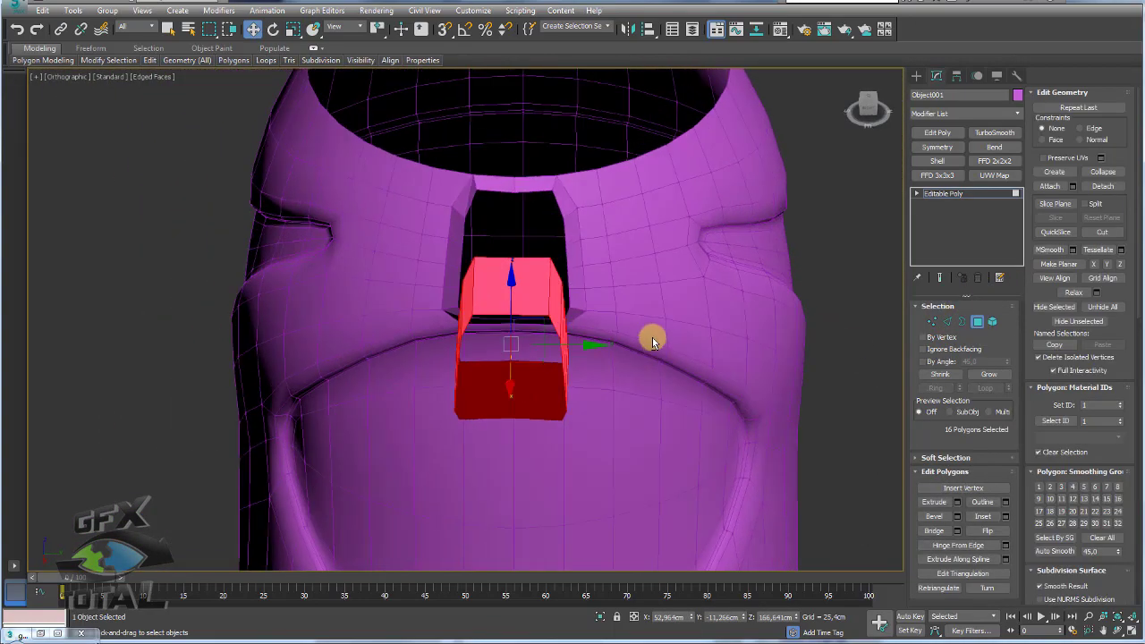
left_click(516, 437, "alt")
Delete the section's front faces and reshape it by moving a run of edges
key("Delete")
middle_click_drag(551, 430, 716, 367, "alt")
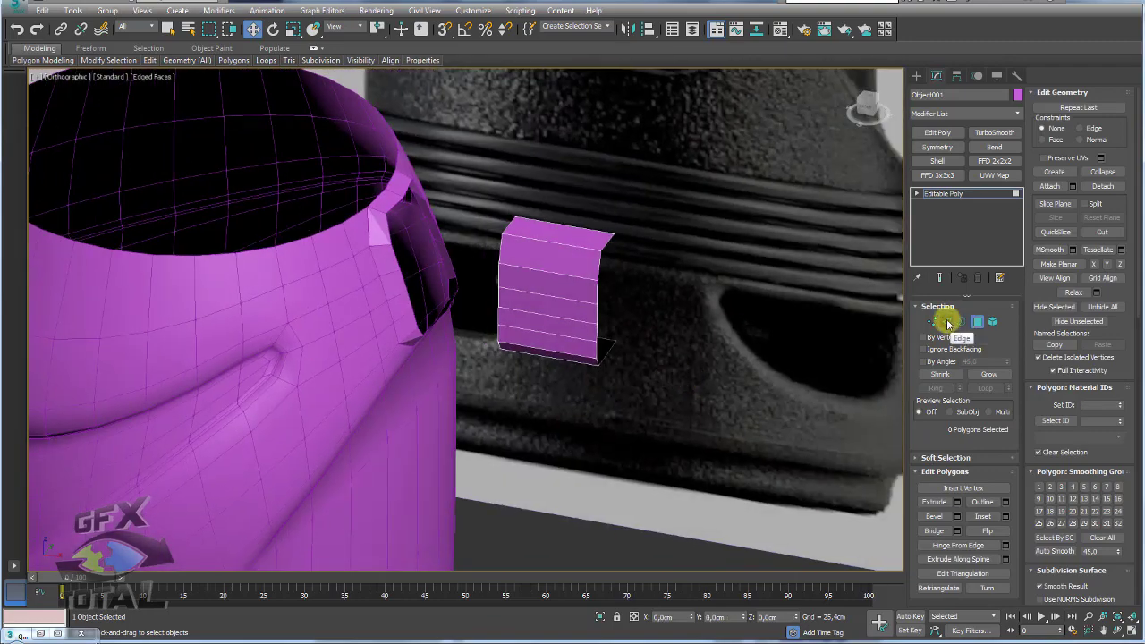
left_click(948, 322)
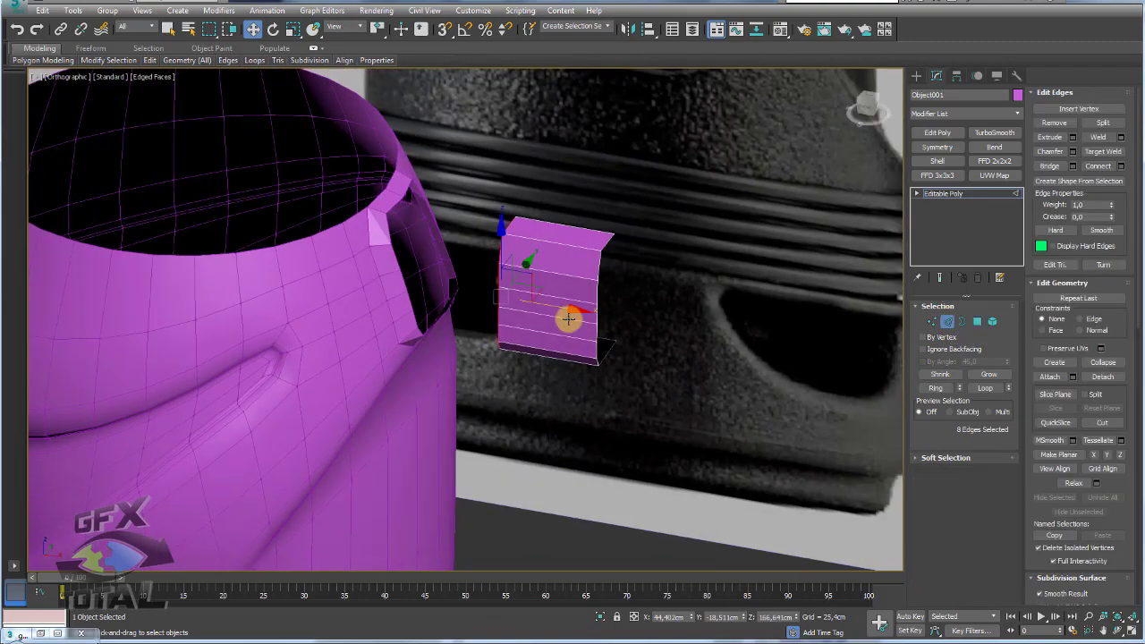
double_click(563, 319)
middle_click_drag(557, 313, 584, 295, "alt")
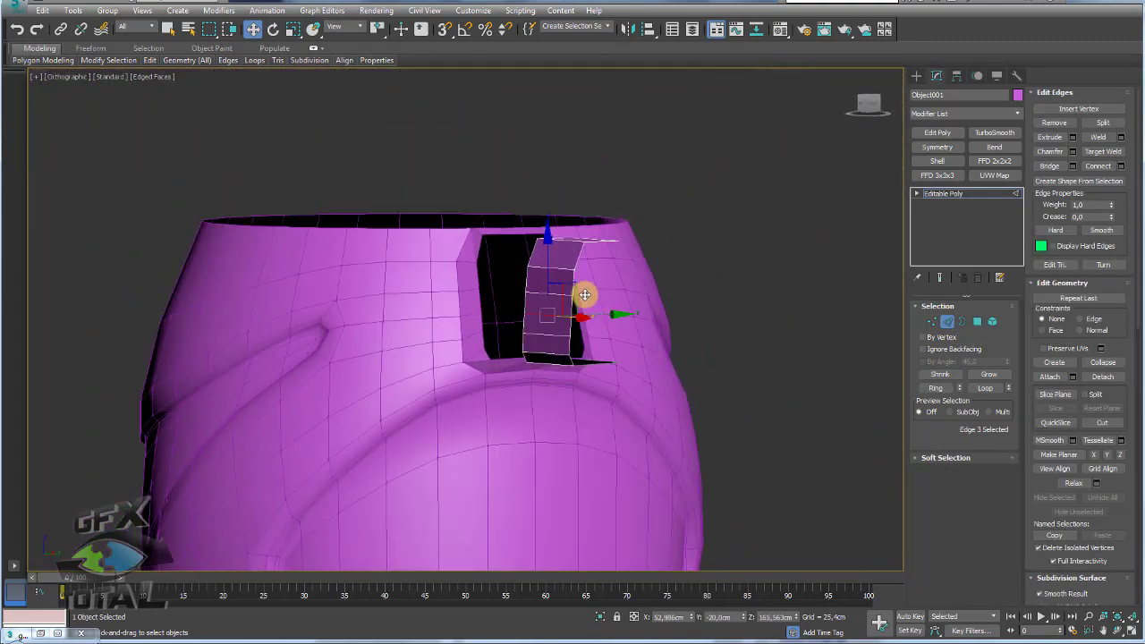
left_click_drag(607, 316, 588, 314)
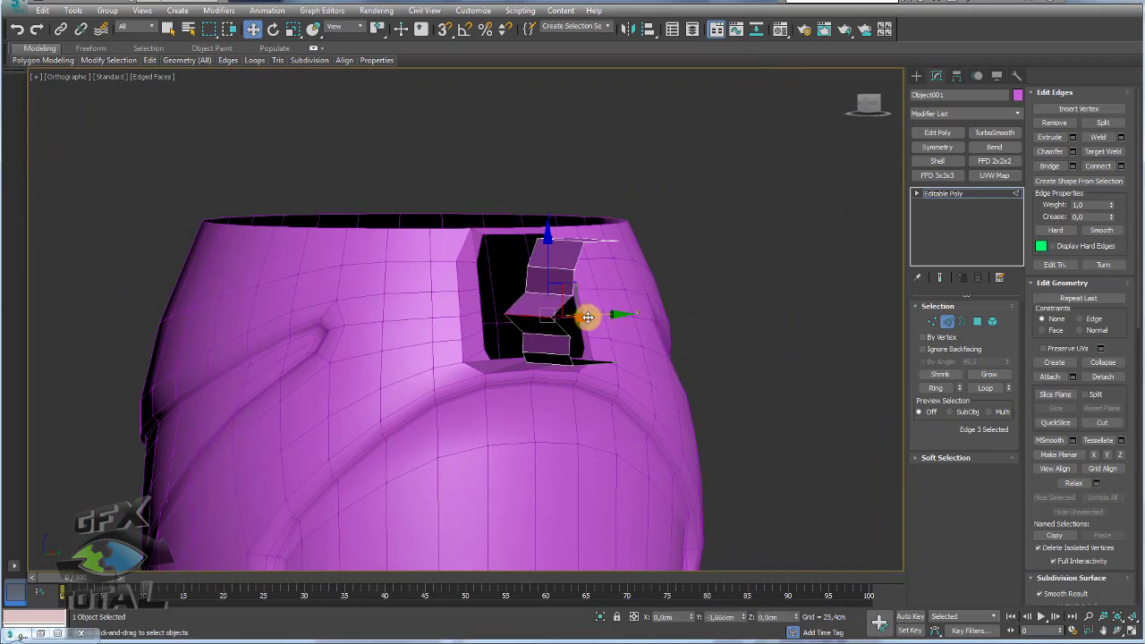
Move the stub's end and top edges down to square off the block
left_click(539, 298)
left_click(545, 330, "ctrl")
left_click(586, 319, "ctrl")
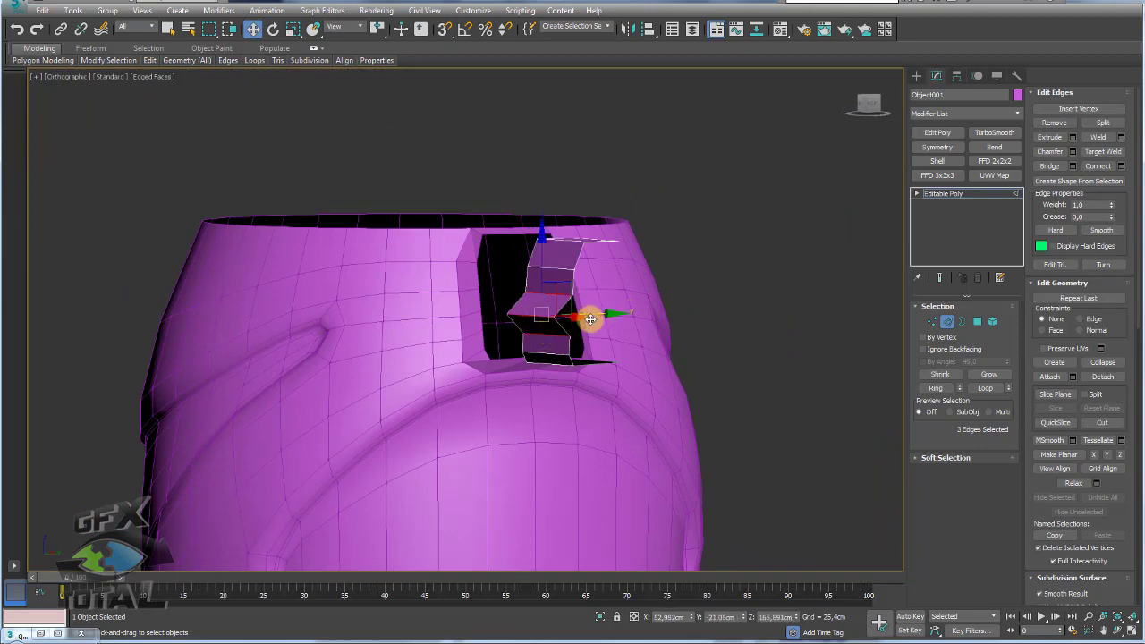
left_click_drag(586, 319, 552, 300)
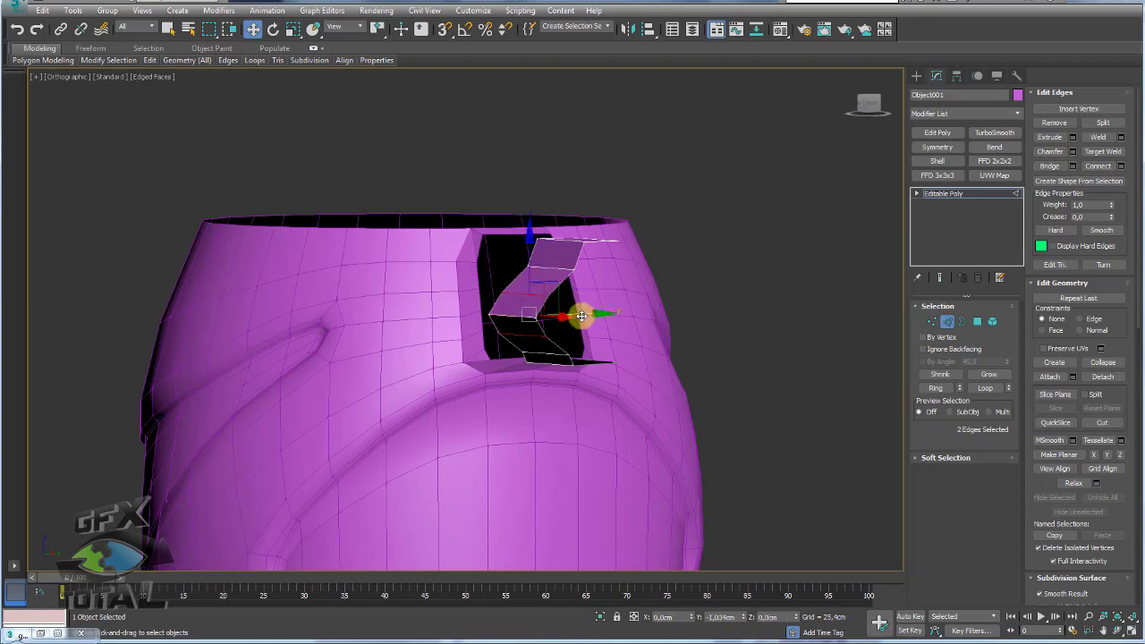
left_click(549, 349, "ctrl")
left_click(554, 268, "ctrl")
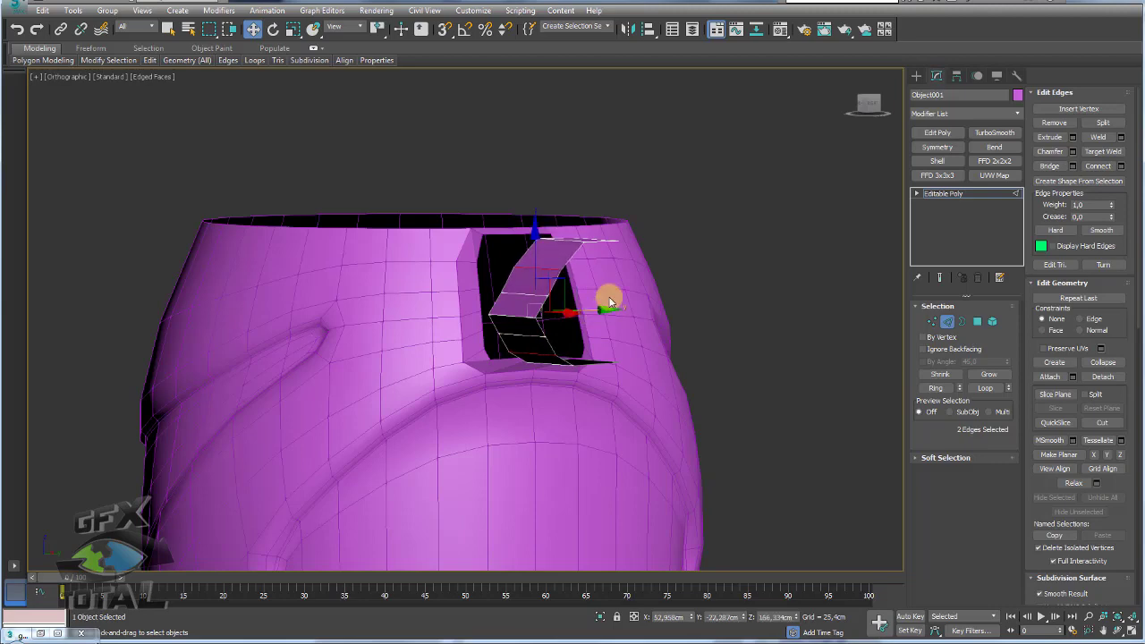
mouse_move(608, 296)
middle_mouse_down("alt")
mouse_move(592, 298)
mouse_move(549, 243)
middle_mouse_up("alt")
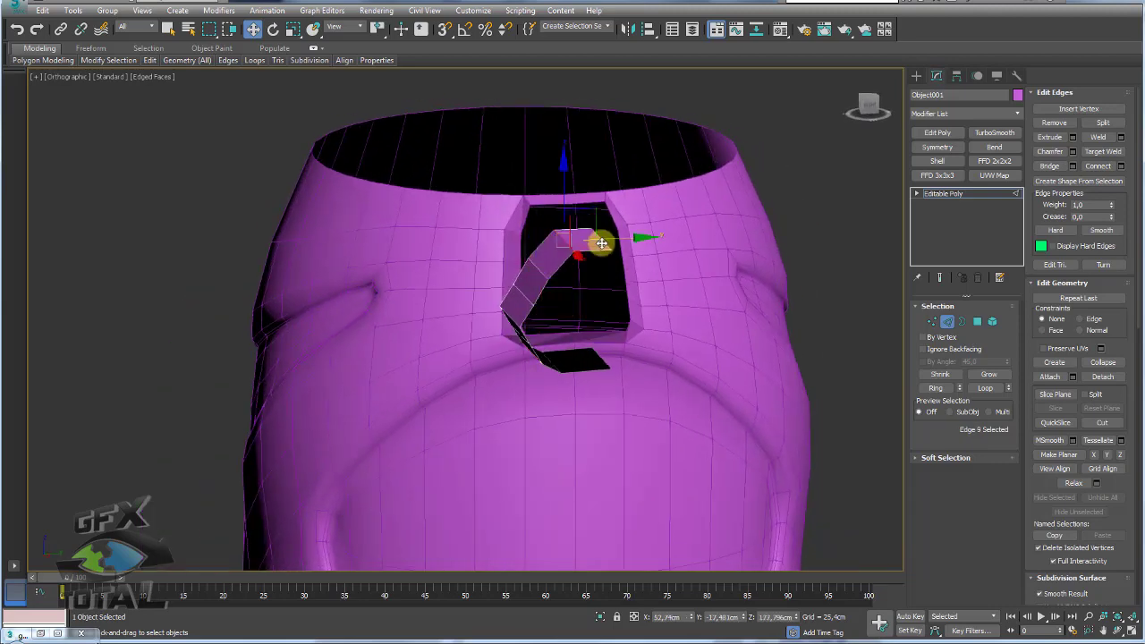
left_click_drag(582, 196, 582, 223)
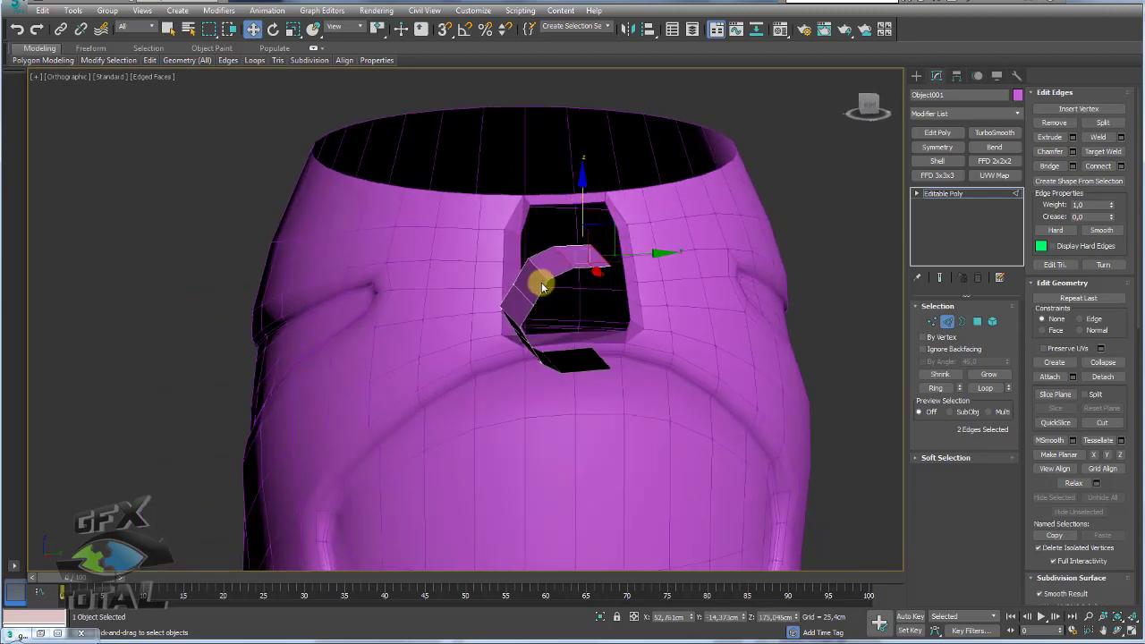
Select the stub's left-side edges, then show the thermos and handle in Front view
left_click(524, 295)
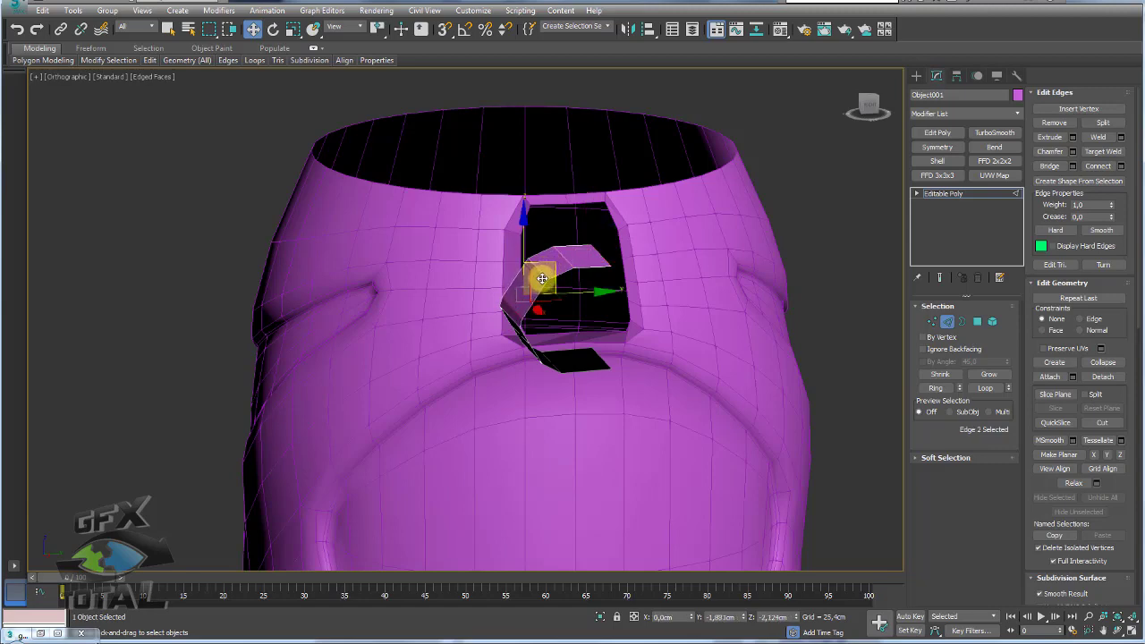
mouse_move(541, 278)
middle_mouse_down("alt")
mouse_move(542, 332)
mouse_move(524, 332)
mouse_move(543, 321)
mouse_move(536, 312)
mouse_move(656, 327)
mouse_move(593, 340)
middle_mouse_up("alt")
left_click(528, 332, "ctrl")
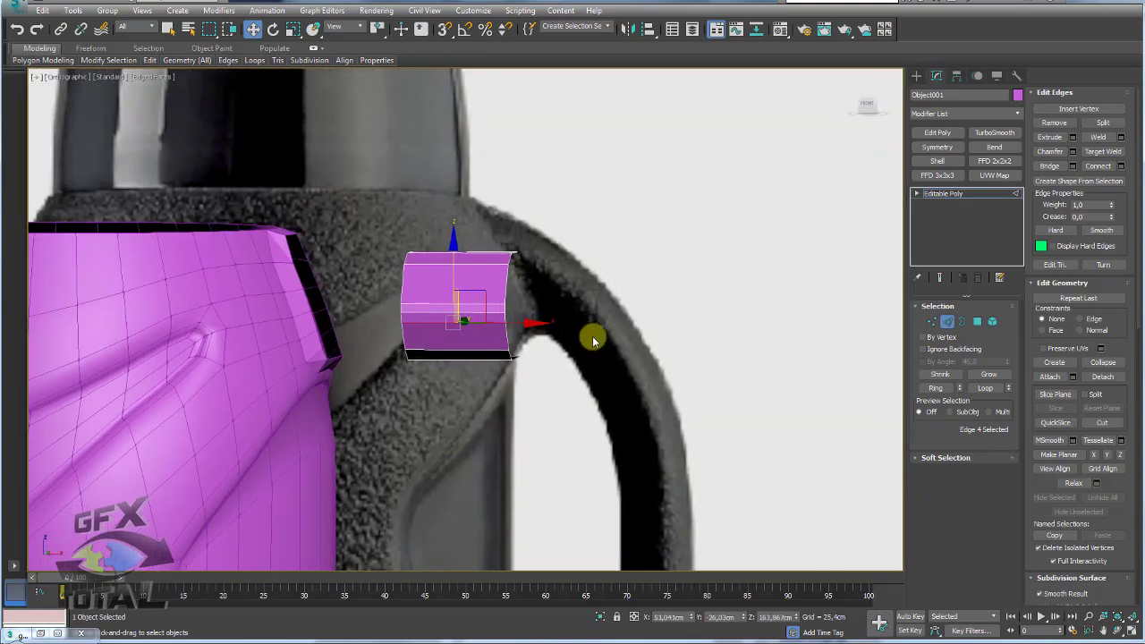
scroll(590, 357, "down", 3)
scroll(527, 371, "up", 2)
scroll(554, 364, "up", 1)
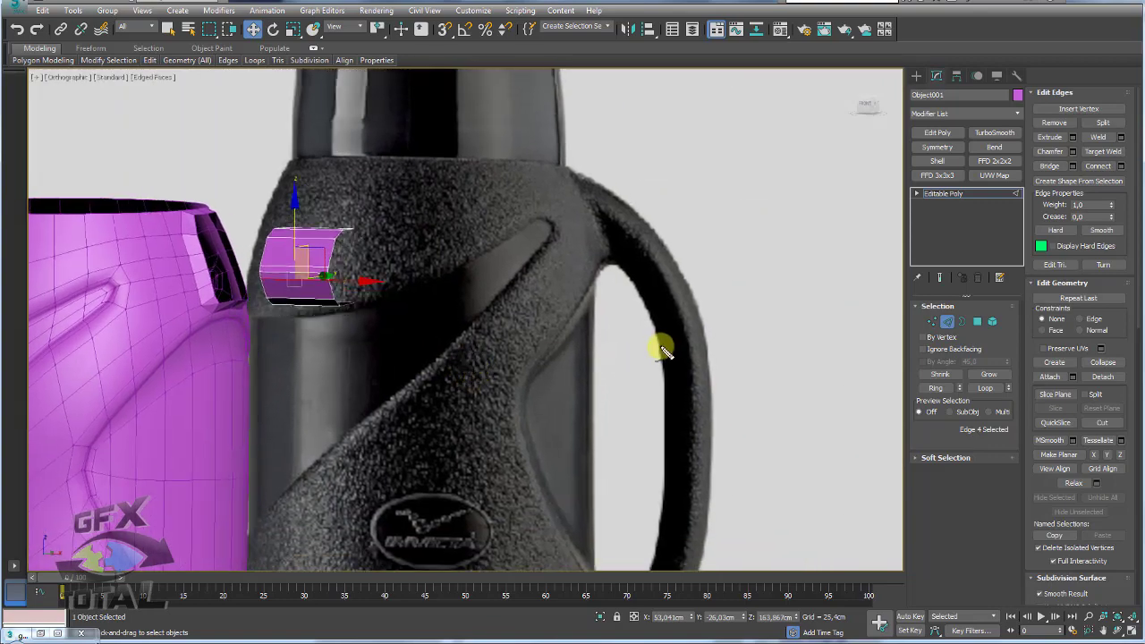
scroll(436, 311, "down", 2)
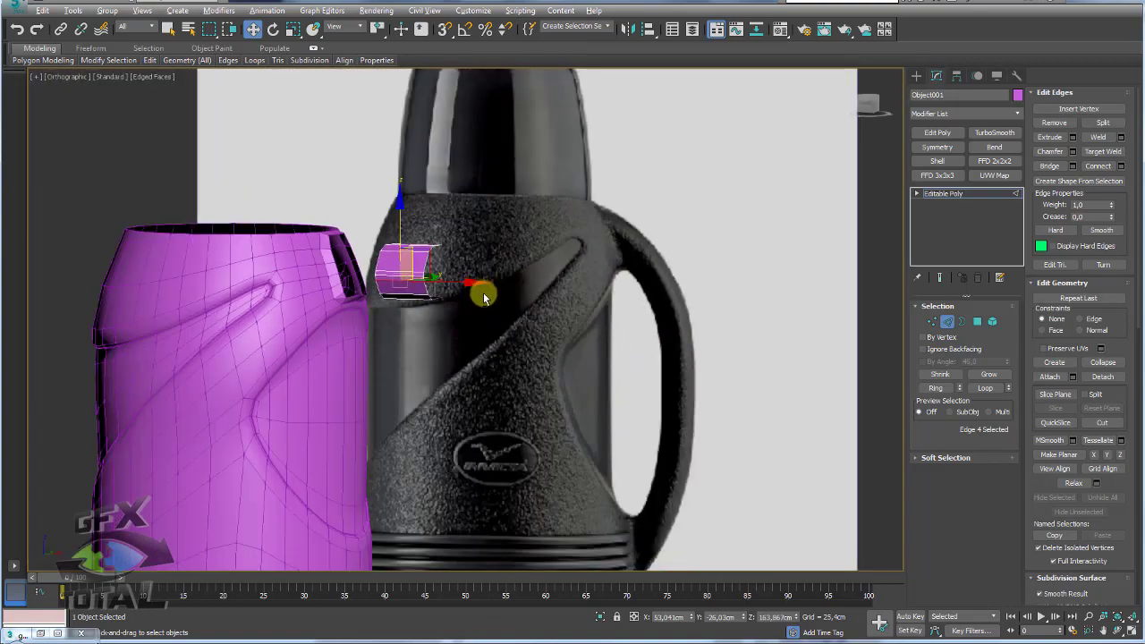
middle_click_drag(477, 222, 483, 305, "alt")
scroll(482, 321, "down", 4)
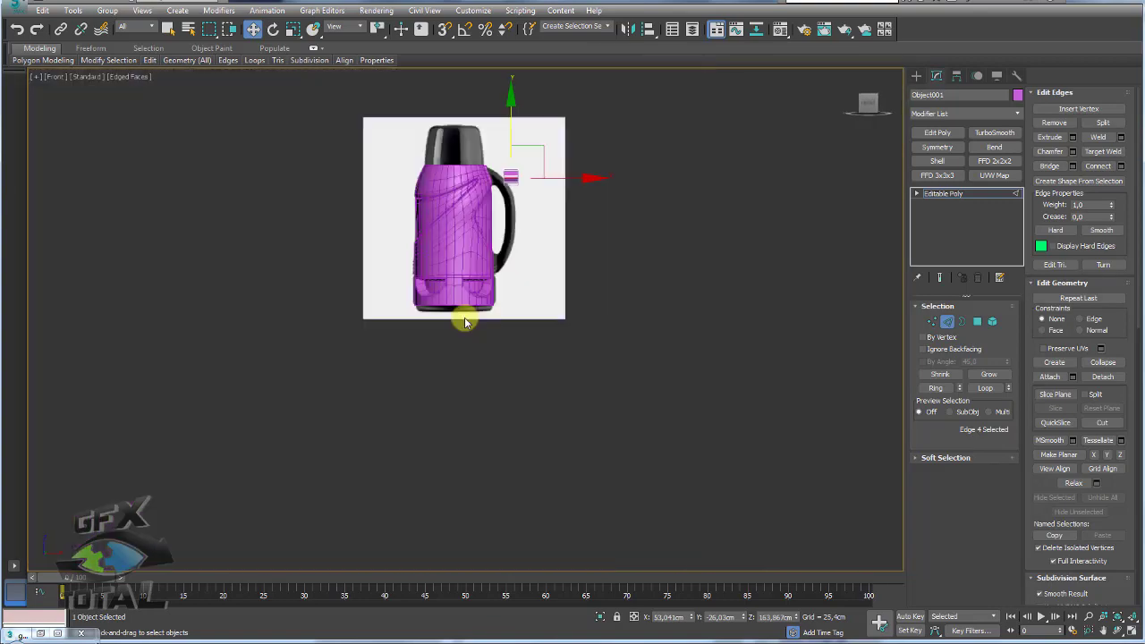
key("f")
scroll(501, 376, "up", 4)
Exit edge mode and move Object001's pivot up onto the sleeve block using Affect Pivot Only
left_click(948, 194)
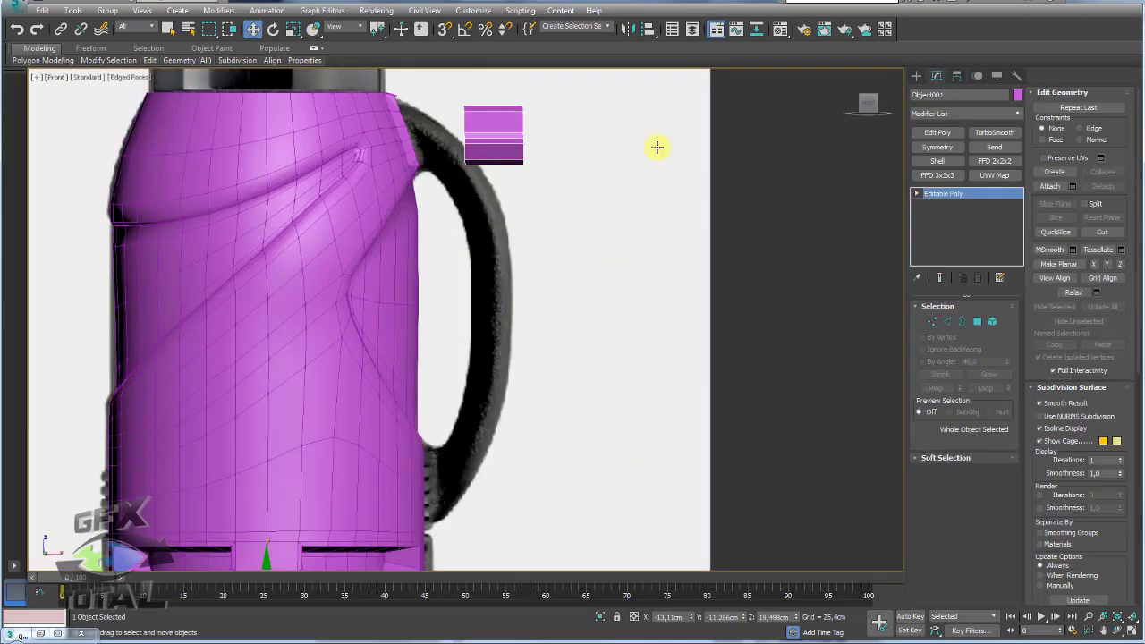
middle_click_drag(588, 190, 567, 248)
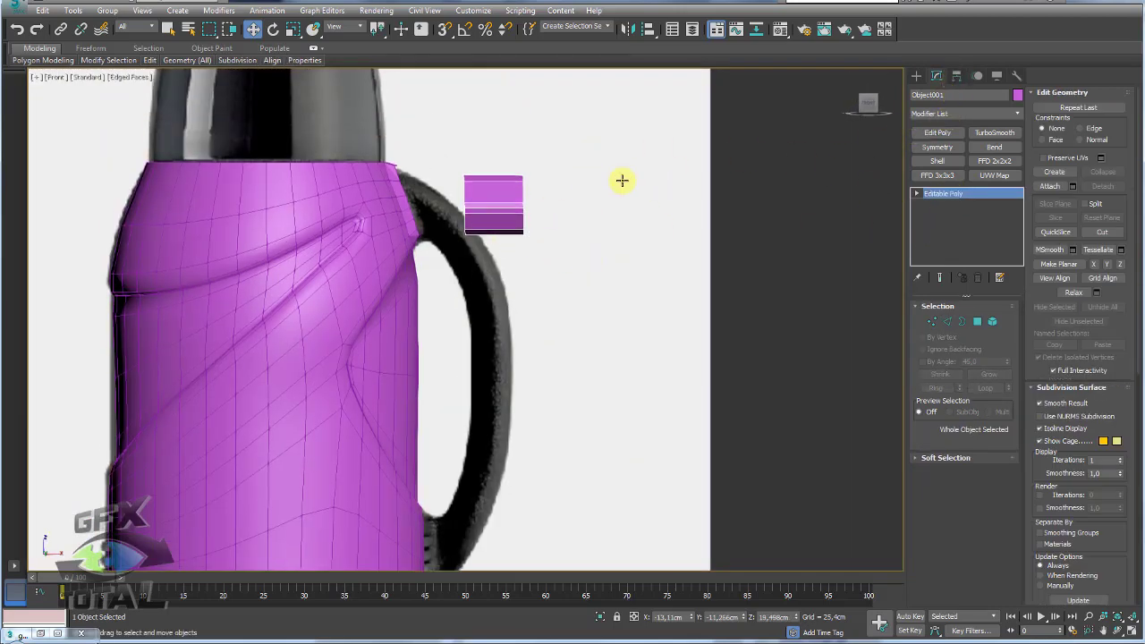
scroll(473, 224, "down", 1)
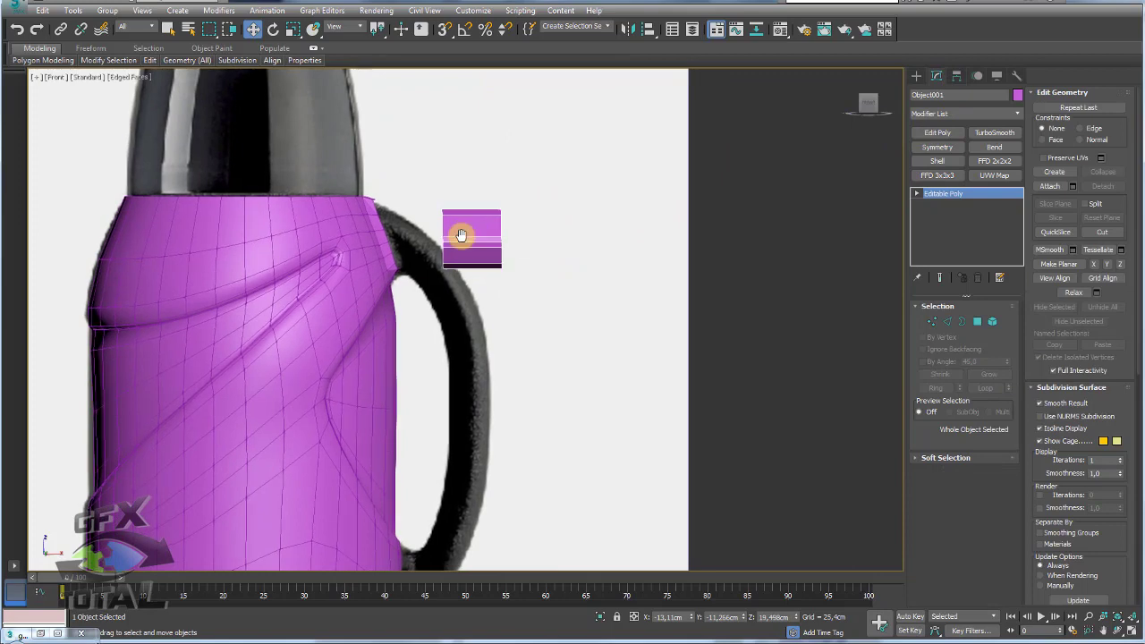
scroll(463, 252, "down", 5)
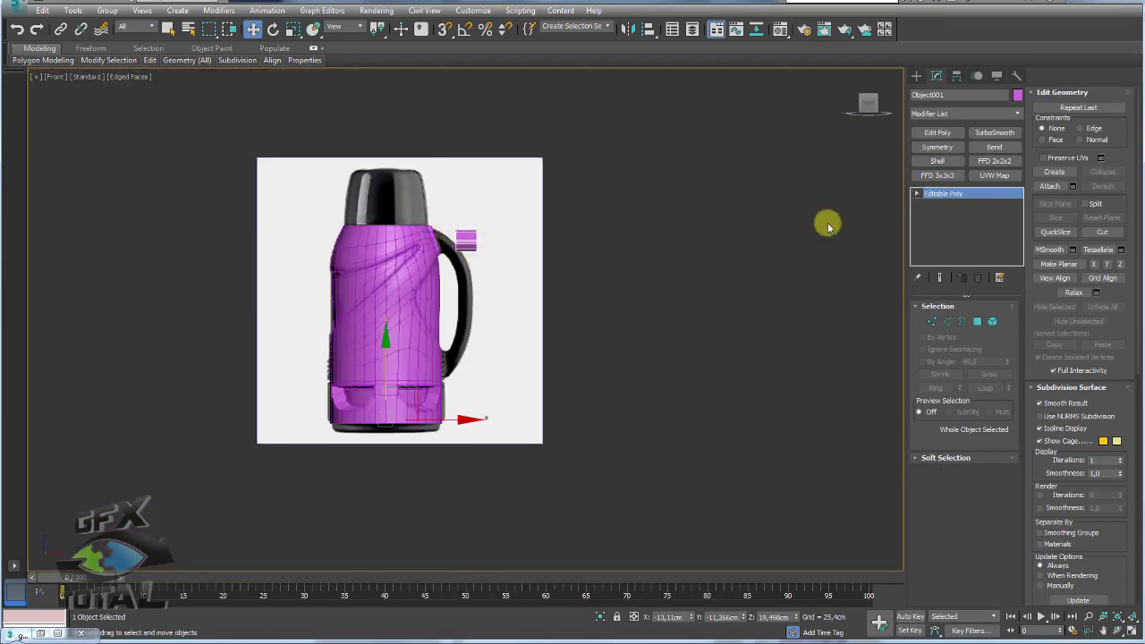
left_click(956, 76)
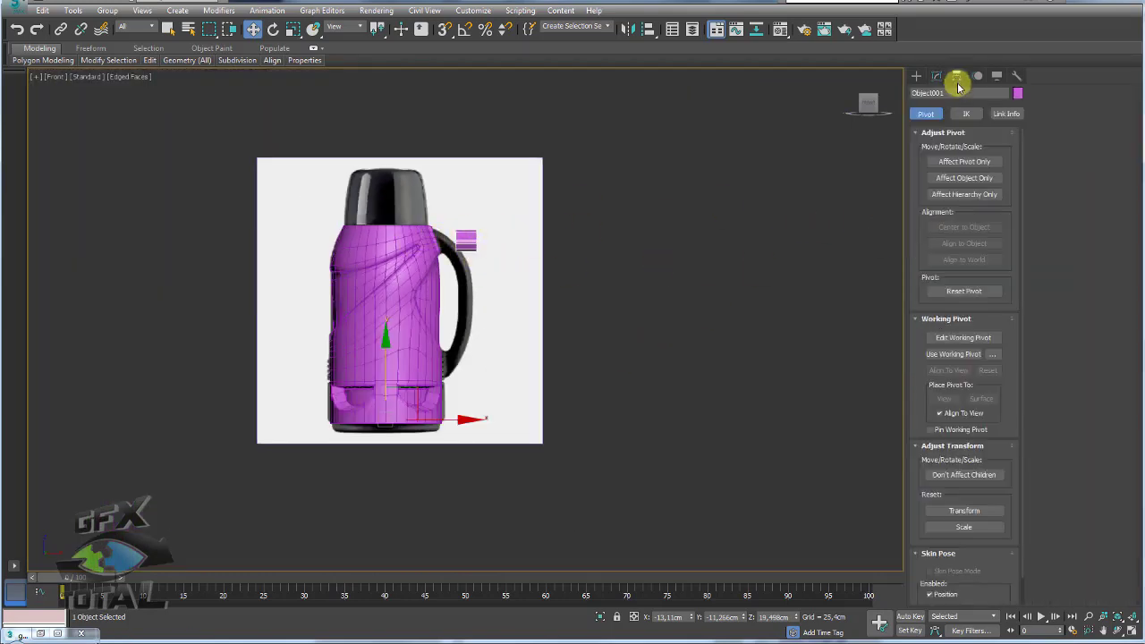
left_click(964, 161)
left_click_drag(408, 396, 491, 212)
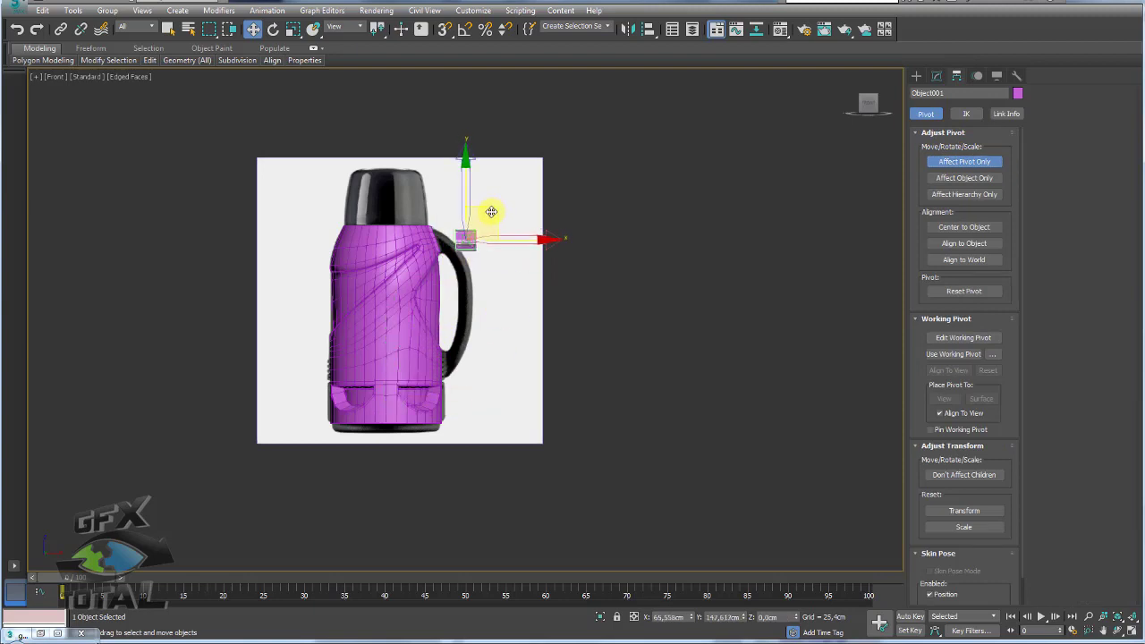
key("Insert")
scroll(439, 256, "up", 3)
Clone the small block and place the copy lower down on the handle
left_click(528, 228)
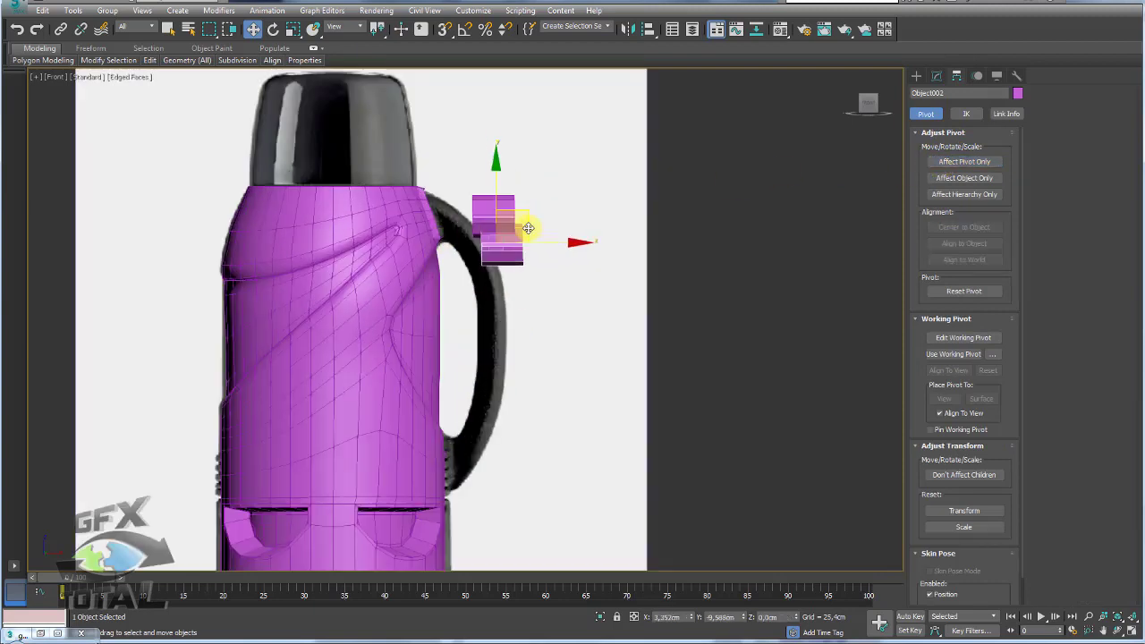
mouse_move(527, 228)
left_mouse_down("shift")
mouse_move(533, 302)
mouse_move(590, 379)
left_mouse_up("shift")
left_click(536, 373)
key("e")
key("w")
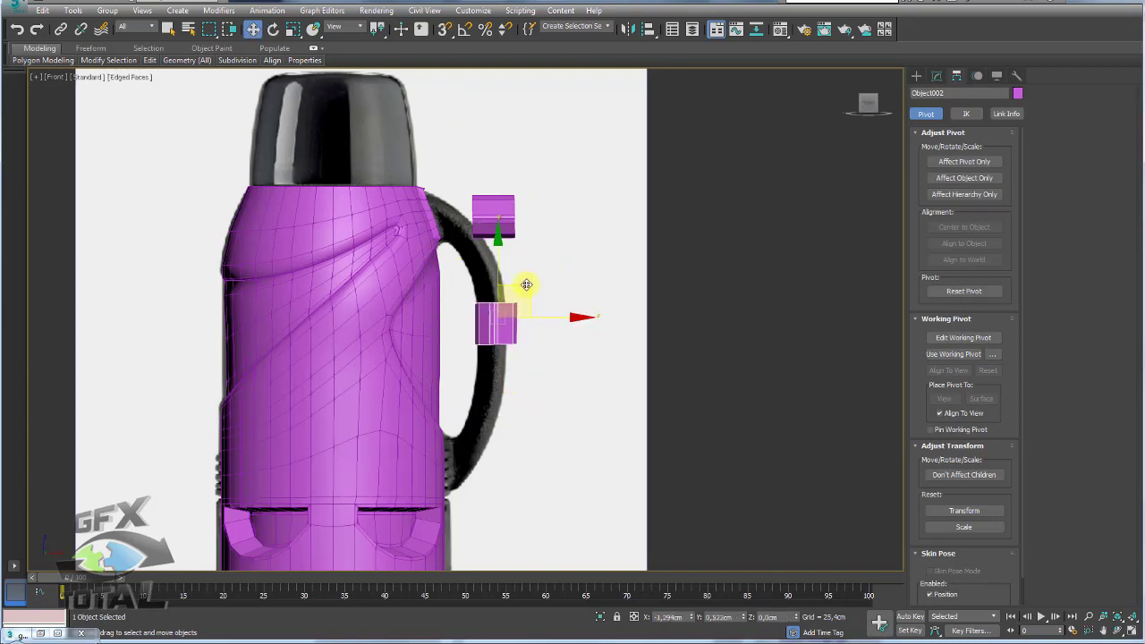
scroll(514, 304, "up", 1)
scroll(511, 307, "up", 2)
scroll(483, 339, "up", 1)
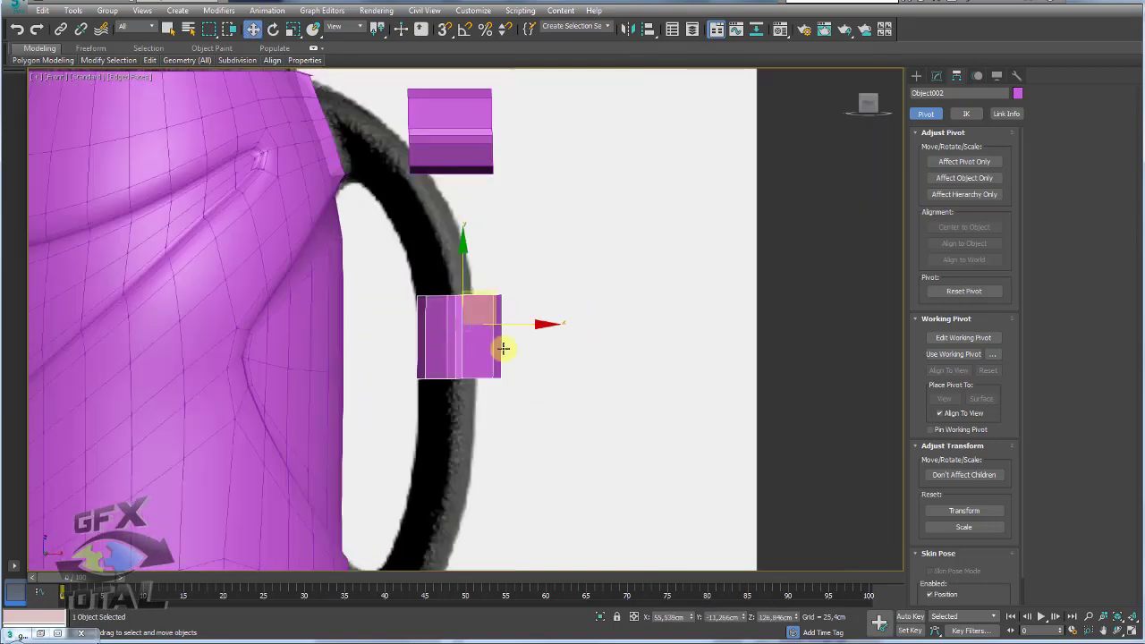
Scale the lower copy narrower and tilt it to follow the handle's curve
key("r")
mouse_move(549, 324)
left_mouse_down()
mouse_move(503, 325)
mouse_move(536, 323)
mouse_move(522, 305)
left_mouse_up()
key("w")
key("e")
key("r")
key("e")
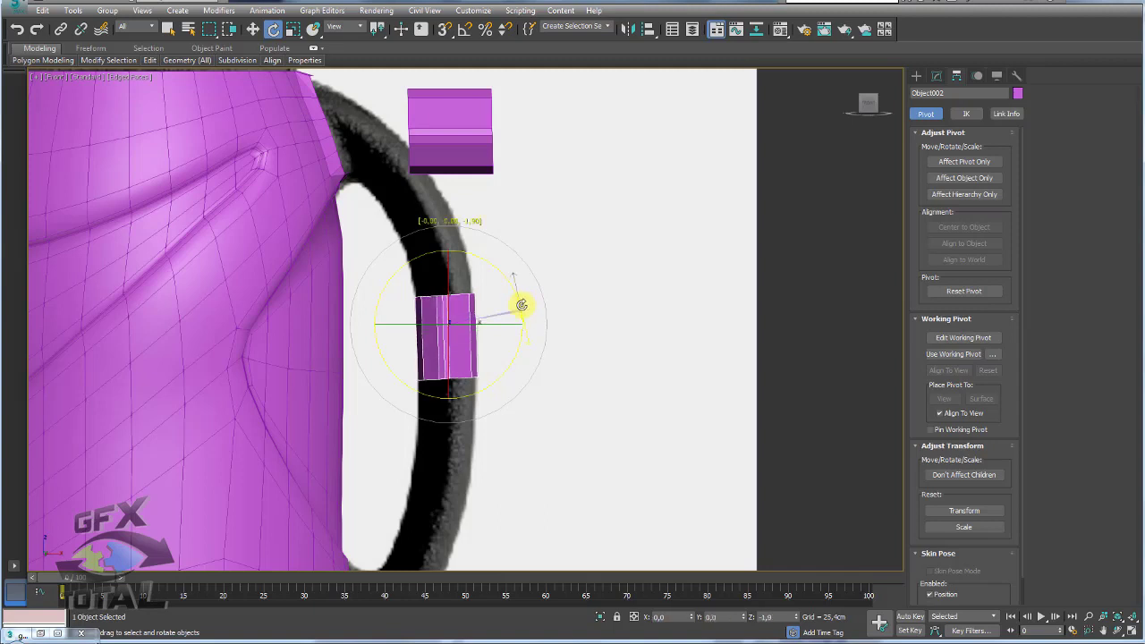
Delete the original upper block and select the remaining lower copy
left_click(484, 141)
key("Delete")
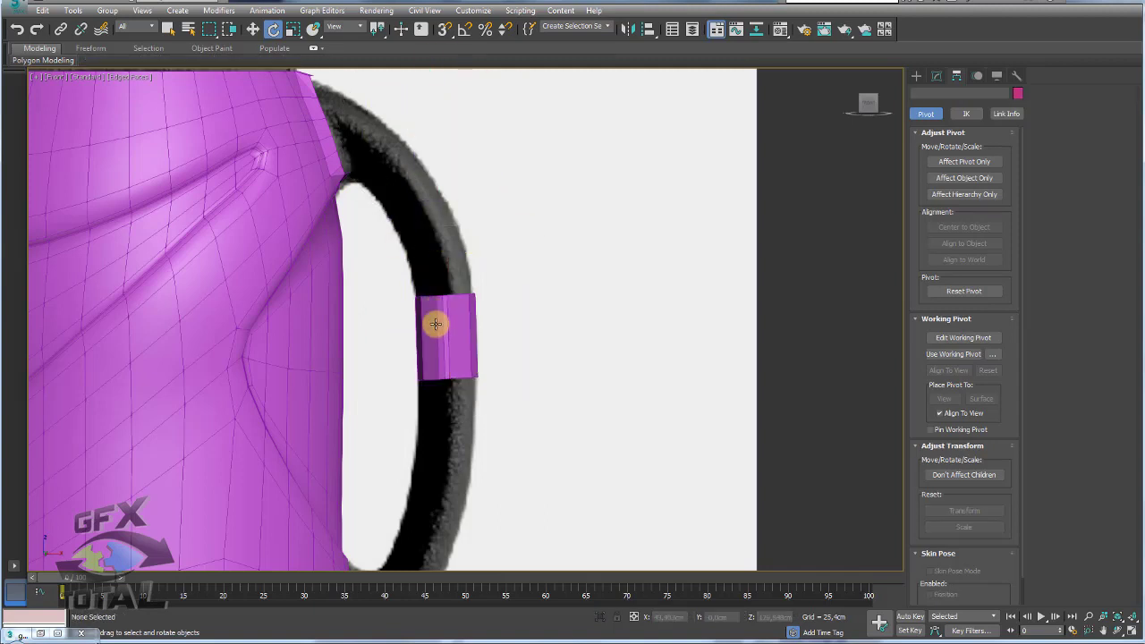
left_click(436, 326)
left_click(936, 75)
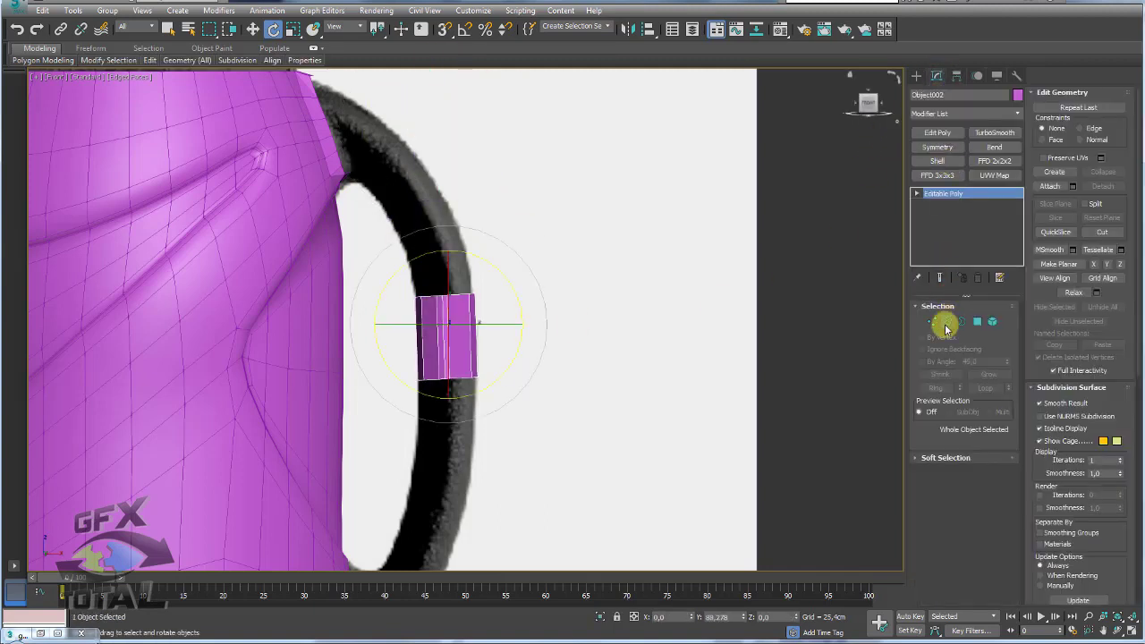
Select the block's top edges and extrude a new slanted segment up the handle
left_click(947, 321)
left_click(454, 296, "ctrl")
key("w")
middle_click_drag(524, 276, 529, 352)
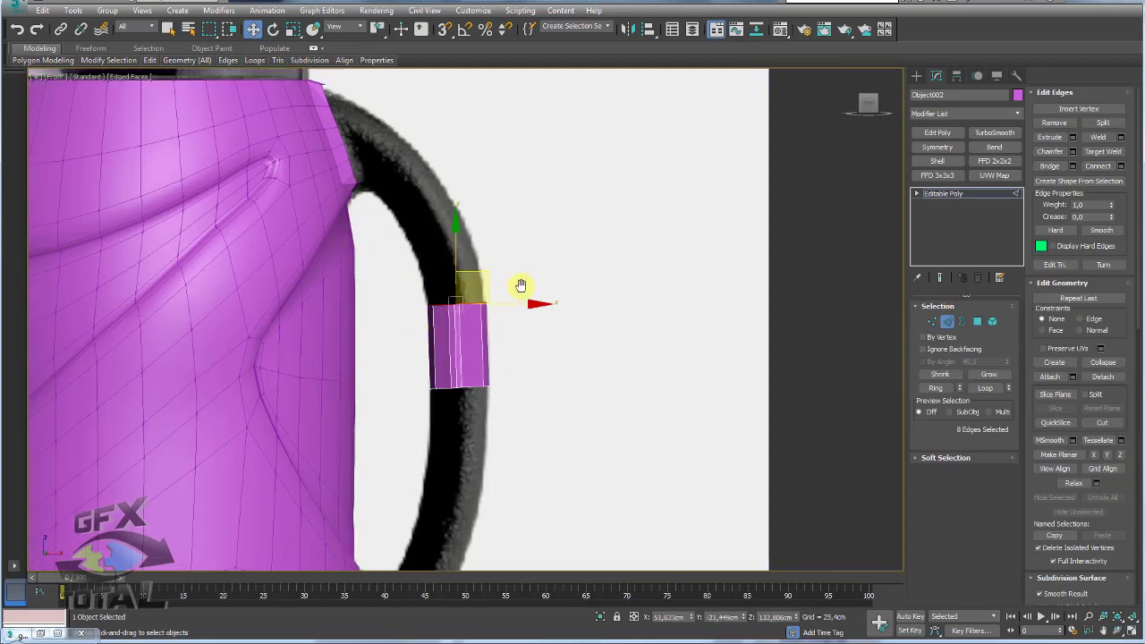
left_click_drag(531, 337, 516, 273, "shift")
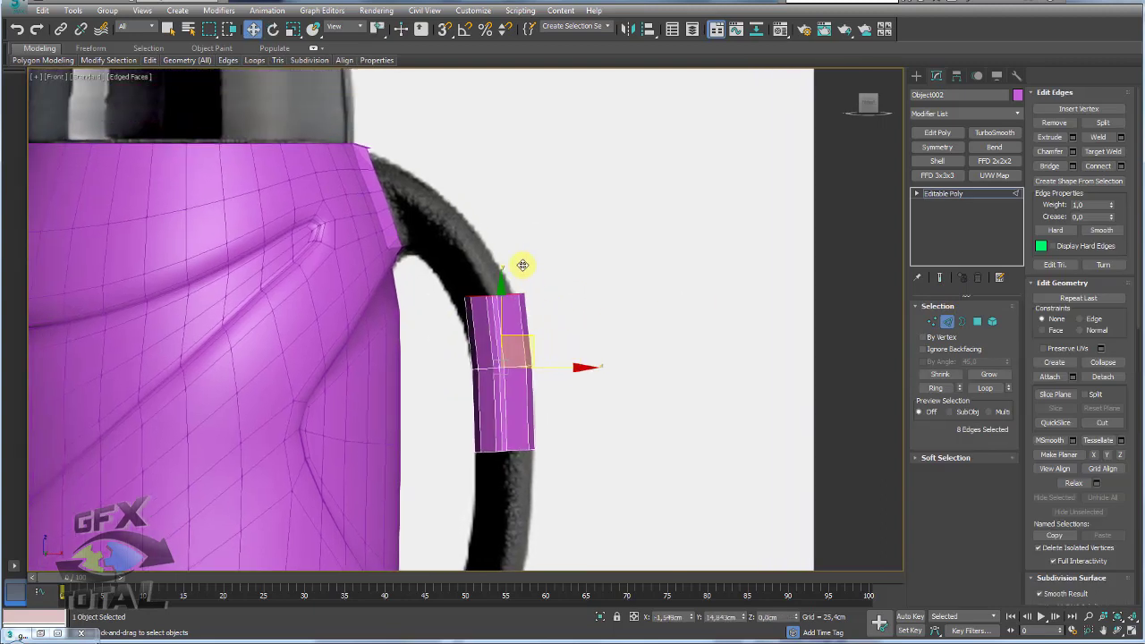
Bend the new segment to follow the handle and move it up toward the handle's top
key("e")
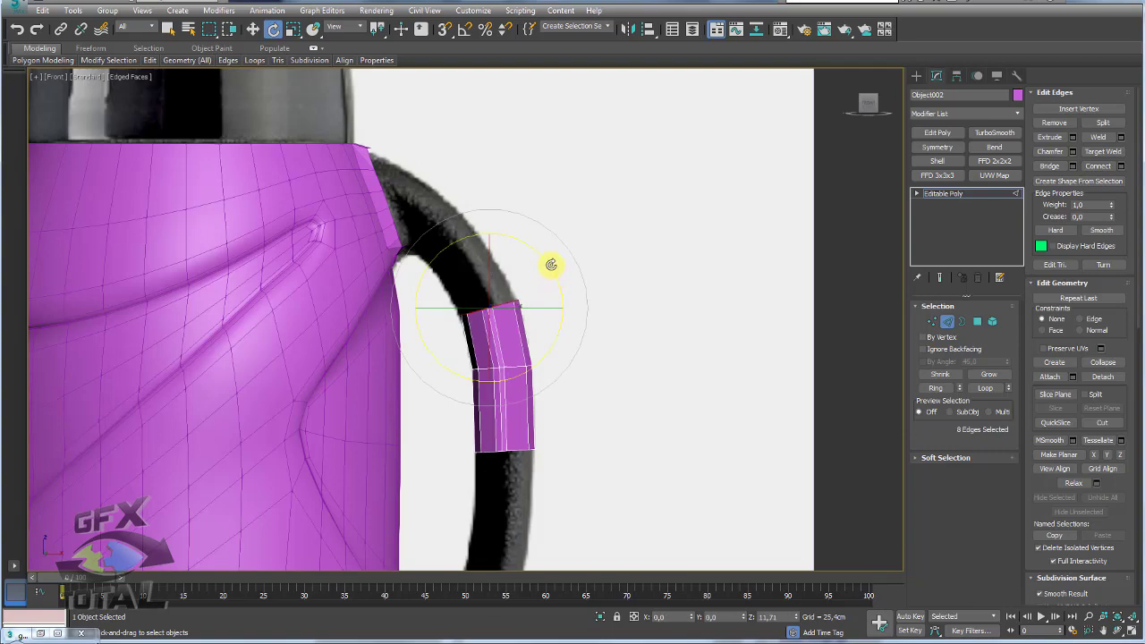
middle_click_drag(648, 316, 536, 340, "alt")
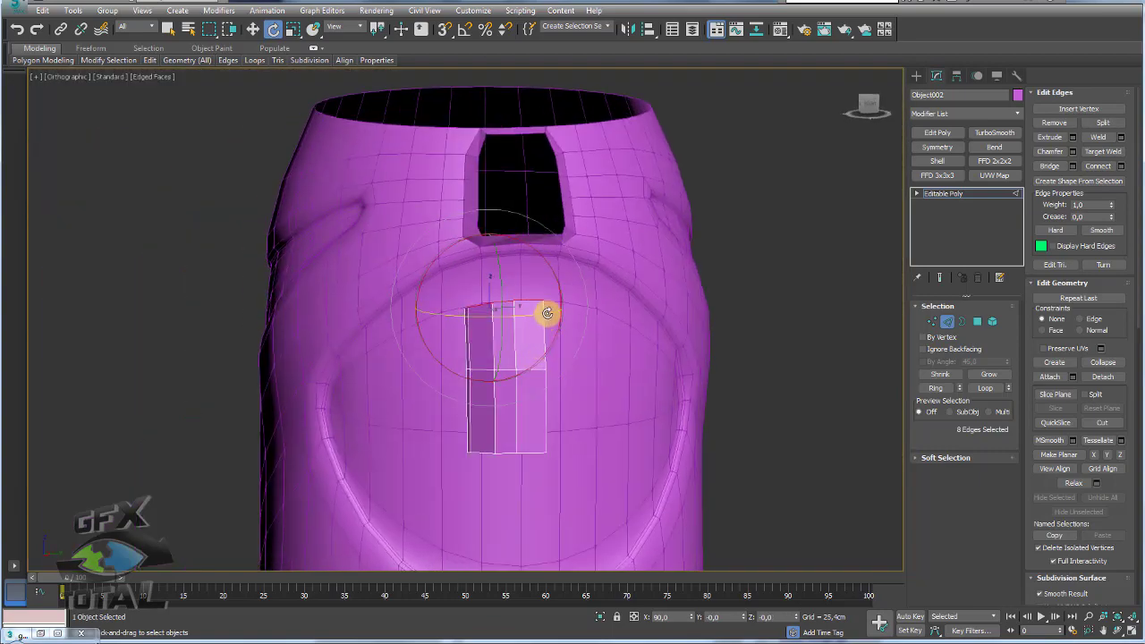
left_click_drag(549, 300, 573, 391)
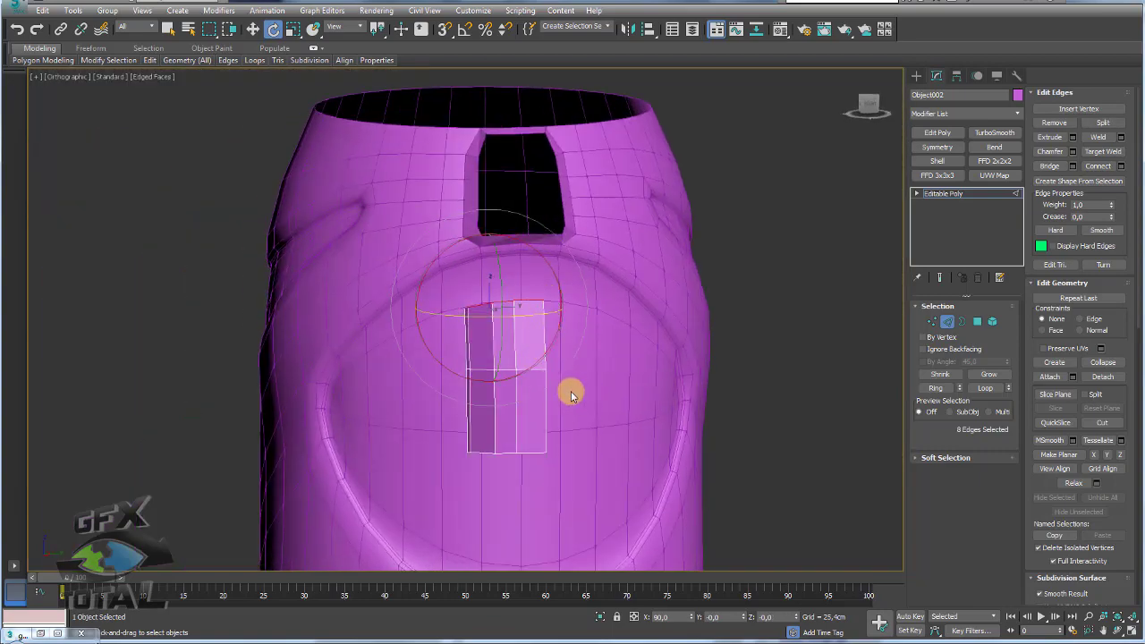
key("shift+z")
key("shift+z")
key("shift+z")
key("shift+z")
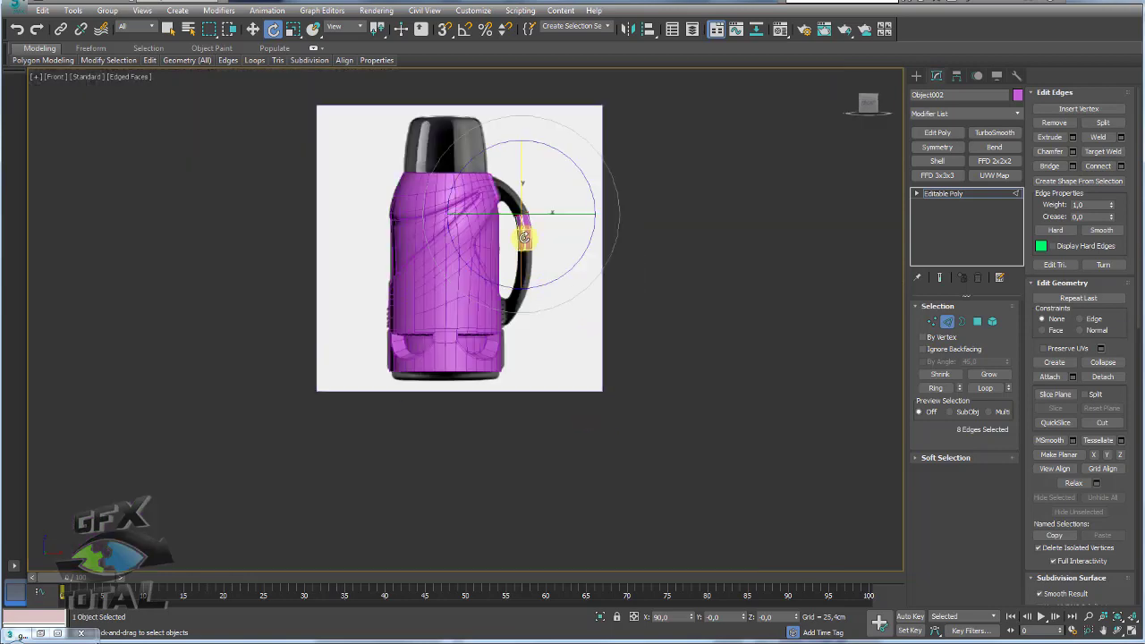
key("shift+z")
key("w")
scroll(528, 268, "up", 2)
mouse_move(528, 268)
left_mouse_down()
mouse_move(511, 216)
mouse_move(503, 223)
left_mouse_up()
key("e")
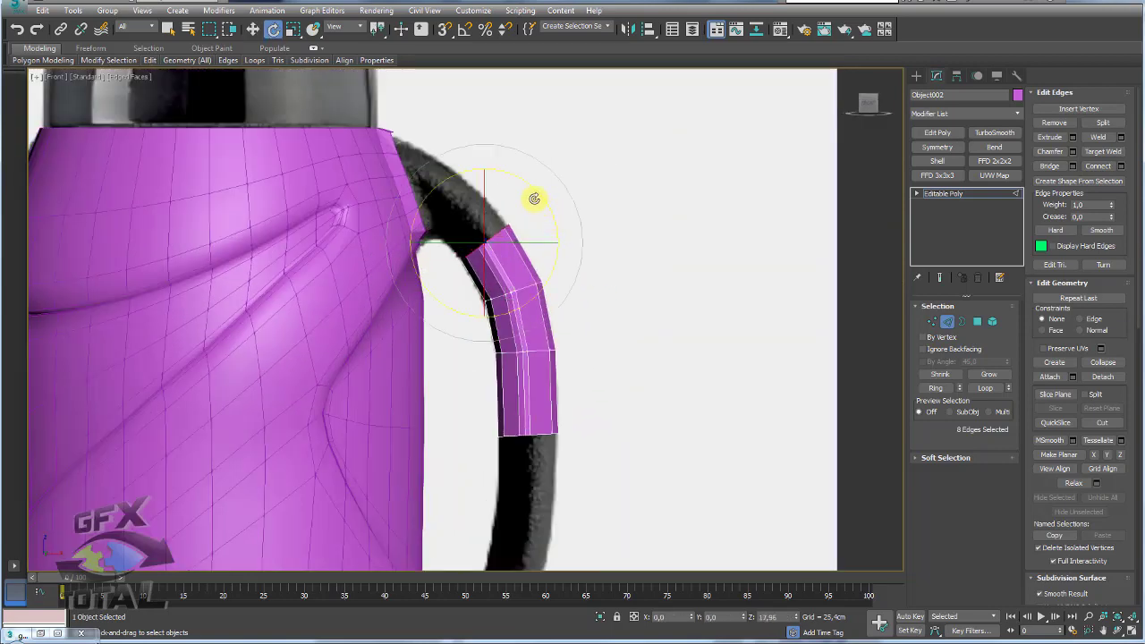
key("w")
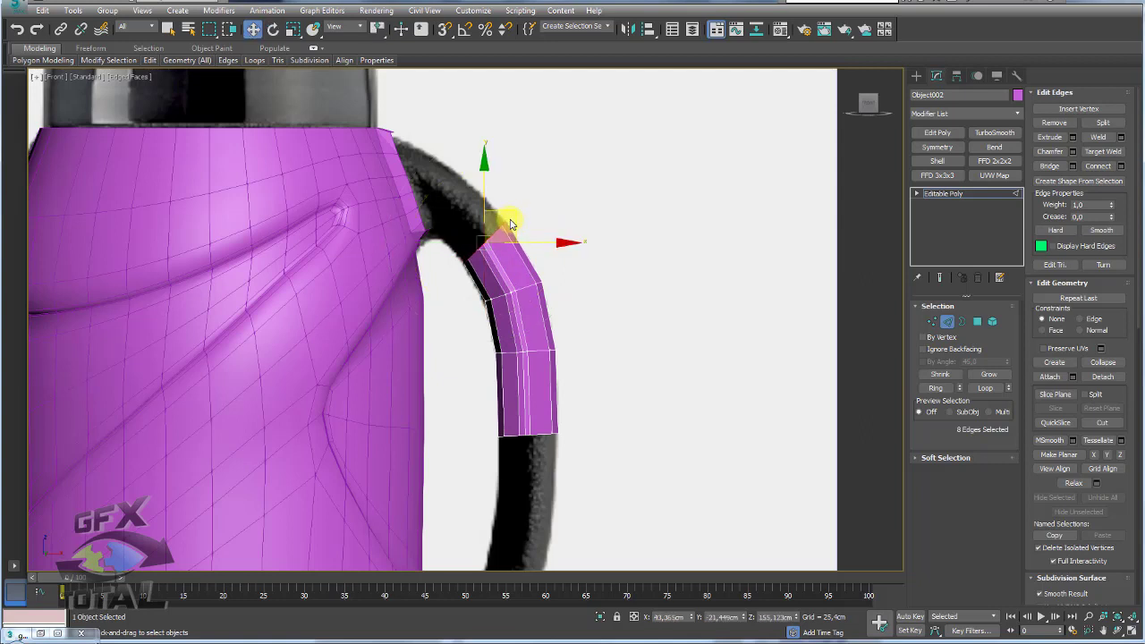
mouse_move(503, 217)
left_mouse_down()
mouse_move(513, 211)
mouse_move(497, 184)
left_mouse_up()
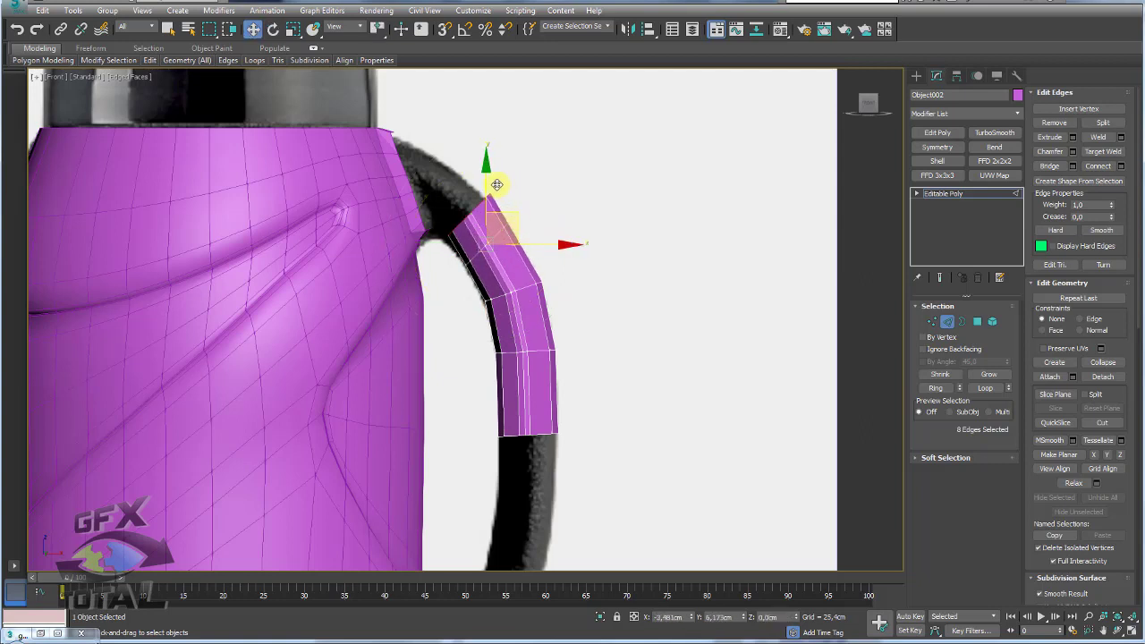
Scale the handle's top end edges to about 250% vertically so they flare out
key("e")
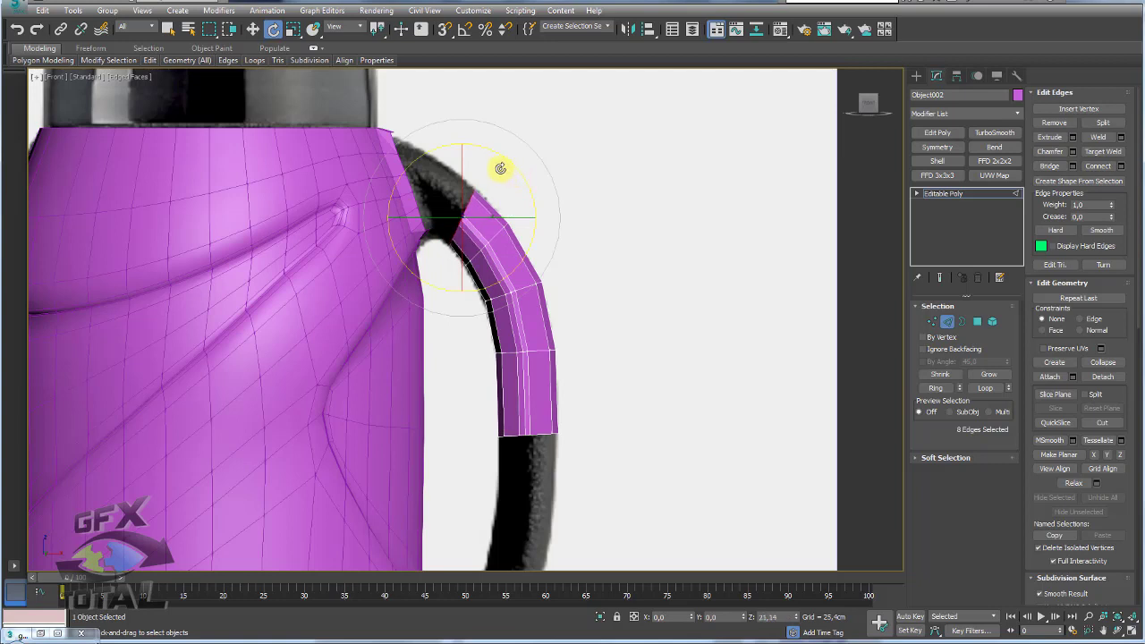
key("w")
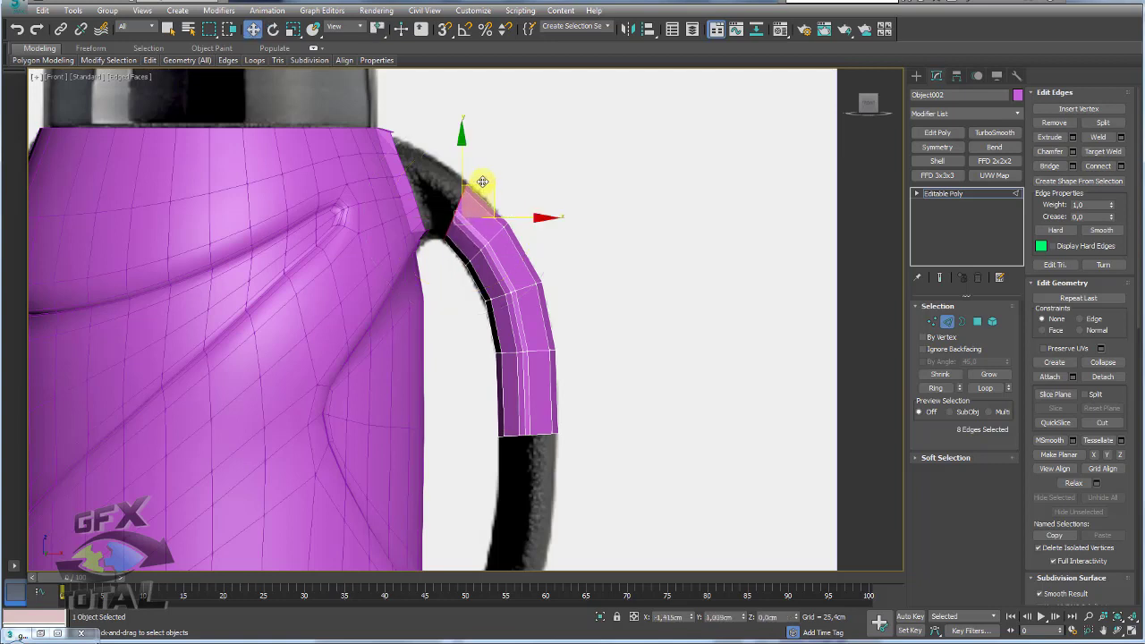
key("r")
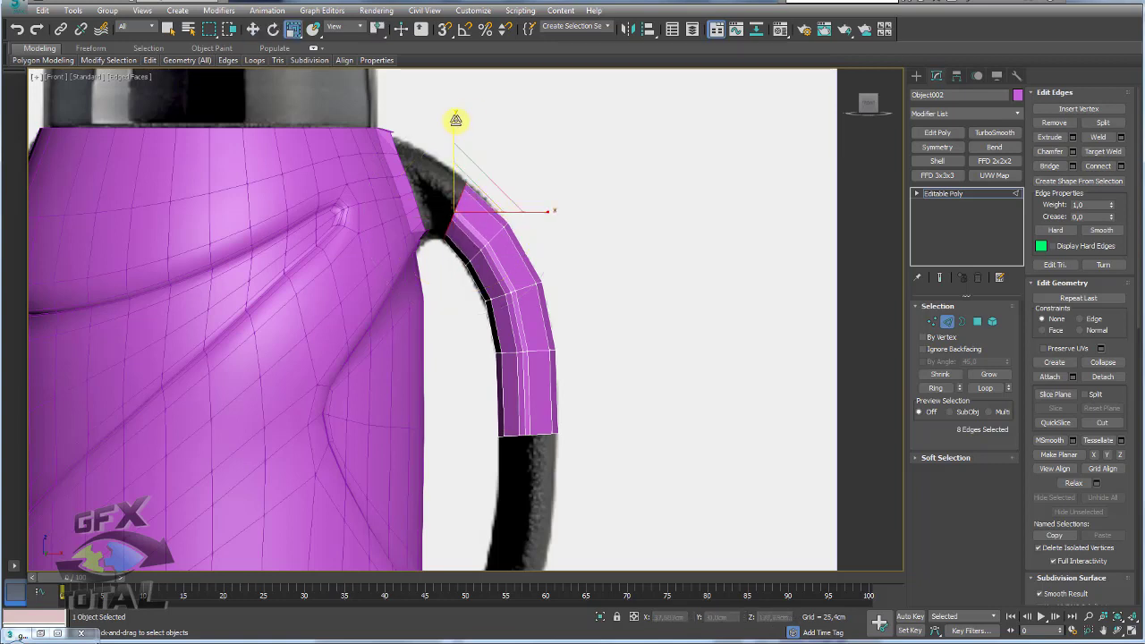
left_click_drag(454, 116, 455, 109)
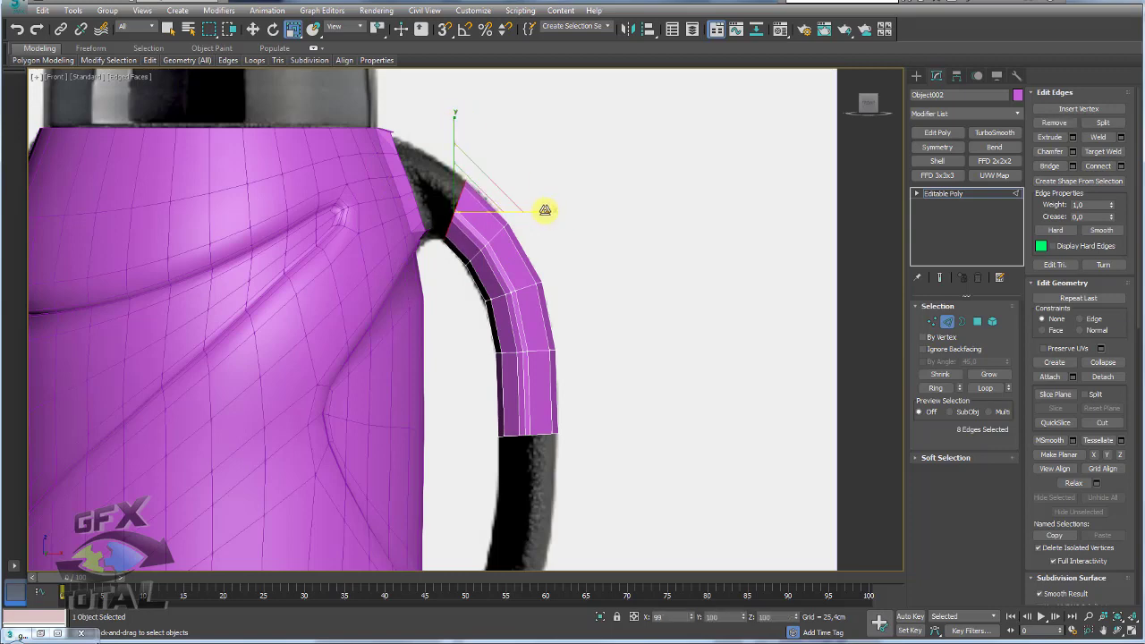
mouse_move(544, 210)
middle_mouse_down("alt")
mouse_move(473, 276)
mouse_move(365, 245)
middle_mouse_up("alt")
In Front view, nudge the handle's top edges up and left toward the body
left_click_drag(365, 220, 308, 224)
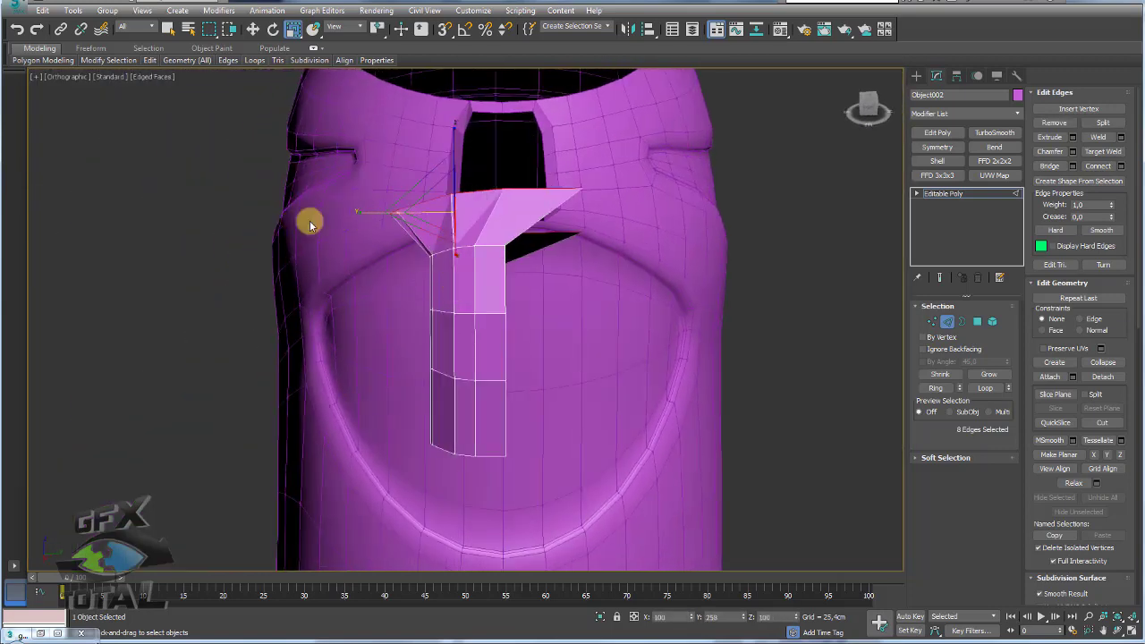
middle_click_drag(485, 286, 605, 274, "alt")
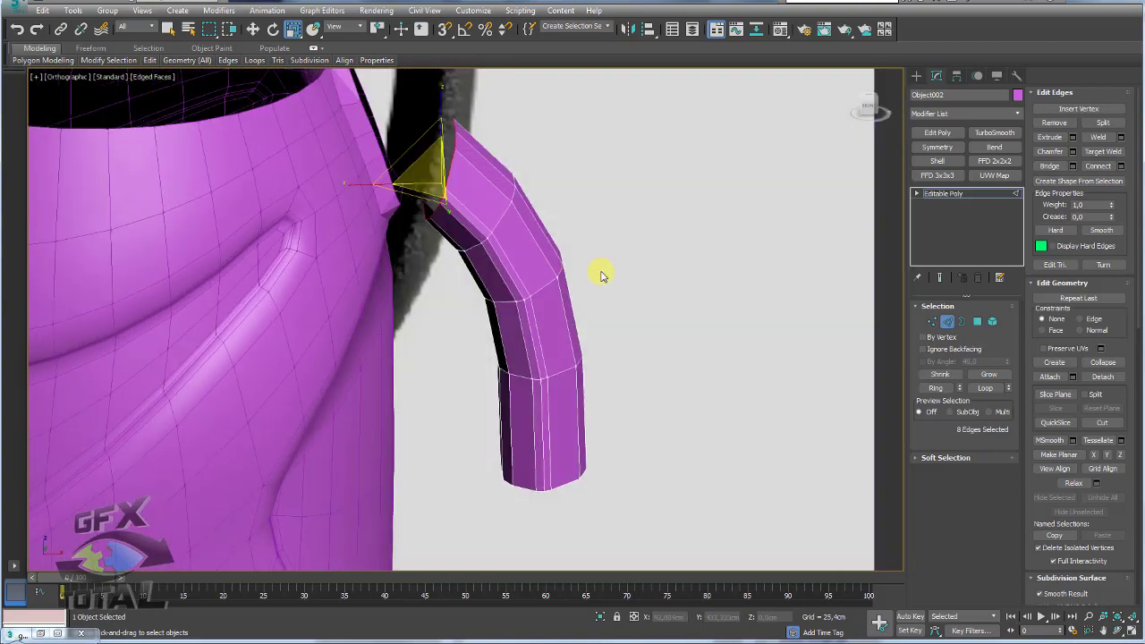
key("f")
scroll(549, 246, "up", 2)
scroll(514, 232, "up", 3)
scroll(555, 340, "up", 3)
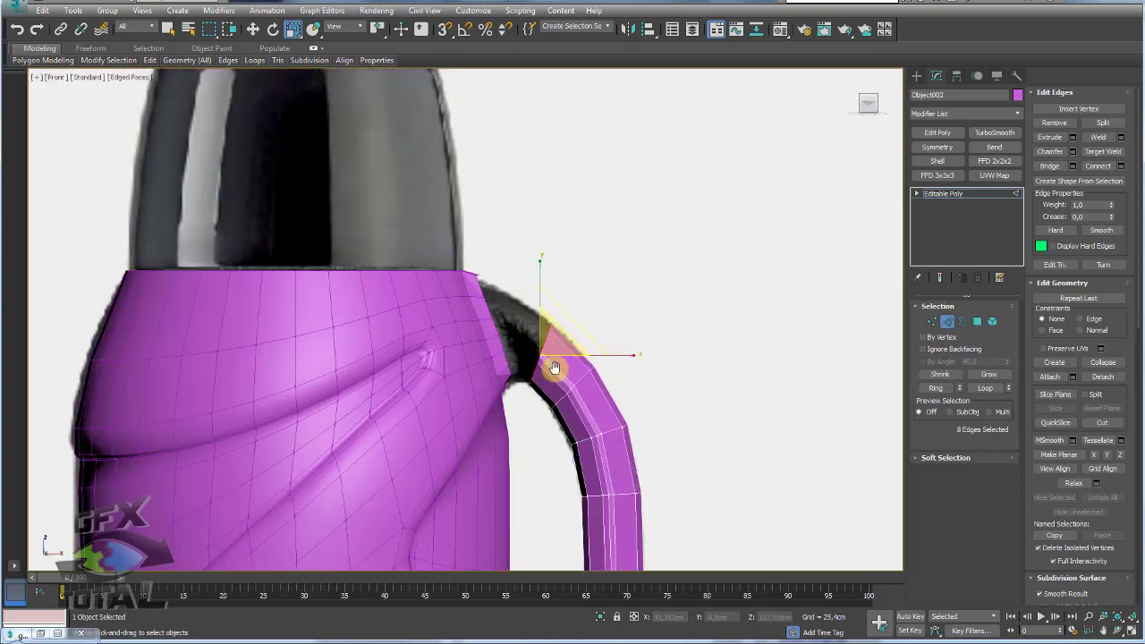
scroll(554, 367, "up", 1)
key("w")
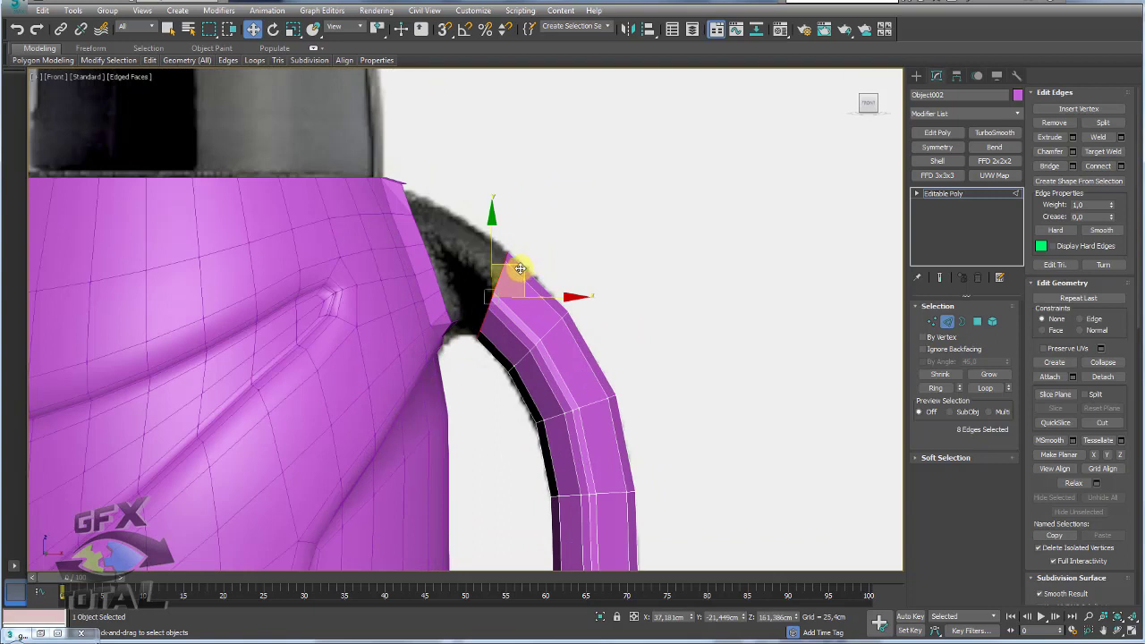
left_click_drag(514, 265, 510, 260)
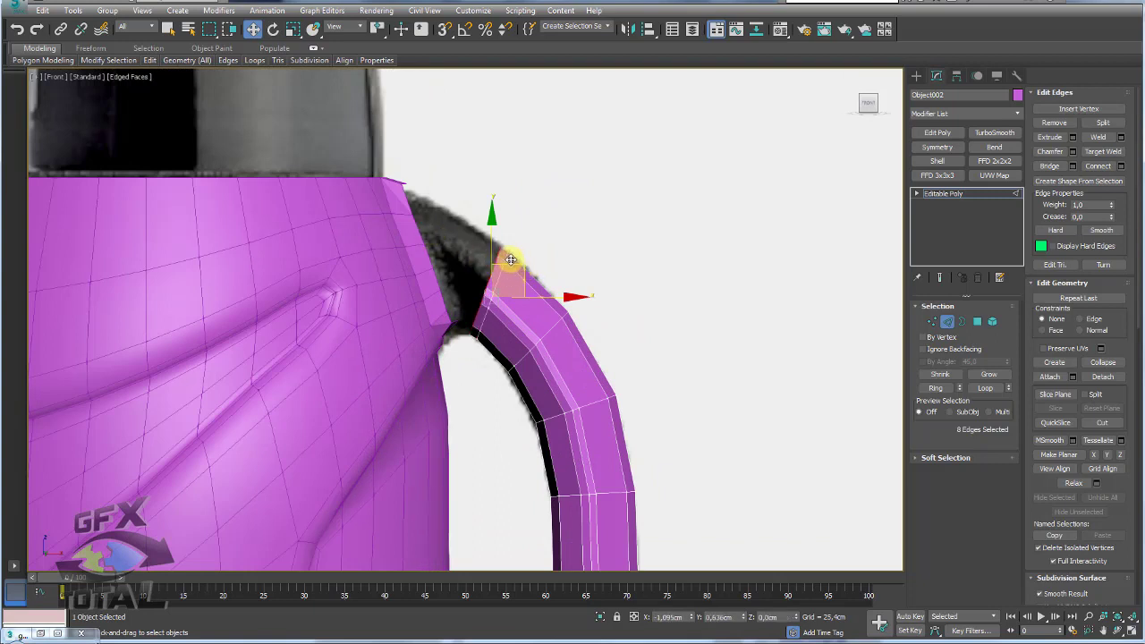
Shift the top edges slightly left against the body, then select a single handle edge
key("e")
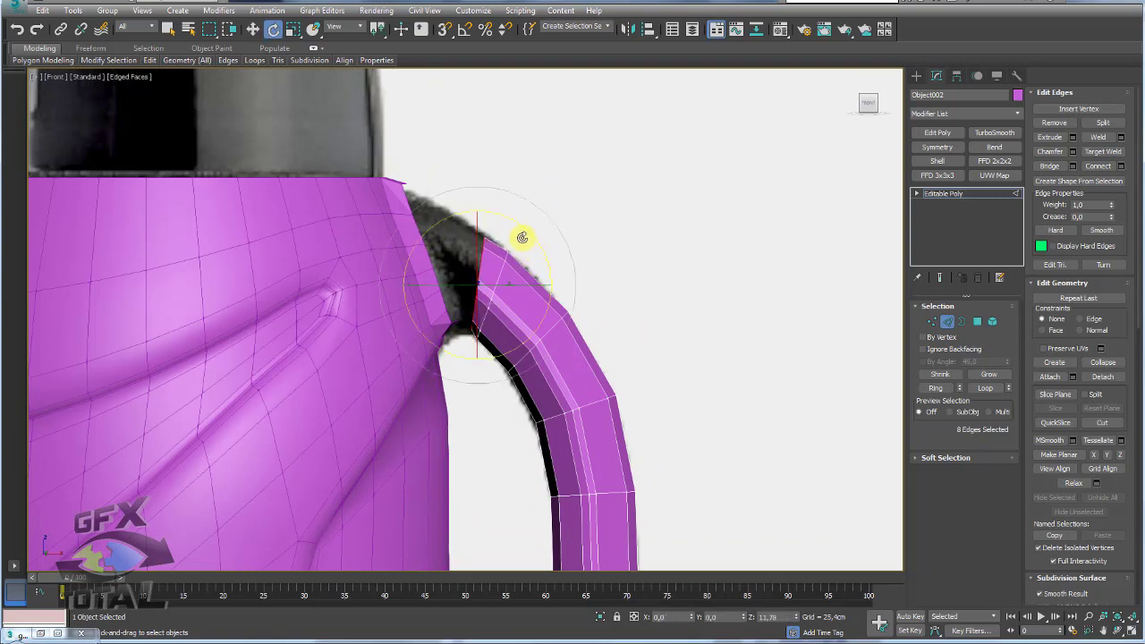
key("w")
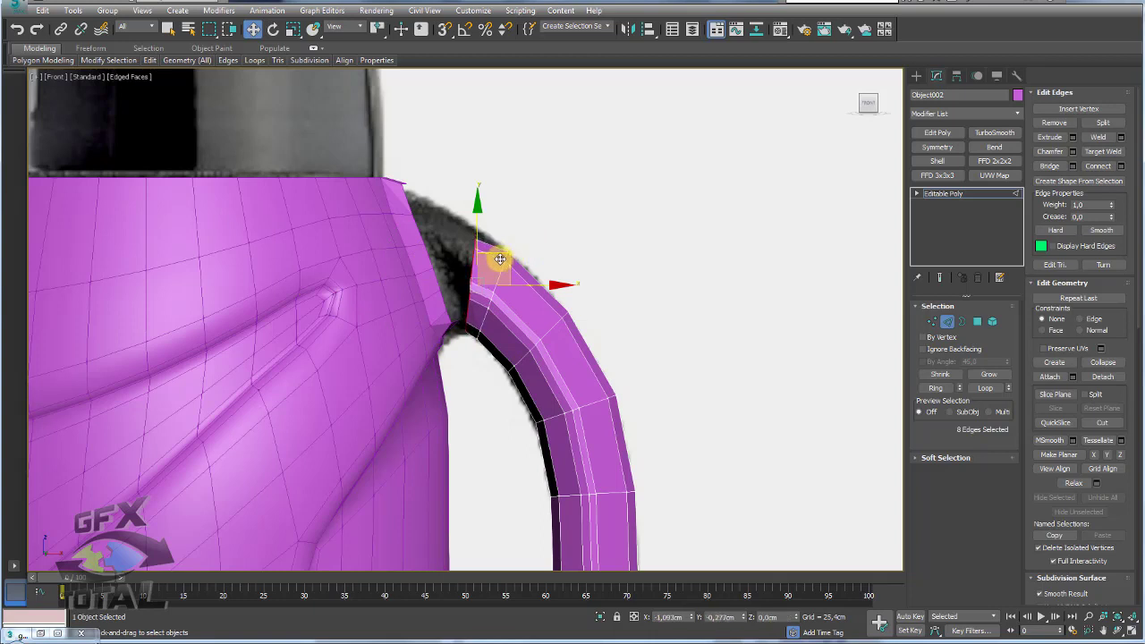
key("r")
key("w")
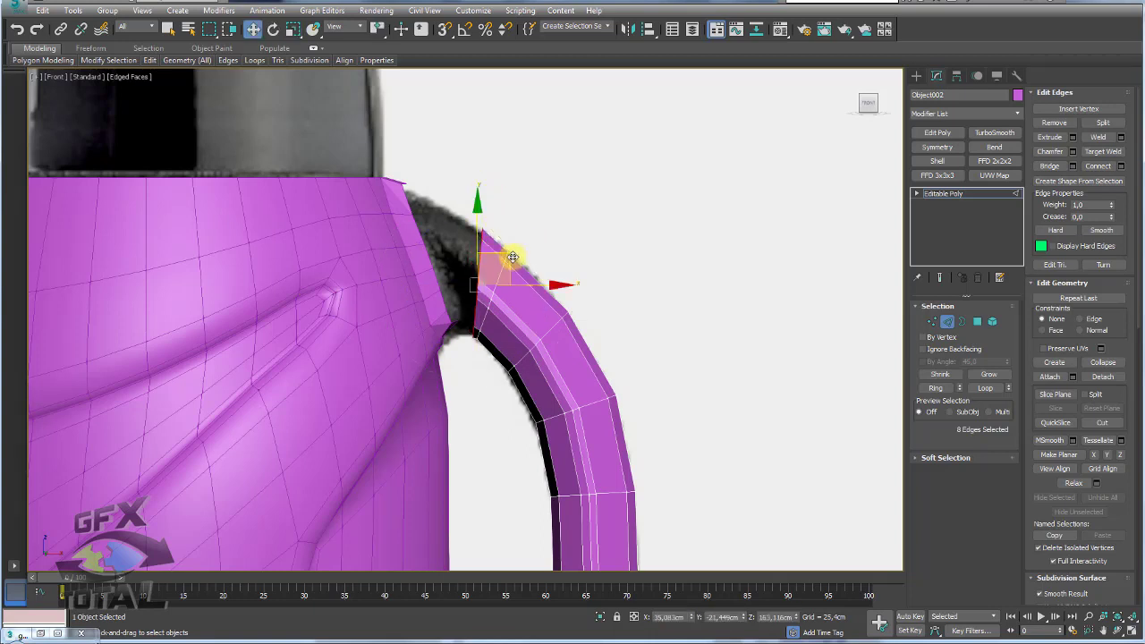
left_click_drag(498, 256, 489, 250)
key("e")
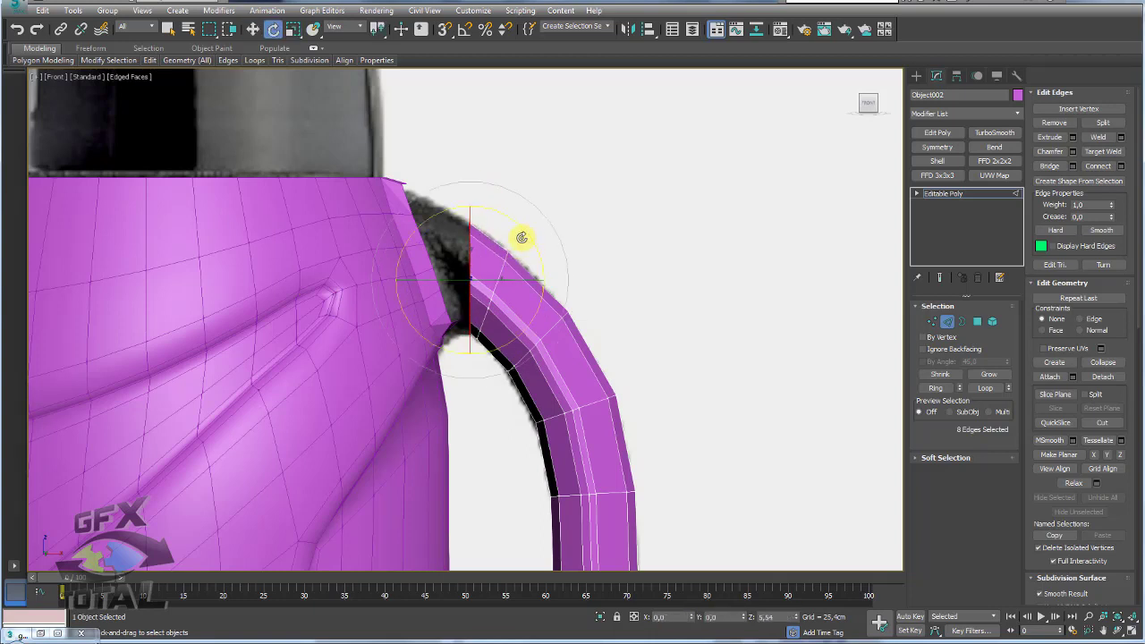
key("w")
left_click(492, 253)
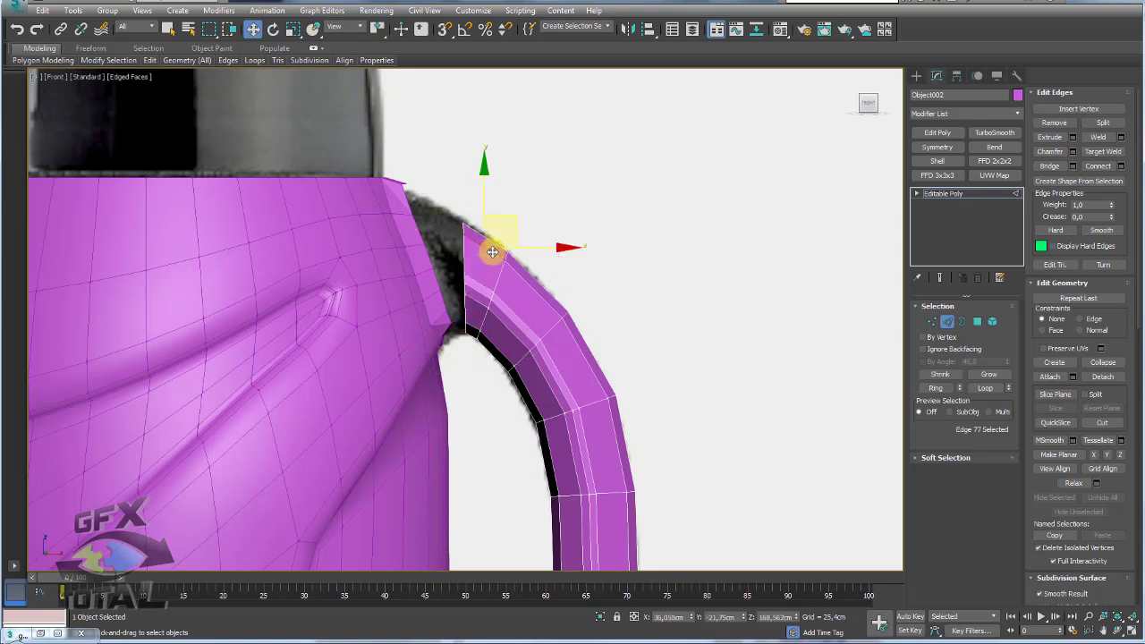
scroll(499, 334, "down", 5)
scroll(612, 291, "up", 2)
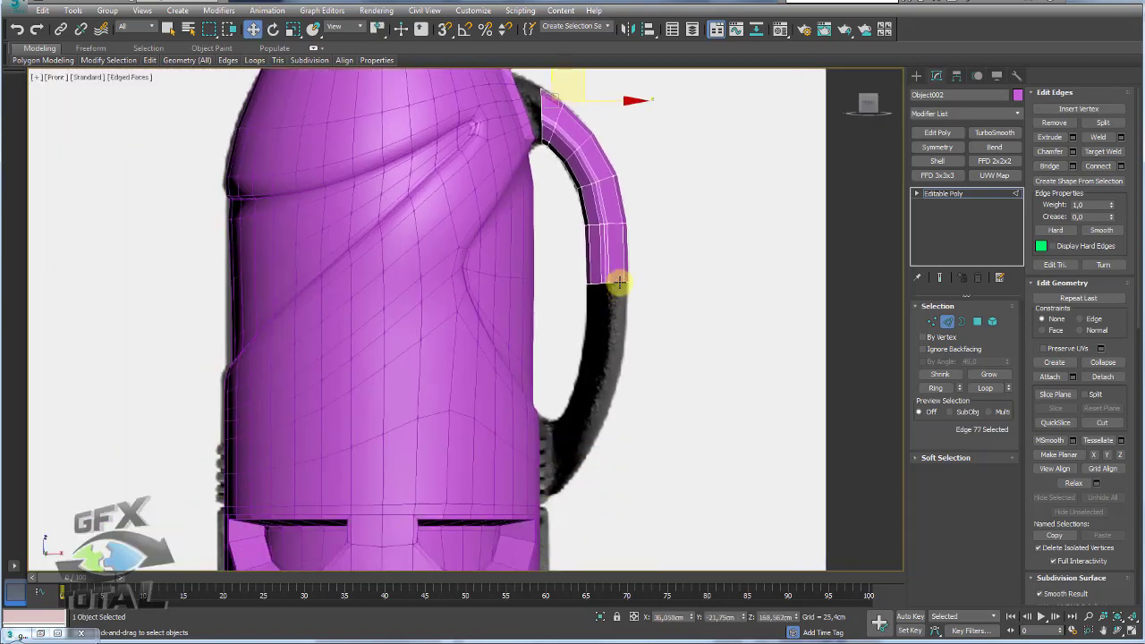
Select the edge loop at the handle's lower end and move it downward
double_click(619, 283)
scroll(615, 260, "up", 4)
left_click_drag(601, 134, 582, 243)
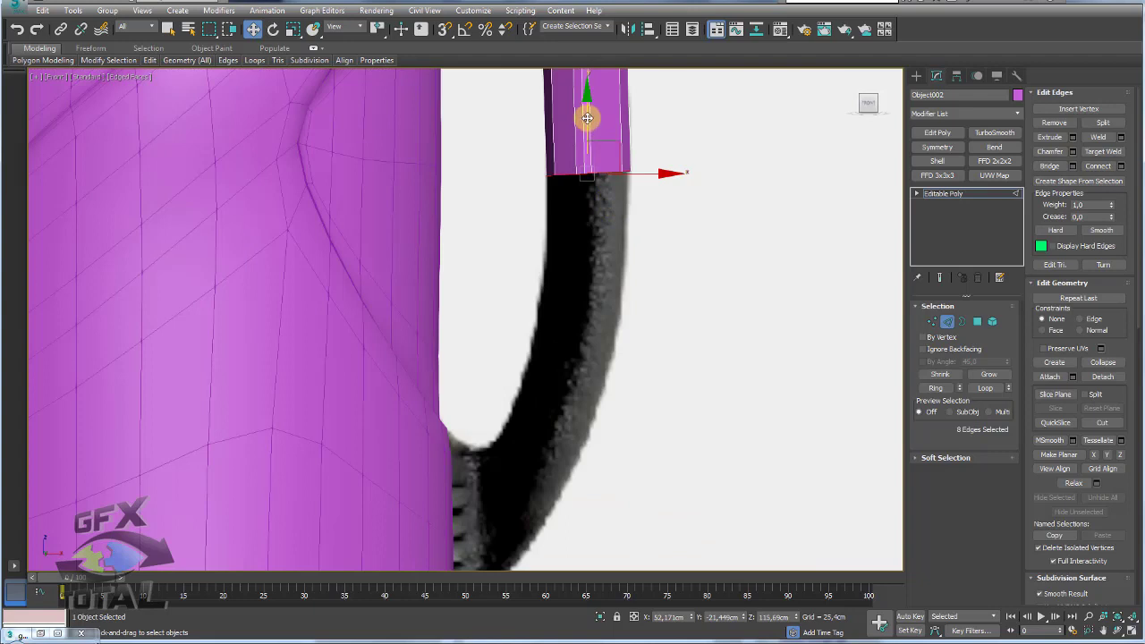
key("e")
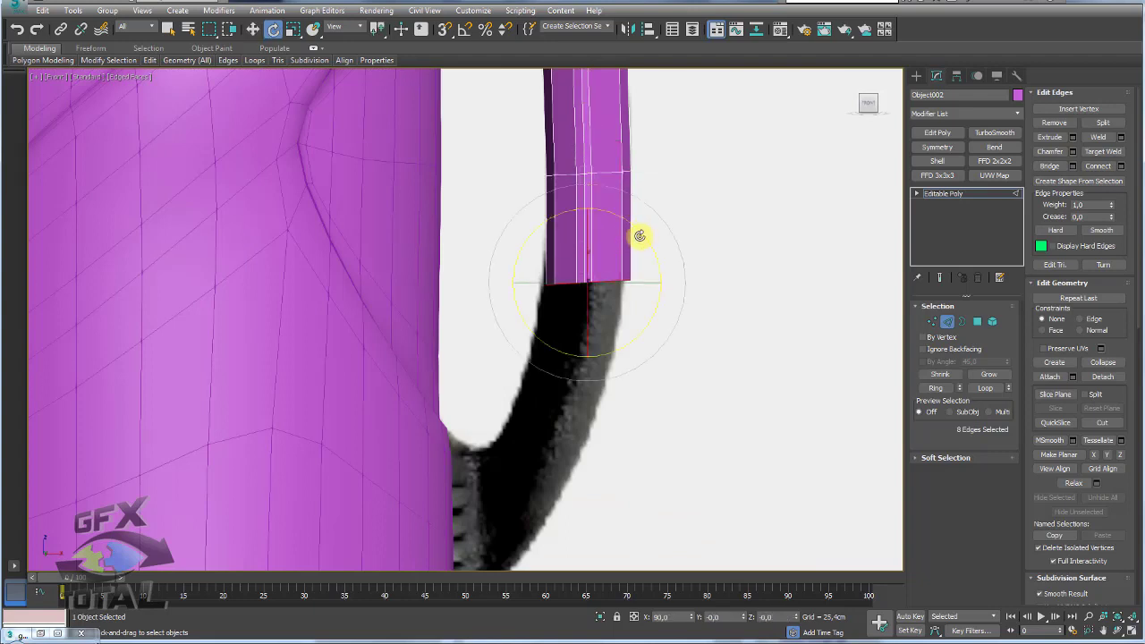
key("w")
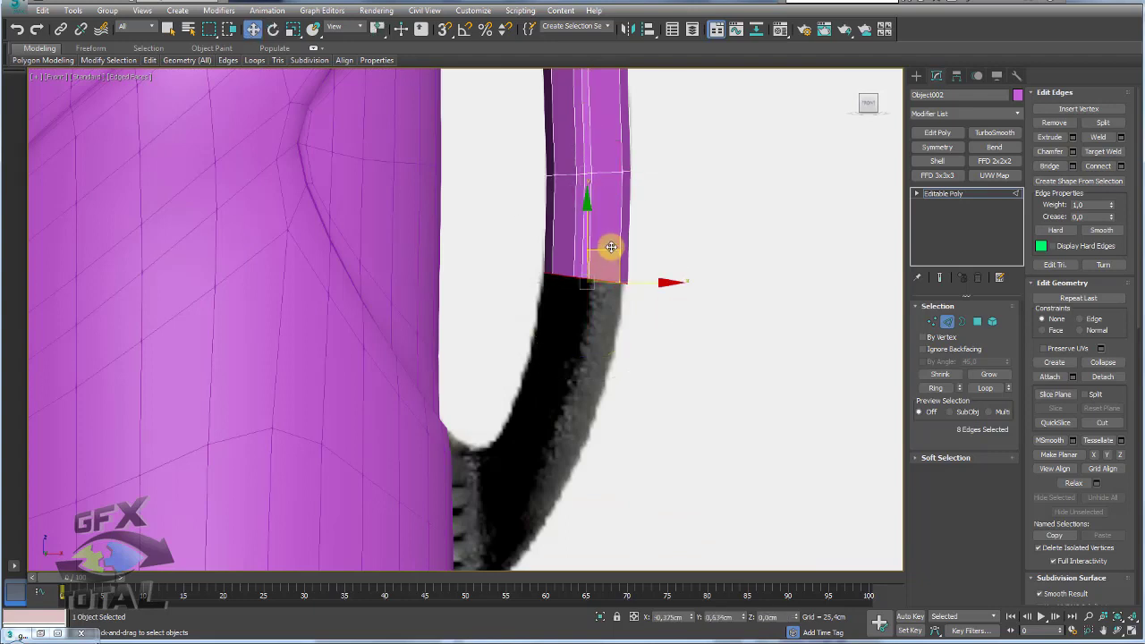
Extrude two more handle segments downward, rotating each to follow the curve
left_click_drag(608, 256, 593, 358, "shift")
key("e")
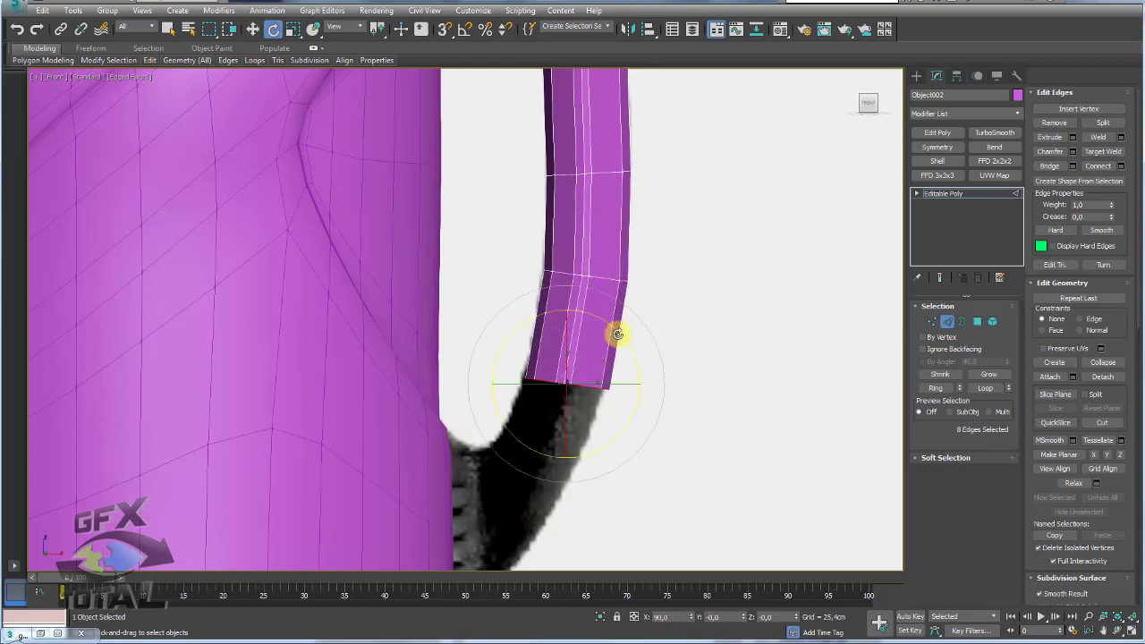
middle_click_drag(620, 357, 595, 273)
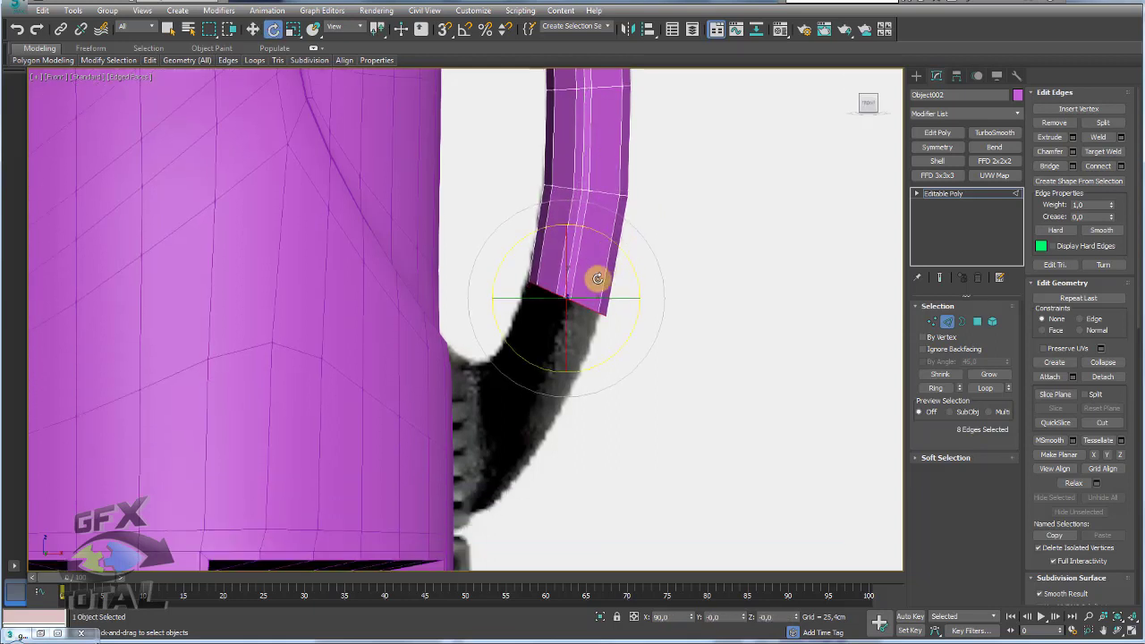
key("w")
mouse_move(595, 269)
left_mouse_down("shift")
mouse_move(567, 332)
mouse_move(593, 330)
mouse_move(544, 369)
left_mouse_up("shift")
key("e")
key("w")
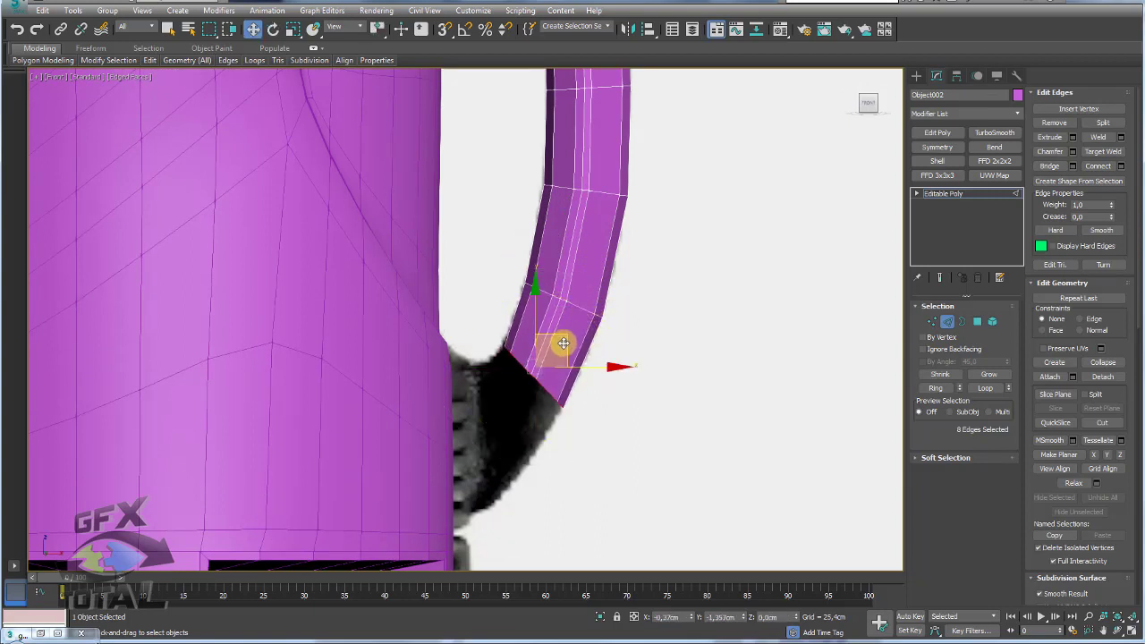
key("e")
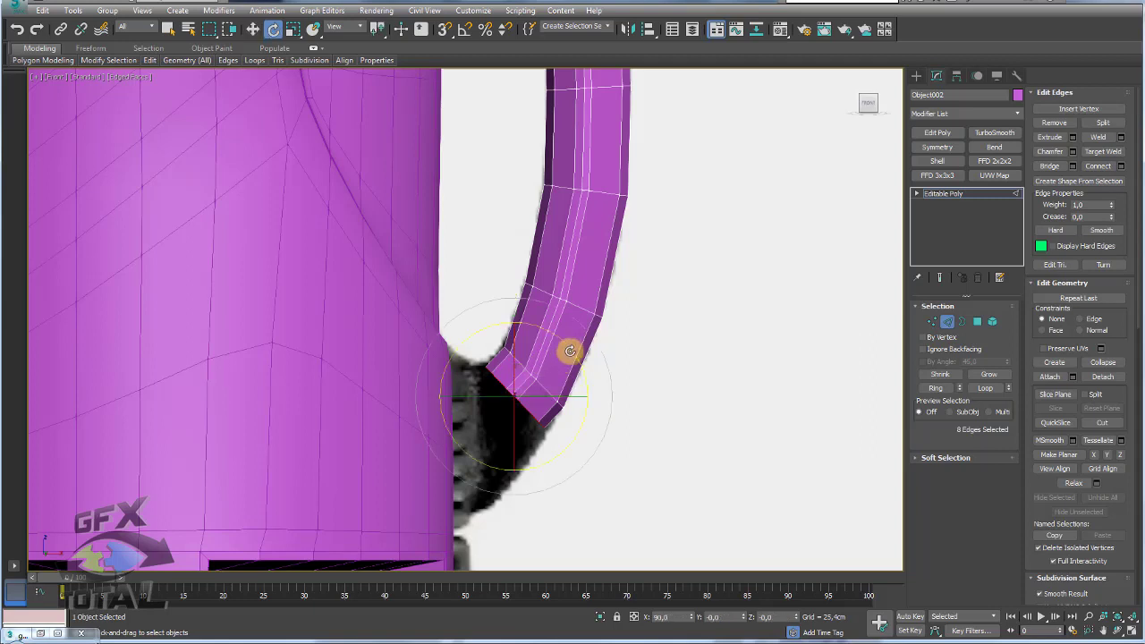
key("w")
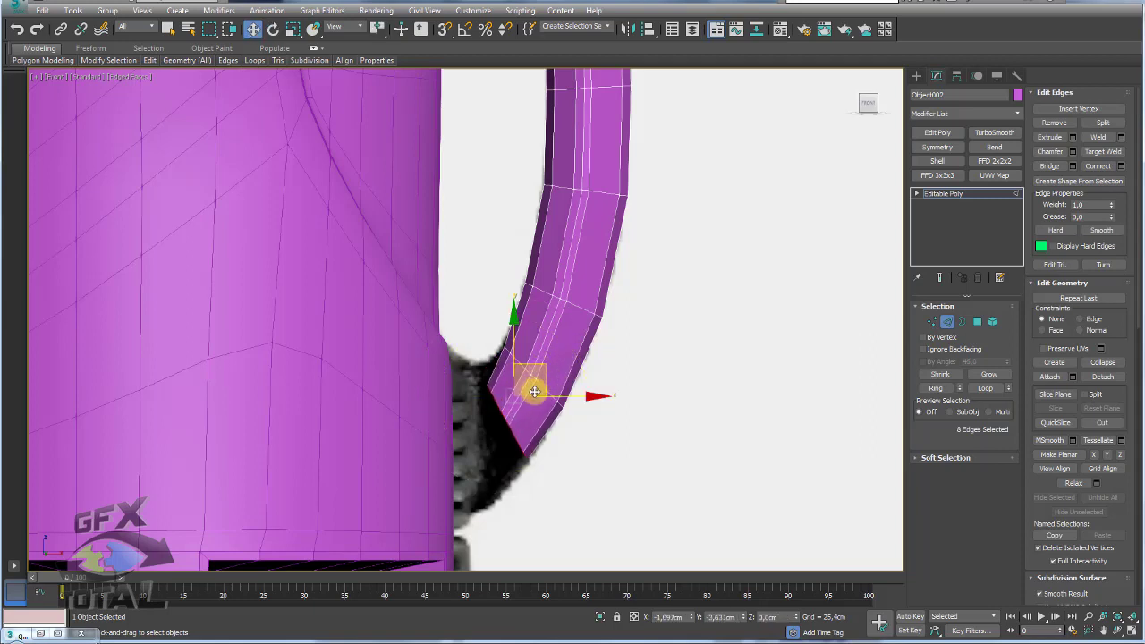
Stretch the end loop taller so it sits flush against the body, checking from several angles
key("r")
left_click_drag(502, 341, 507, 325)
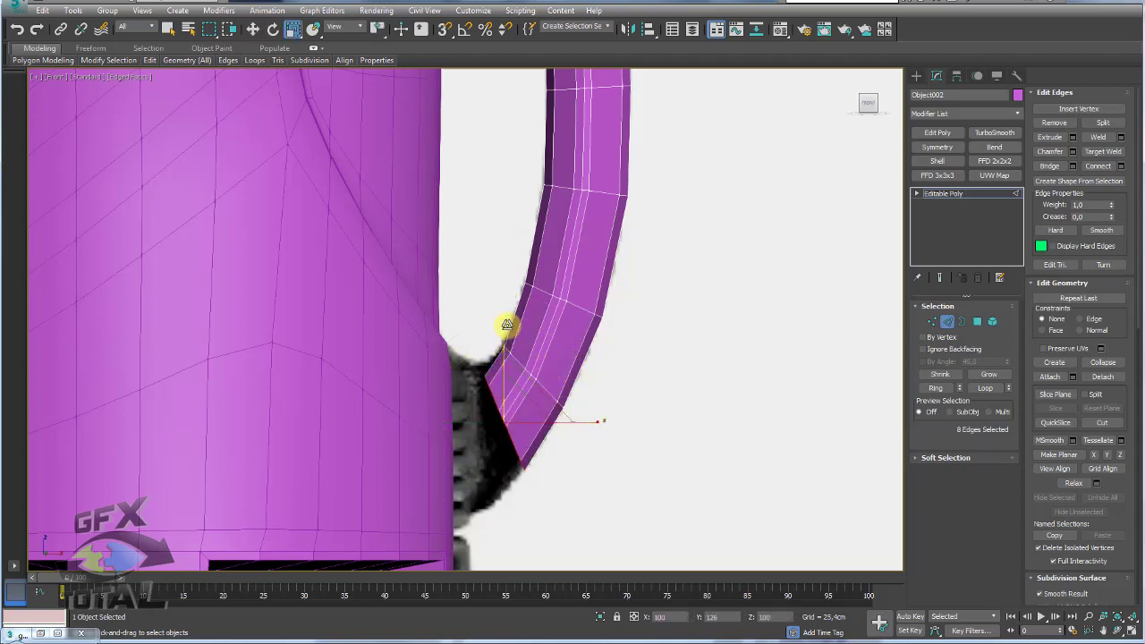
key("e")
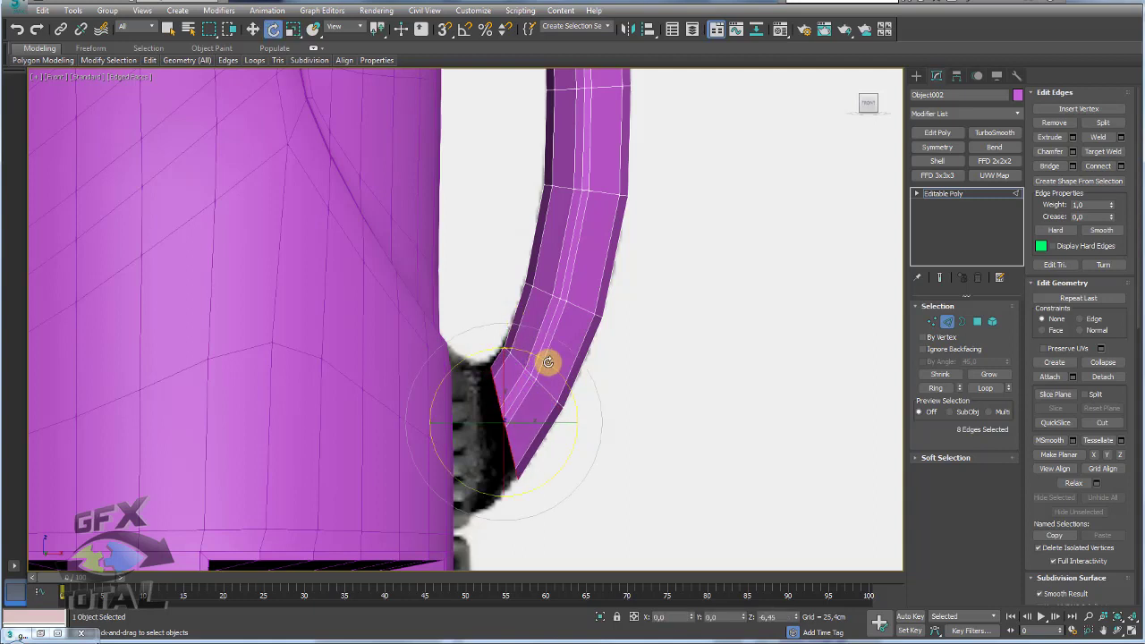
key("w")
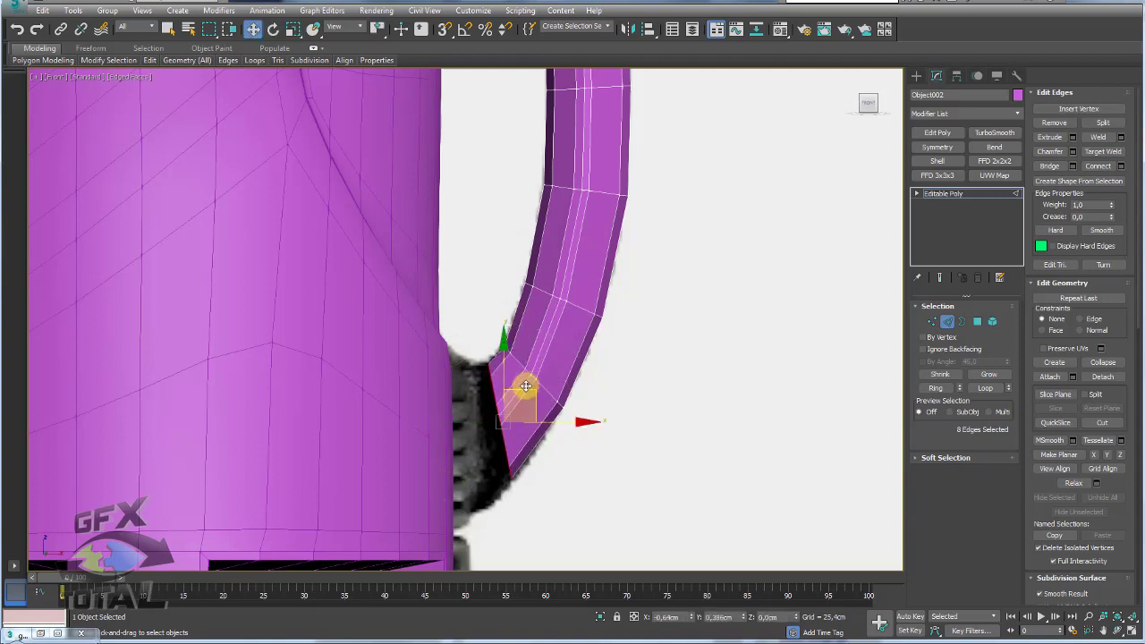
key("e")
key("r")
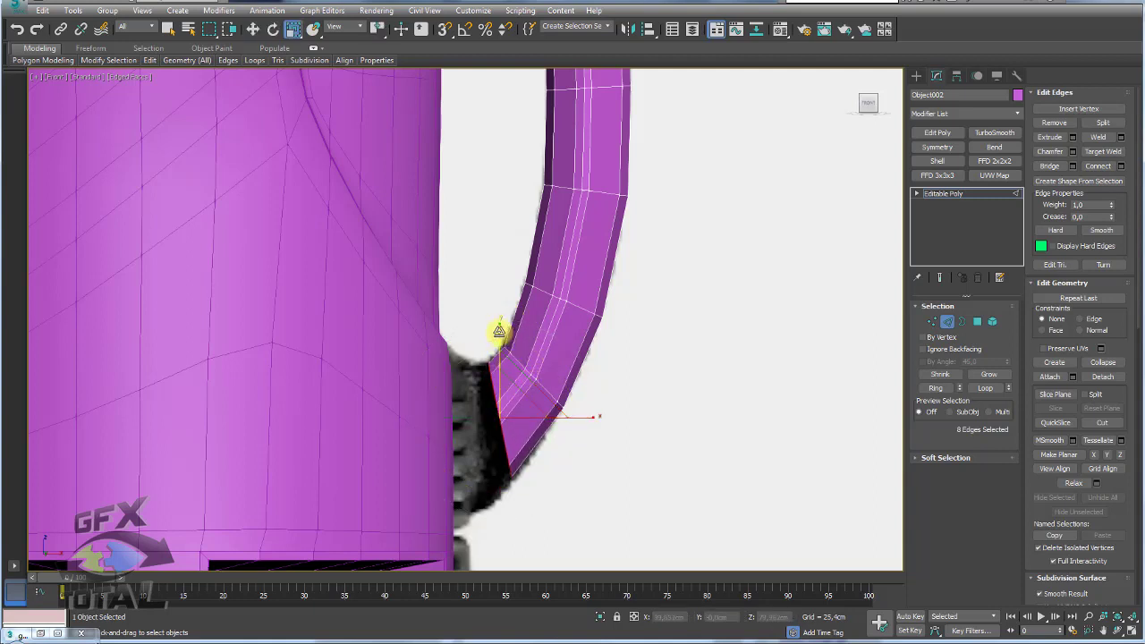
key("w")
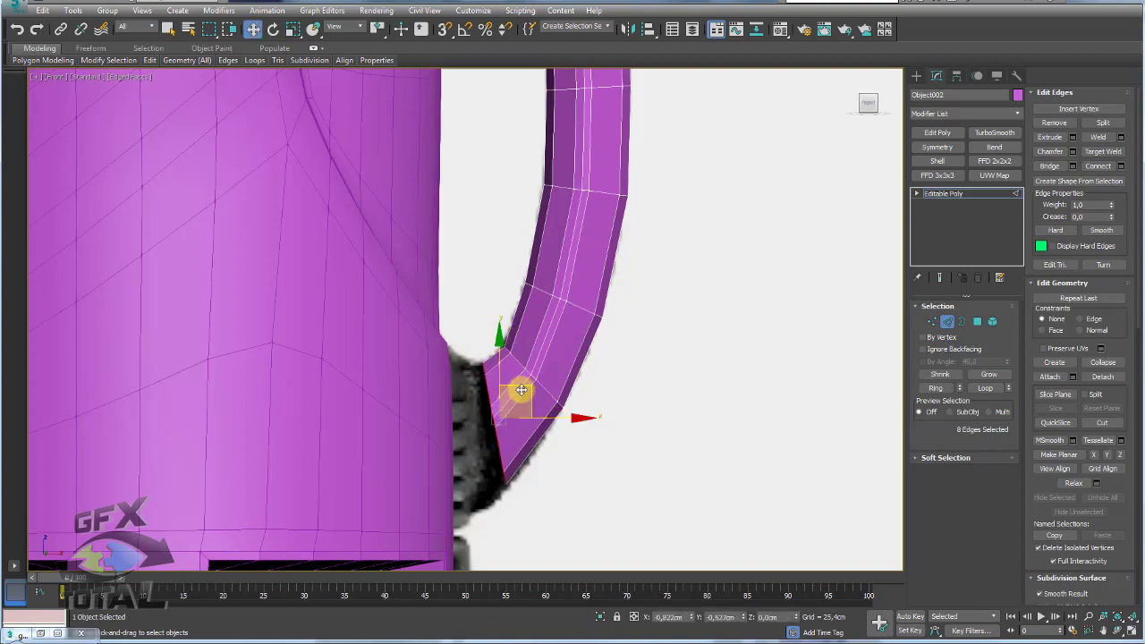
scroll(565, 340, "down", 2)
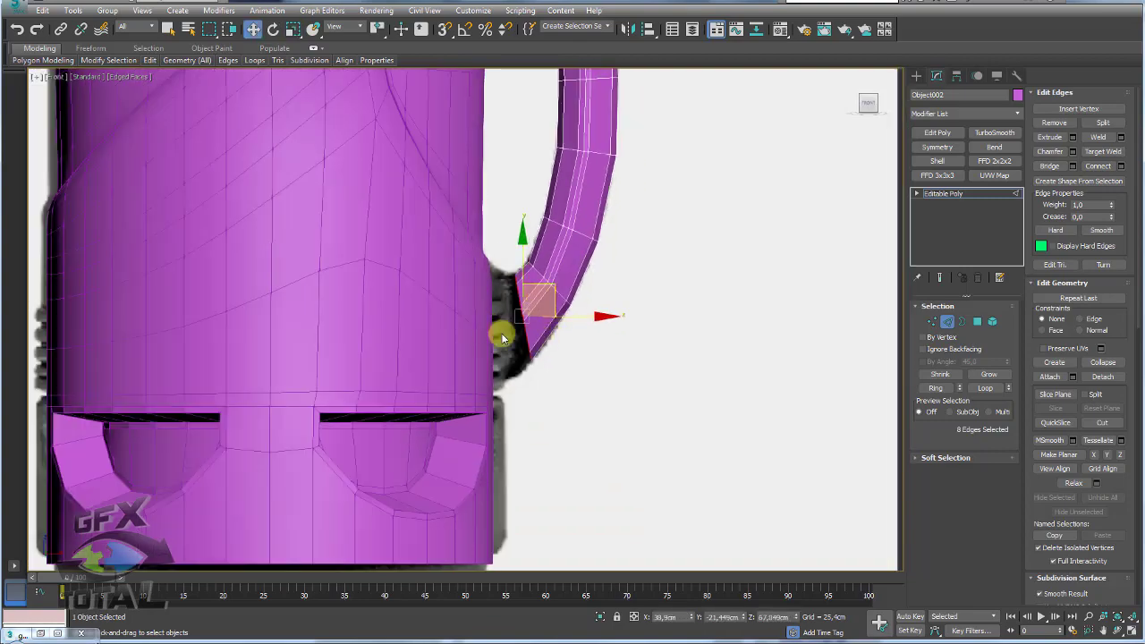
middle_click_drag(502, 338, 455, 332, "alt")
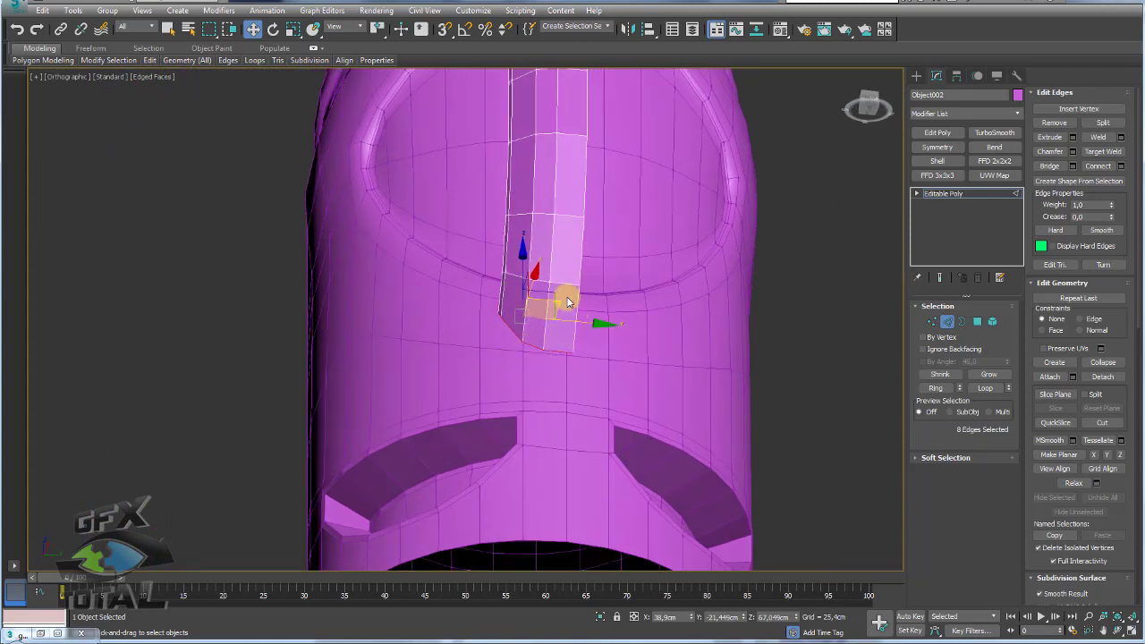
mouse_move(462, 282)
middle_mouse_down("alt")
mouse_move(534, 324)
mouse_move(616, 319)
mouse_move(715, 341)
middle_mouse_up("alt")
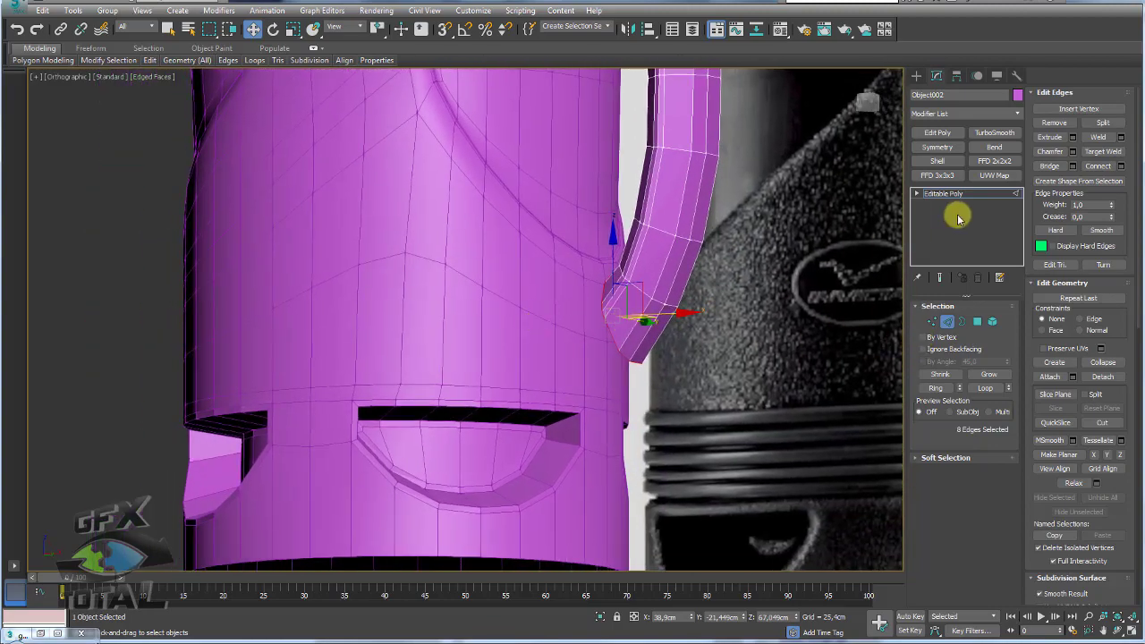
On Cylinder001, ring an edge loop, connect a new loop through it, and raise that loop up the body
left_click(946, 193)
left_click(515, 310)
left_click(947, 321)
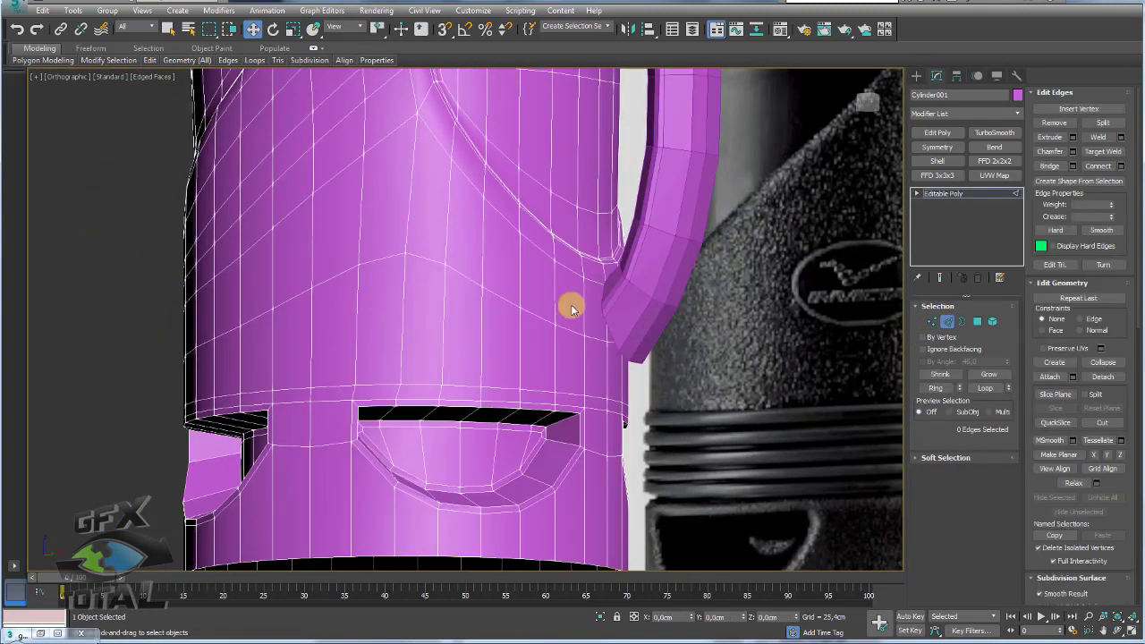
double_click(538, 317)
left_click_drag(413, 274, 417, 228)
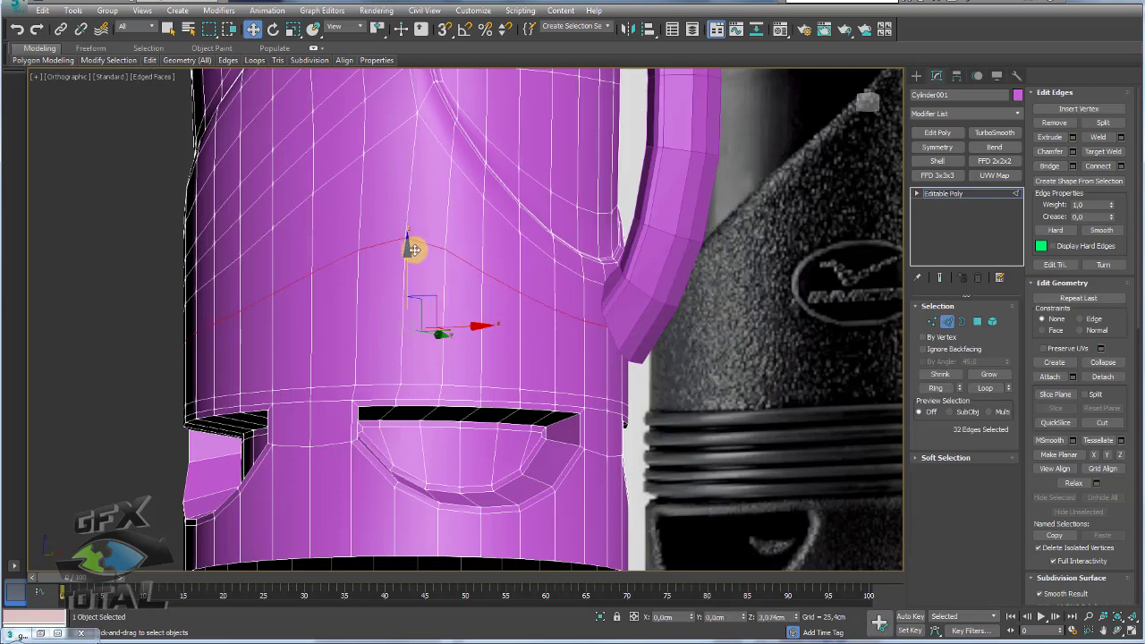
left_click(553, 330)
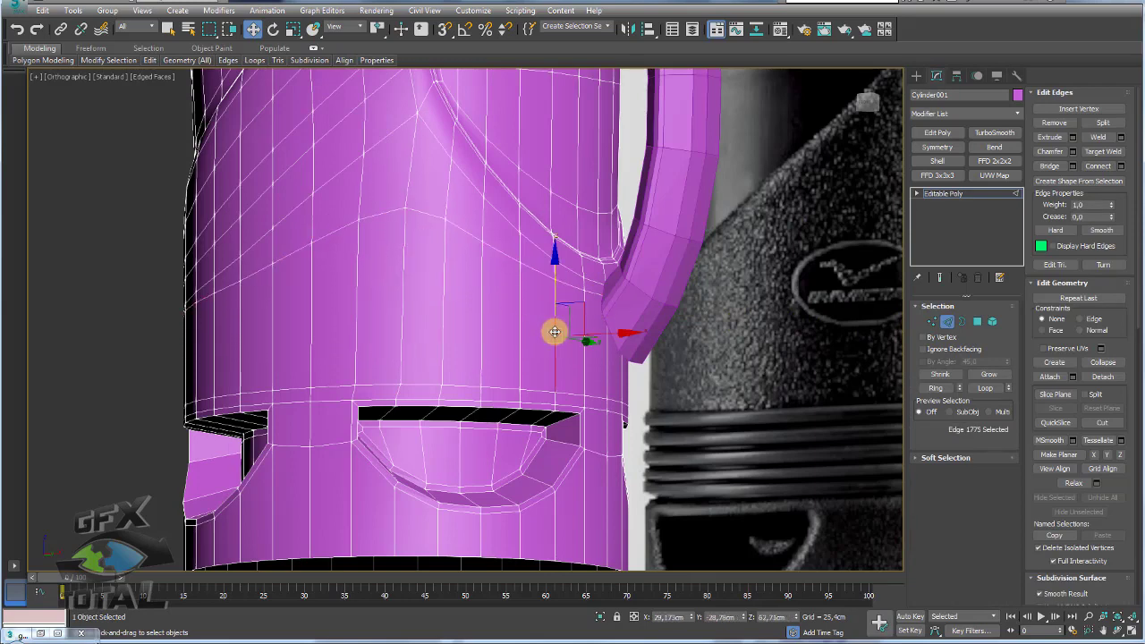
left_click(933, 389)
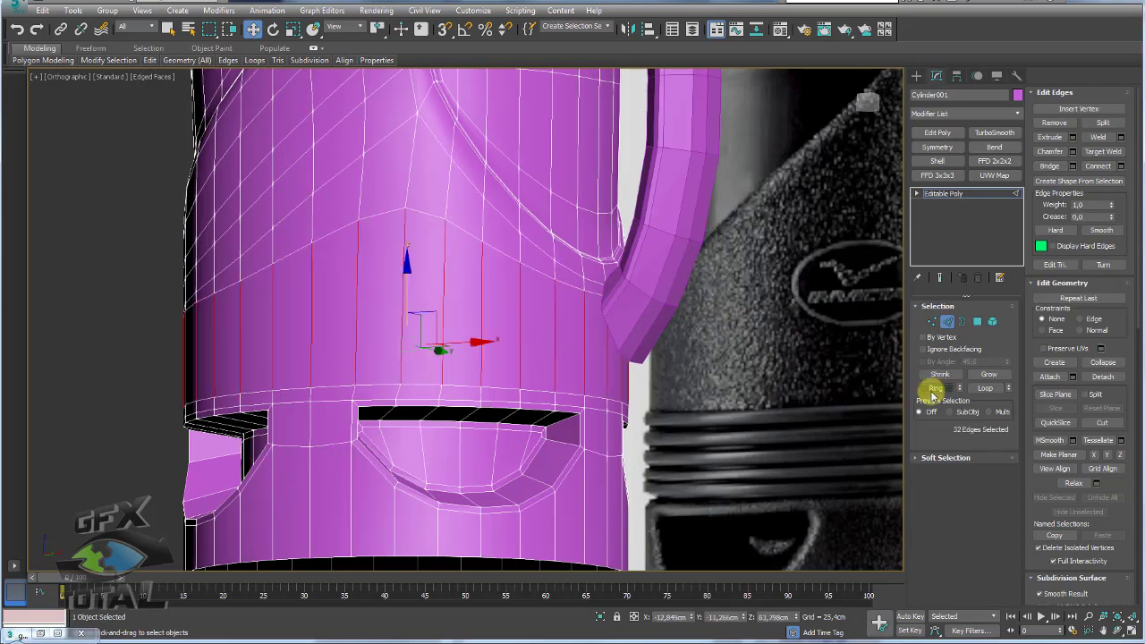
left_click(1098, 165)
middle_click_drag(438, 345, 462, 349, "alt")
key("e")
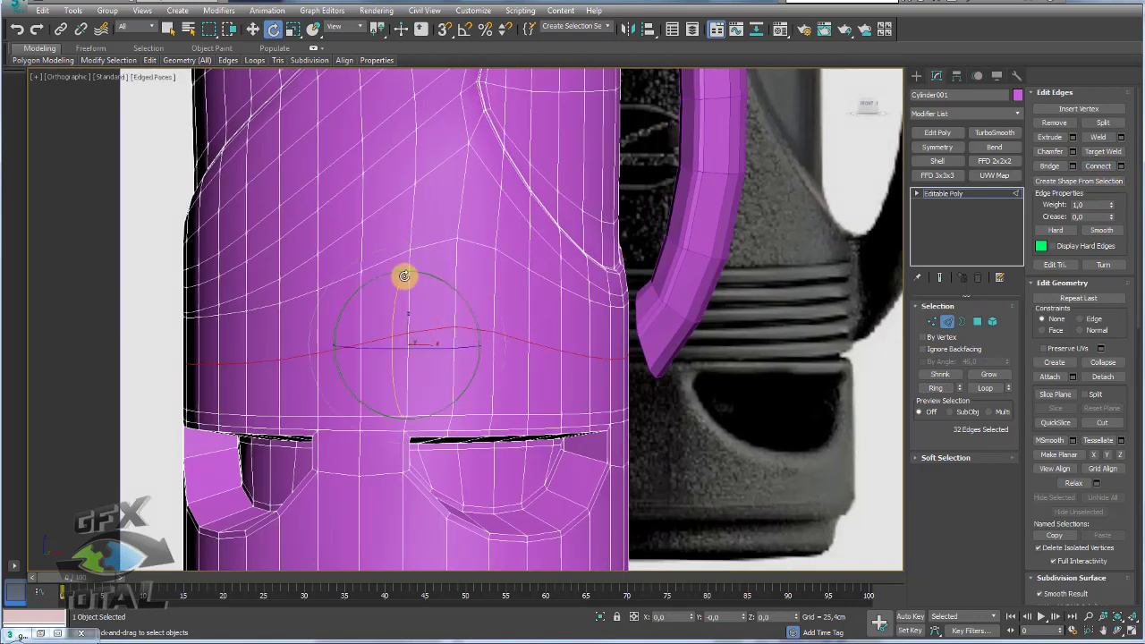
key("r")
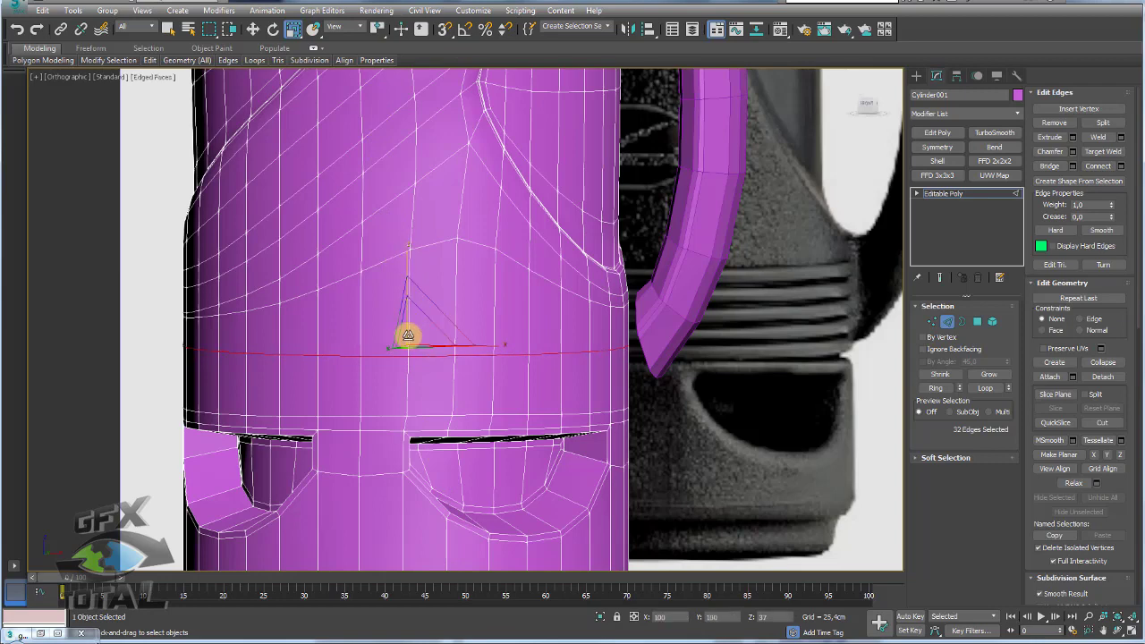
key("w")
left_click_drag(406, 283, 430, 257)
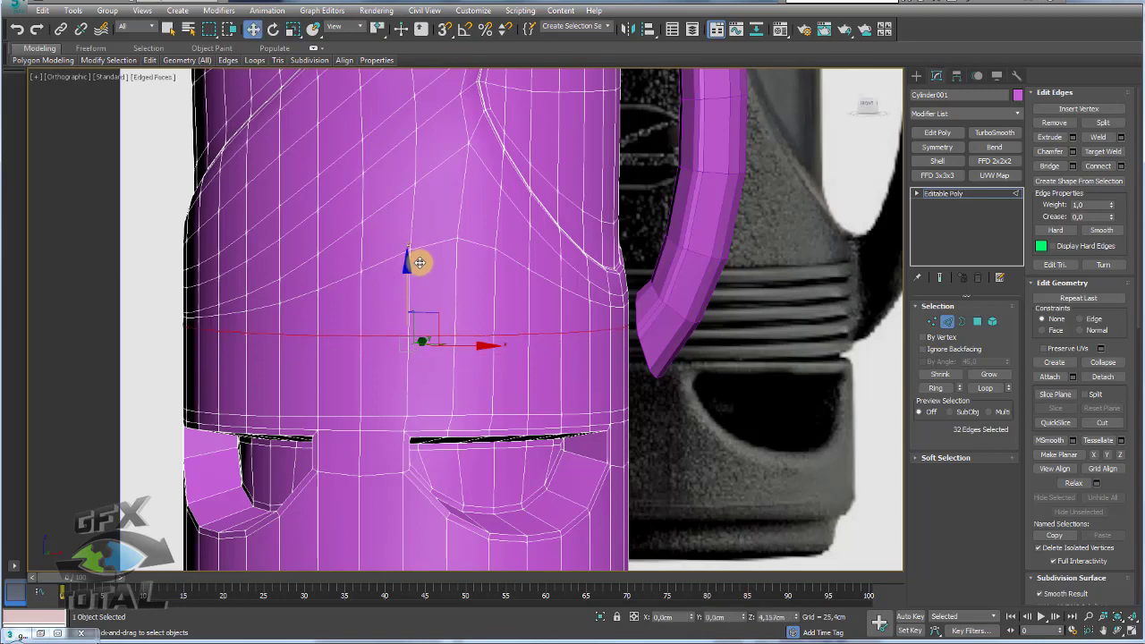
In front view, select the edge loop above the pockets and slide it down the body
key("f")
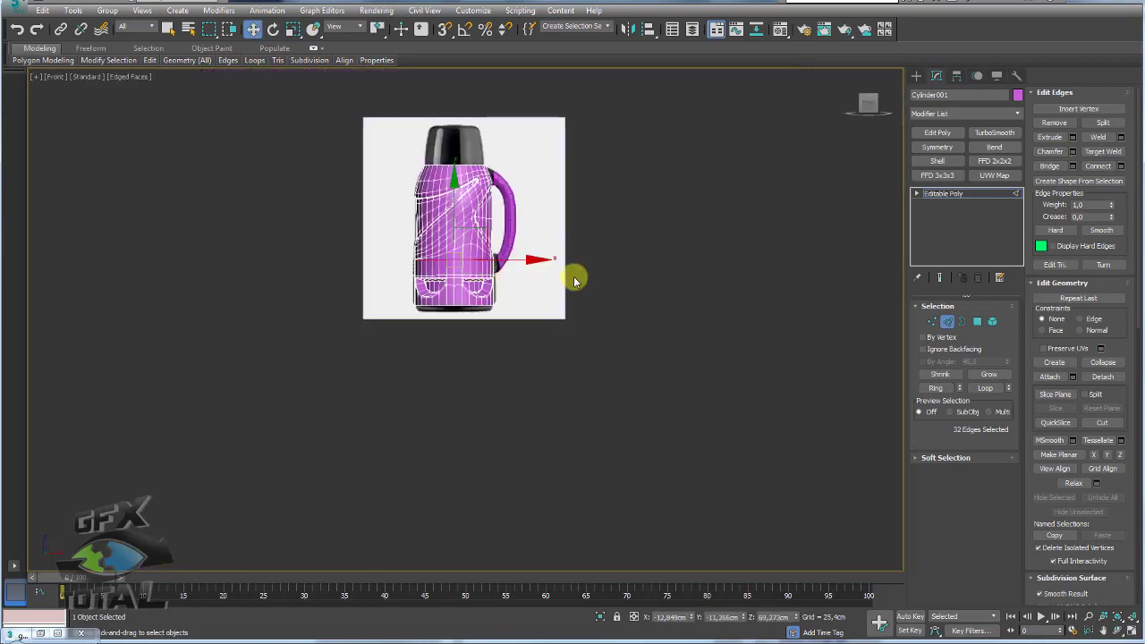
scroll(536, 279, "up", 5)
scroll(483, 250, "up", 4)
scroll(575, 339, "down", 2)
scroll(579, 322, "down", 2)
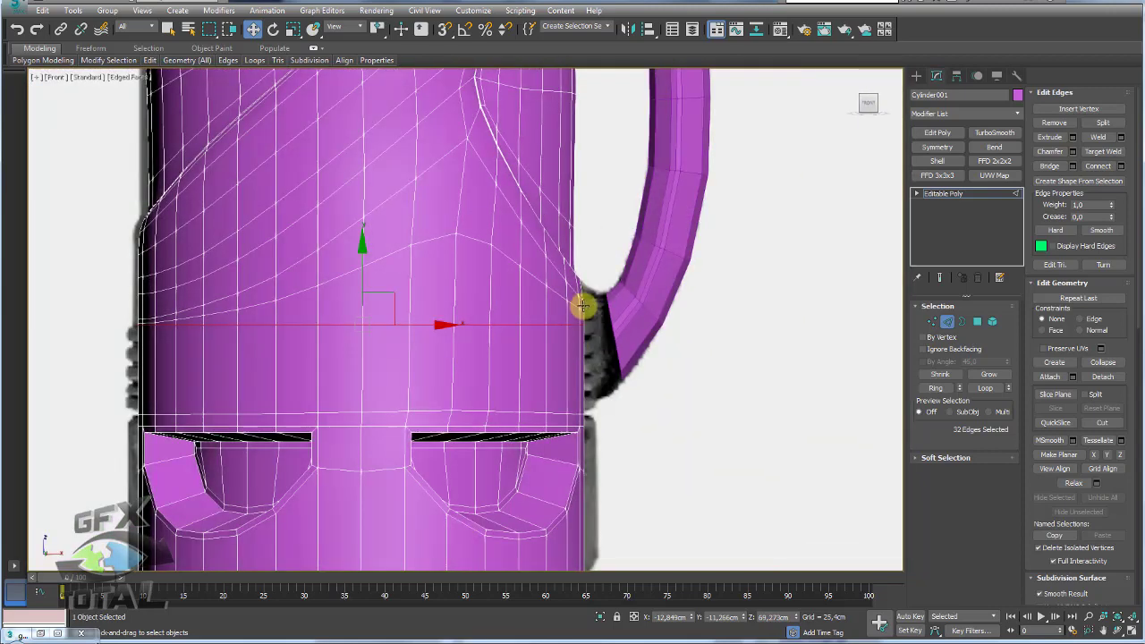
scroll(579, 276, "up", 2)
scroll(563, 288, "up", 2)
scroll(564, 302, "down", 2)
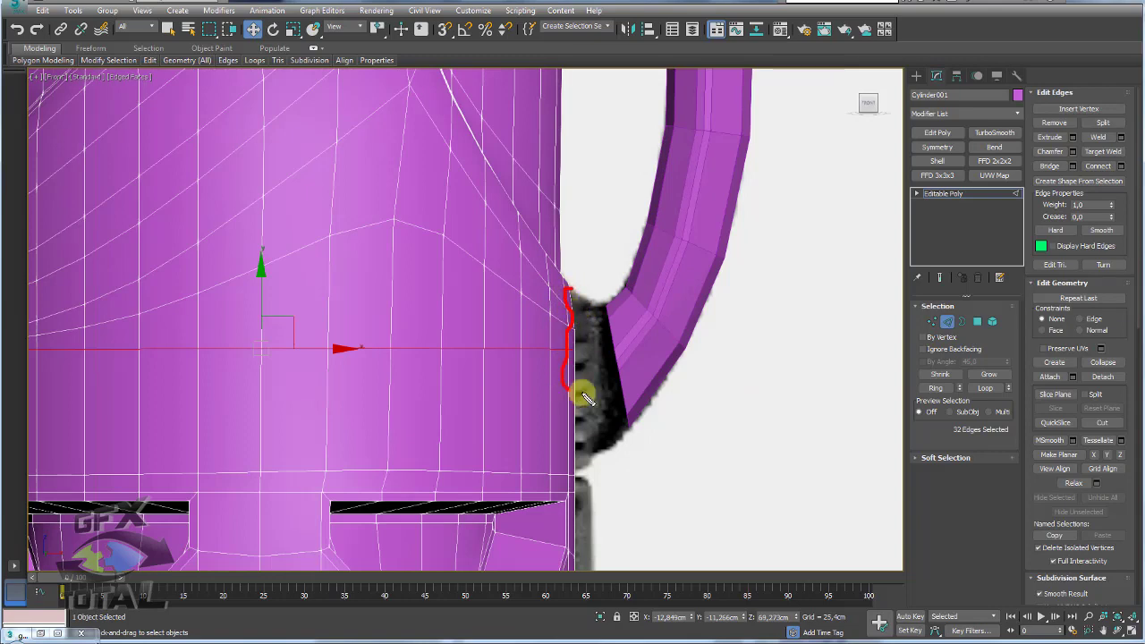
middle_click_drag(471, 335, 533, 372)
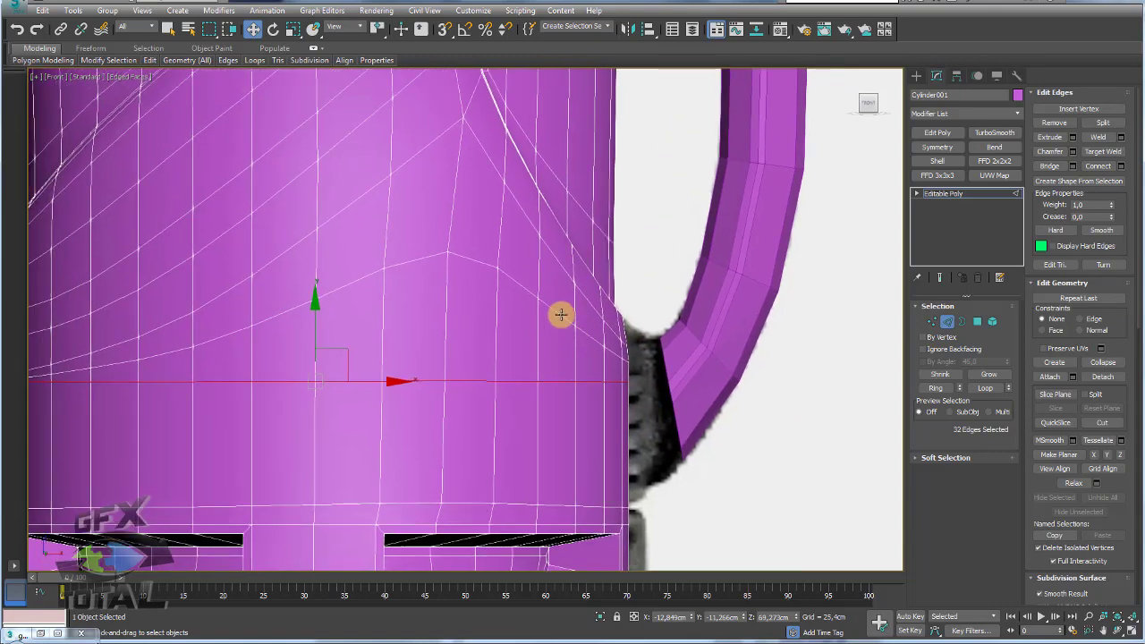
middle_click_drag(305, 322, 573, 273)
scroll(572, 273, "down", 2)
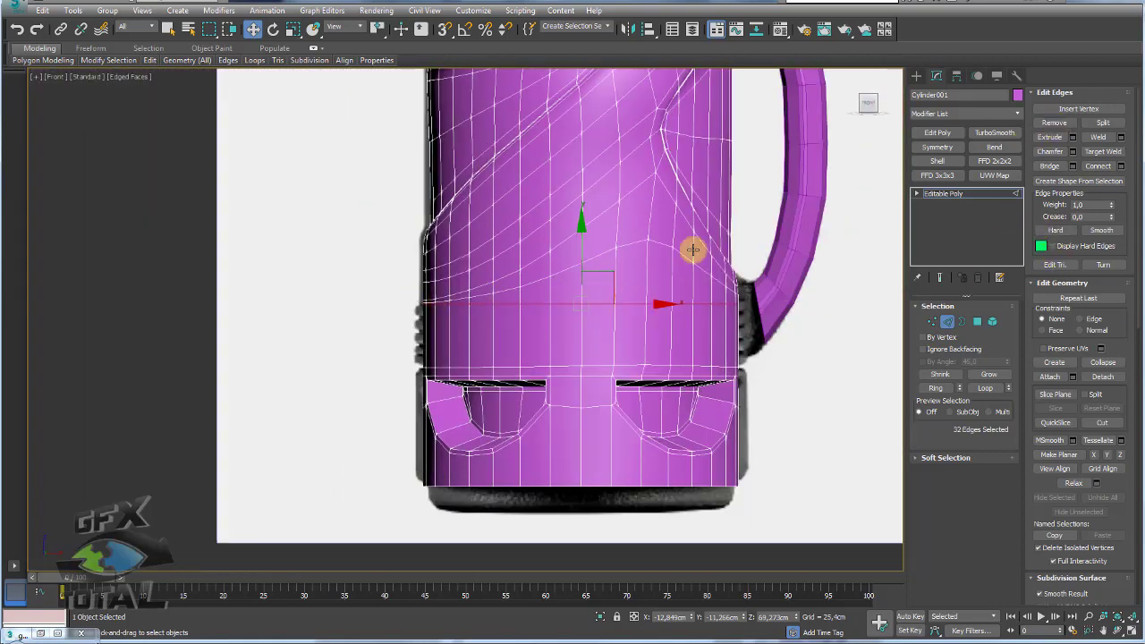
left_click(1053, 122)
scroll(571, 264, "up", 1)
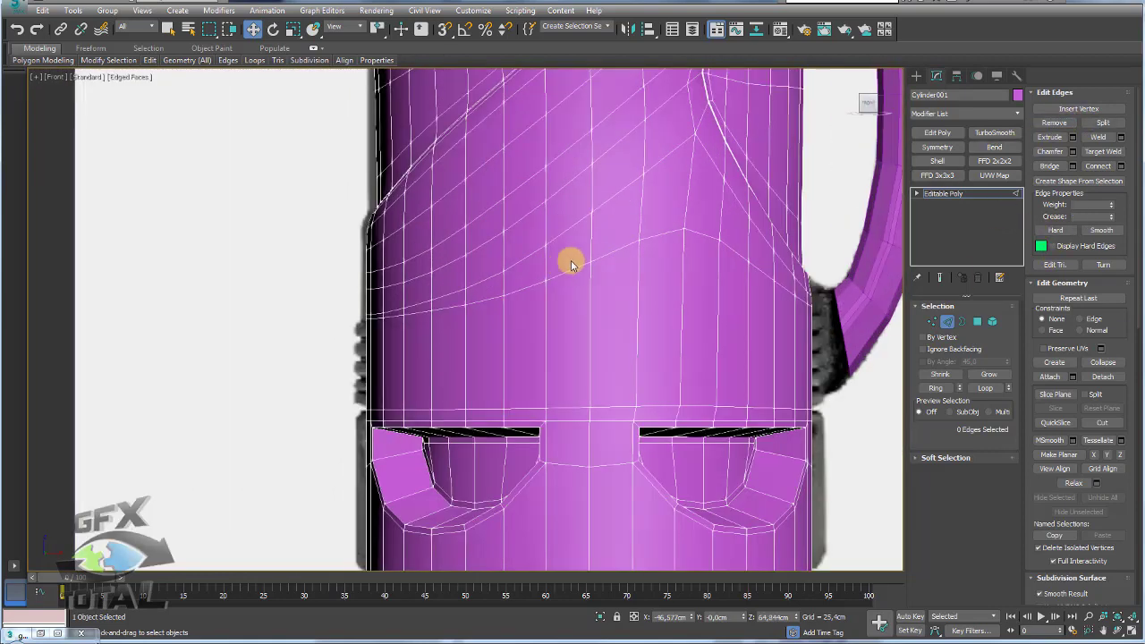
double_click(604, 254)
left_click_drag(591, 222, 582, 305)
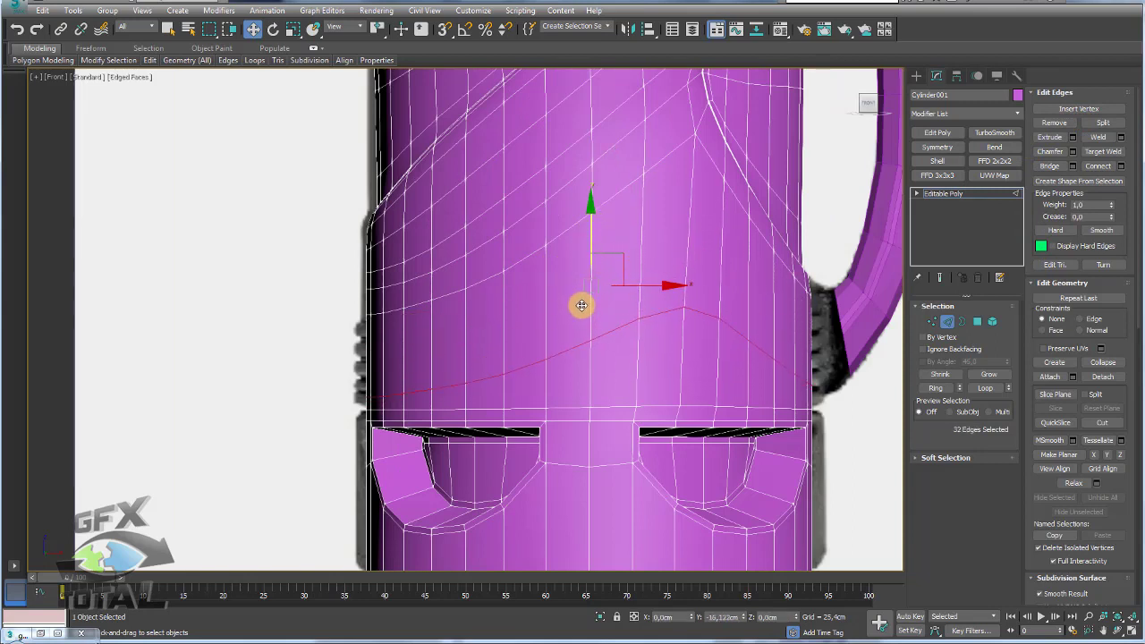
scroll(626, 322, "up", 2)
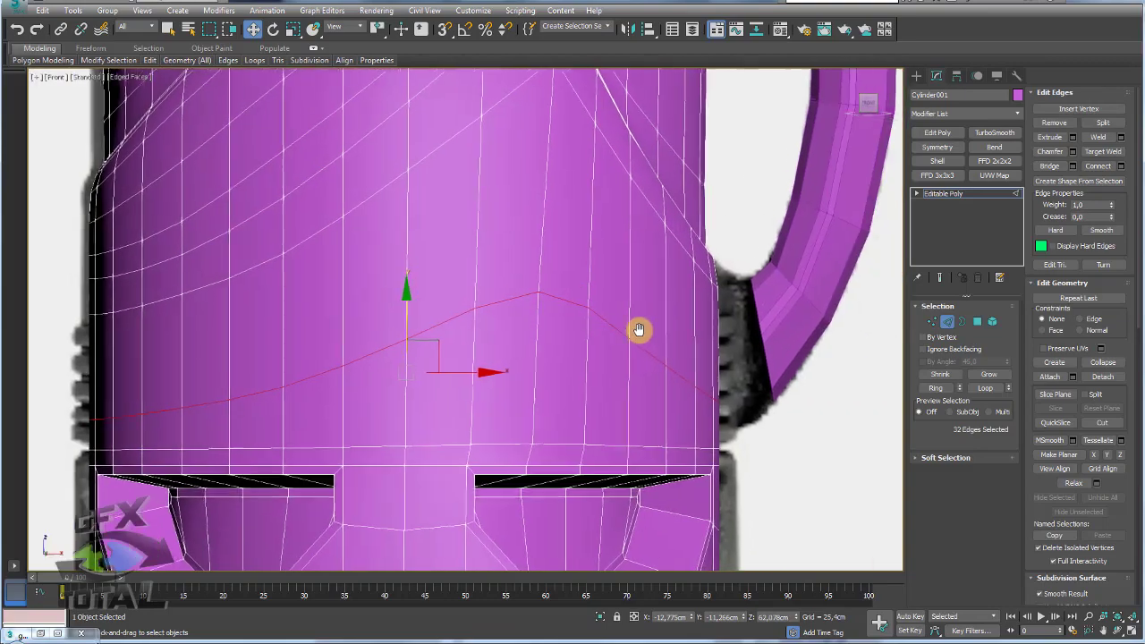
left_click(962, 193)
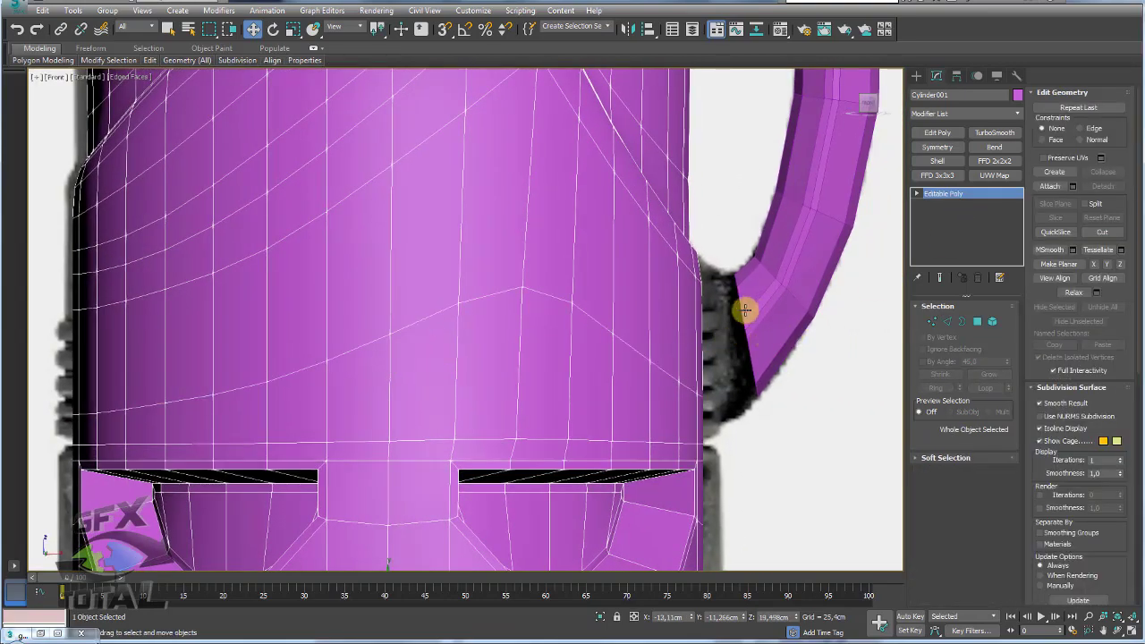
mouse_move(746, 306)
middle_mouse_down("alt")
mouse_move(716, 309)
mouse_move(745, 317)
mouse_move(636, 286)
mouse_move(620, 263)
mouse_move(607, 287)
middle_mouse_up("alt")
scroll(636, 286, "down", 2)
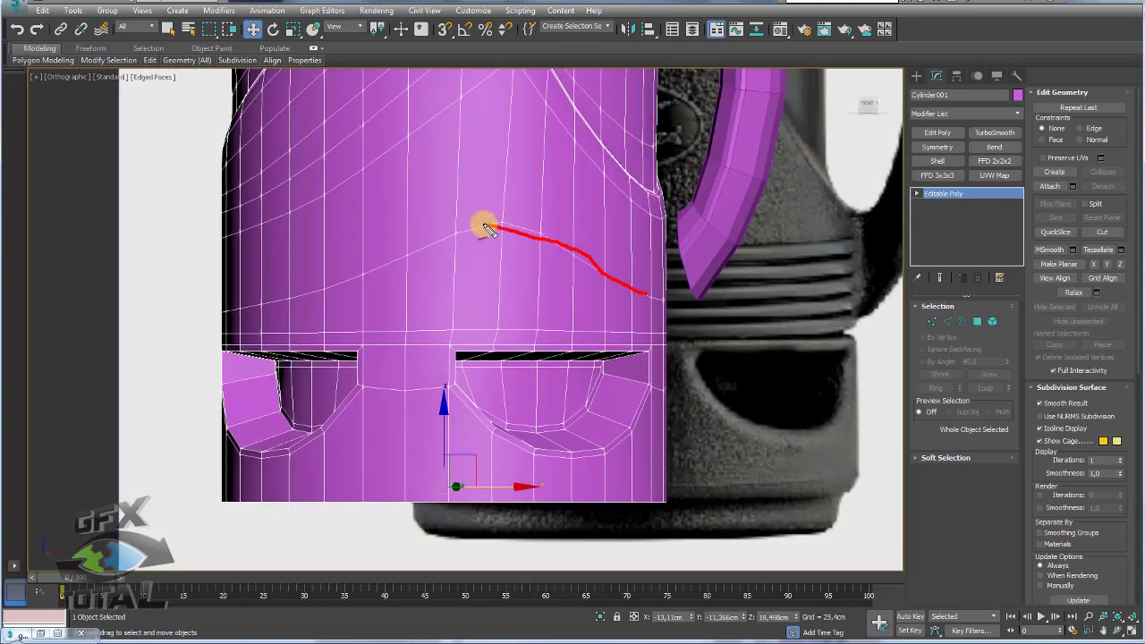
middle_click_drag(756, 286, 572, 307, "alt")
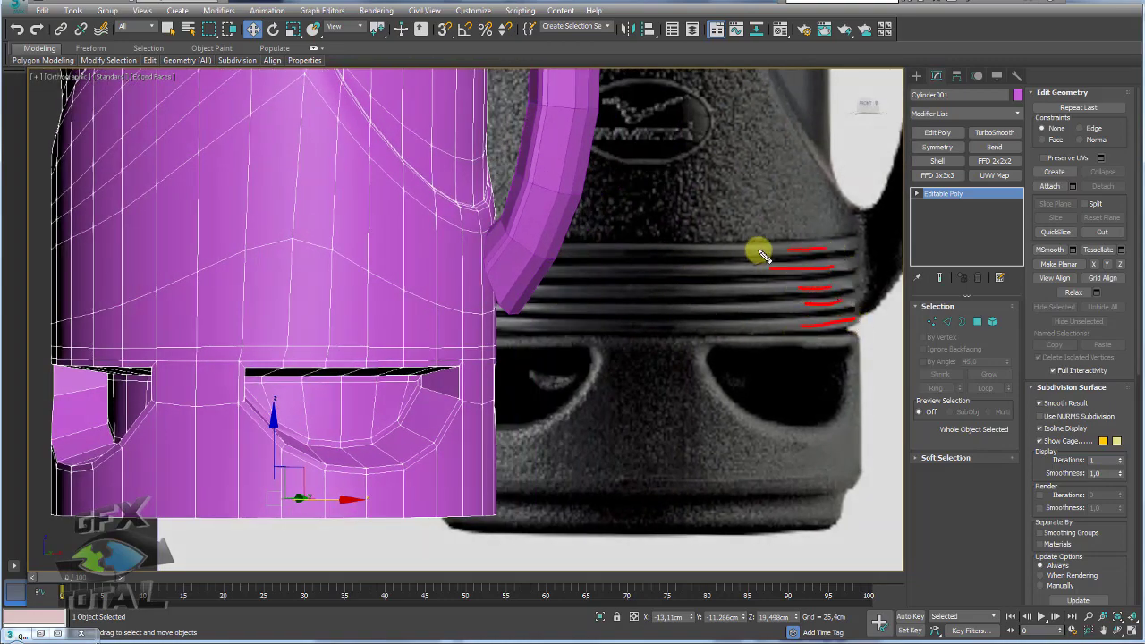
middle_click_drag(383, 295, 670, 320)
scroll(670, 321, "down", 2)
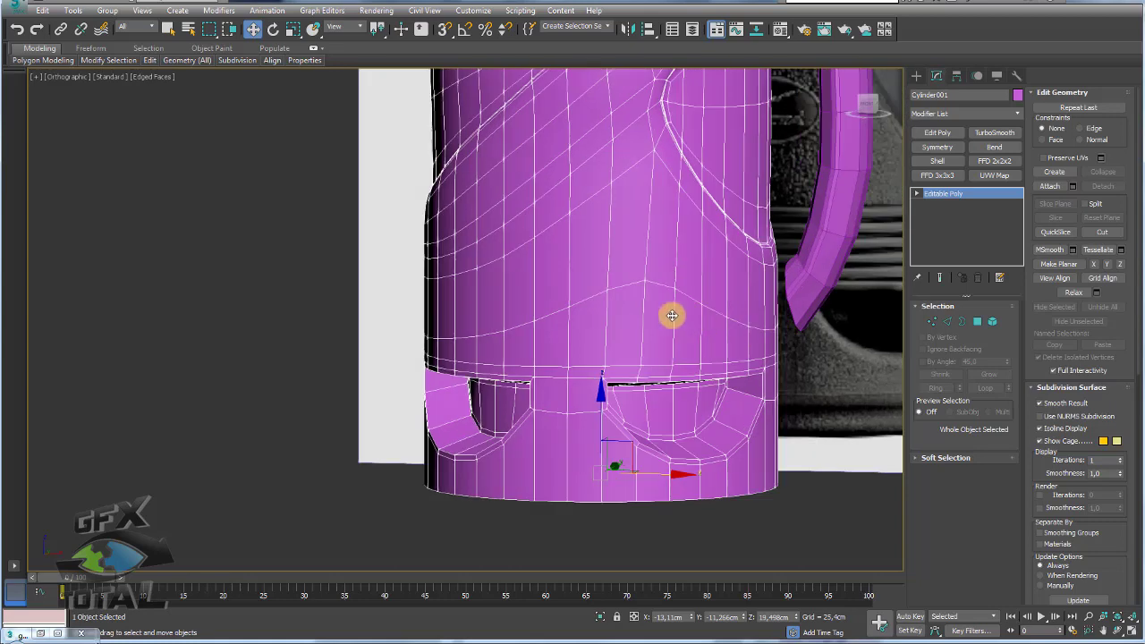
left_click(947, 321)
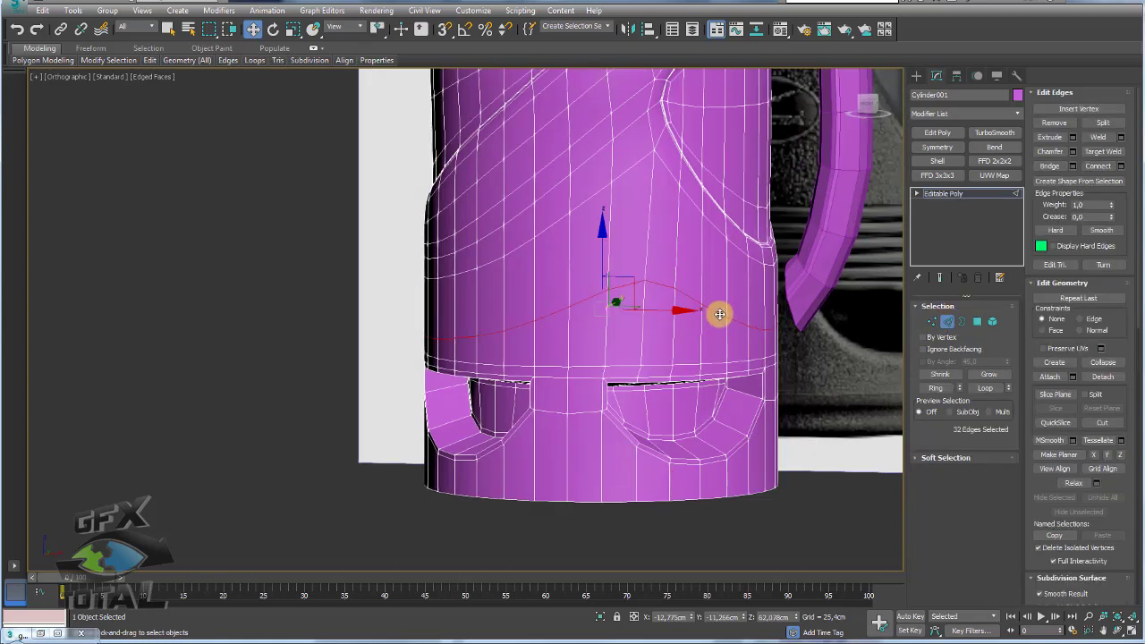
Flatten the curved edge loop into a level ring and lower it down the body
middle_click_drag(720, 314, 670, 324, "alt")
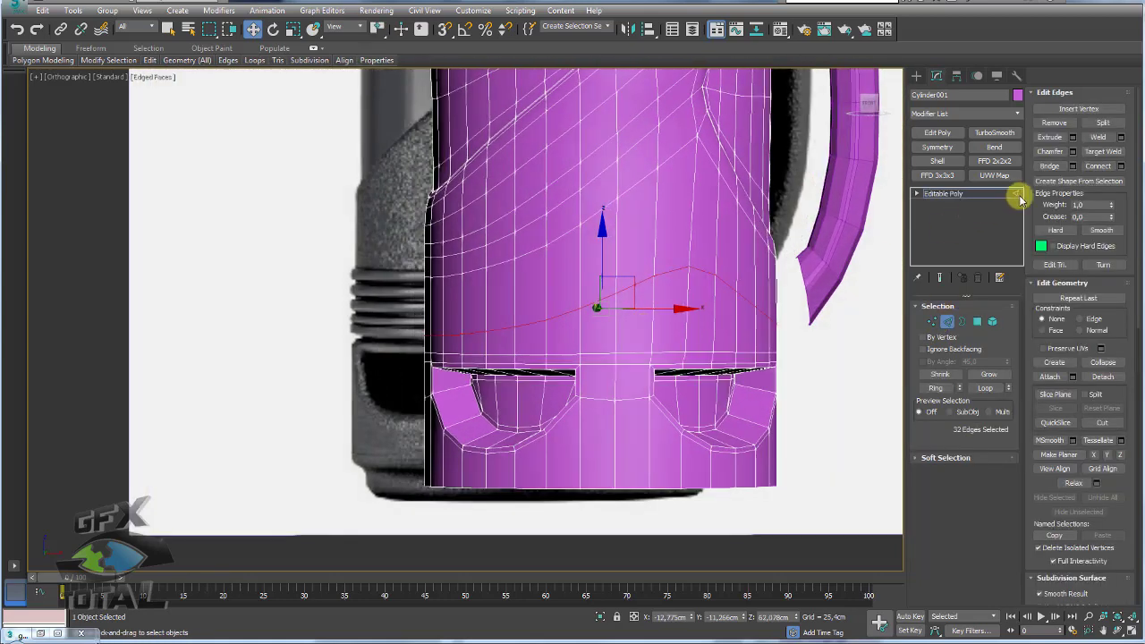
scroll(1118, 351, "down", 3)
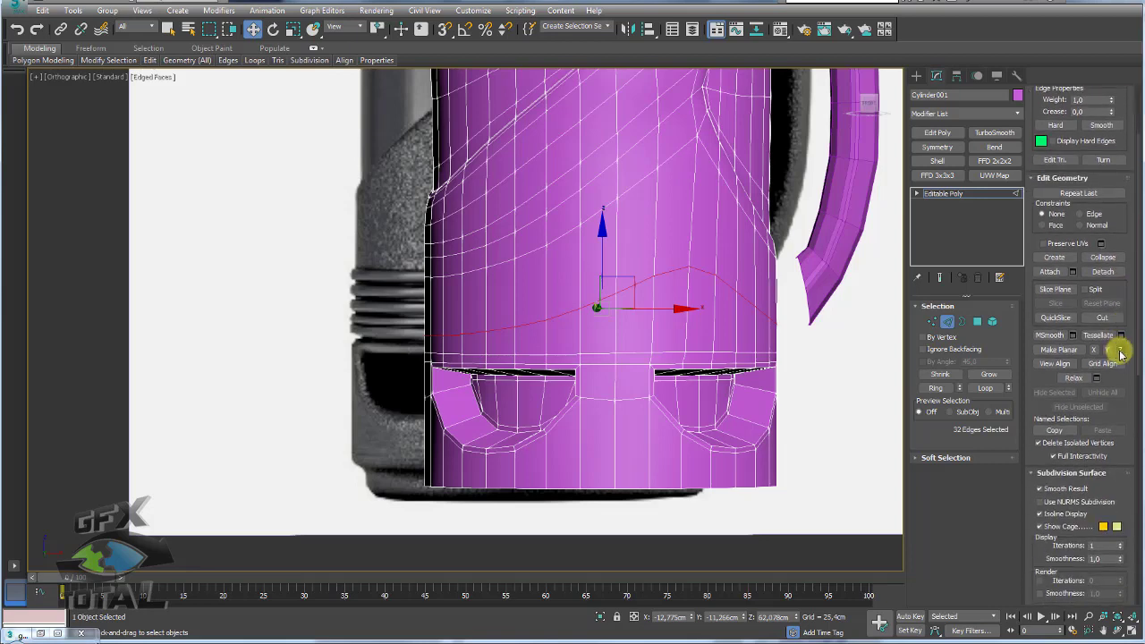
left_click(1119, 349)
mouse_move(600, 265)
left_mouse_down()
mouse_move(597, 284)
mouse_move(607, 235)
left_mouse_up()
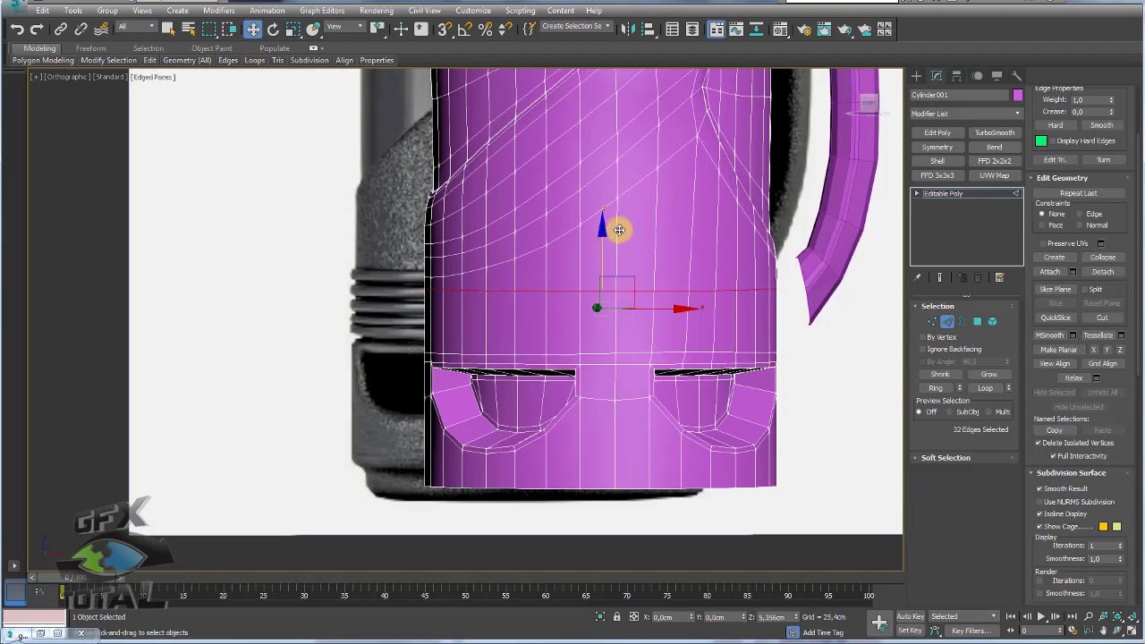
Pick a few vertical edges on the lower body and extend them to the full edge ring
mouse_move(567, 235)
middle_mouse_down("alt")
mouse_move(503, 268)
mouse_move(470, 259)
mouse_move(493, 259)
mouse_move(492, 295)
mouse_move(779, 331)
mouse_move(736, 324)
mouse_move(754, 327)
mouse_move(766, 353)
mouse_move(618, 361)
middle_mouse_up("alt")
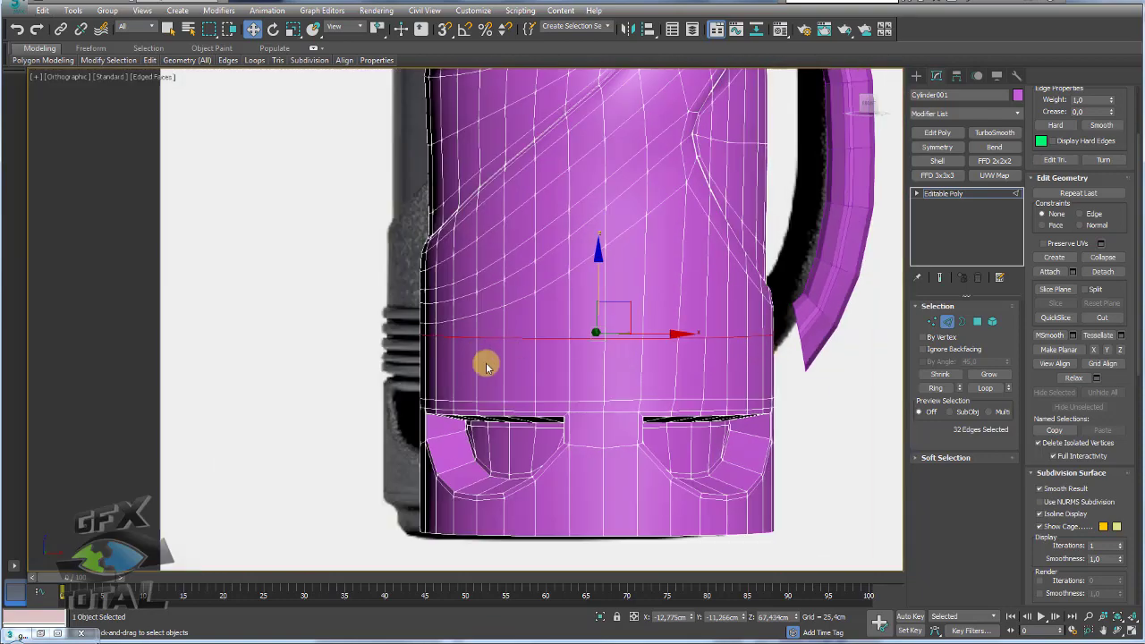
key("f")
scroll(485, 379, "up", 5)
scroll(486, 314, "up", 3)
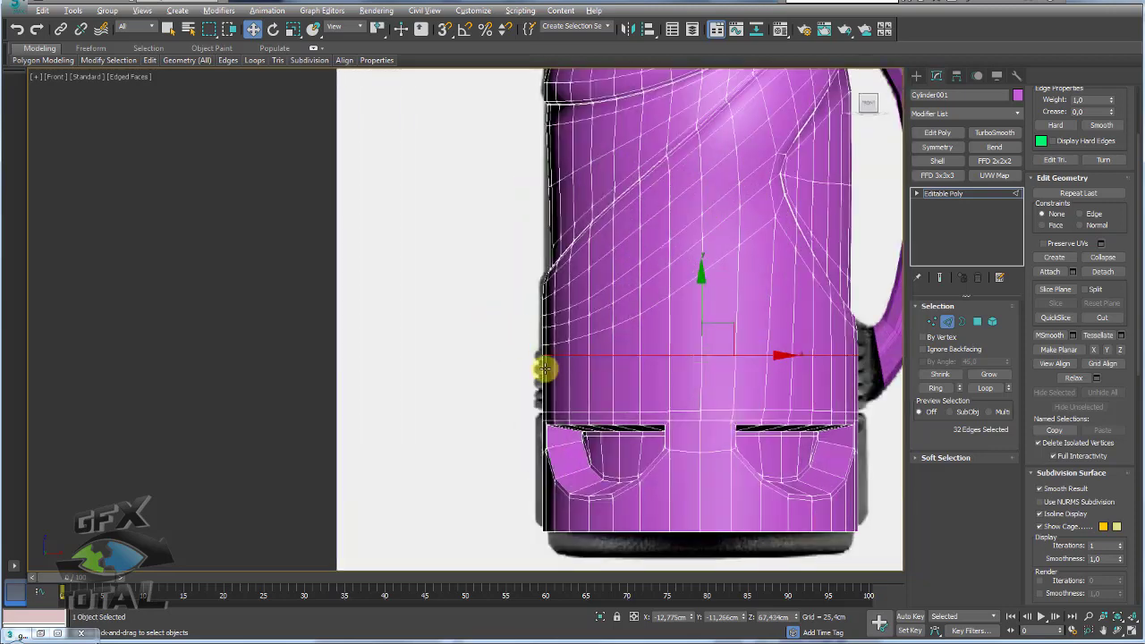
scroll(531, 363, "up", 4)
scroll(467, 340, "up", 3)
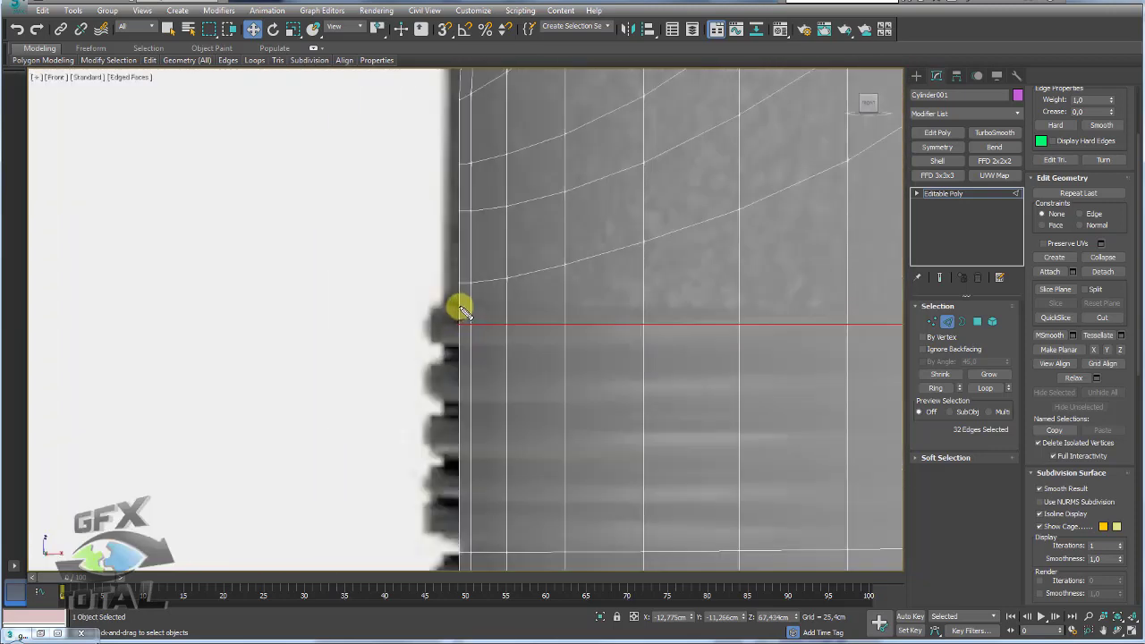
left_click_drag(433, 342, 458, 351)
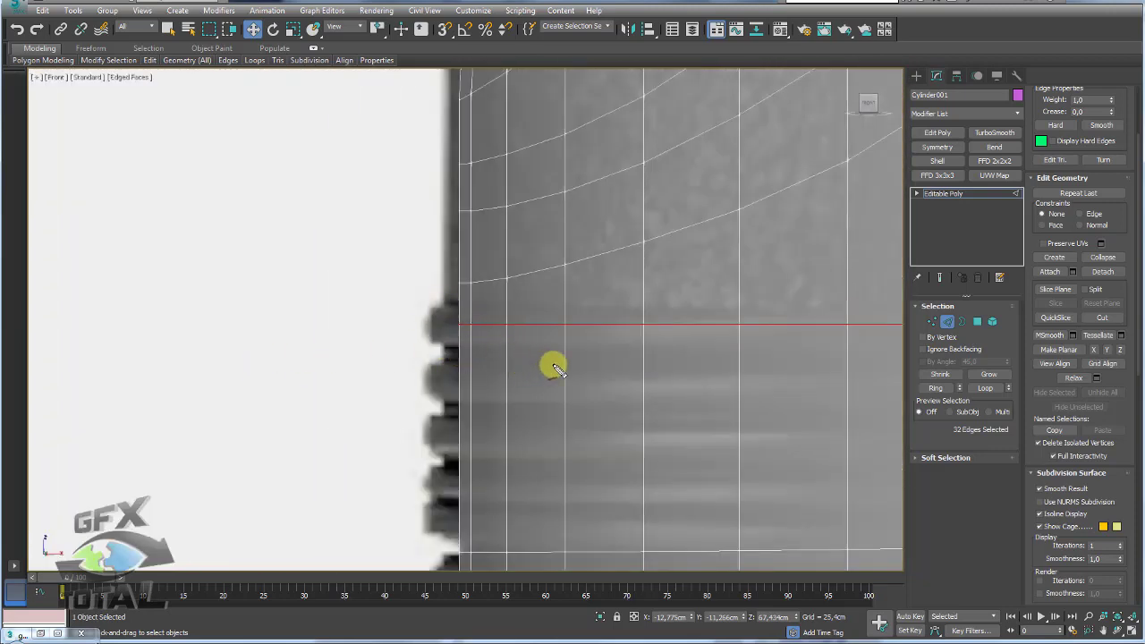
scroll(486, 356, "down", 2)
scroll(340, 340, "down", 1)
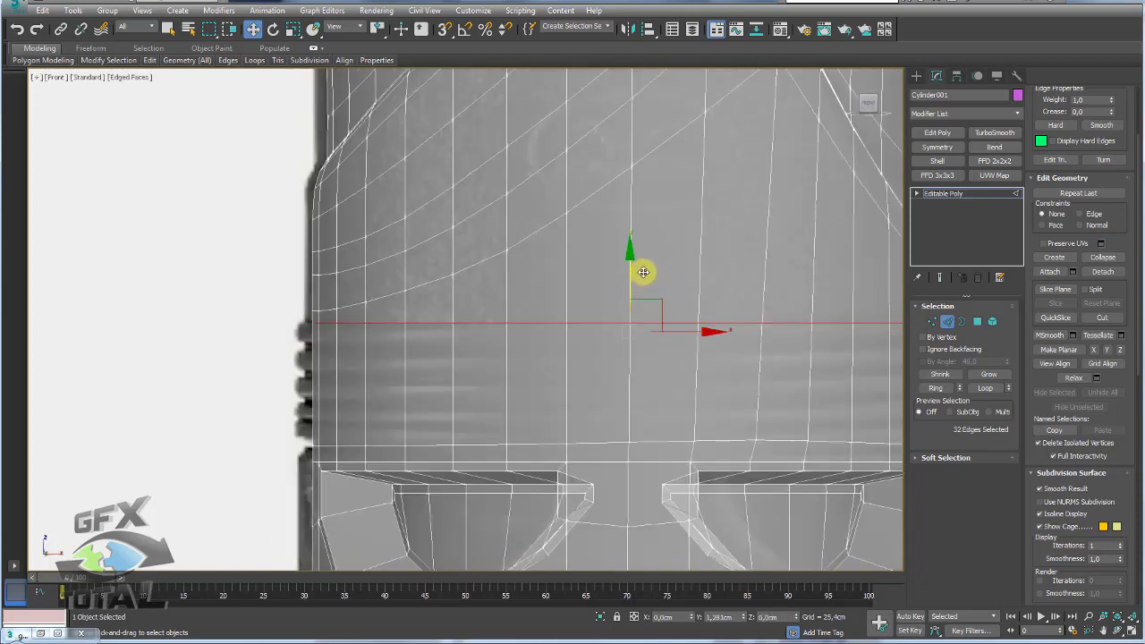
mouse_move(534, 329)
middle_mouse_down()
mouse_move(312, 320)
mouse_move(421, 300)
middle_mouse_up()
scroll(433, 315, "down", 3)
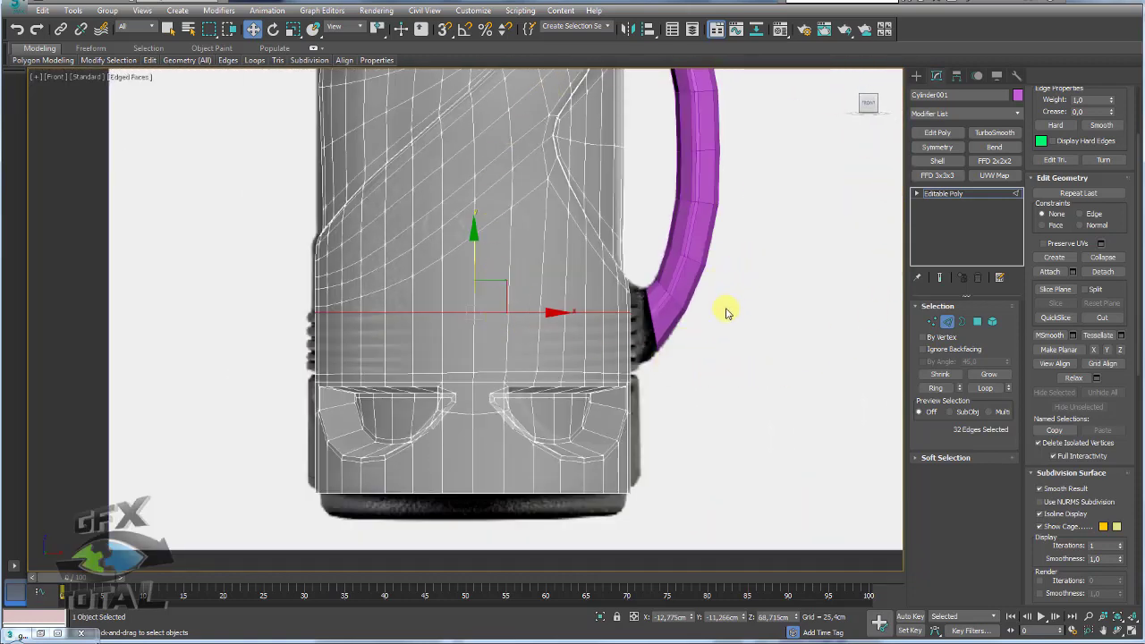
mouse_move(731, 379)
middle_mouse_down("alt")
mouse_move(706, 378)
mouse_move(747, 397)
mouse_move(728, 373)
mouse_move(584, 332)
middle_mouse_up("alt")
middle_click_drag(256, 342, 201, 201, "alt")
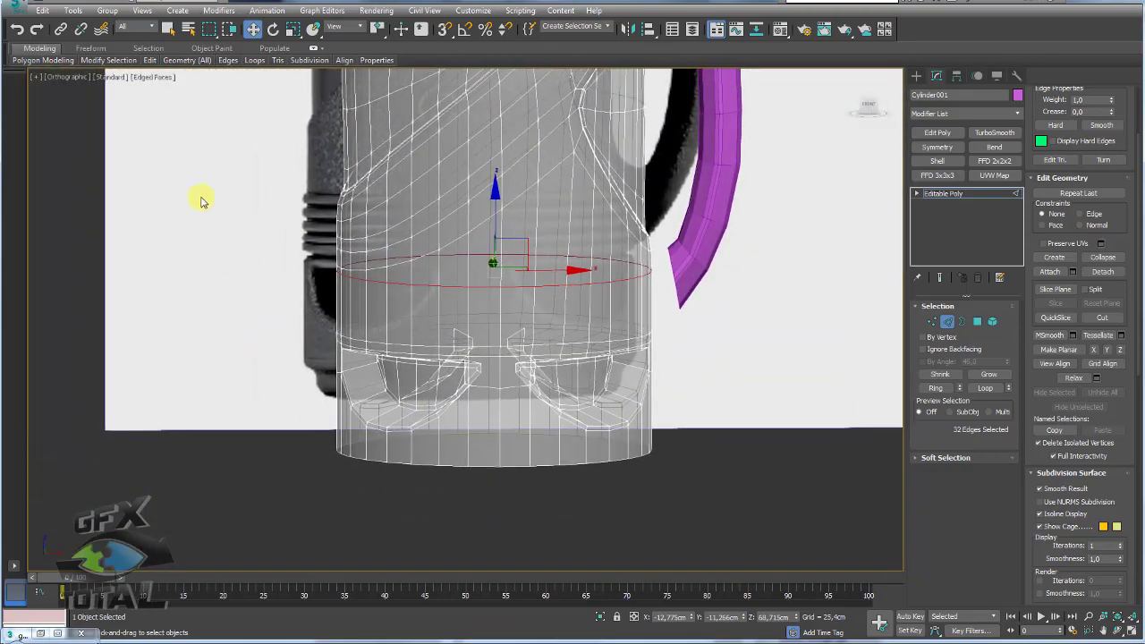
mouse_move(458, 298)
middle_mouse_down("alt")
mouse_move(382, 328)
mouse_move(388, 295)
middle_mouse_up("alt")
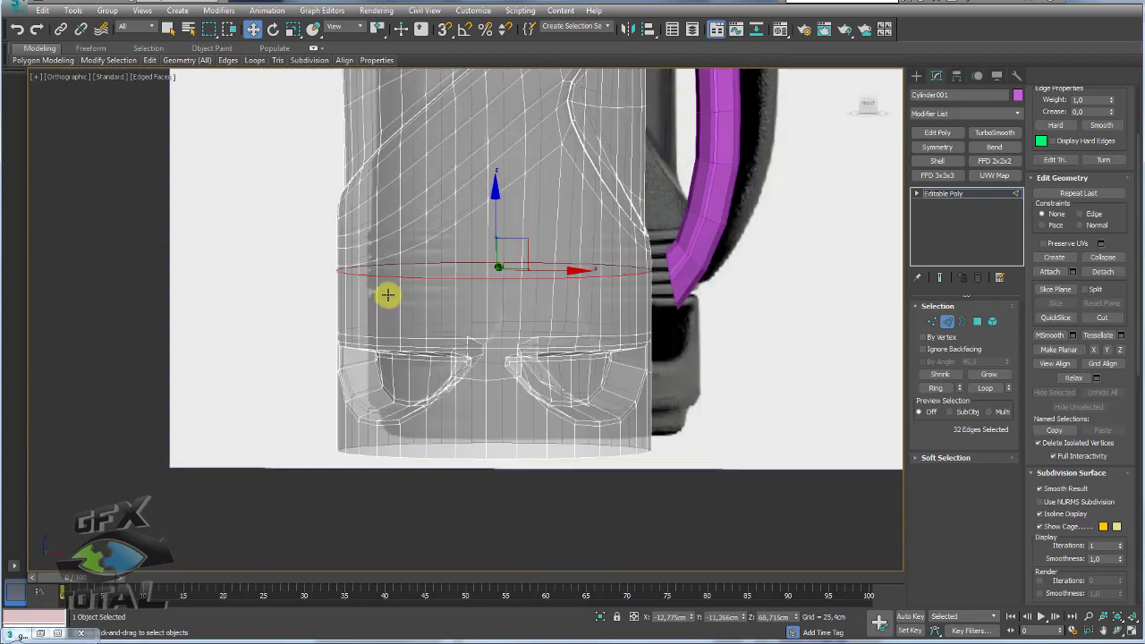
scroll(489, 232, "up", 2)
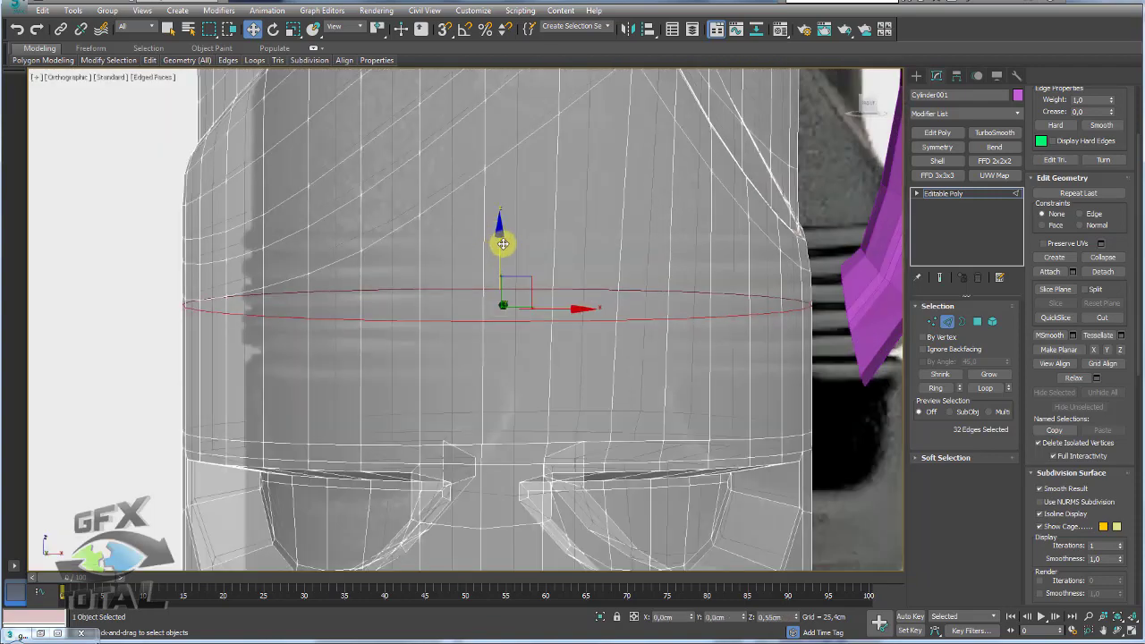
mouse_move(500, 242)
middle_mouse_down("alt")
mouse_move(518, 325)
mouse_move(781, 378)
middle_mouse_up("alt")
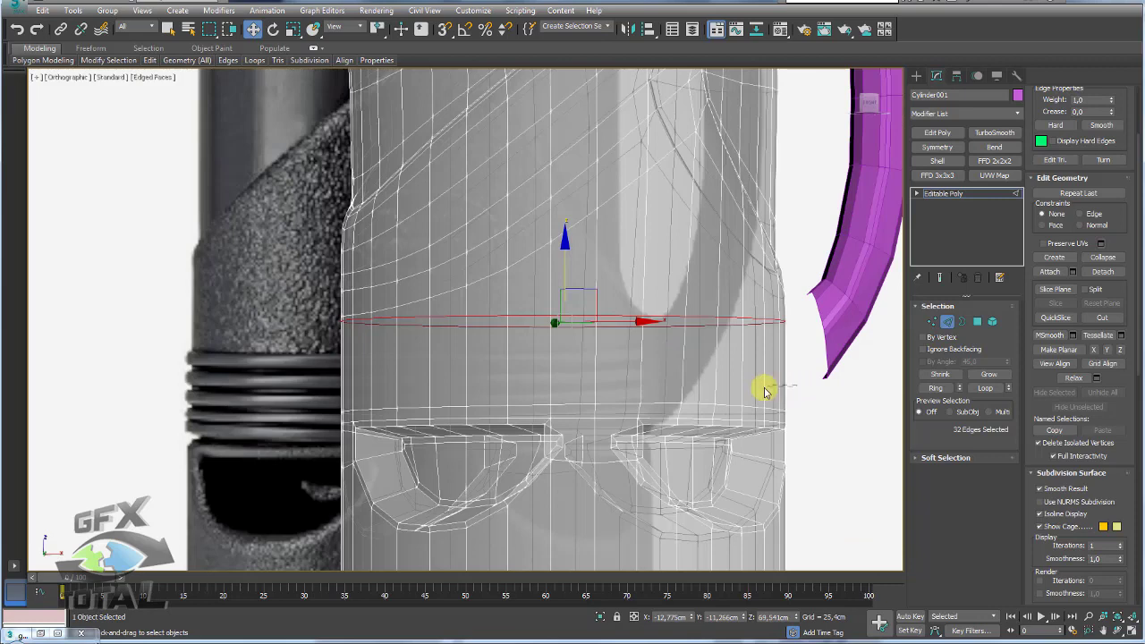
left_click_drag(764, 390, 897, 391)
left_click(936, 389)
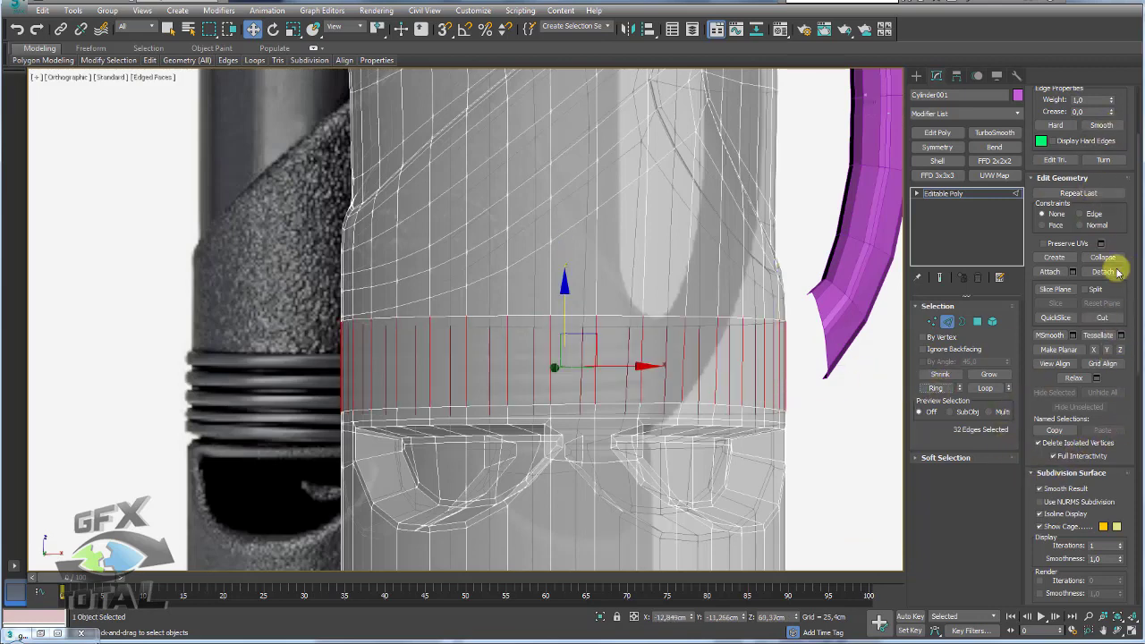
Connect the vertical edge ring with 4 segments, adding four horizontal loops
left_click_drag(1118, 213, 1119, 408)
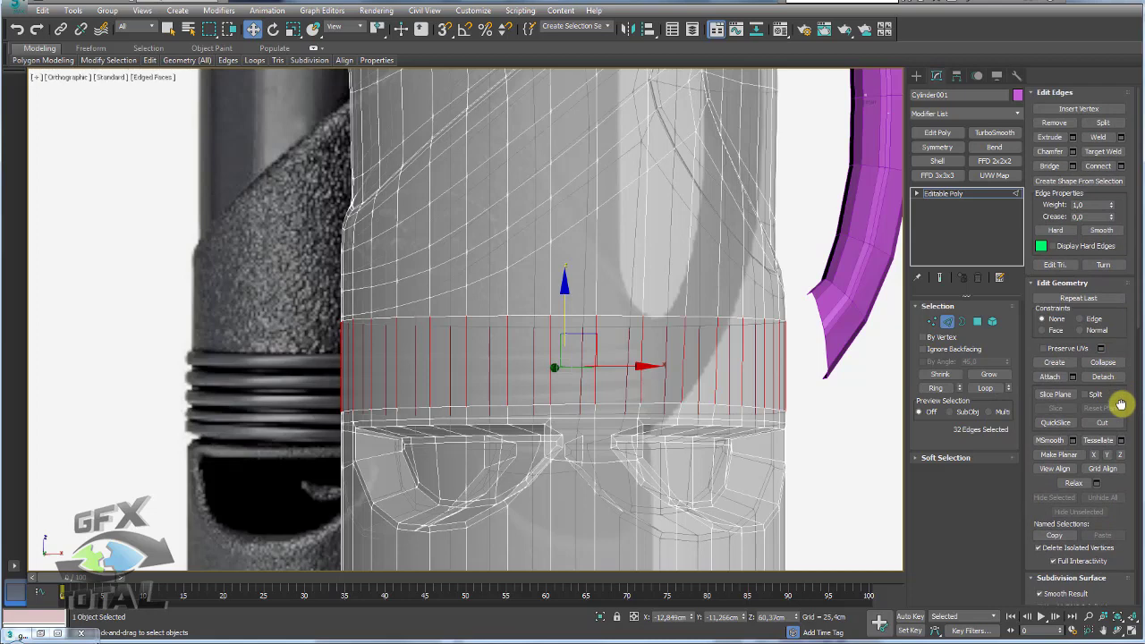
left_click(1120, 164)
left_click_drag(642, 317, 643, 309)
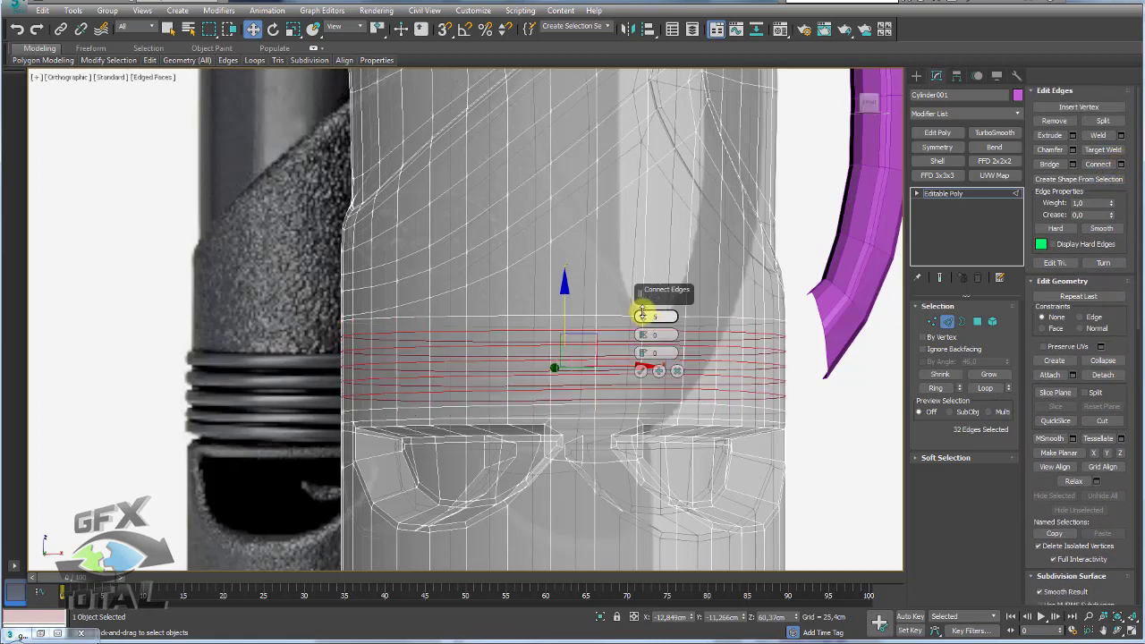
left_click(642, 372)
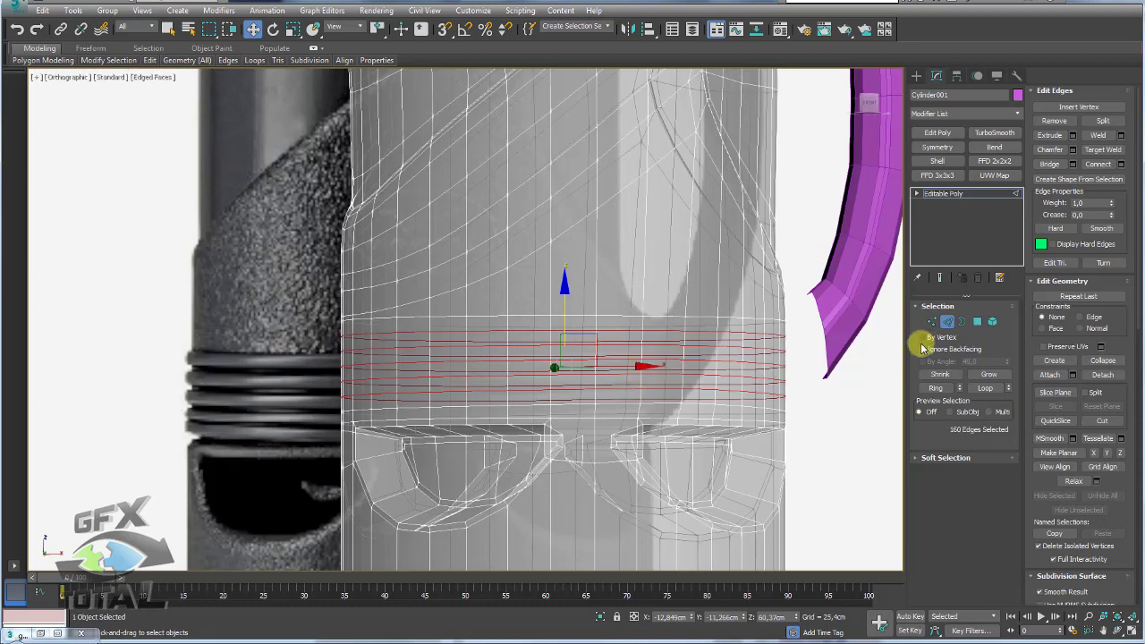
Turn off See-Through and extrude the new loops 2.192 cm high and 1.302 cm wide
key("alt+x")
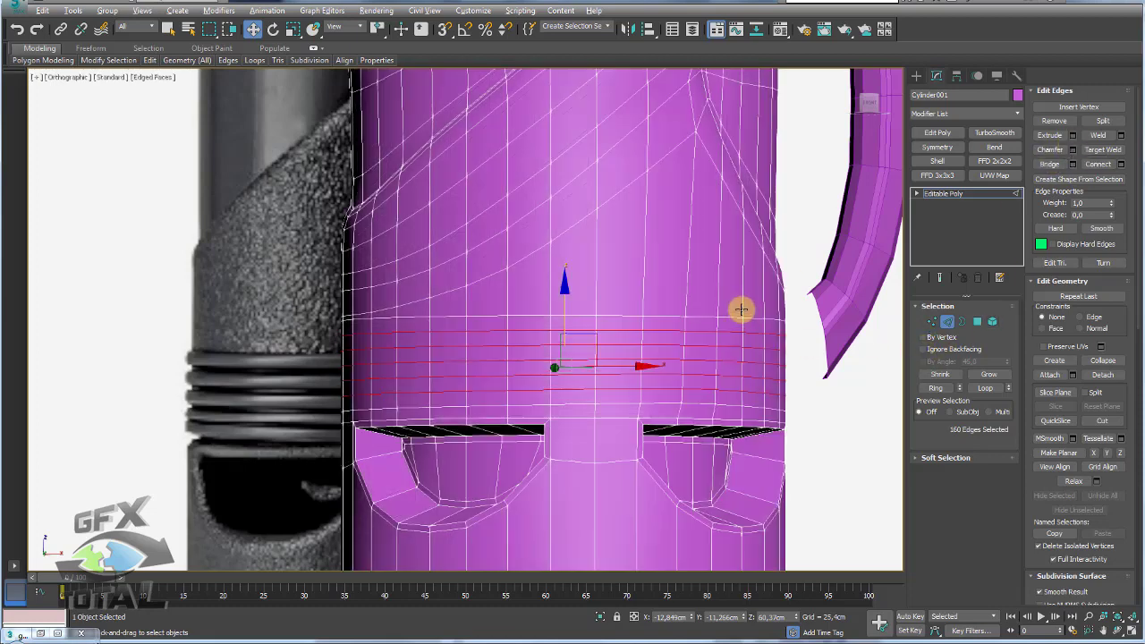
middle_click_drag(742, 307, 756, 335, "alt")
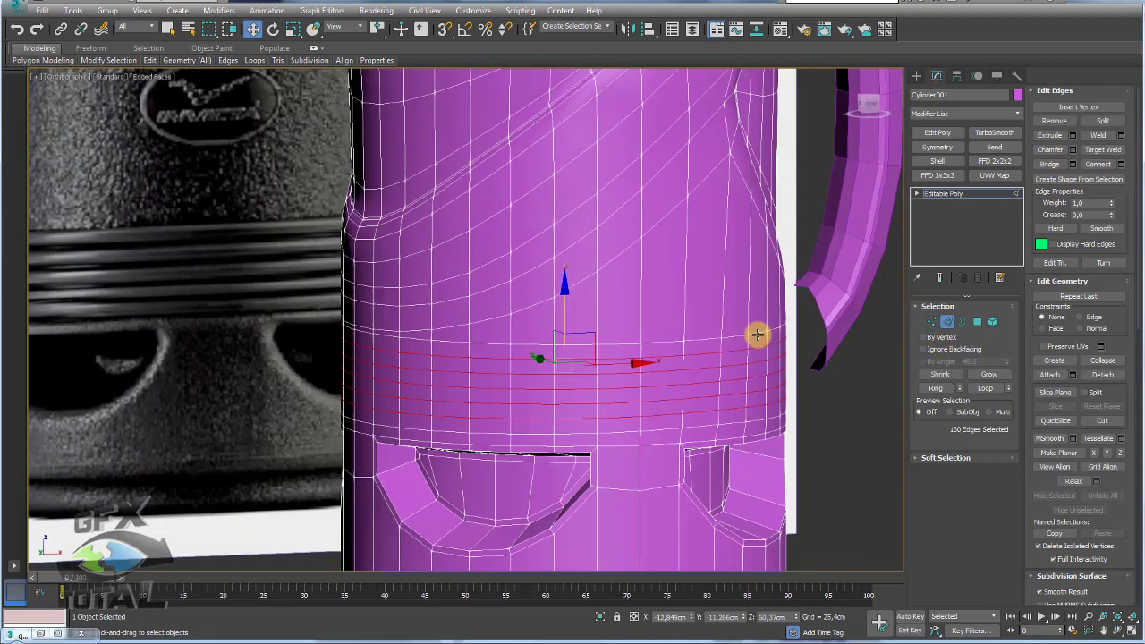
left_click(1072, 136)
left_click_drag(647, 327, 647, 338)
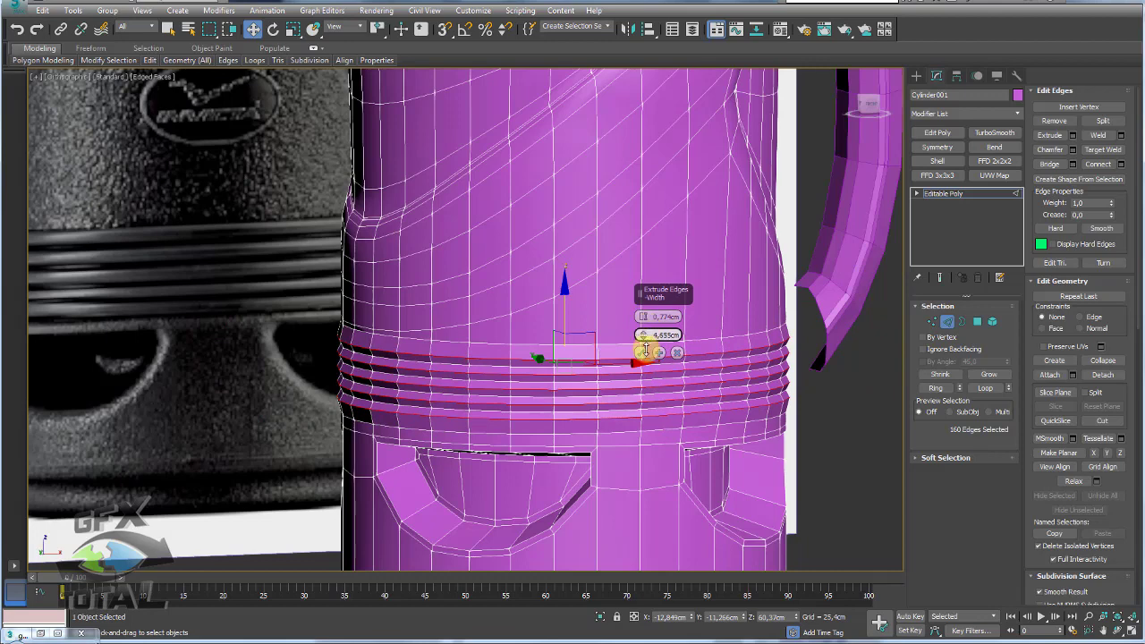
left_click_drag(645, 354, 650, 367)
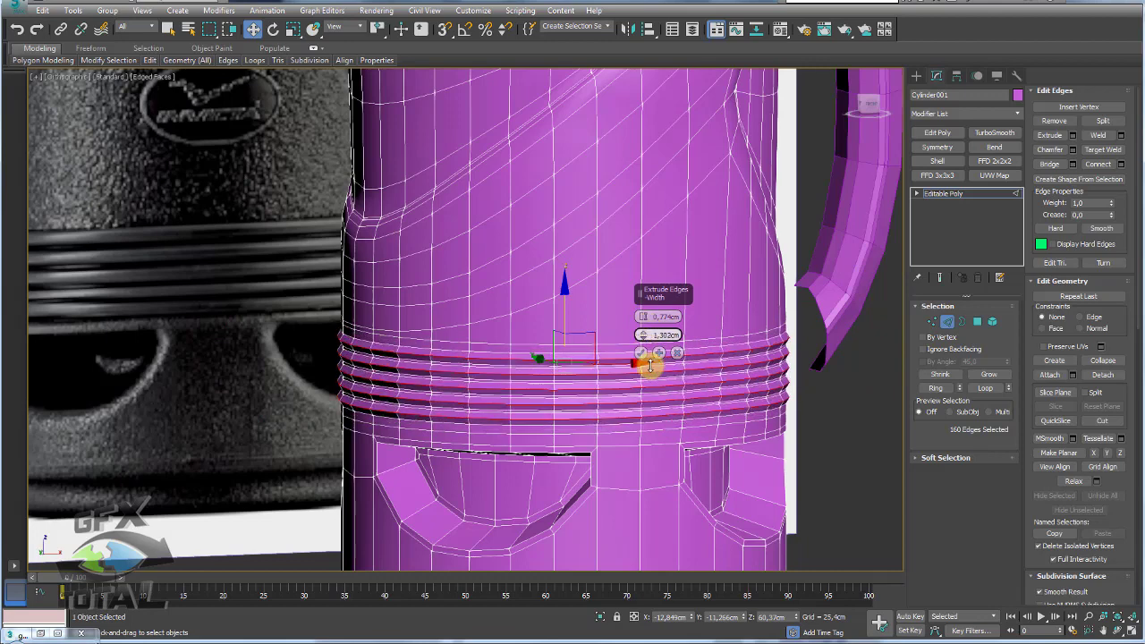
left_click_drag(644, 319, 651, 332)
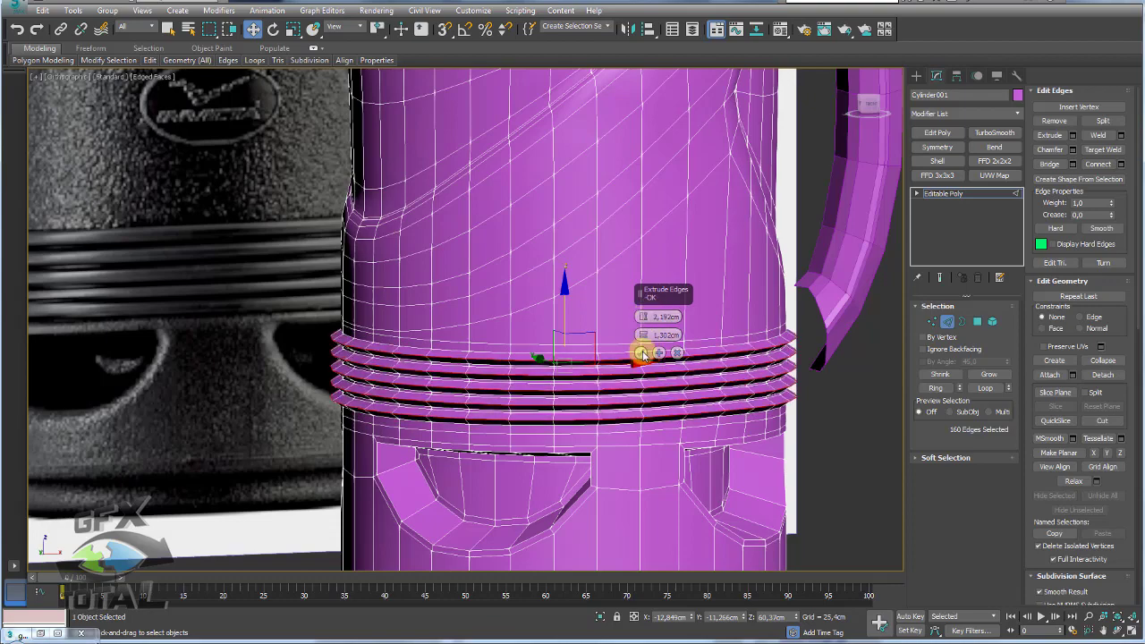
left_click(641, 352)
scroll(843, 340, "up", 1)
scroll(736, 289, "up", 4)
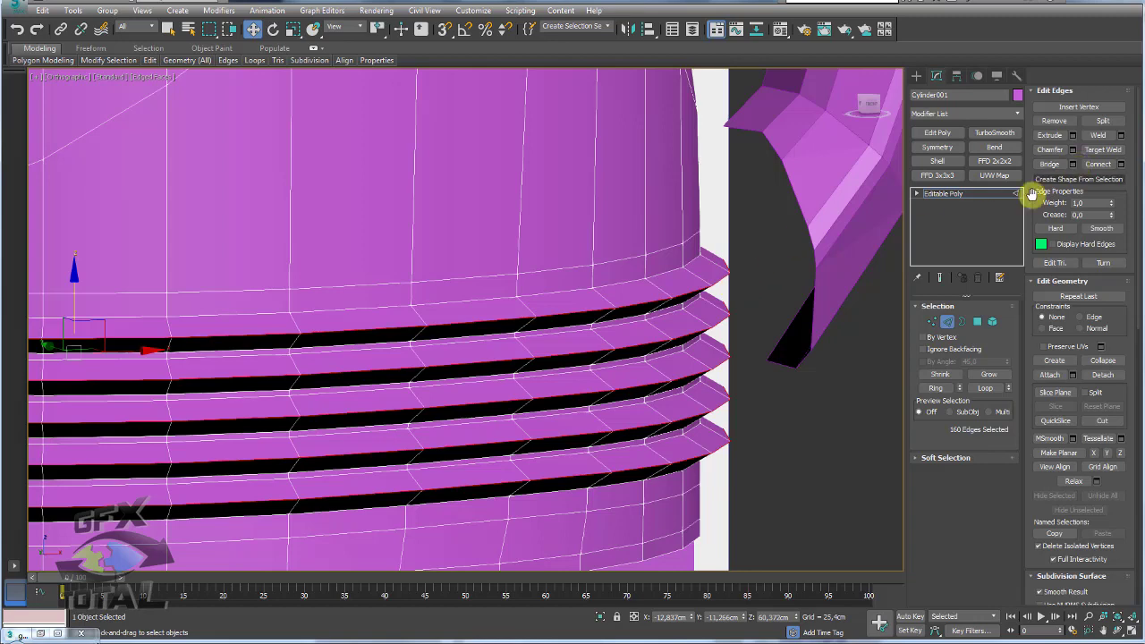
Chamfer the raised ring edges by about 1.046 cm
left_click(1072, 150)
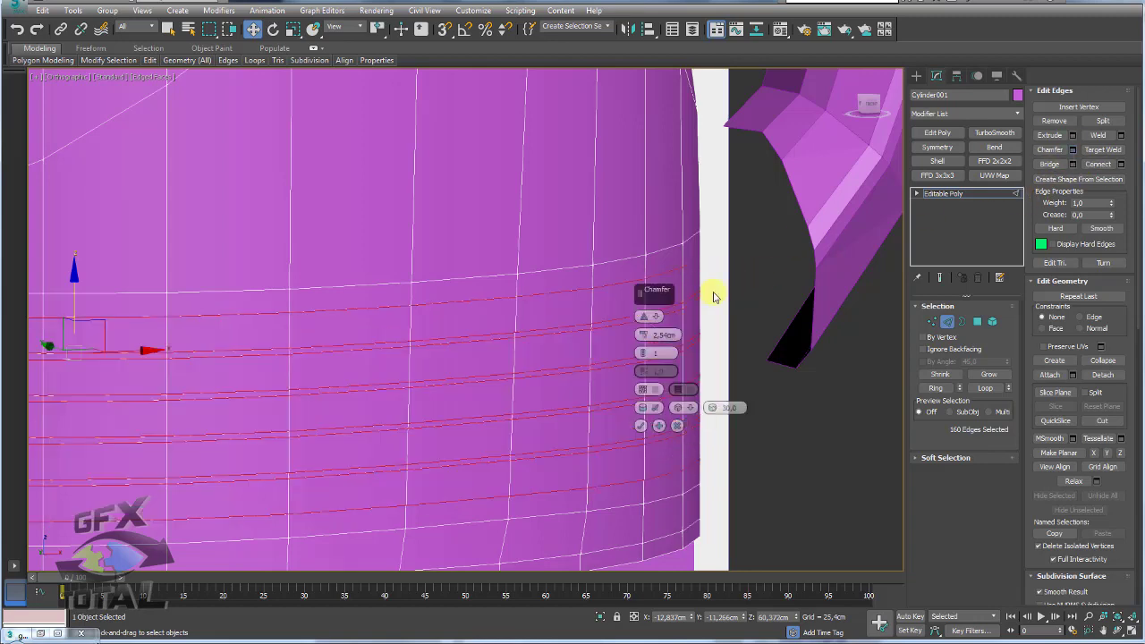
right_click(644, 336)
left_click_drag(644, 338, 666, 322)
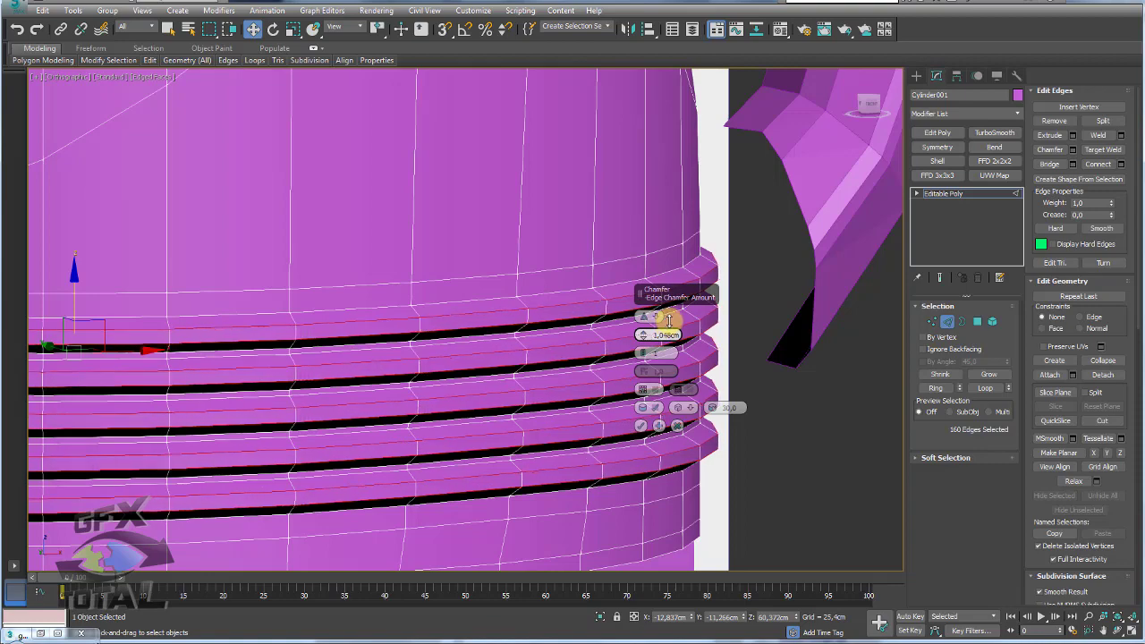
left_click(640, 426)
scroll(790, 294, "down", 5)
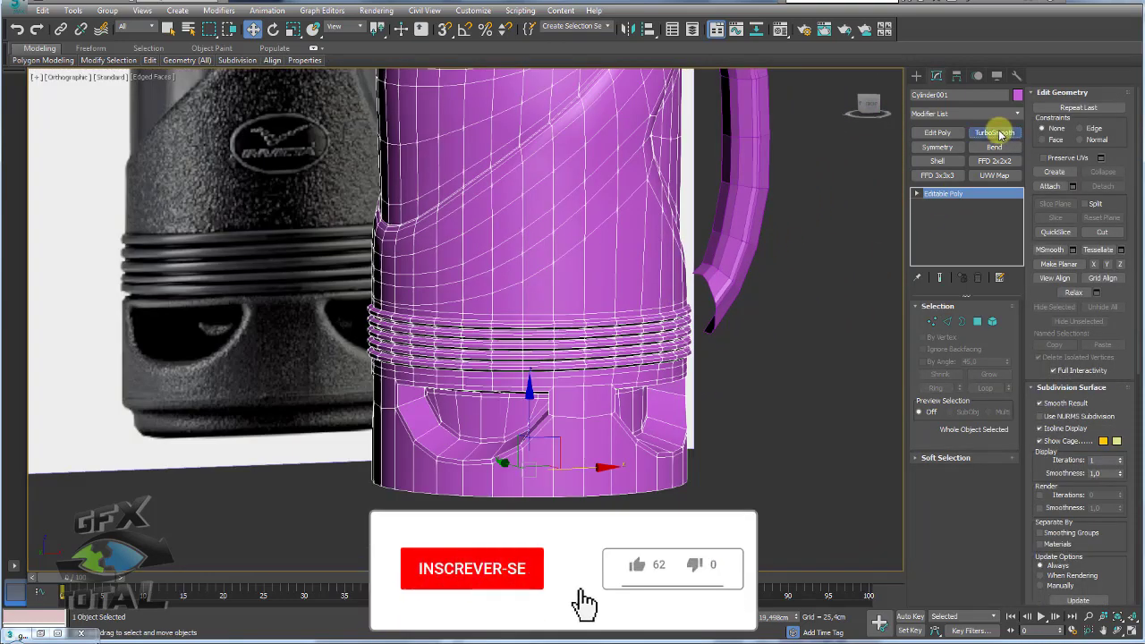
Add TurboSmooth (1 iteration) to Cylinder001 and inspect the rounded ribs with edged faces toggled
left_click(993, 132)
key("F4")
scroll(722, 370, "down", 4)
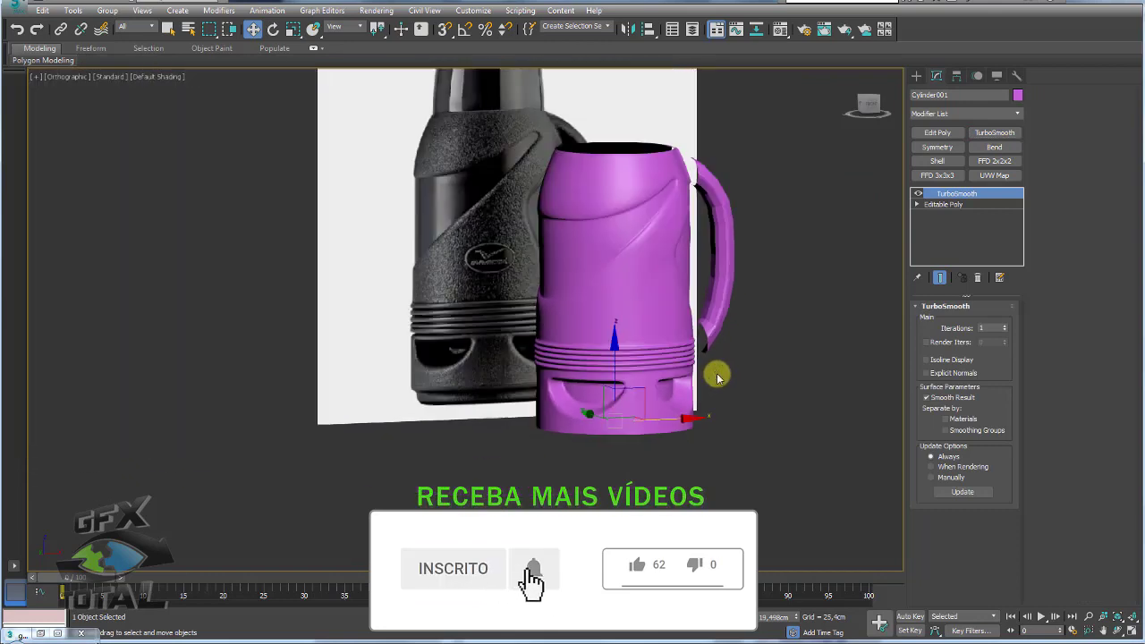
scroll(721, 375, "down", 2)
middle_click_drag(725, 404, 712, 384, "alt")
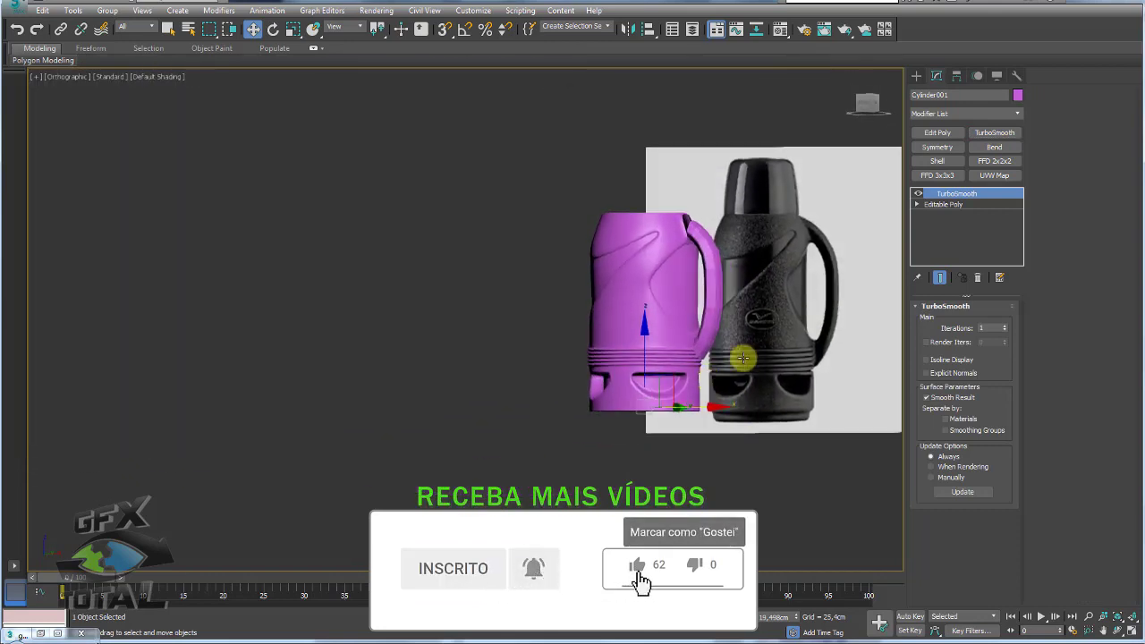
scroll(741, 358, "up", 4)
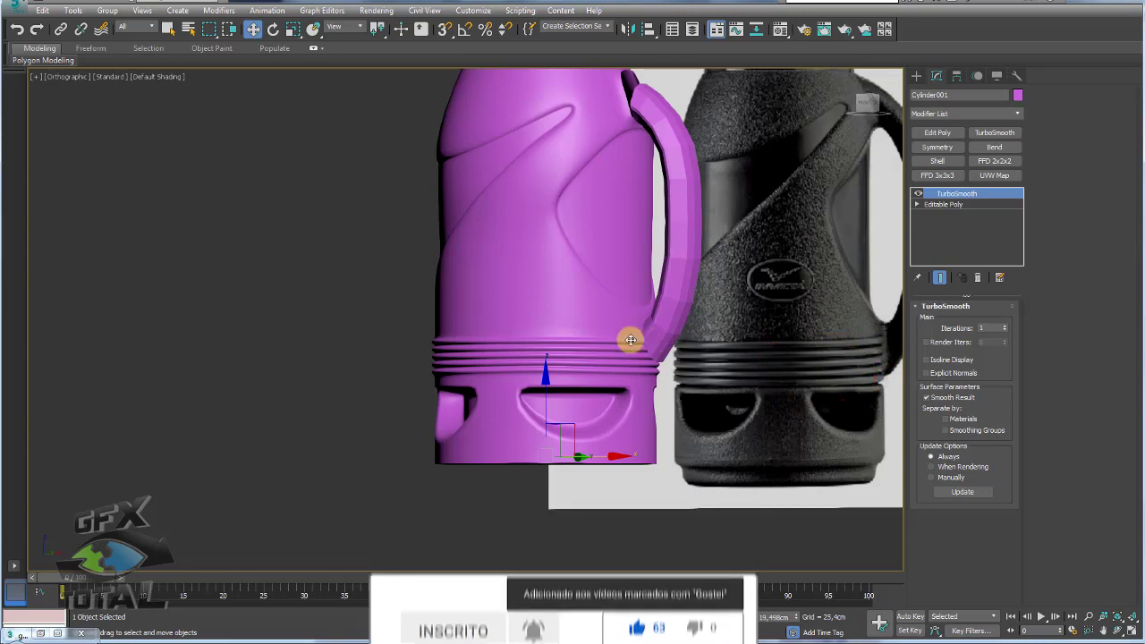
mouse_move(714, 363)
middle_mouse_down()
mouse_move(590, 390)
mouse_move(616, 365)
middle_mouse_up()
scroll(559, 365, "up", 4)
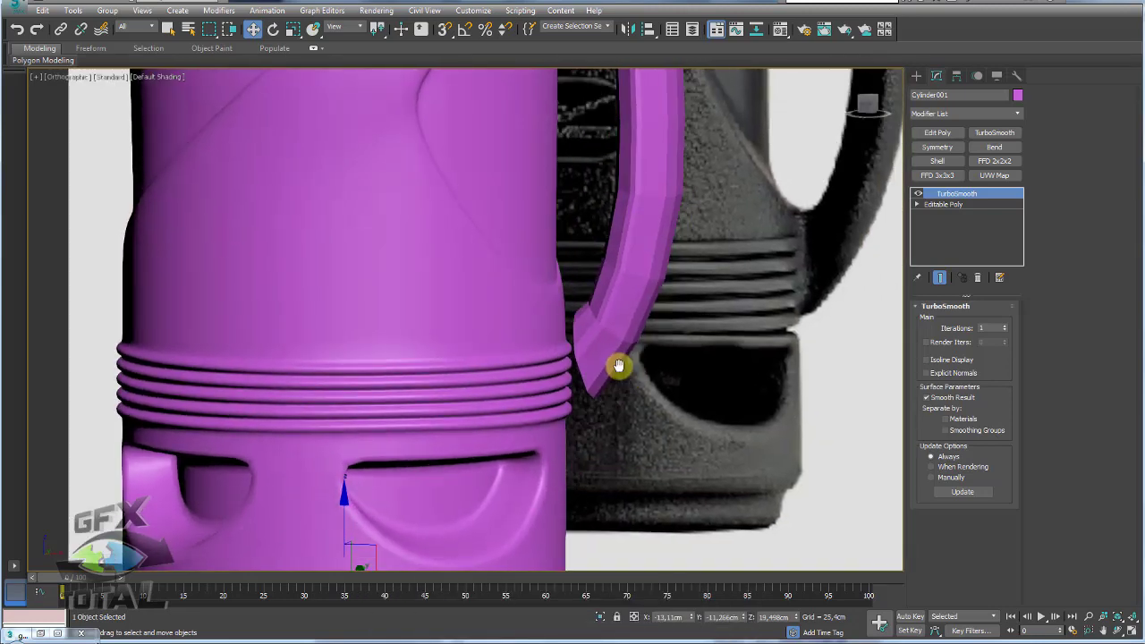
mouse_move(557, 319)
middle_mouse_down("alt")
mouse_move(602, 340)
mouse_move(539, 348)
middle_mouse_up("alt")
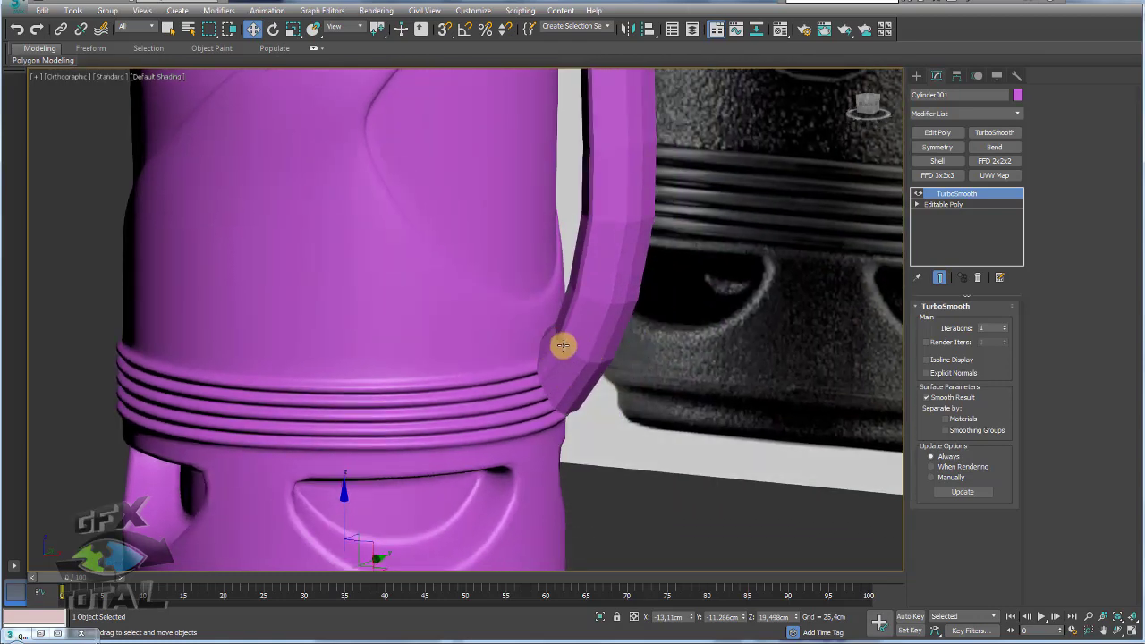
key("F4")
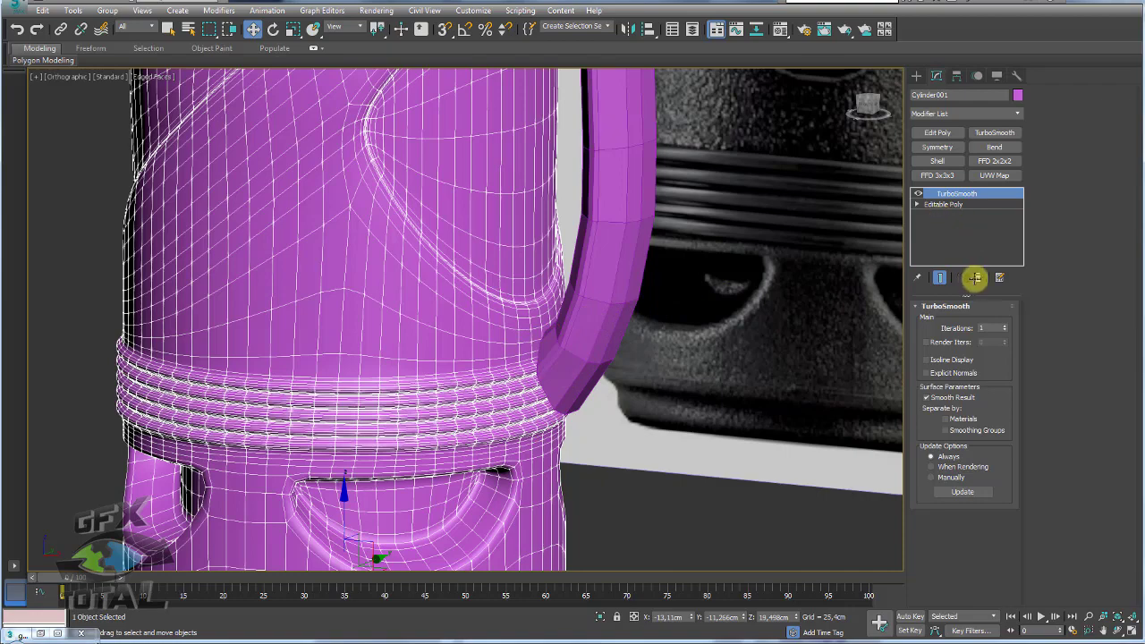
Remove the TurboSmooth preview and pull the handle's bottom edge loop flush against the body
left_click(976, 277)
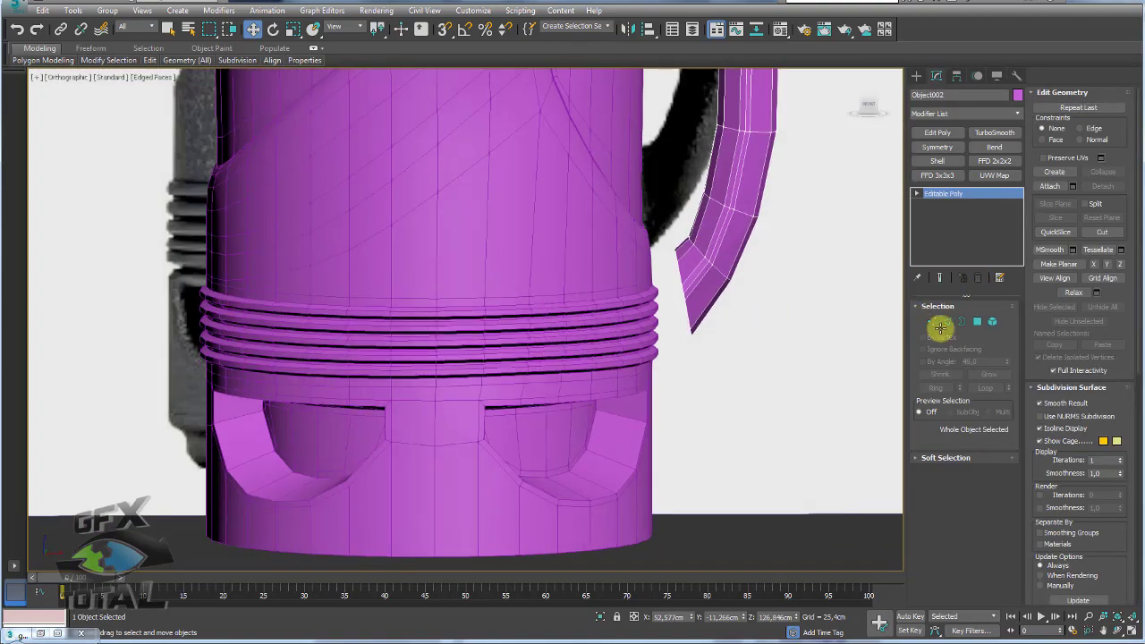
left_click(961, 321)
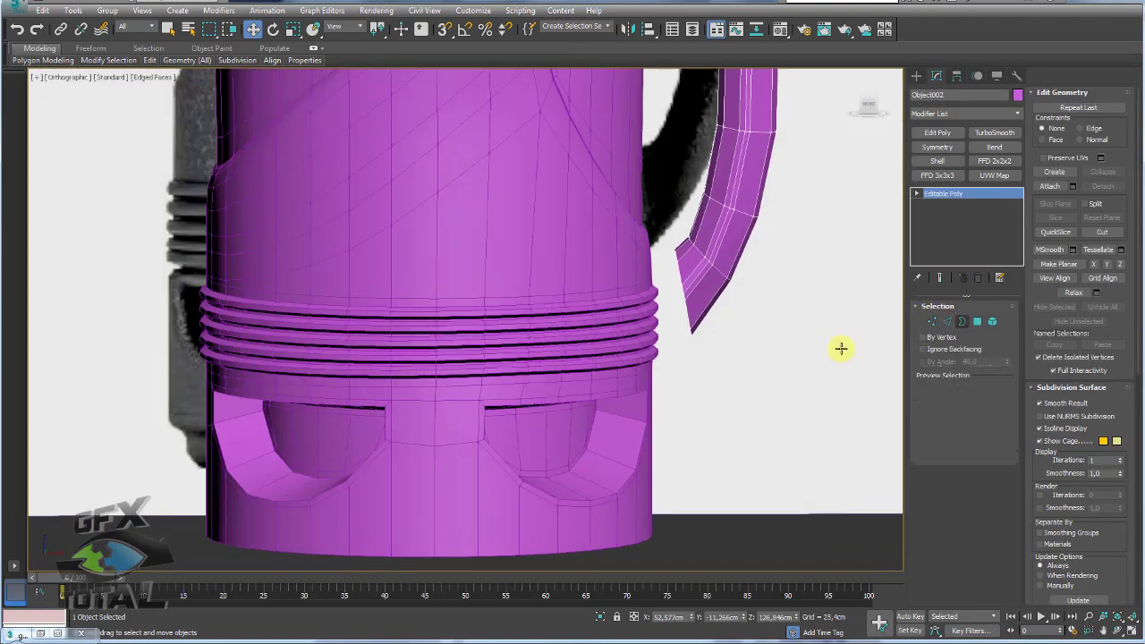
left_click(676, 283)
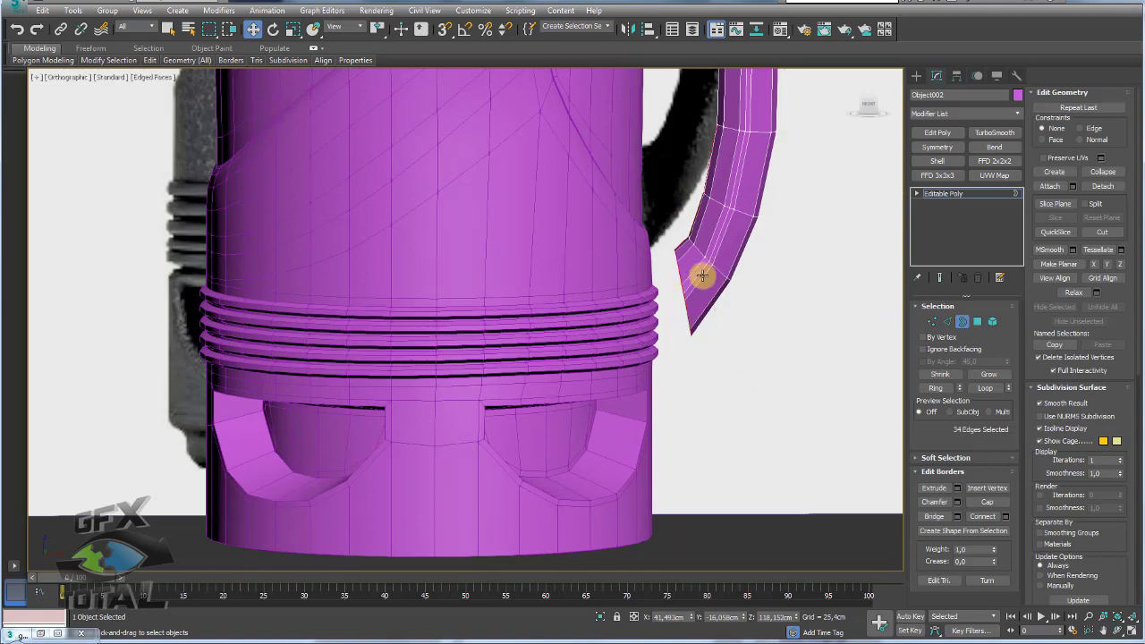
middle_click_drag(677, 304, 669, 331, "alt")
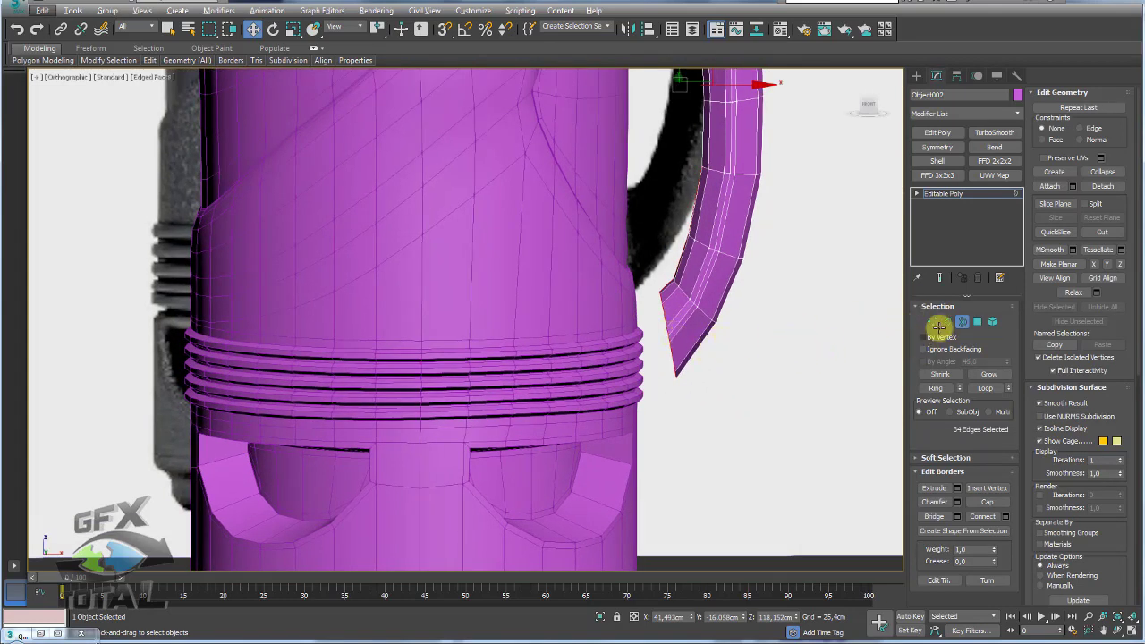
left_click(941, 324)
mouse_move(693, 359)
middle_mouse_down("alt")
mouse_move(500, 349)
mouse_move(681, 306)
middle_mouse_up("alt")
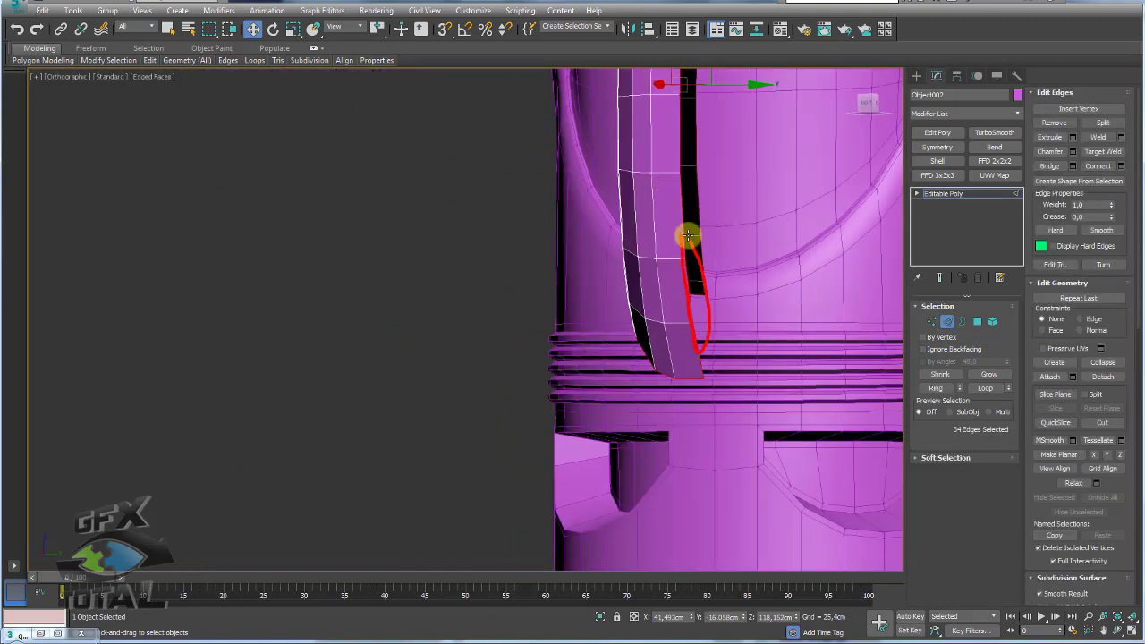
double_click(687, 378)
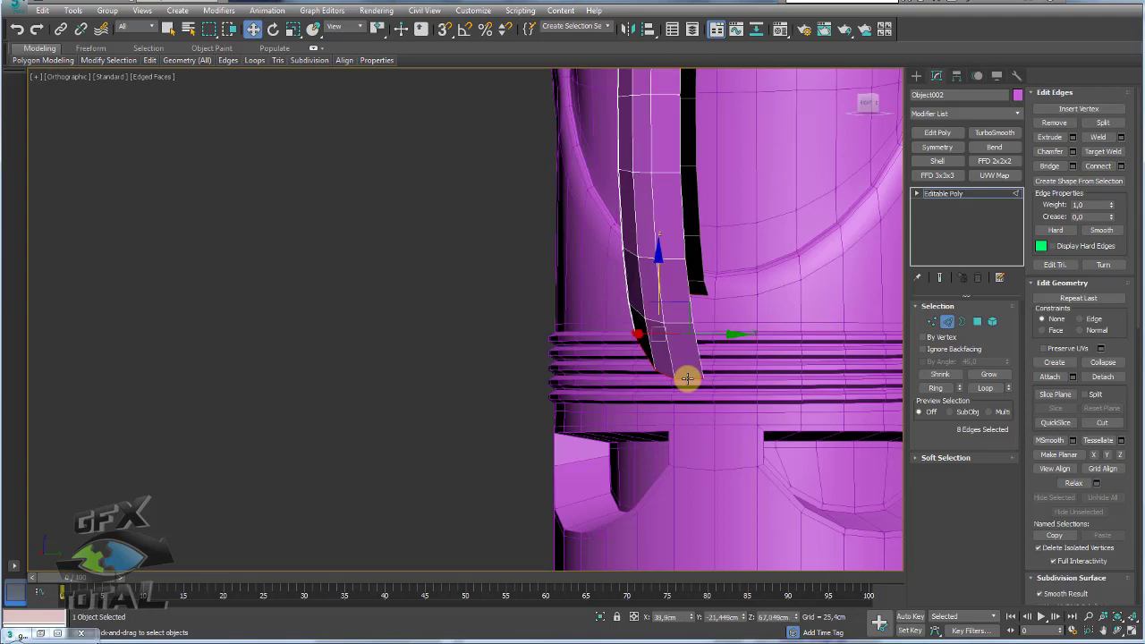
mouse_move(685, 378)
middle_mouse_down("alt")
mouse_move(651, 357)
mouse_move(766, 365)
mouse_move(762, 347)
middle_mouse_up("alt")
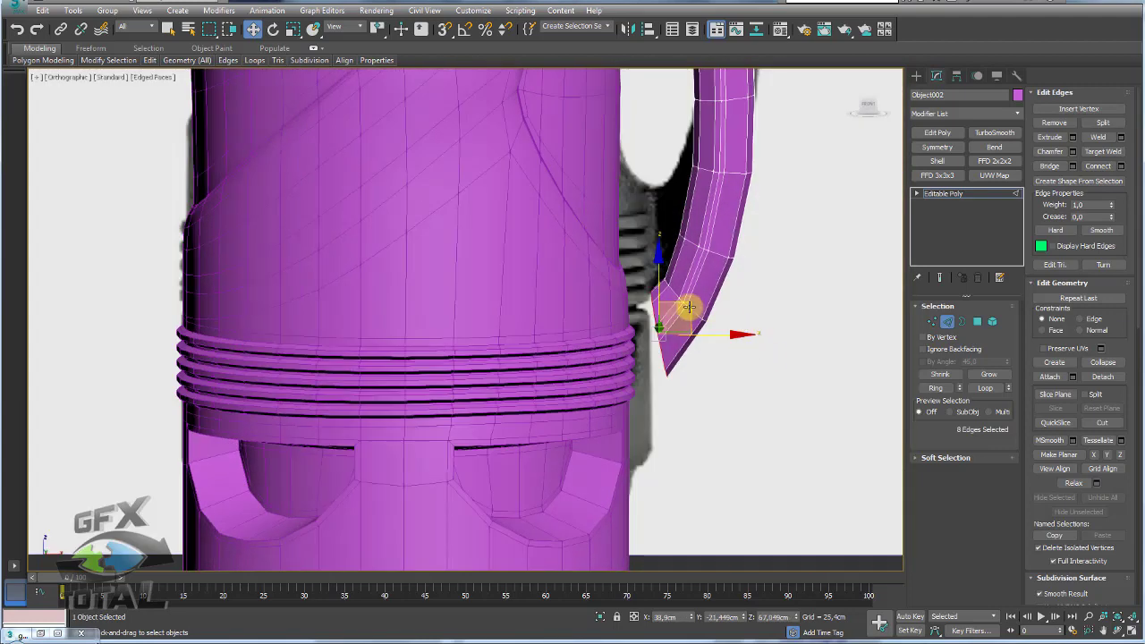
left_click_drag(685, 306, 655, 318)
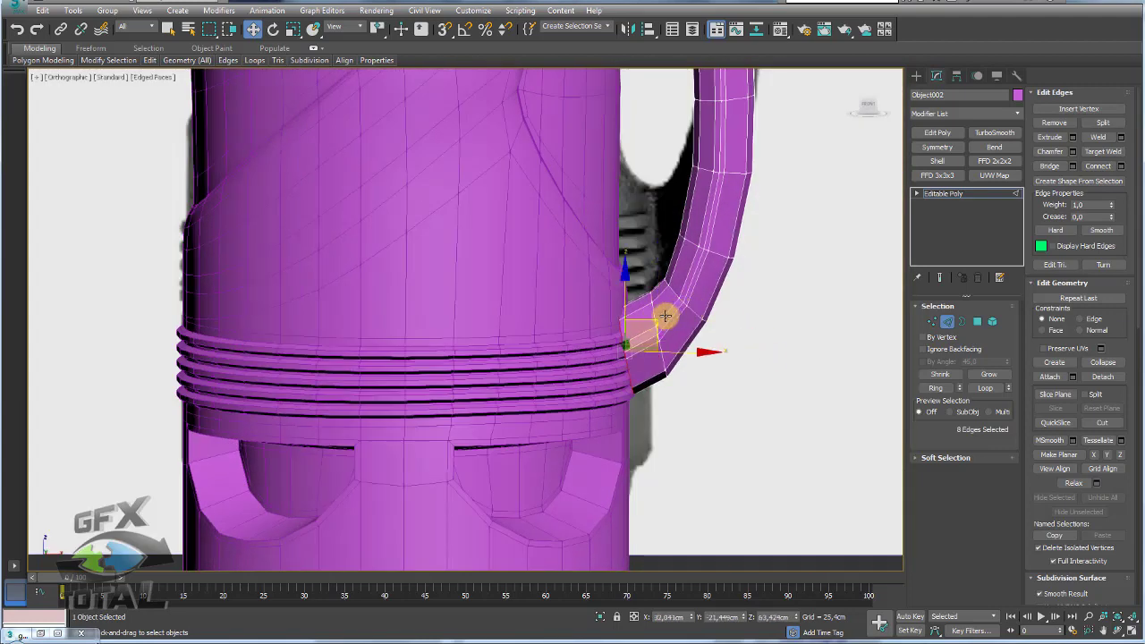
key("f")
scroll(510, 279, "up", 4)
scroll(483, 246, "up", 3)
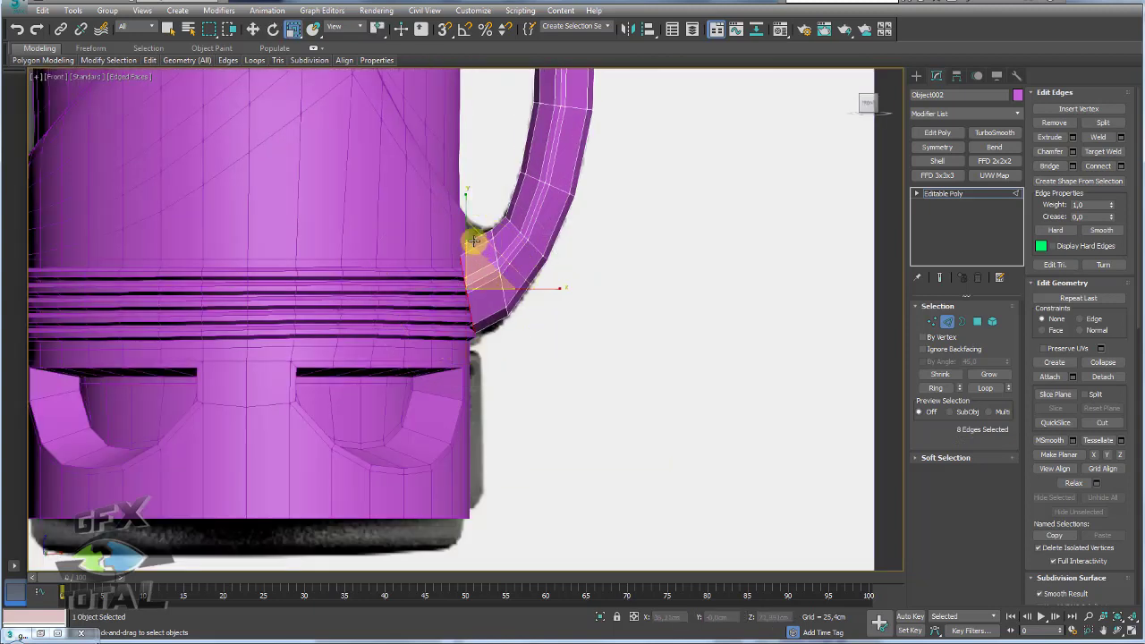
left_click_drag(474, 240, 466, 179)
key("e")
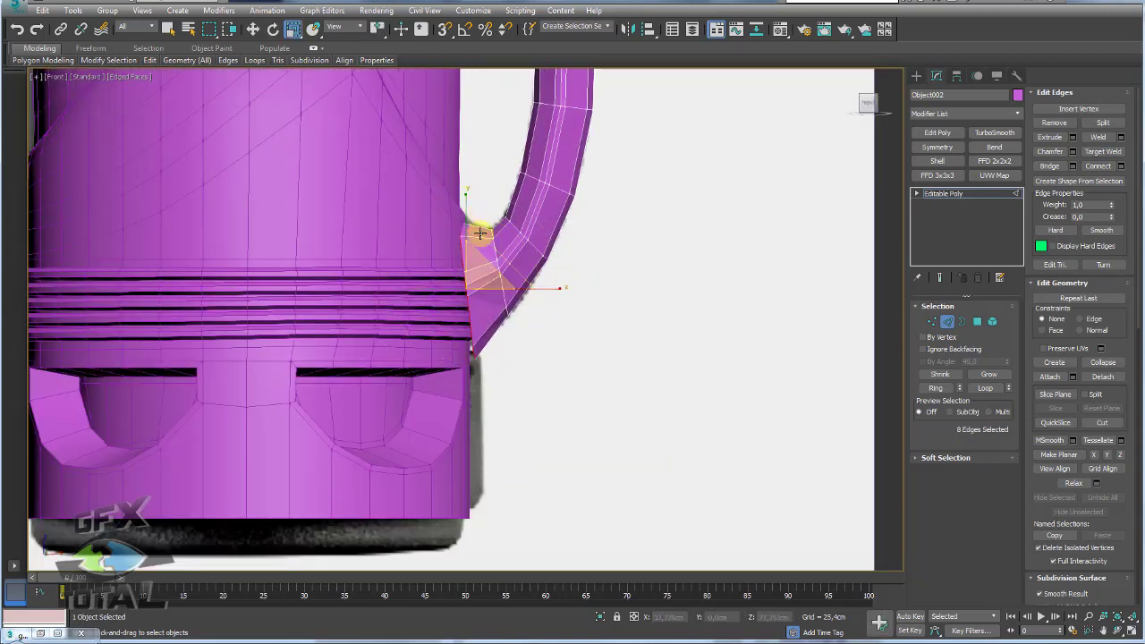
key("w")
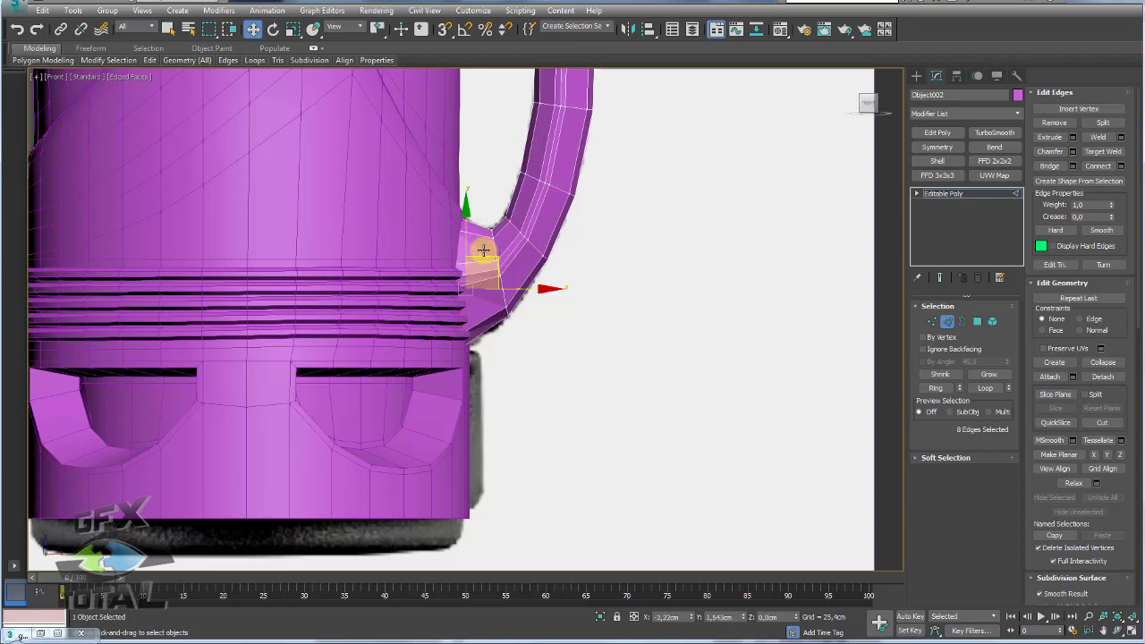
key("e")
key("r")
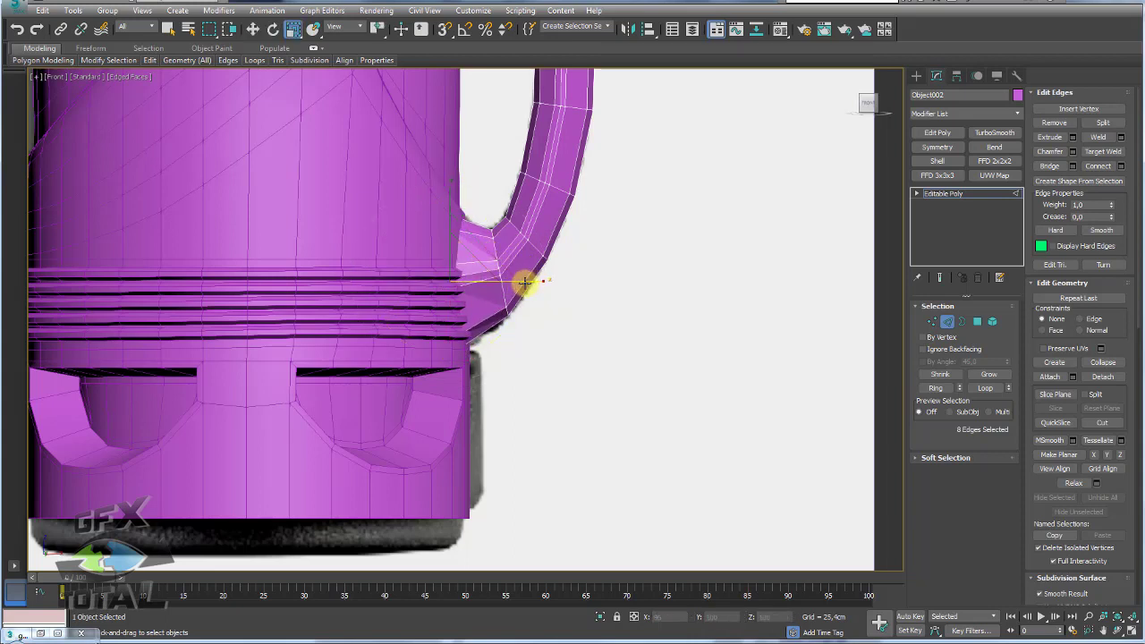
Connect a new edge loop across the handle's edge ring near the joint, scaling and nudging it into place
left_click(503, 297)
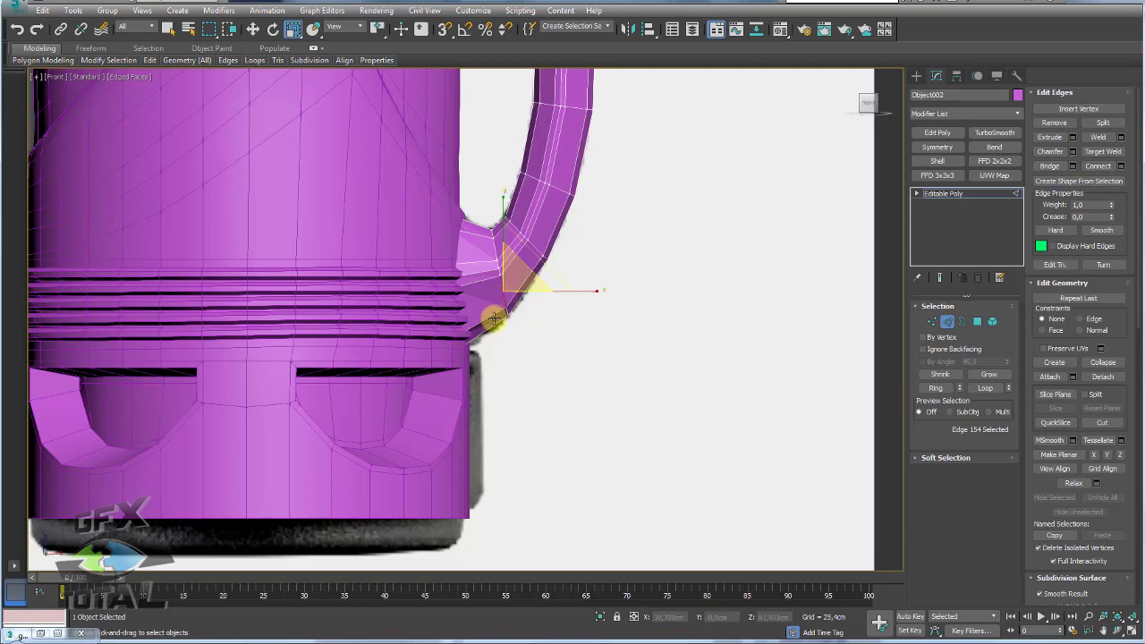
left_click(490, 320)
left_click_drag(481, 206, 483, 255)
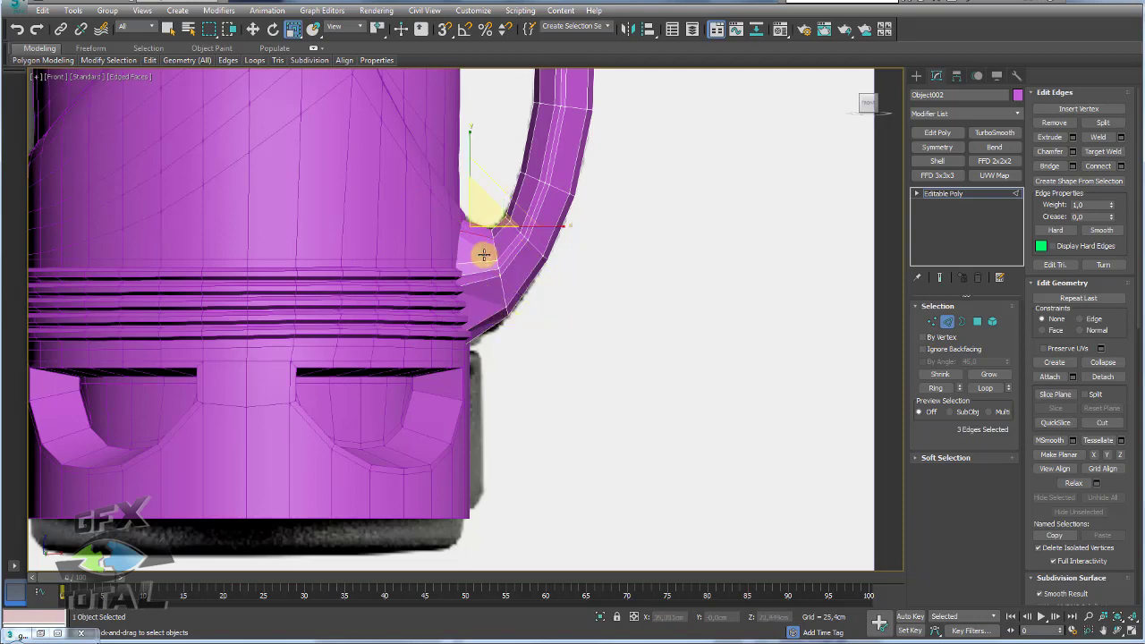
left_click(929, 387)
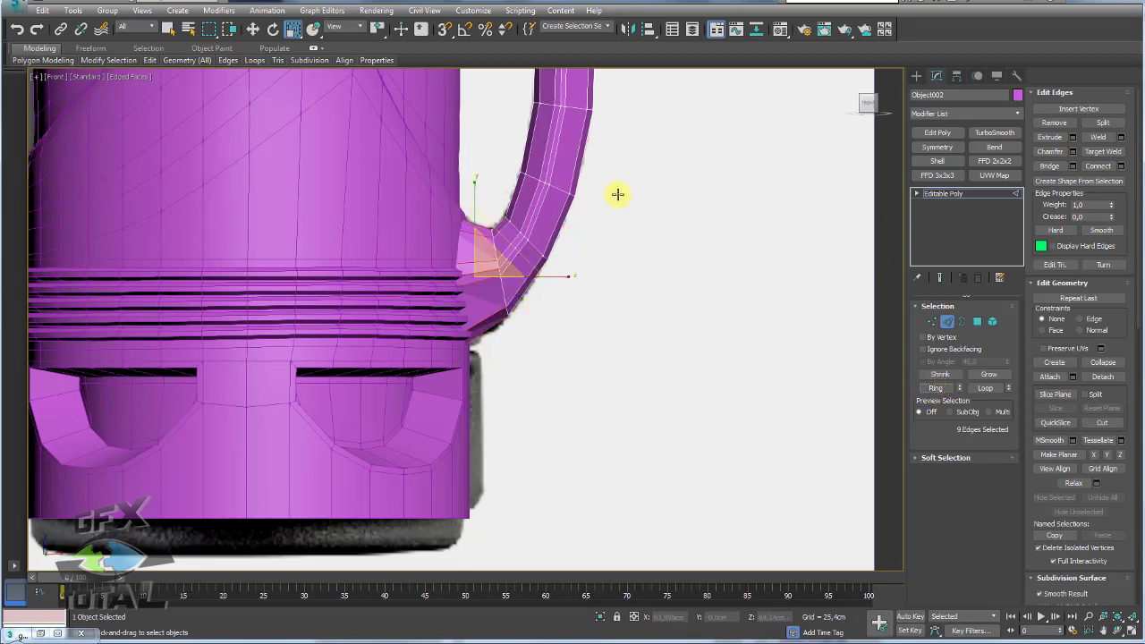
left_click(1098, 165)
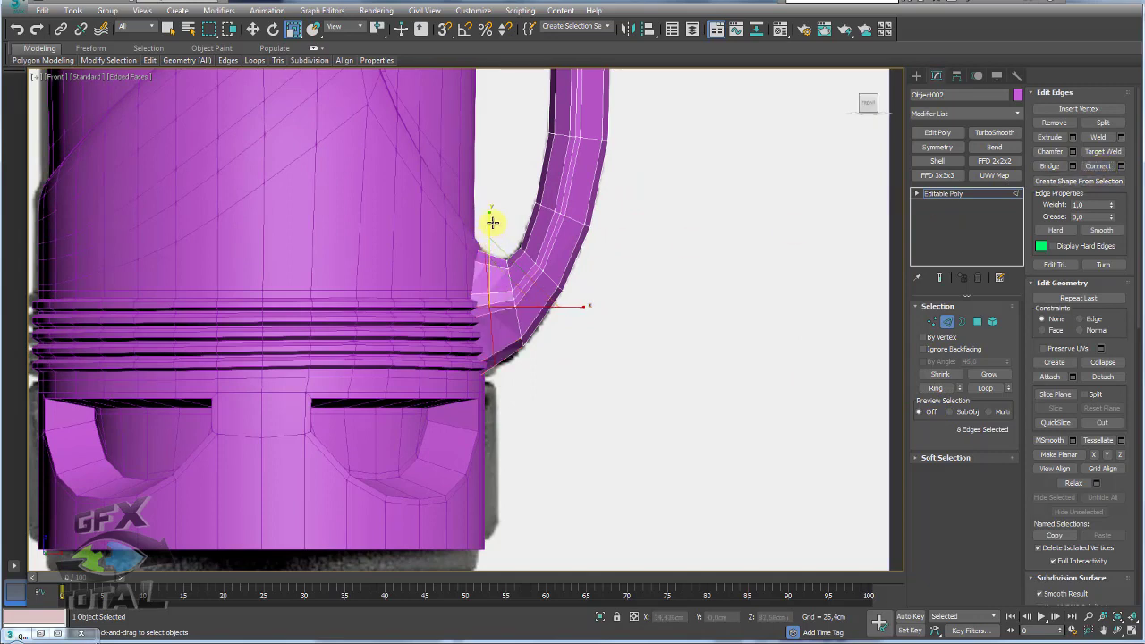
left_click_drag(491, 216, 493, 215)
key("w")
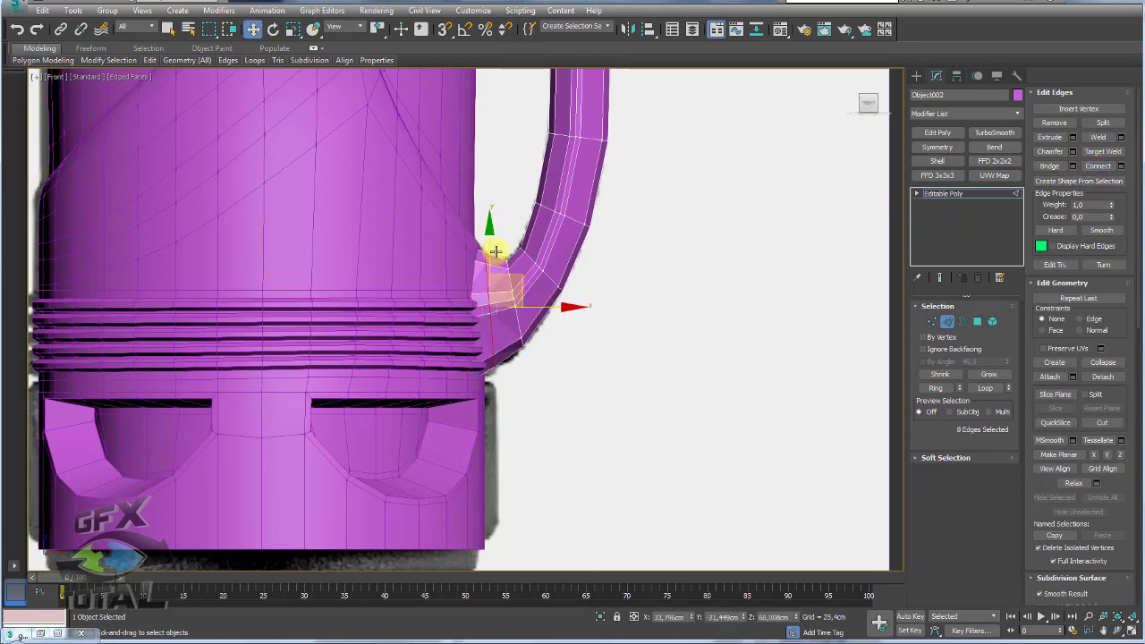
left_click_drag(519, 279, 529, 281)
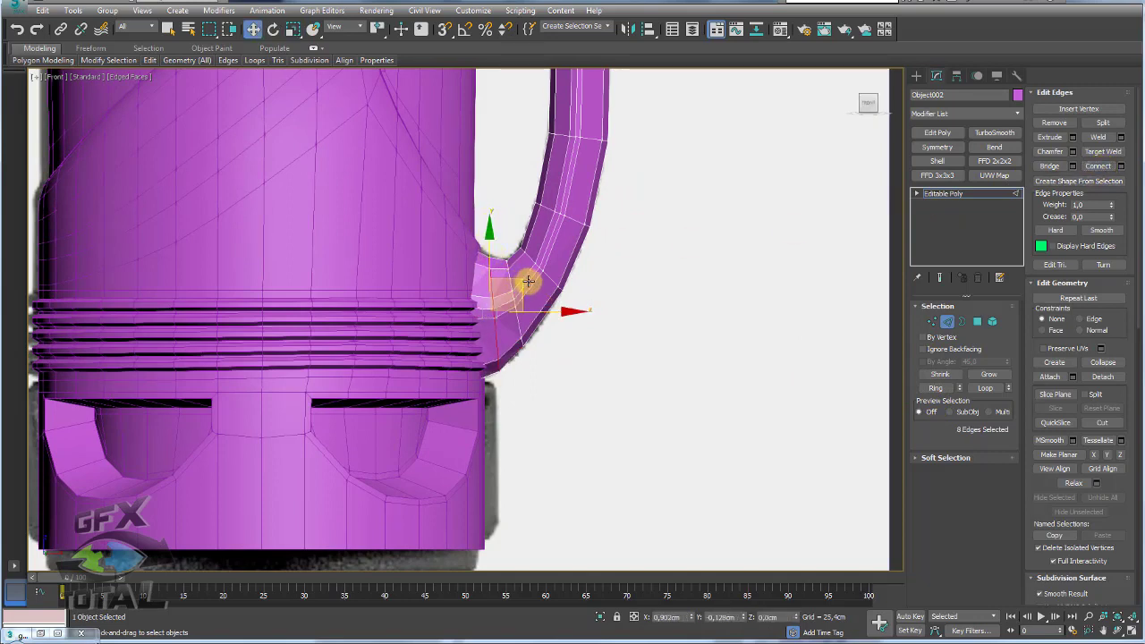
left_click(944, 188)
scroll(706, 373, "down", 5)
scroll(558, 230, "up", 4)
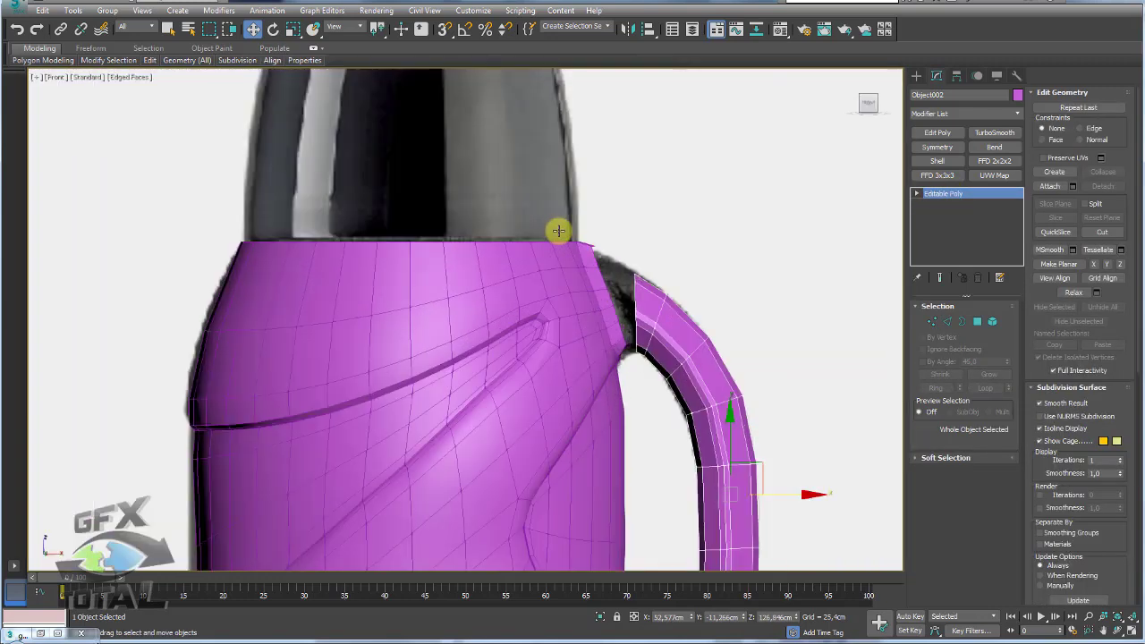
scroll(558, 231, "up", 2)
left_click(577, 294)
scroll(706, 327, "down", 3)
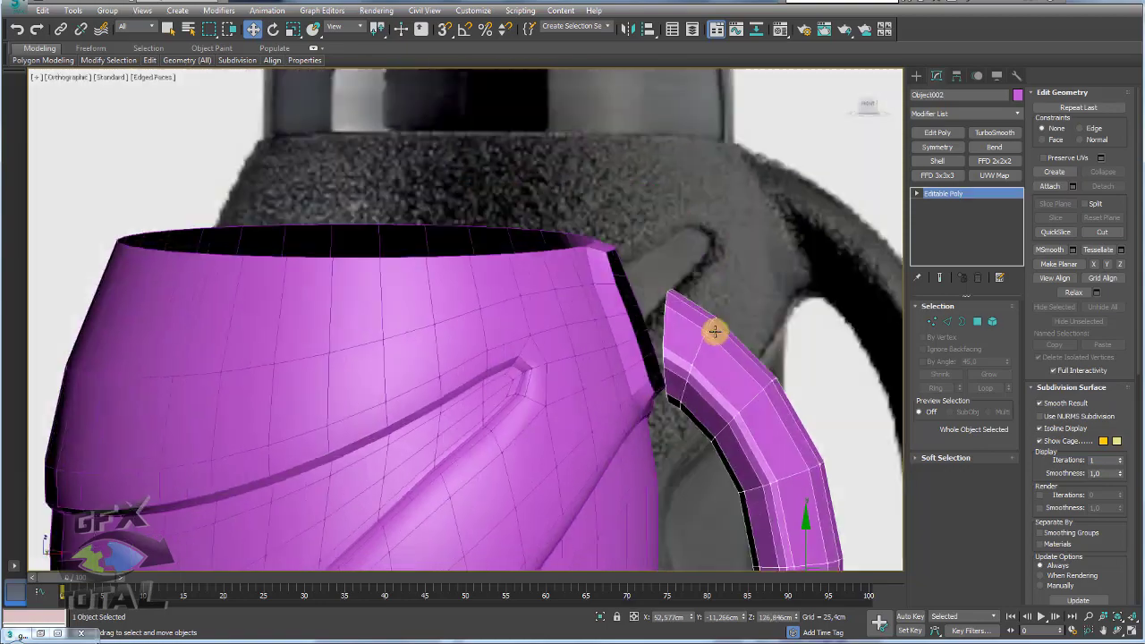
mouse_move(716, 330)
middle_mouse_down("alt")
mouse_move(703, 350)
mouse_move(621, 340)
middle_mouse_up("alt")
scroll(686, 327, "down", 2)
mouse_move(687, 327)
middle_mouse_down("alt")
mouse_move(635, 345)
mouse_move(606, 262)
mouse_move(674, 317)
mouse_move(642, 295)
mouse_move(620, 223)
mouse_move(527, 192)
middle_mouse_up("alt")
scroll(527, 191, "up", 3)
scroll(577, 314, "down", 2)
left_click(576, 314)
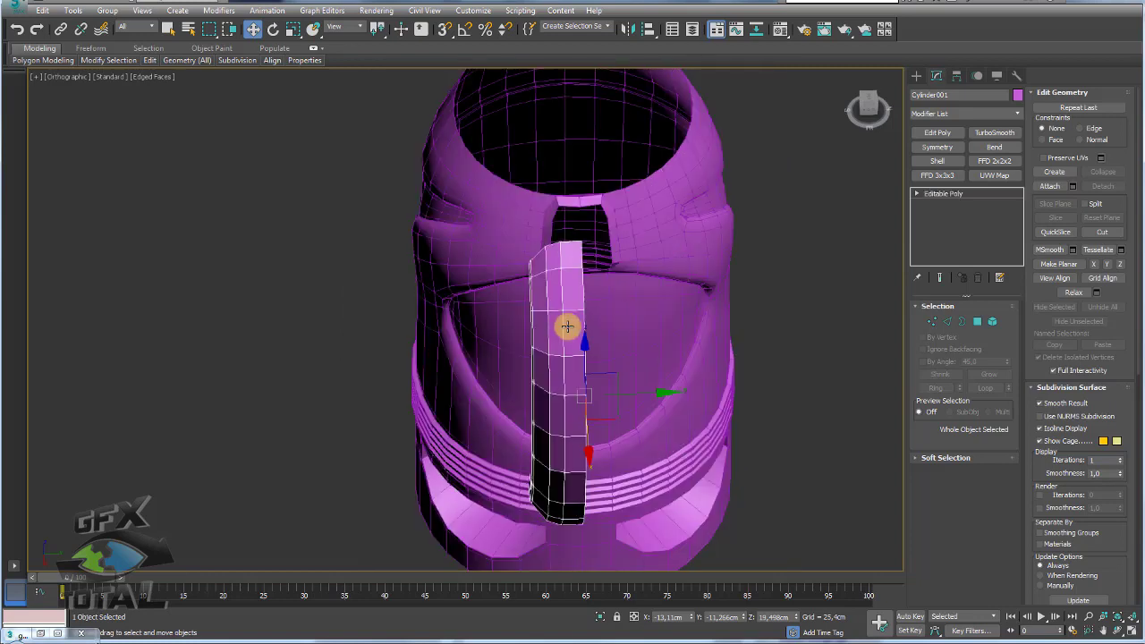
mouse_move(569, 327)
middle_mouse_down("alt")
mouse_move(610, 304)
mouse_move(608, 322)
middle_mouse_up("alt")
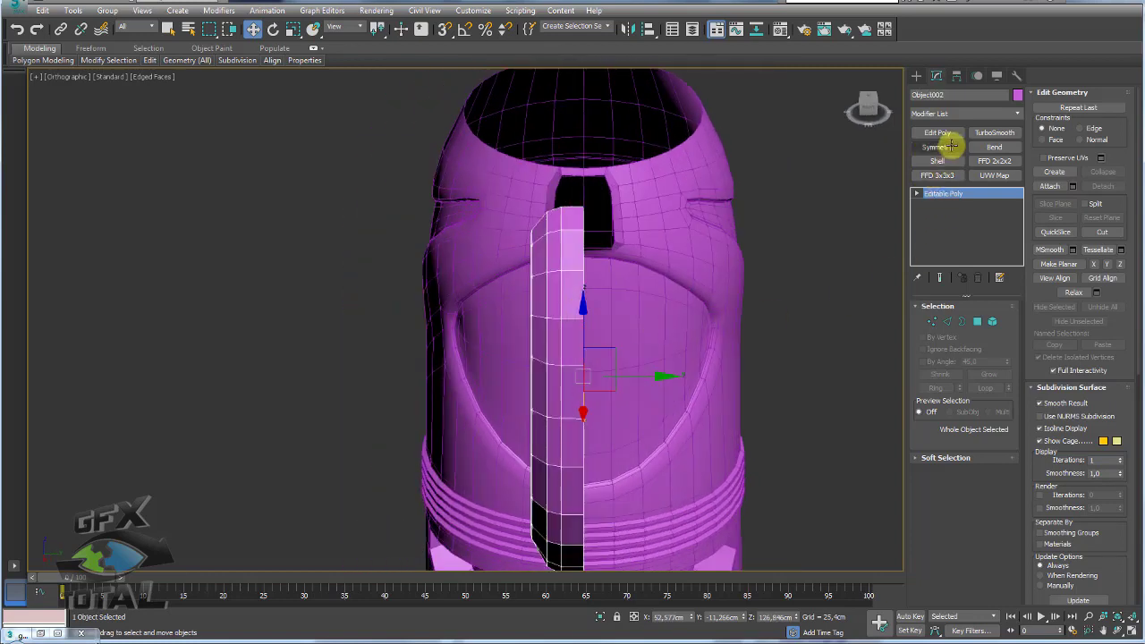
Add a Symmetry modifier to the handle, mirroring on the Y axis with Flip
left_click(937, 143)
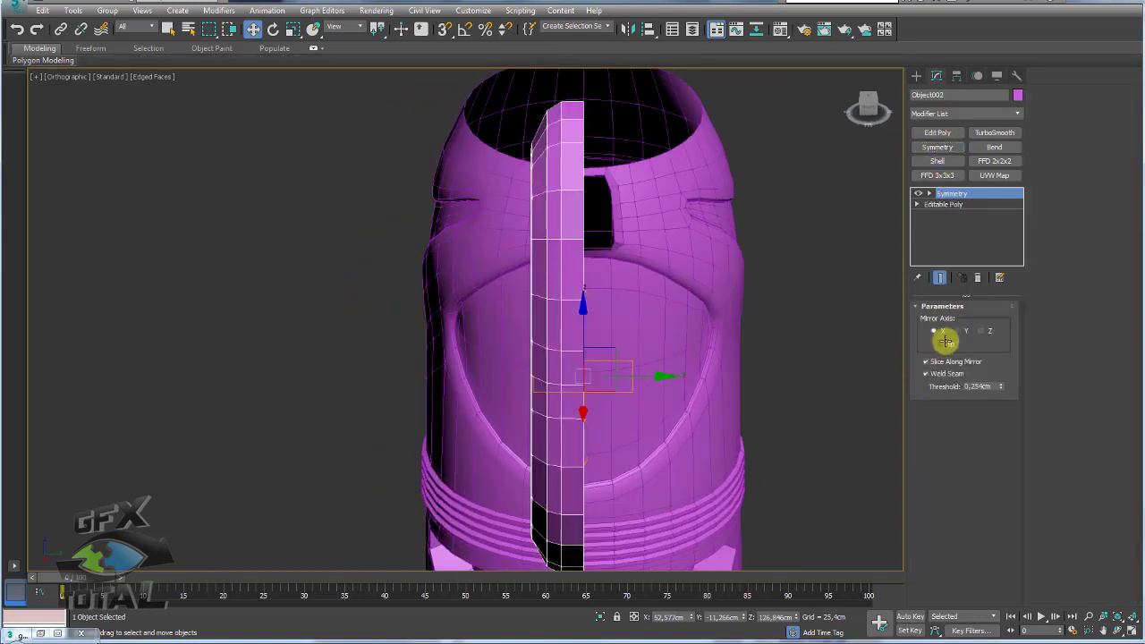
left_click(955, 330)
left_click(939, 343)
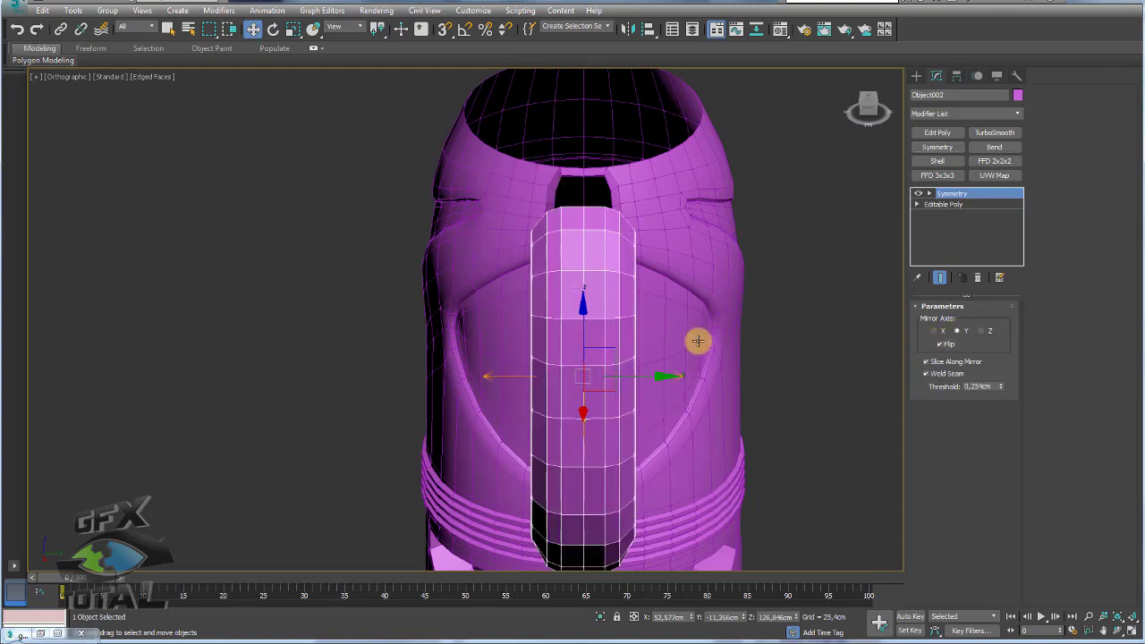
mouse_move(695, 340)
middle_mouse_down("alt")
mouse_move(695, 376)
mouse_move(746, 367)
mouse_move(670, 348)
mouse_move(656, 243)
mouse_move(642, 274)
middle_mouse_up("alt")
Scale the handle to 50% on Y and convert it to Editable Poly
key("e")
key("r")
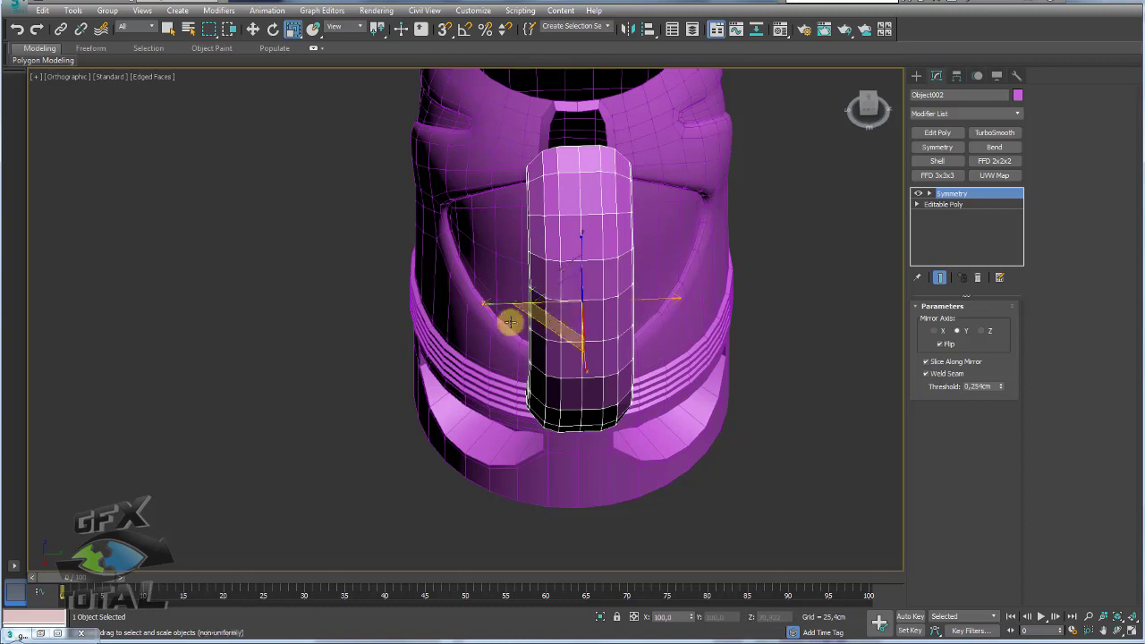
left_click_drag(490, 305, 524, 306)
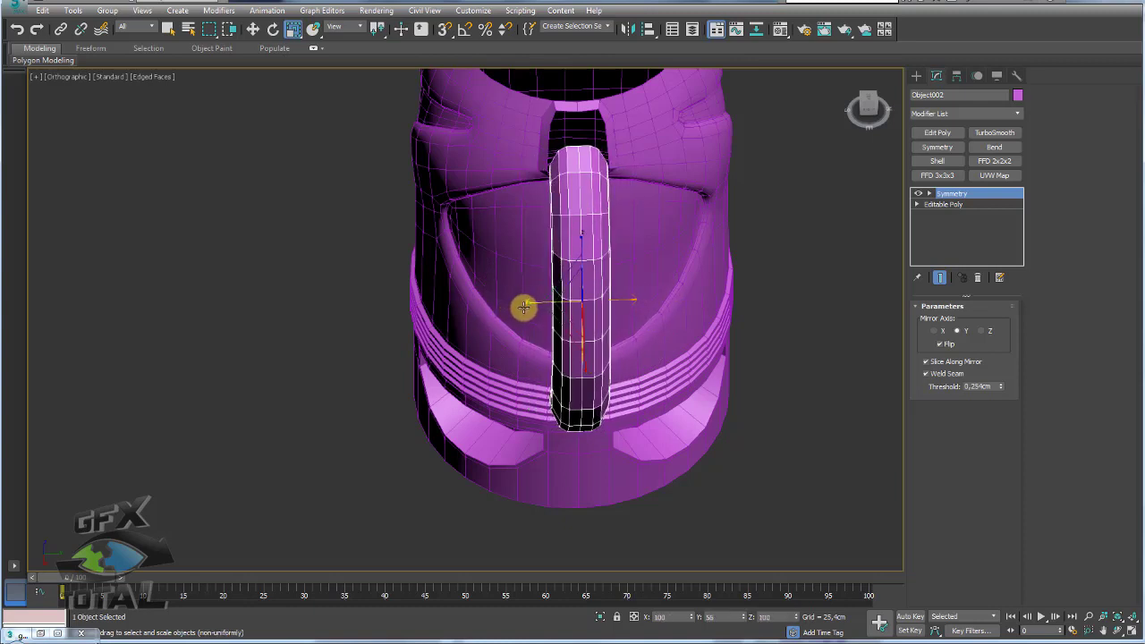
mouse_move(516, 302)
middle_mouse_down("alt")
mouse_move(626, 258)
mouse_move(615, 349)
mouse_move(528, 352)
mouse_move(534, 367)
middle_mouse_up("alt")
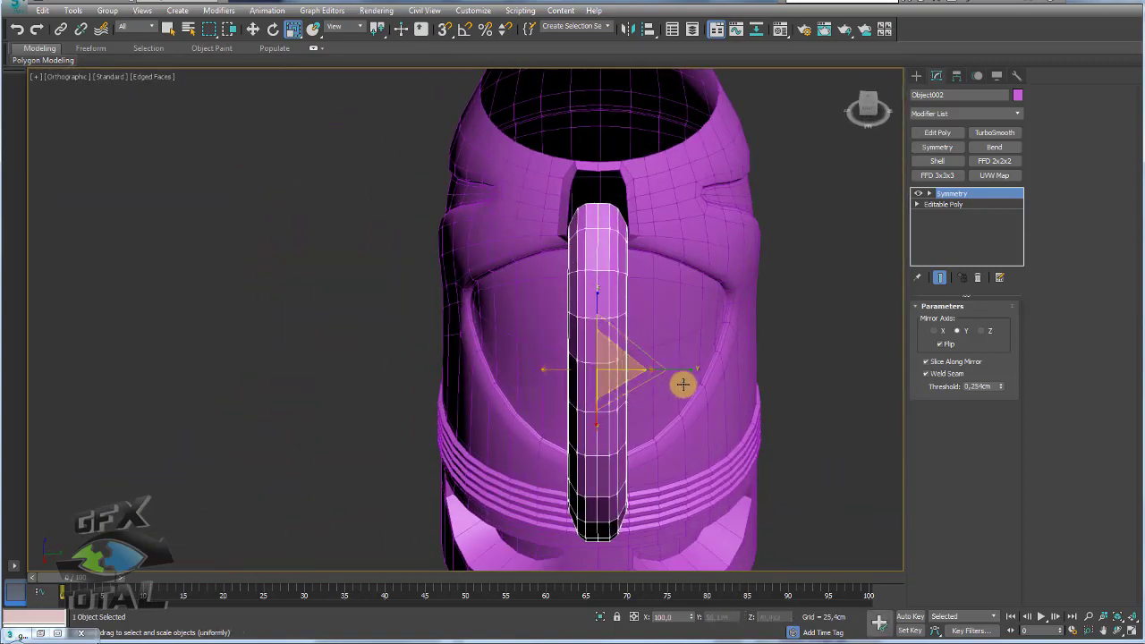
left_click_drag(687, 371, 682, 373)
right_click(587, 341)
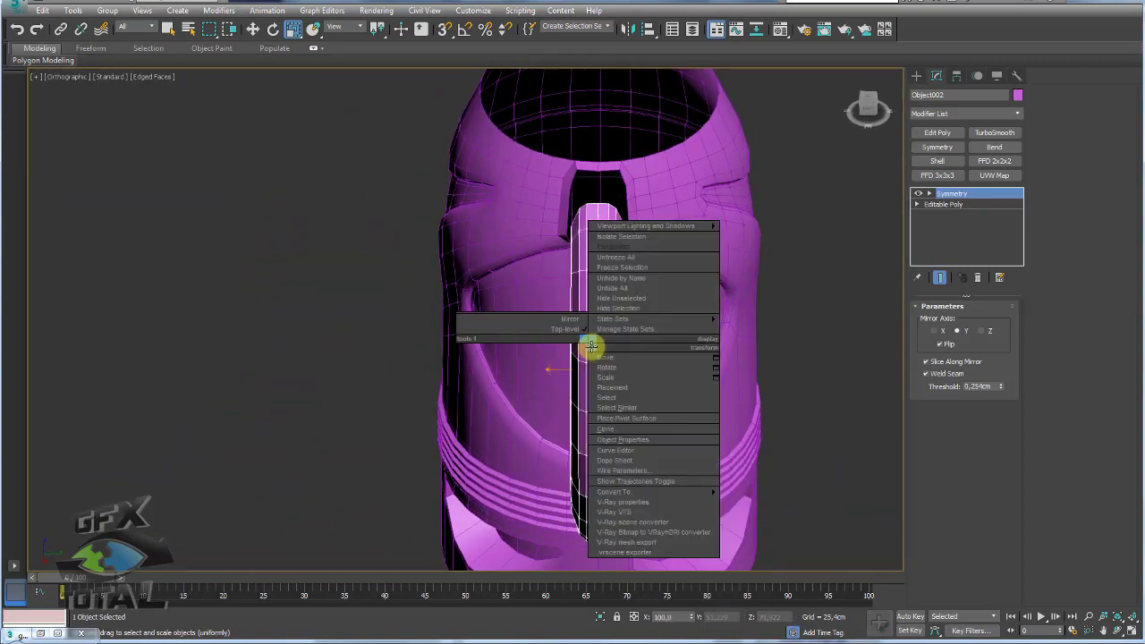
left_click(766, 501)
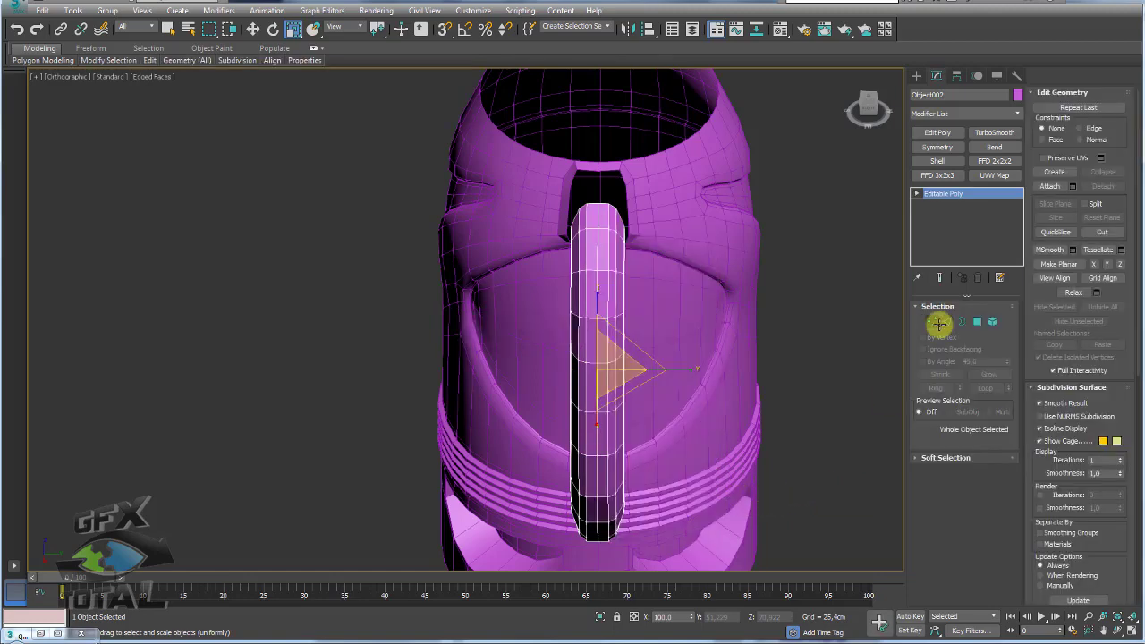
Attach handle Object002 to Cylinder001 and select the open border at their junction
left_click(600, 231)
scroll(600, 231, "up", 4)
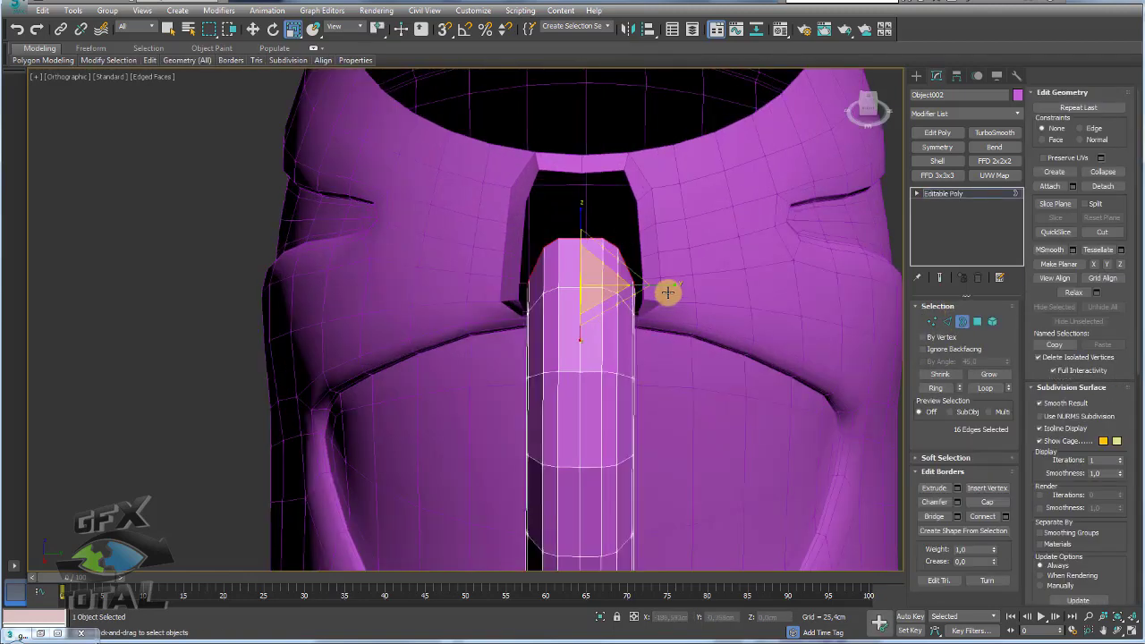
middle_click_drag(593, 284, 653, 286, "alt")
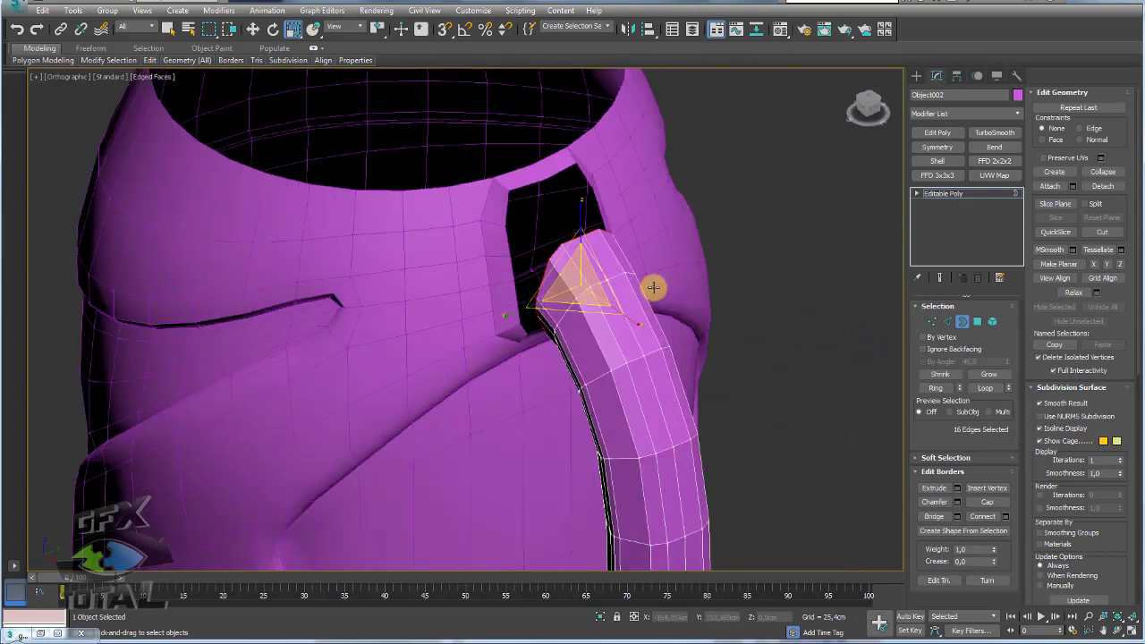
left_click(948, 192)
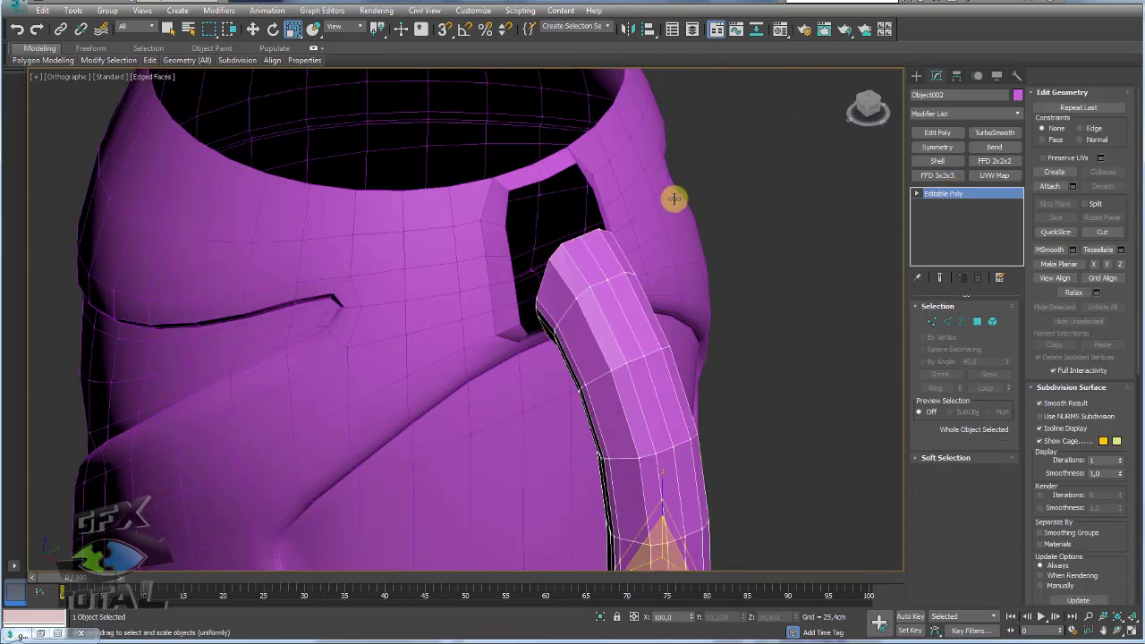
left_click(676, 197)
left_click(608, 299)
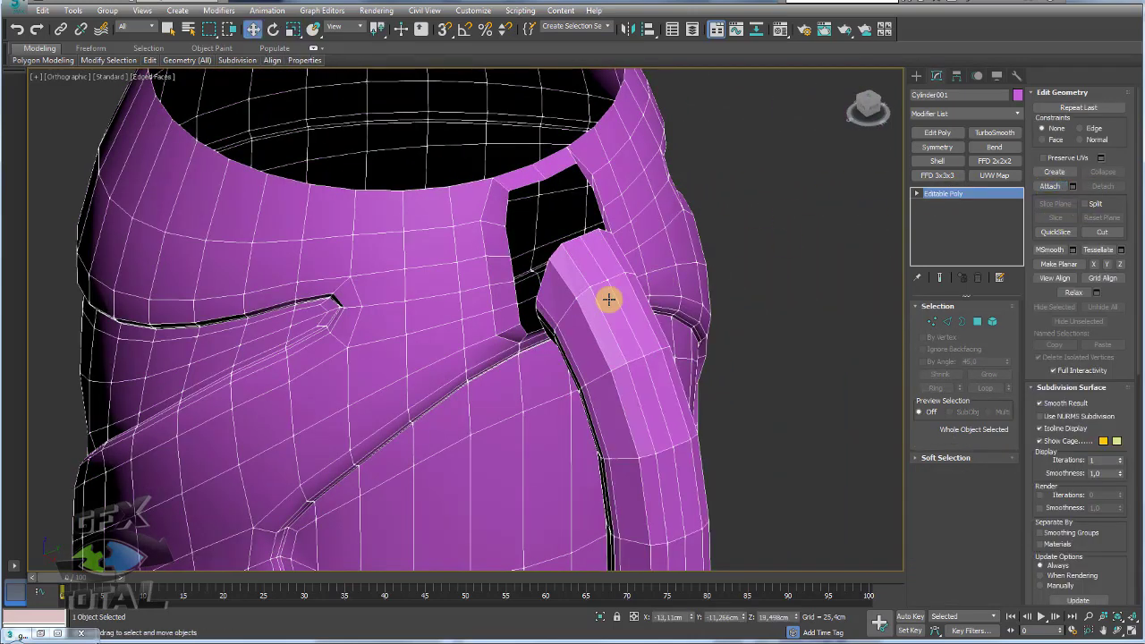
left_click(953, 323)
left_click(592, 246)
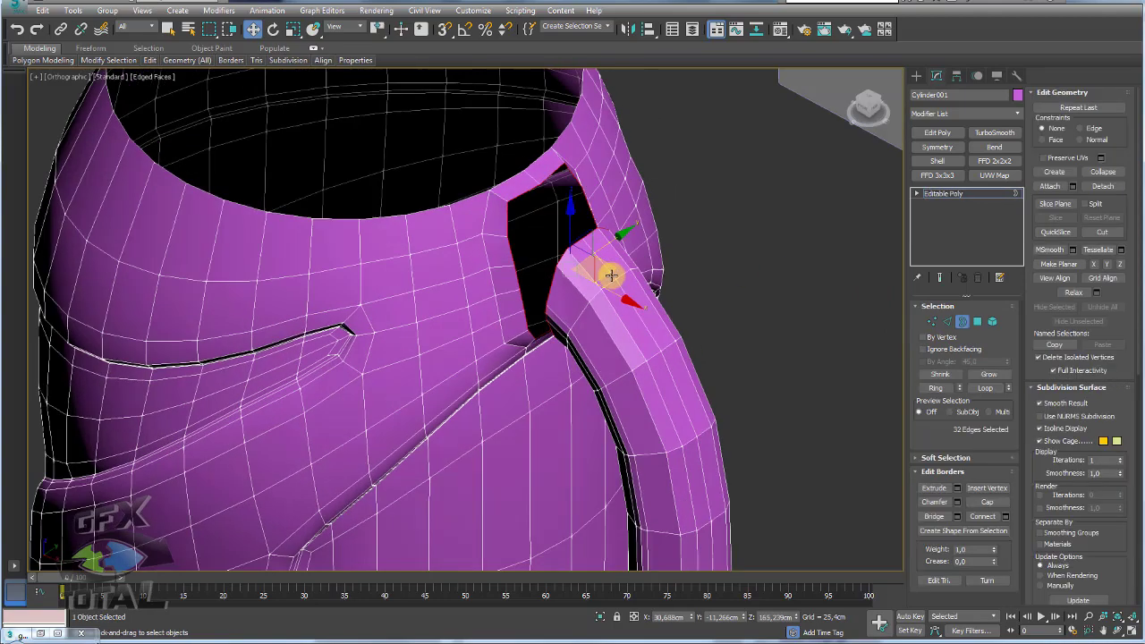
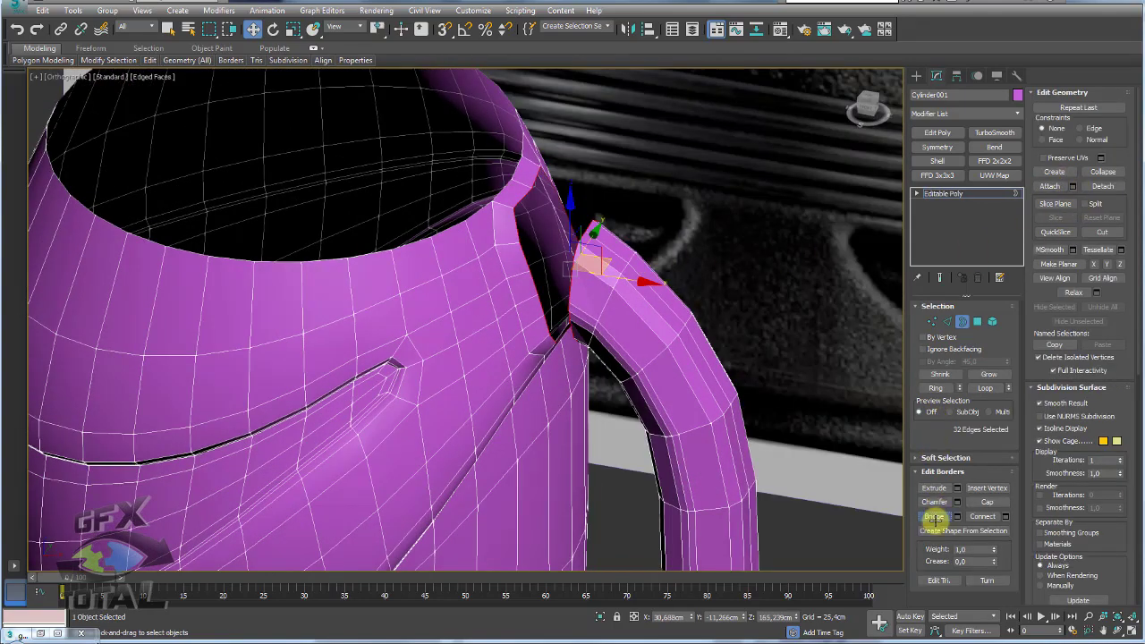
Exit Border level and add a TurboSmooth modifier to the pink flask
left_click(929, 193)
key("z")
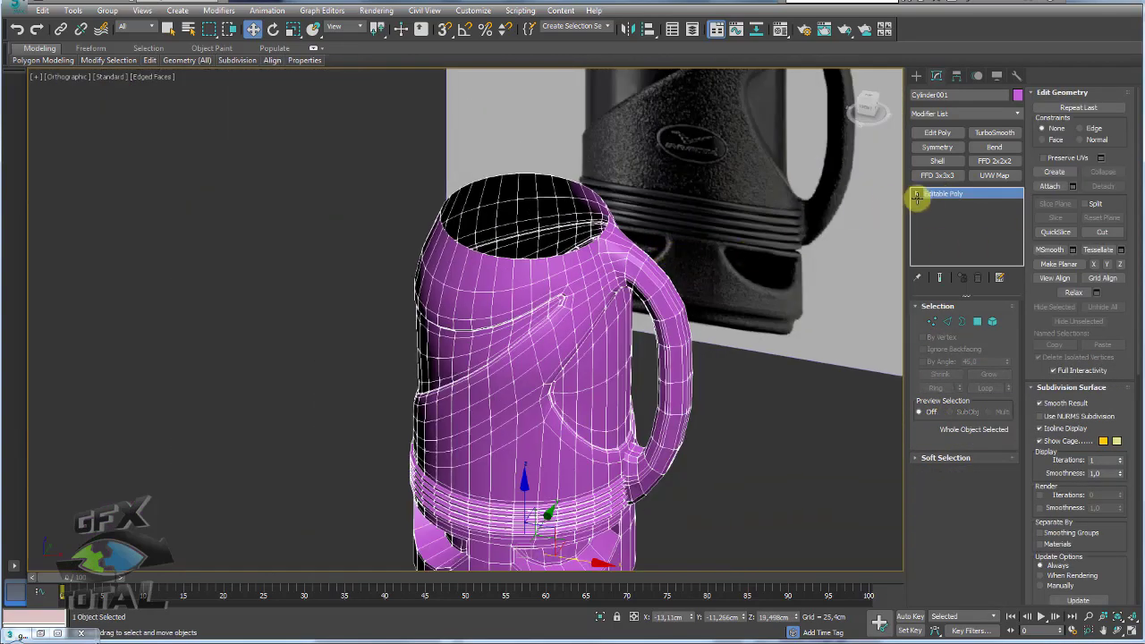
left_click(993, 132)
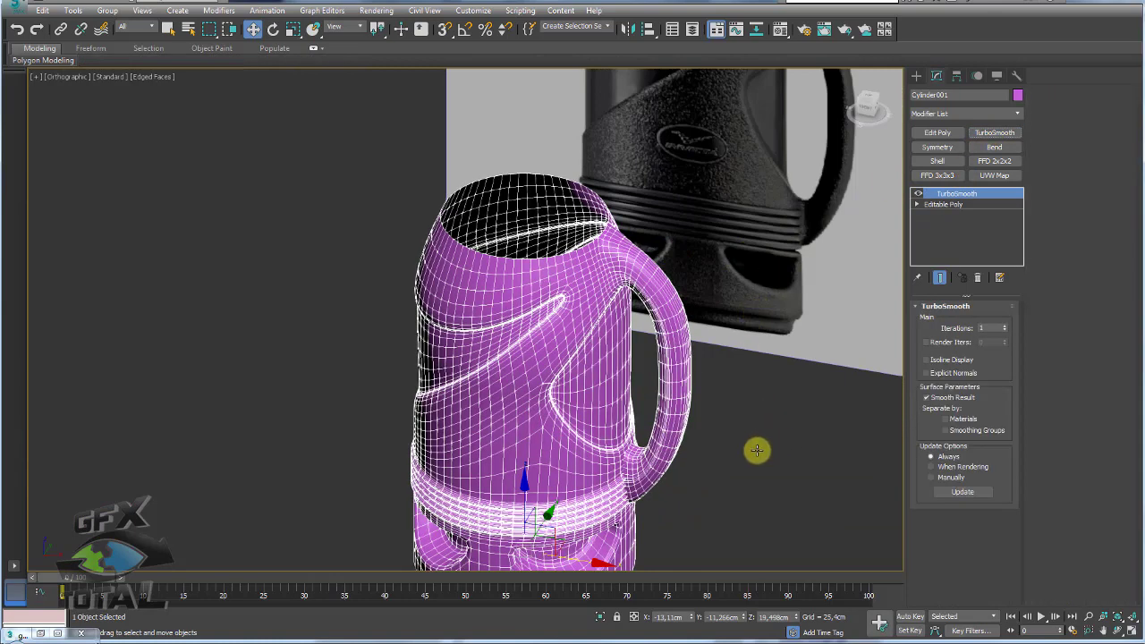
key("F4")
middle_click_drag(736, 360, 767, 317, "alt")
scroll(654, 366, "up", 3)
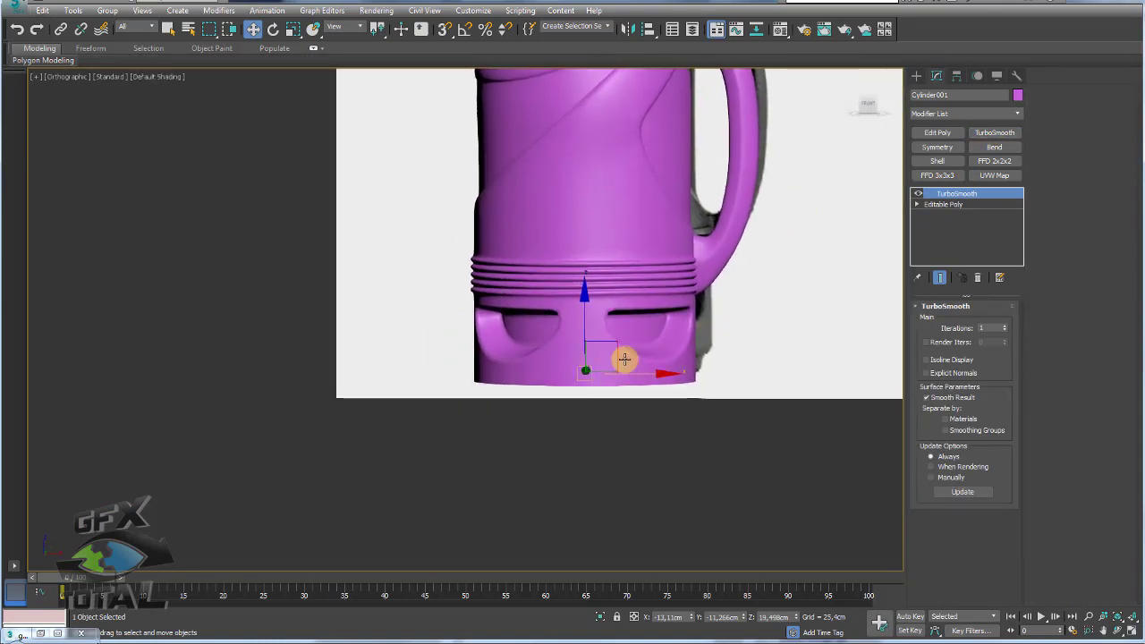
middle_click_drag(624, 358, 599, 350, "alt")
Select the flask's bottom open border in Editable Poly and raise it about 3.8 cm in Front view
left_click(944, 203)
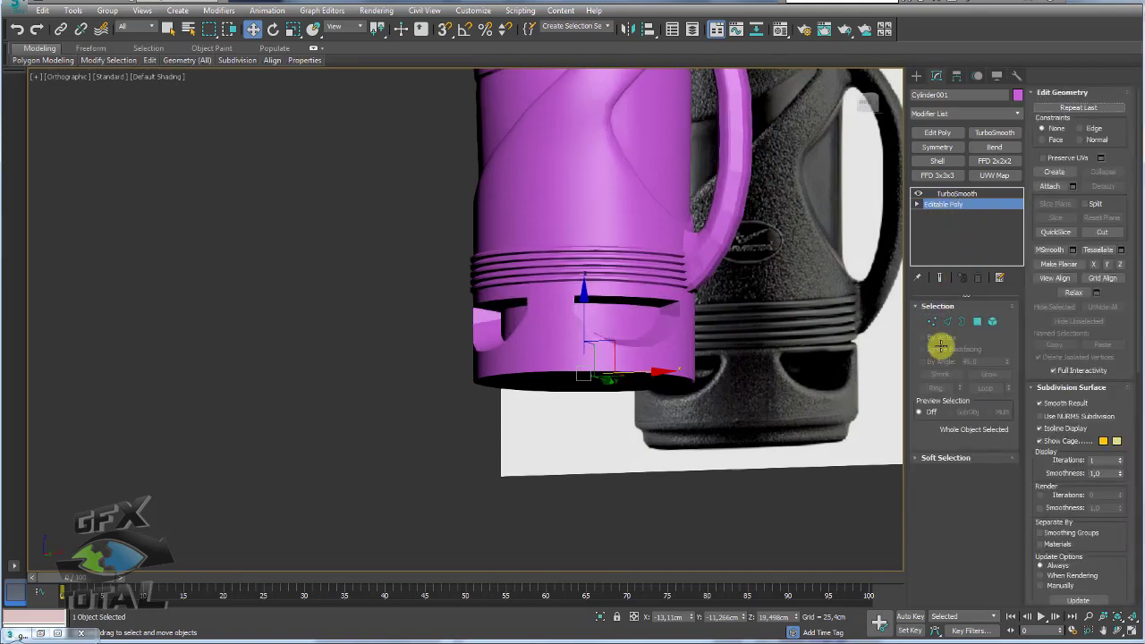
left_click(962, 321)
left_click_drag(776, 427, 663, 372)
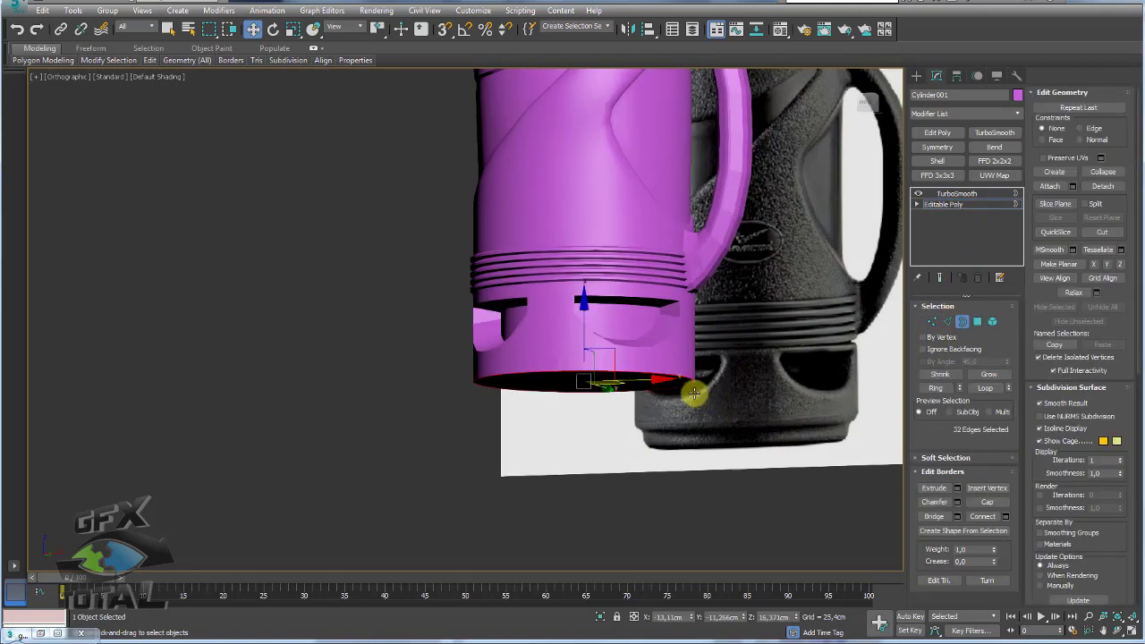
key("F4")
middle_click_drag(621, 401, 652, 421, "alt")
key("f")
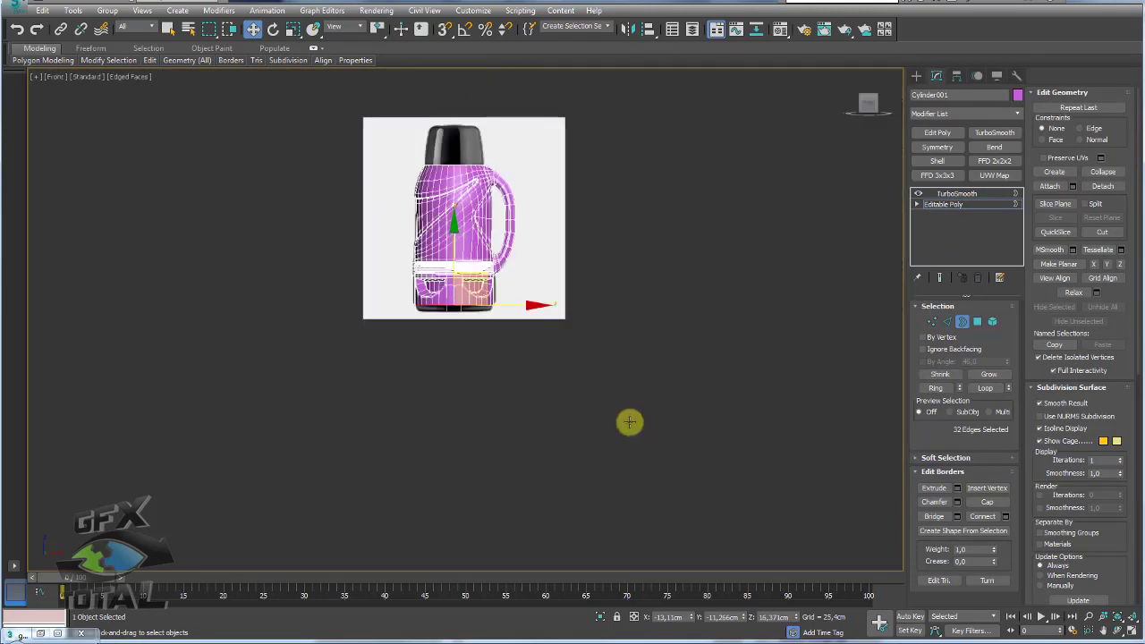
scroll(531, 304, "up", 5)
scroll(516, 268, "up", 2)
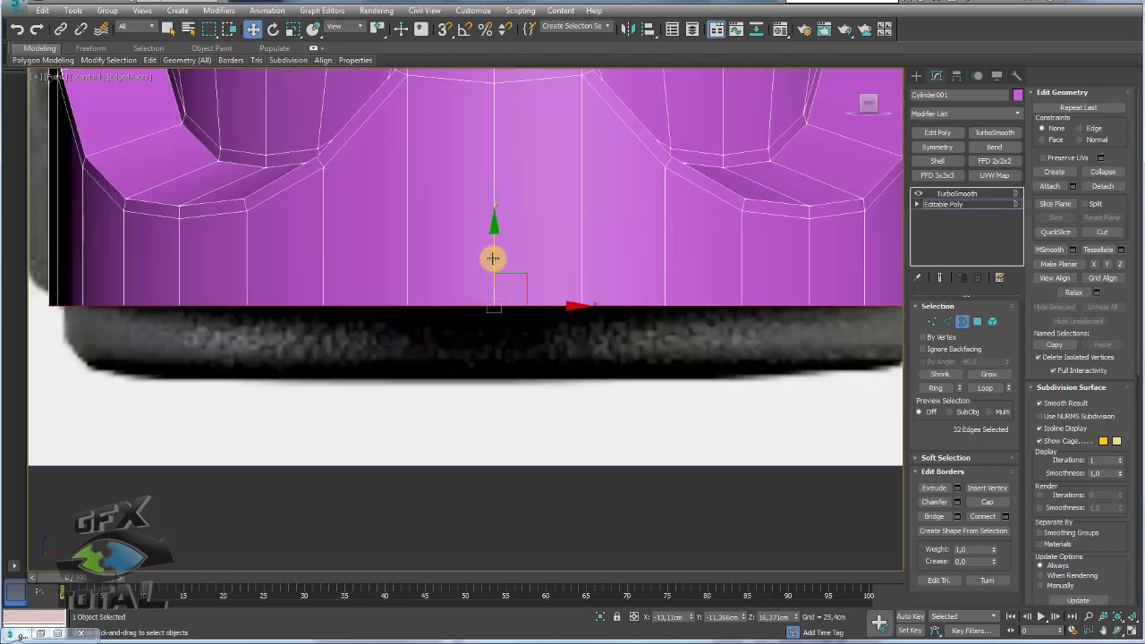
mouse_move(492, 258)
left_mouse_down()
mouse_move(492, 216)
mouse_move(478, 246)
left_mouse_up()
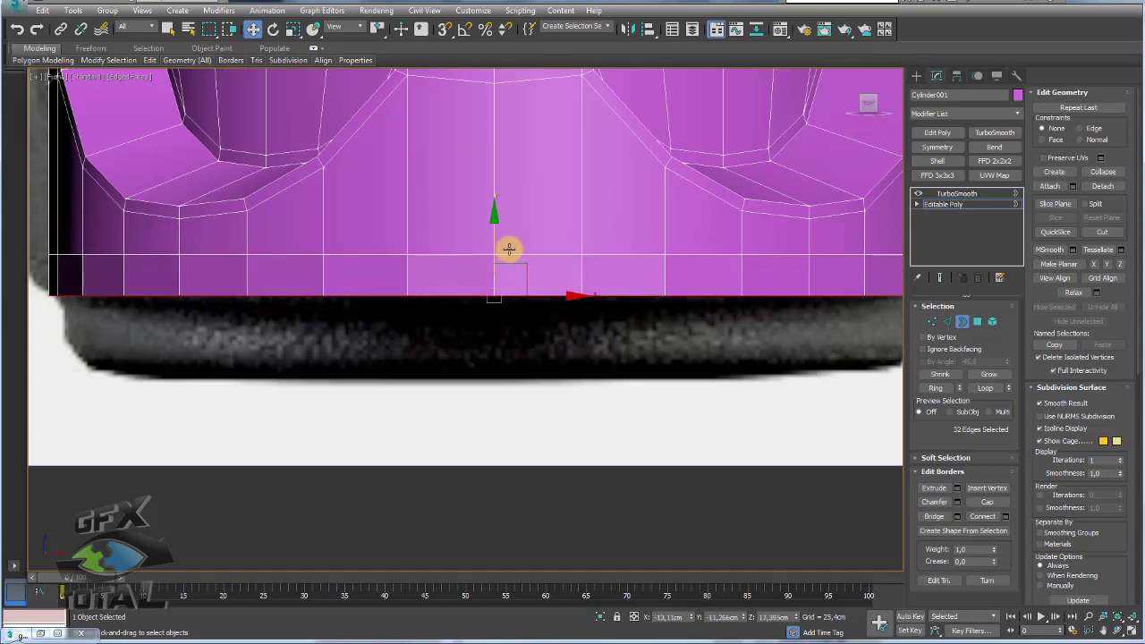
Try lowering the bottom border, then undo that move
key("e")
key("r")
key("w")
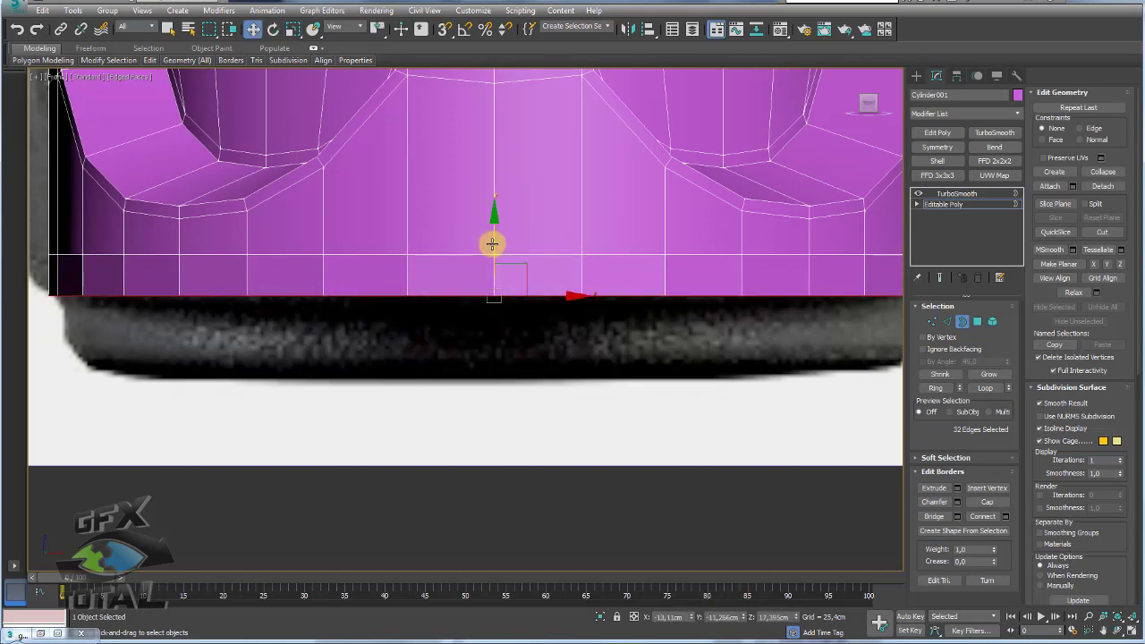
left_click_drag(490, 242, 503, 274)
key("e")
key("r")
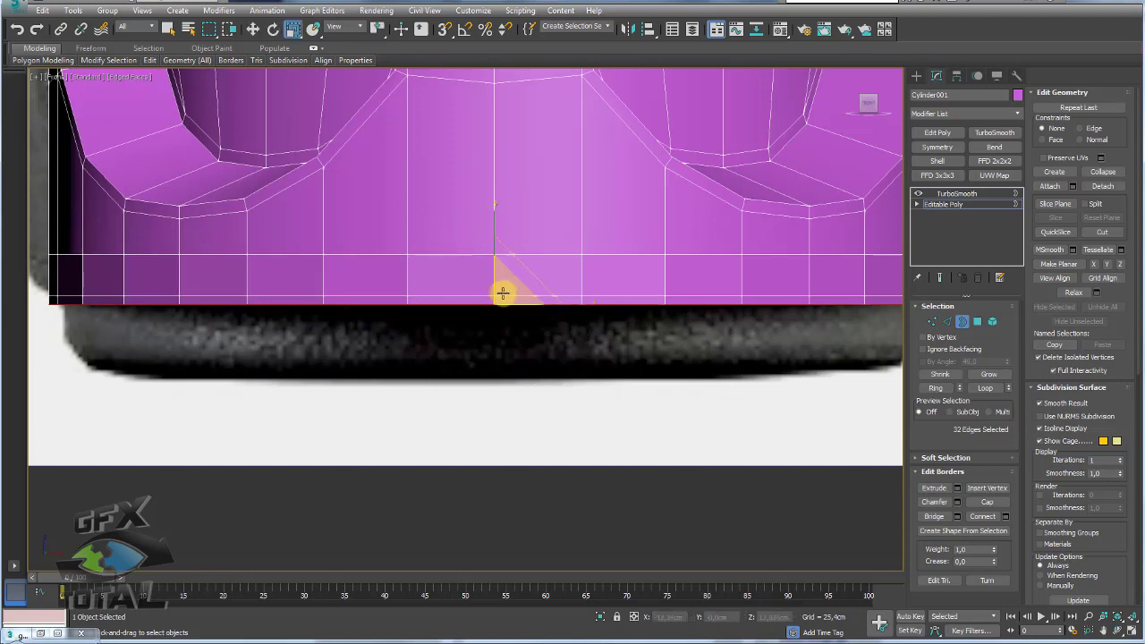
key("ctrl+z")
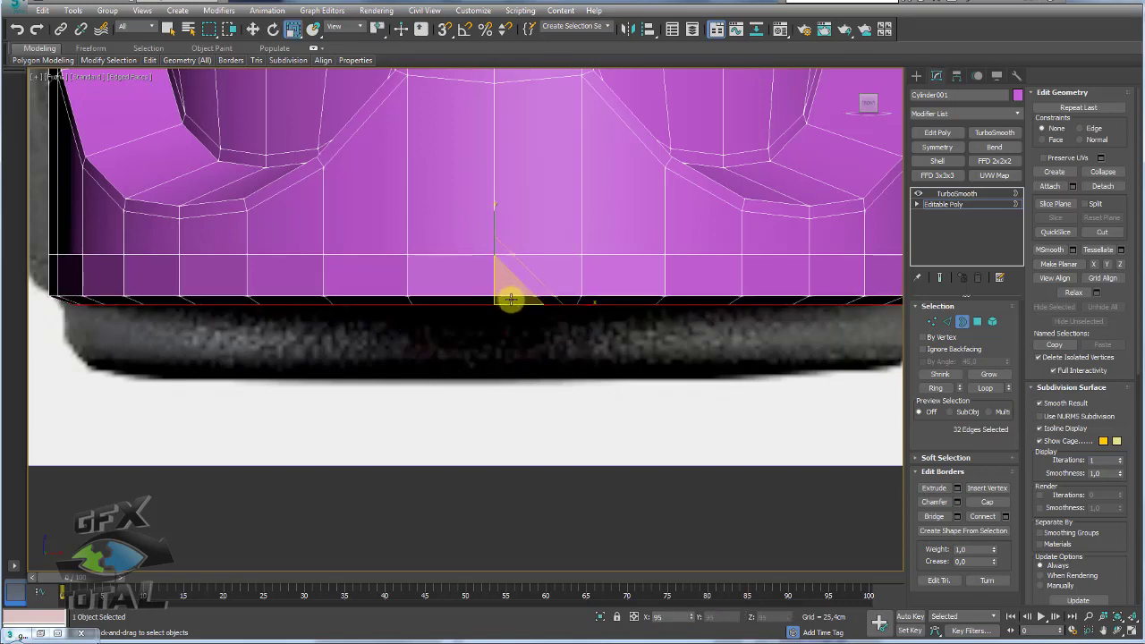
key("w")
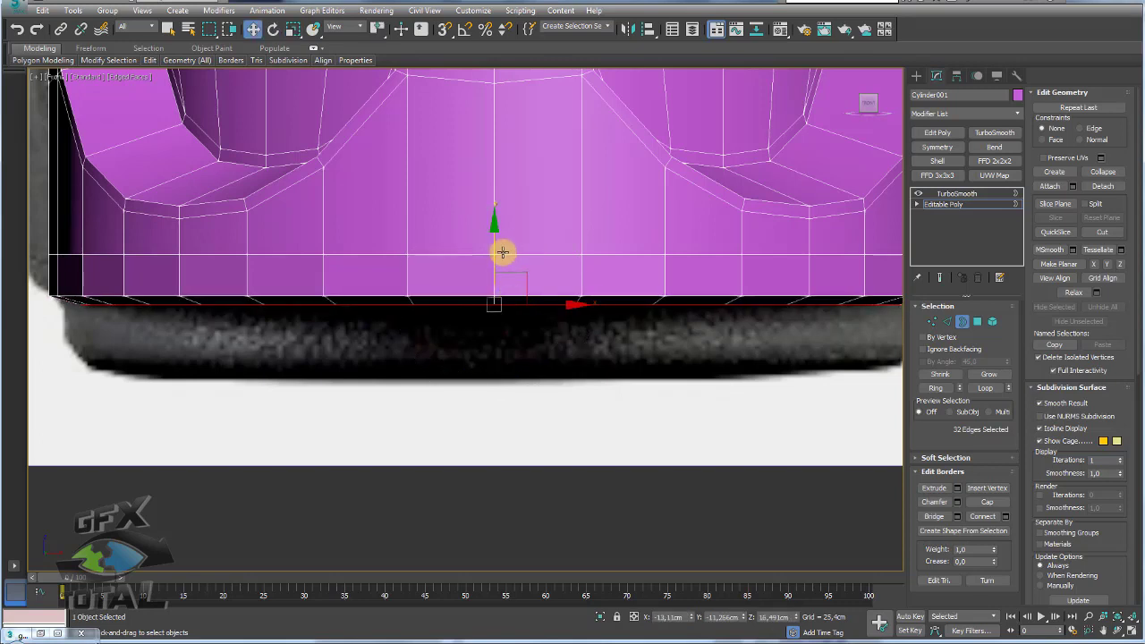
Shift-drag the bottom border down into a new band and scale it slightly inward
left_click_drag(492, 249, 497, 316, "shift")
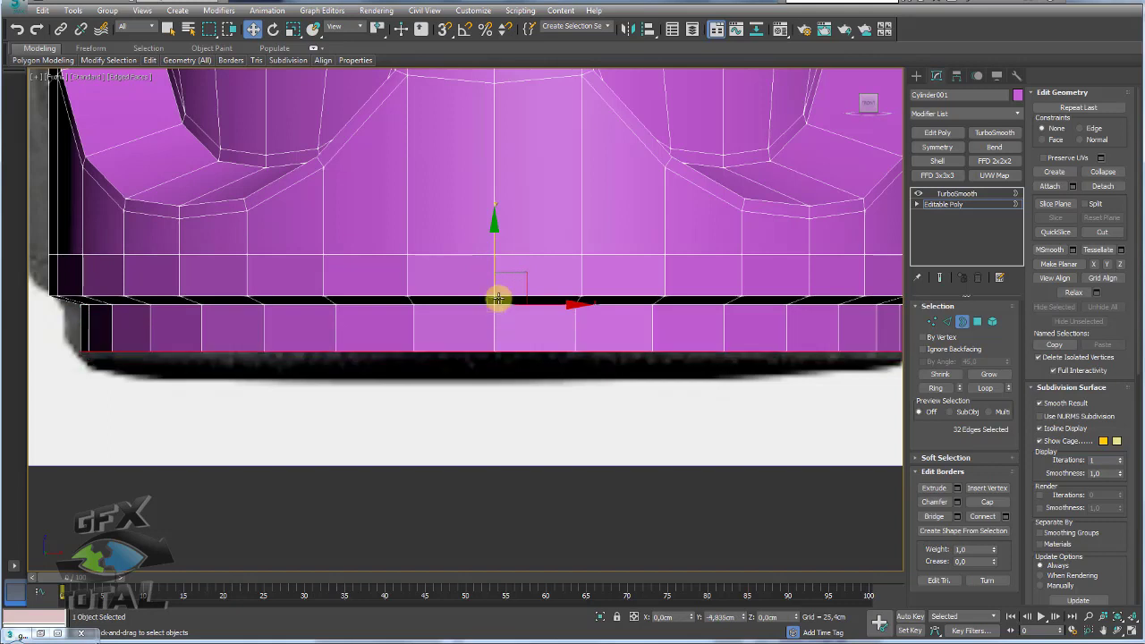
key("q")
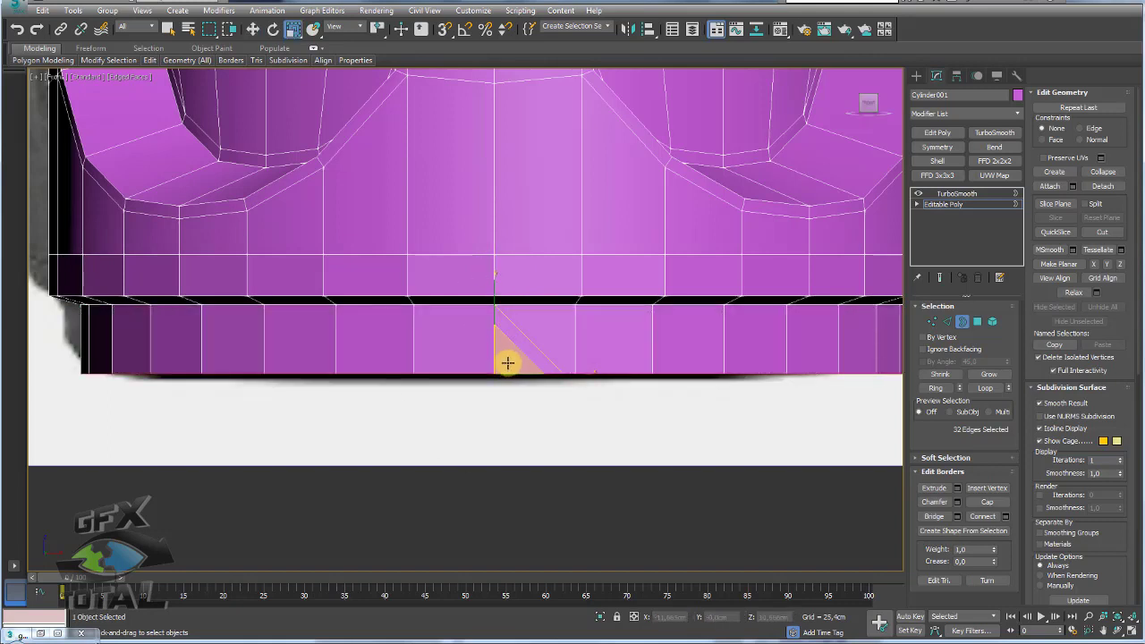
left_click_drag(507, 362, 498, 317)
key("w")
key("e")
key("w")
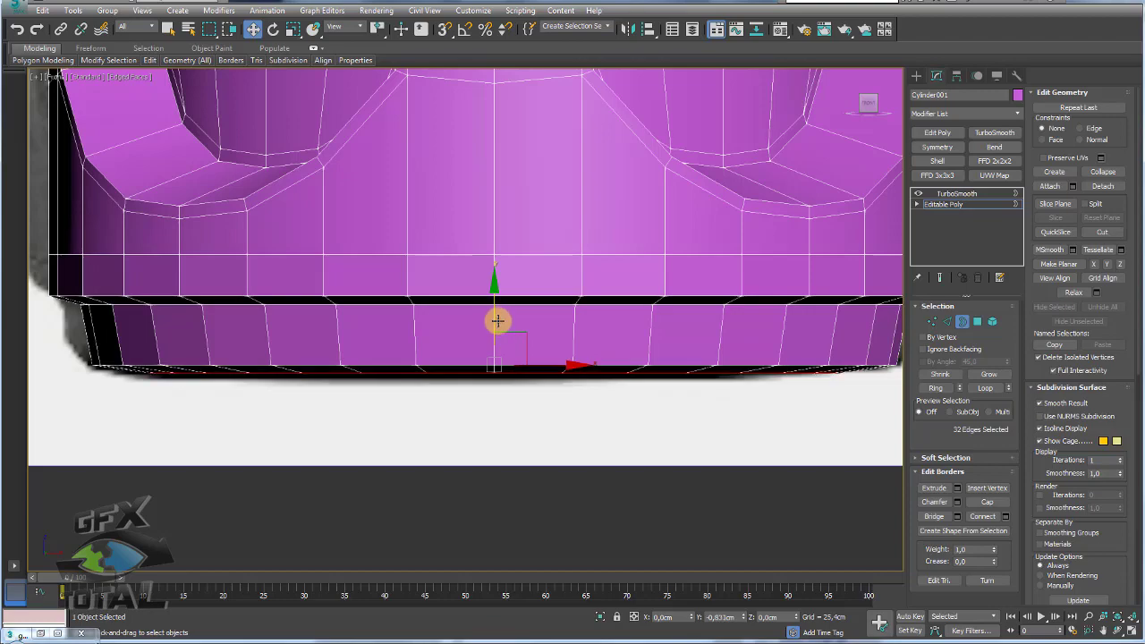
scroll(498, 319, "down", 3)
mouse_move(560, 390)
middle_mouse_down("alt")
mouse_move(599, 337)
mouse_move(582, 331)
mouse_move(551, 359)
middle_mouse_up("alt")
Shrink and reposition the bottom border ring, then Collapse it into a single centre point
key("r")
left_click_drag(567, 355, 563, 370)
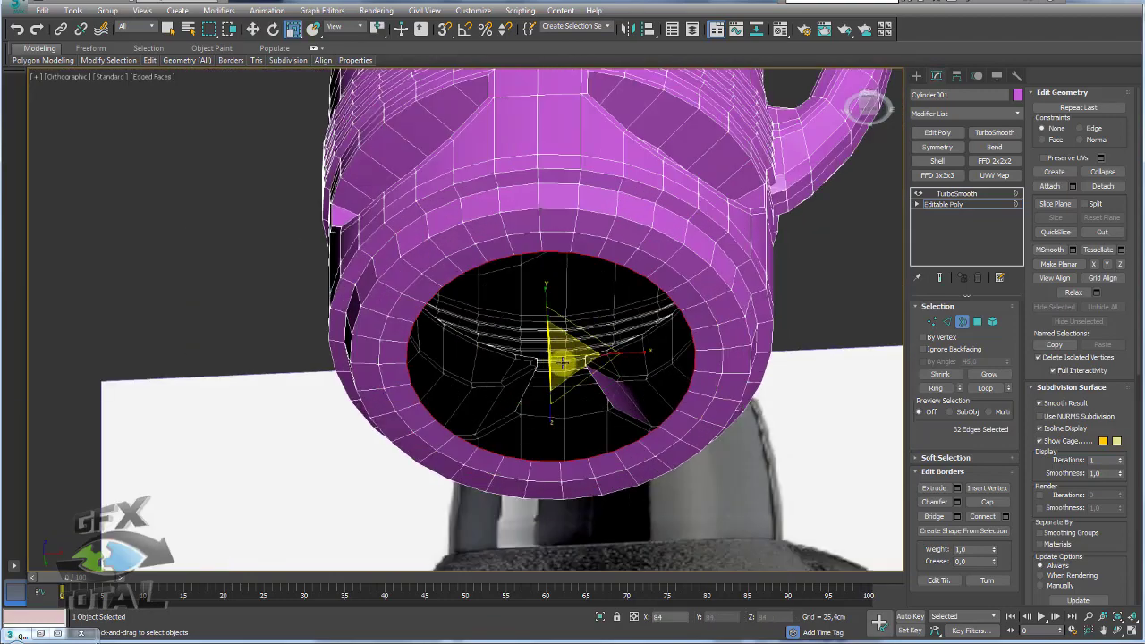
key("w")
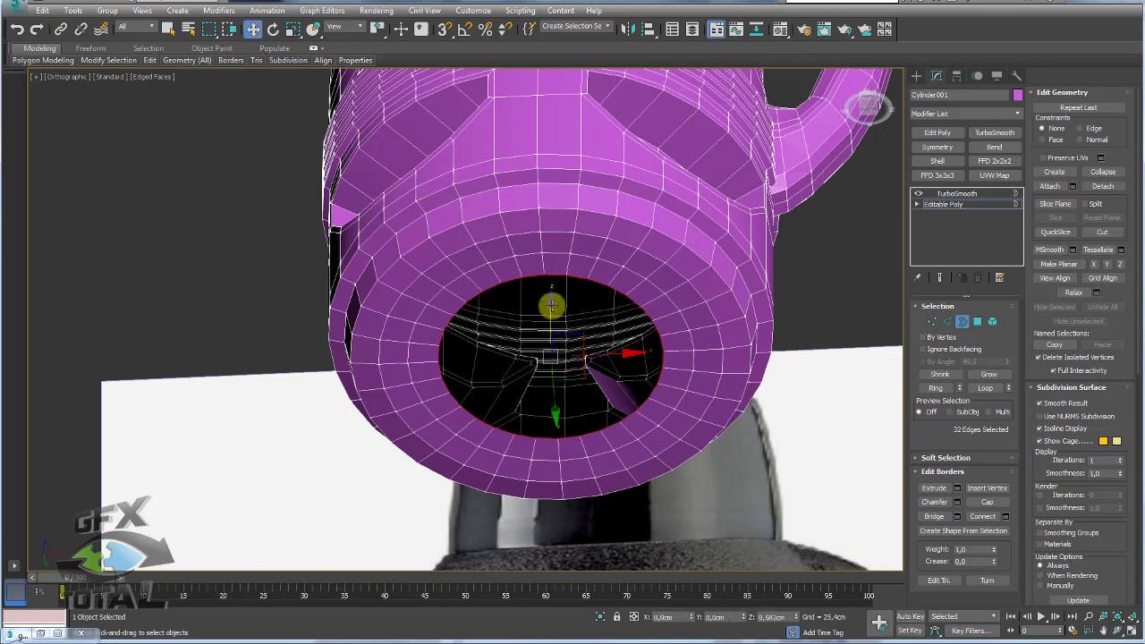
left_click_drag(551, 306, 573, 387)
key("r")
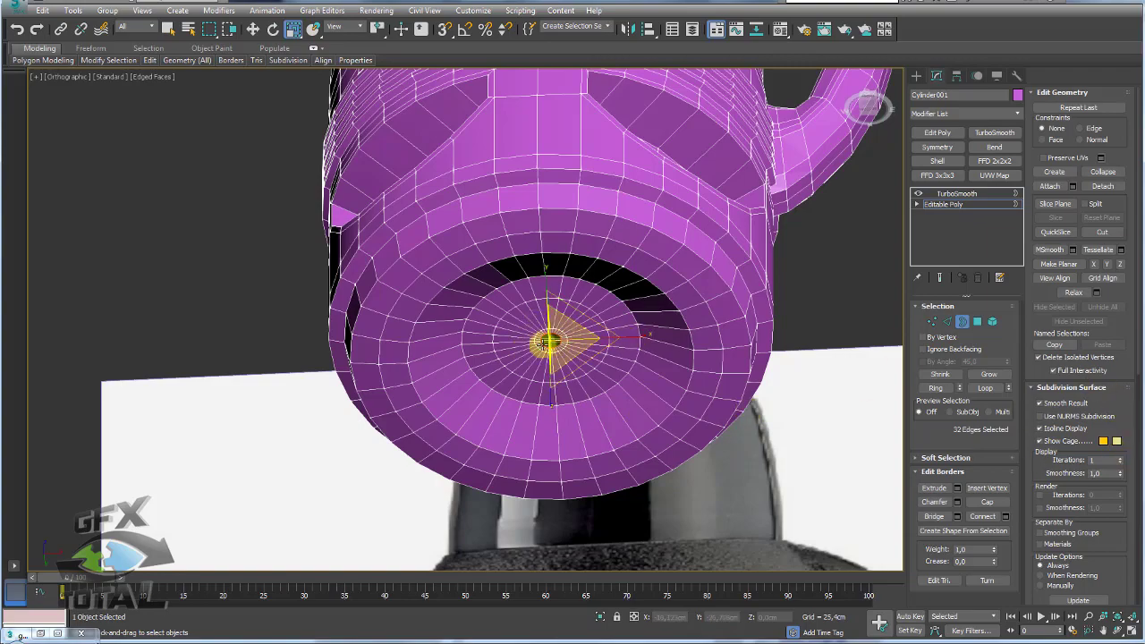
left_click(1098, 171)
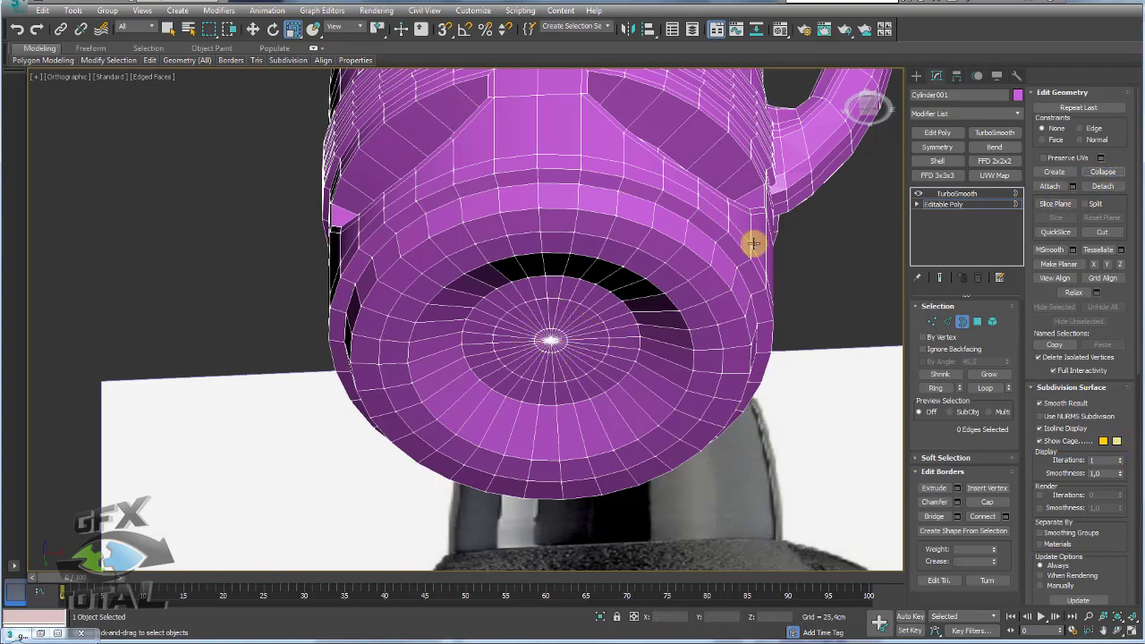
middle_click_drag(754, 243, 545, 319, "alt")
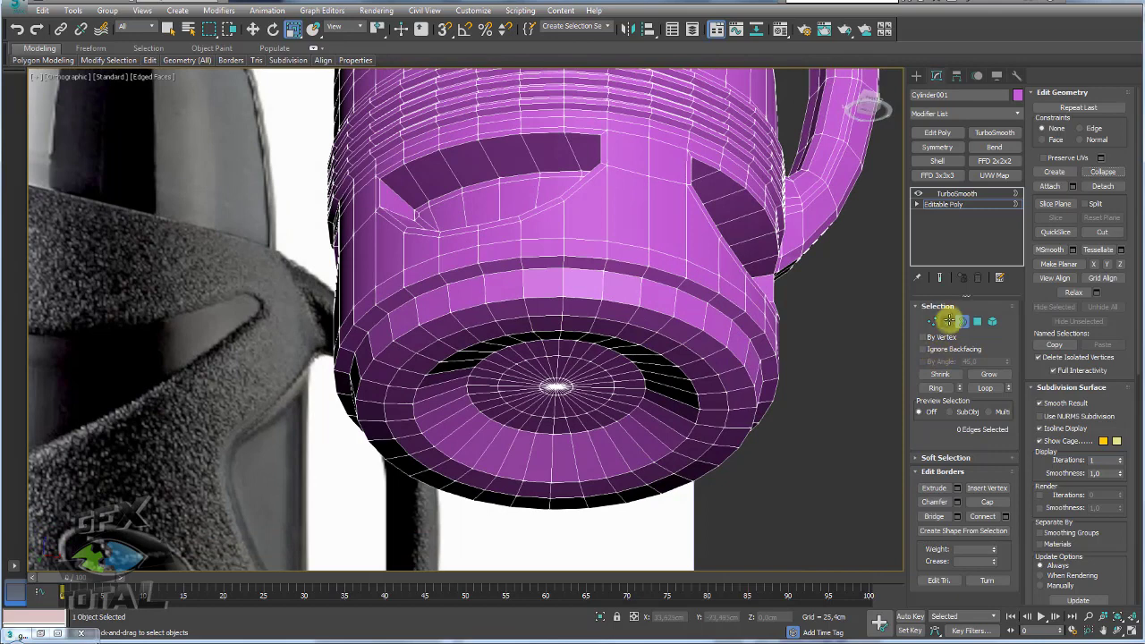
Ring-select the upper base band's edges and Connect two pinched segments across them
left_click(948, 320)
scroll(689, 309, "up", 3)
left_click(627, 259)
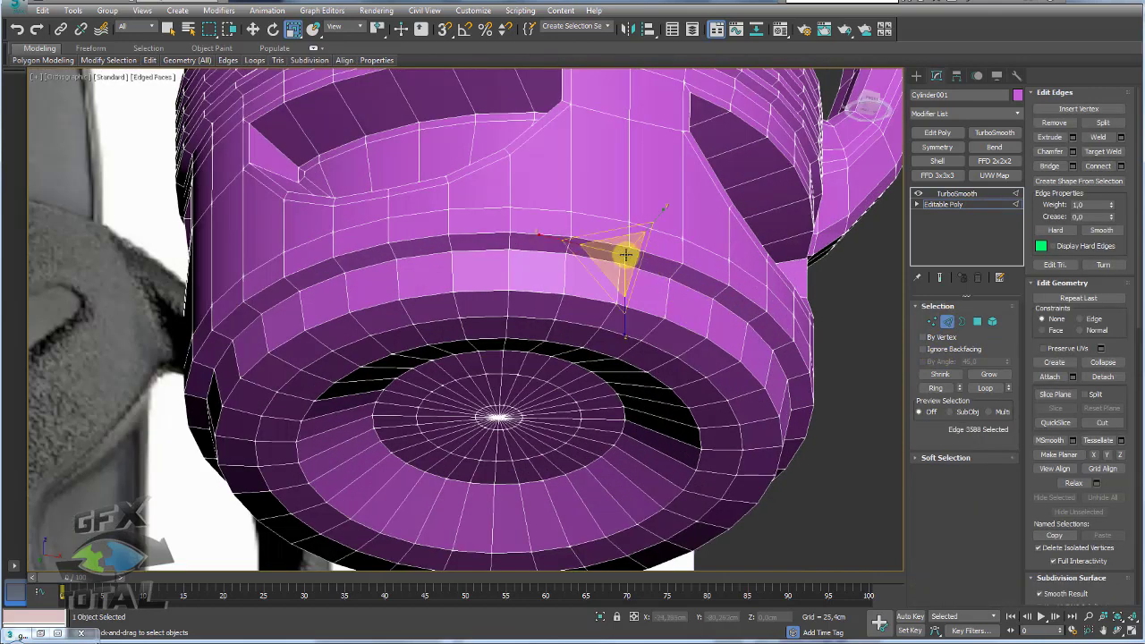
left_click(937, 387)
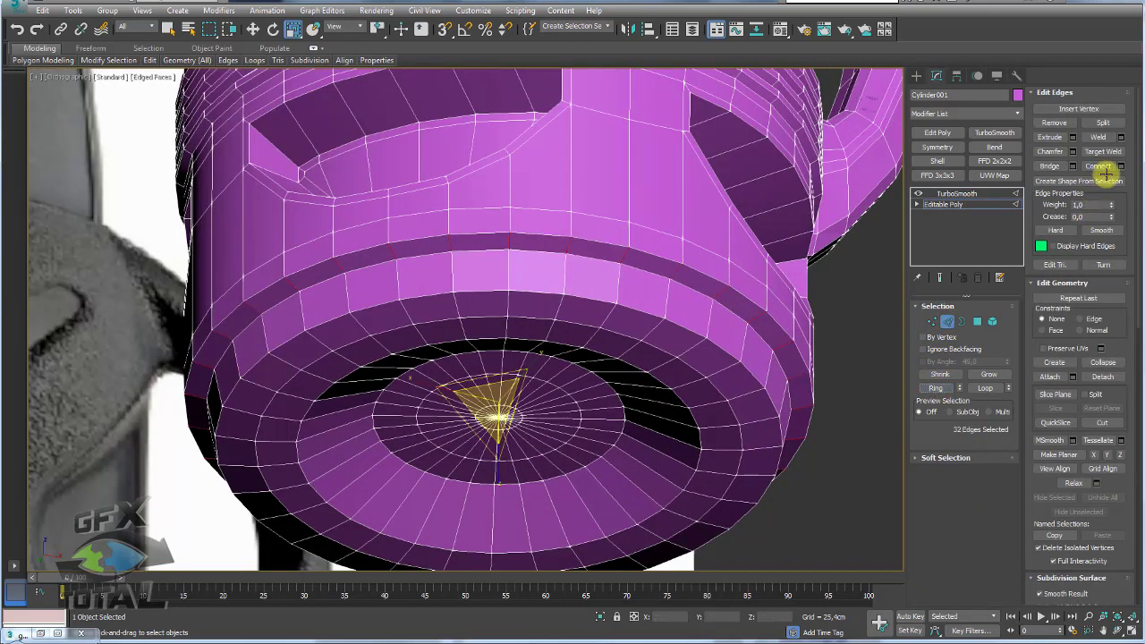
left_click(1120, 166)
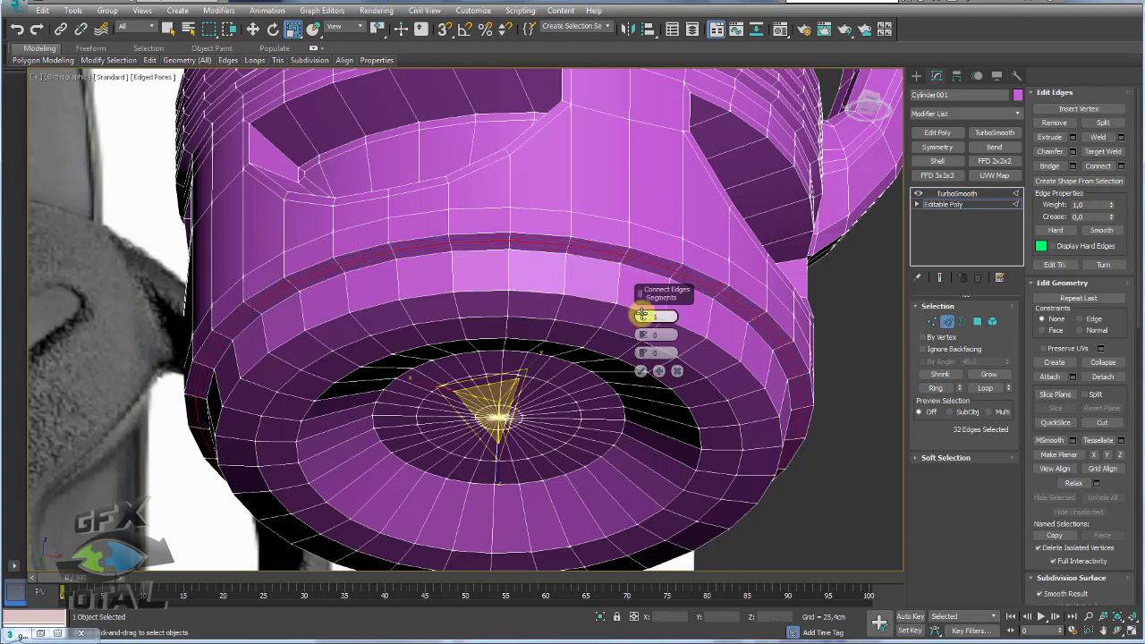
left_click_drag(642, 317, 643, 374)
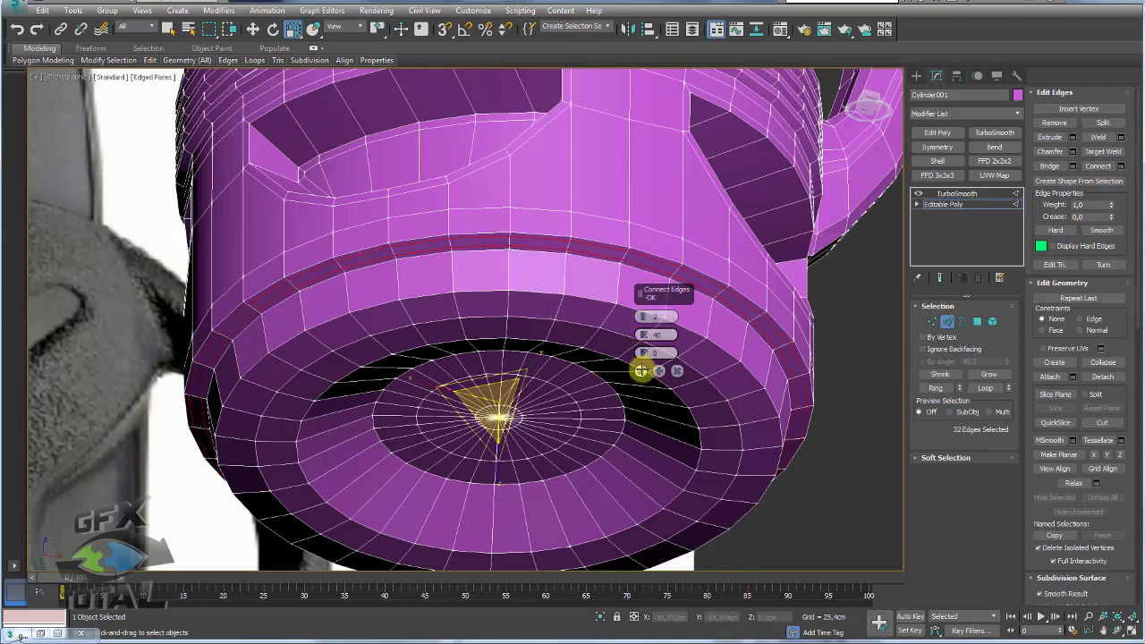
left_click(641, 370)
Add two pinched Connect loops around the lower band's edge ring and view the TurboSmooth result
left_click(617, 288)
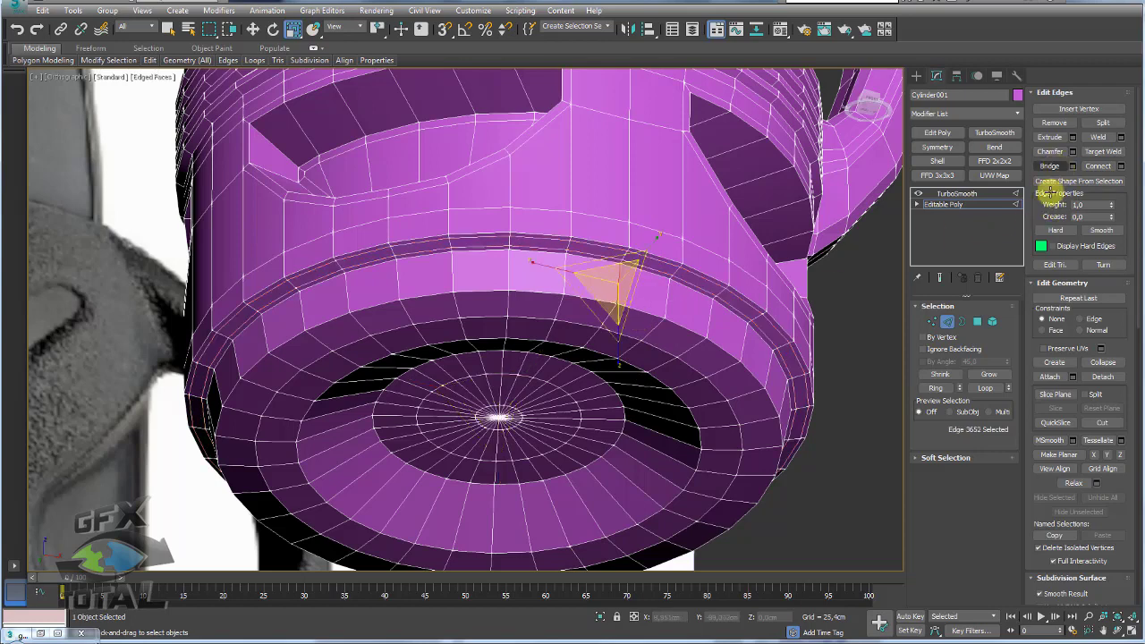
left_click(936, 388)
left_click(1120, 165)
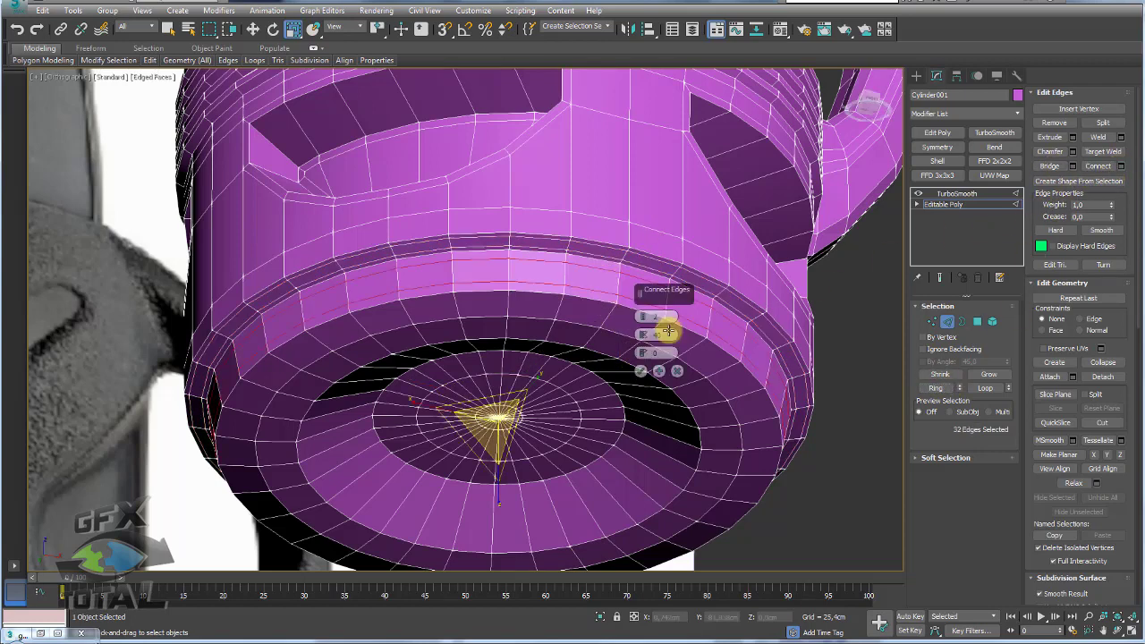
left_click_drag(642, 326, 649, 288)
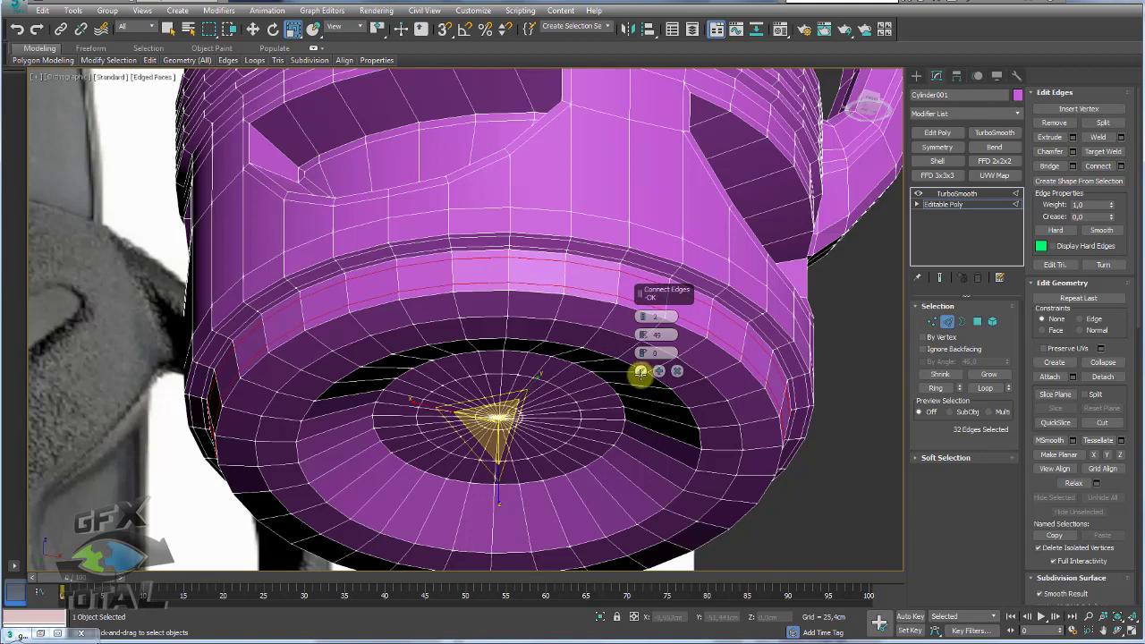
left_click(641, 371)
left_click(955, 193)
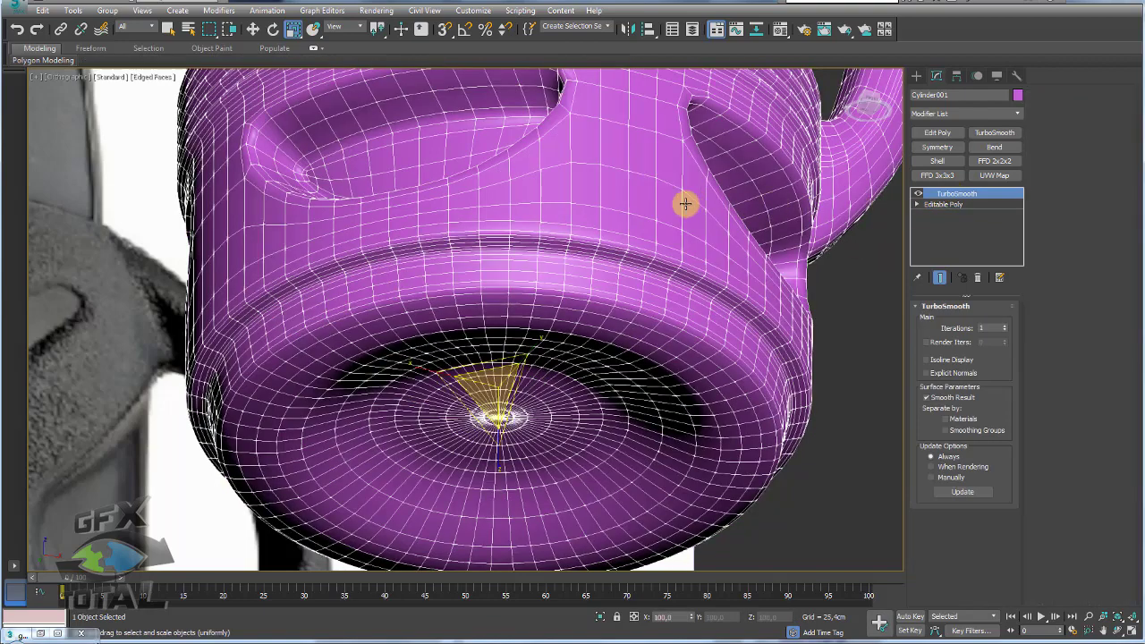
Enable TurboSmooth Isoline Display, inspect the smoothed flask, and return to the Editable Poly mesh with edges shown
scroll(619, 271, "down", 3)
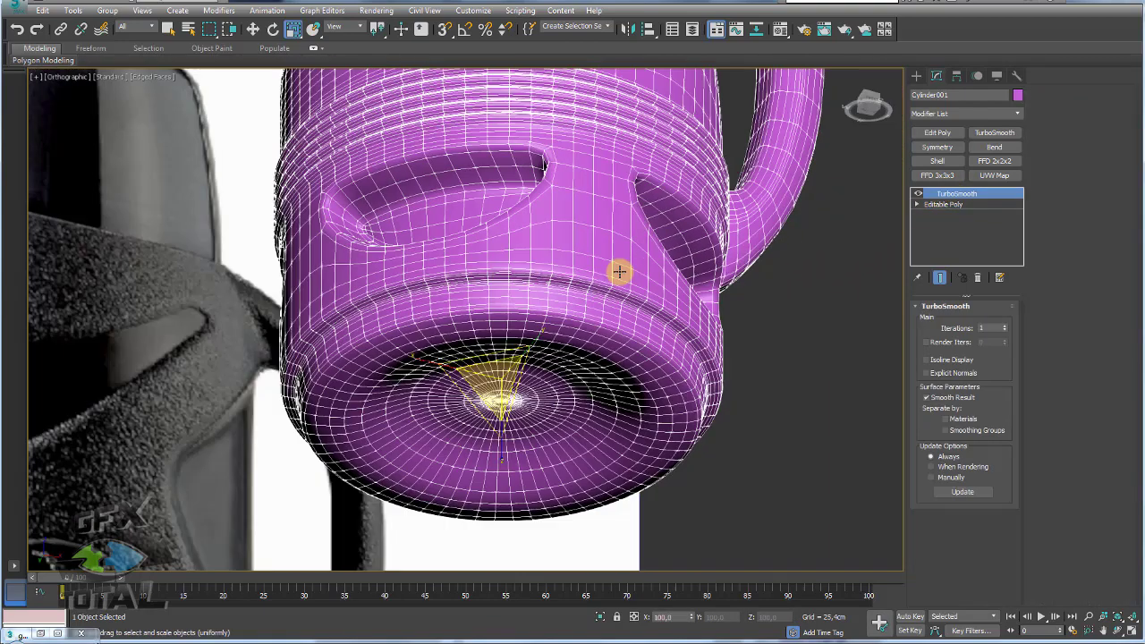
left_click(930, 359)
key("F4")
mouse_move(620, 283)
middle_mouse_down("alt")
mouse_move(665, 230)
mouse_move(672, 310)
mouse_move(733, 424)
mouse_move(709, 432)
mouse_move(613, 409)
mouse_move(414, 316)
middle_mouse_up("alt")
scroll(503, 307, "up", 3)
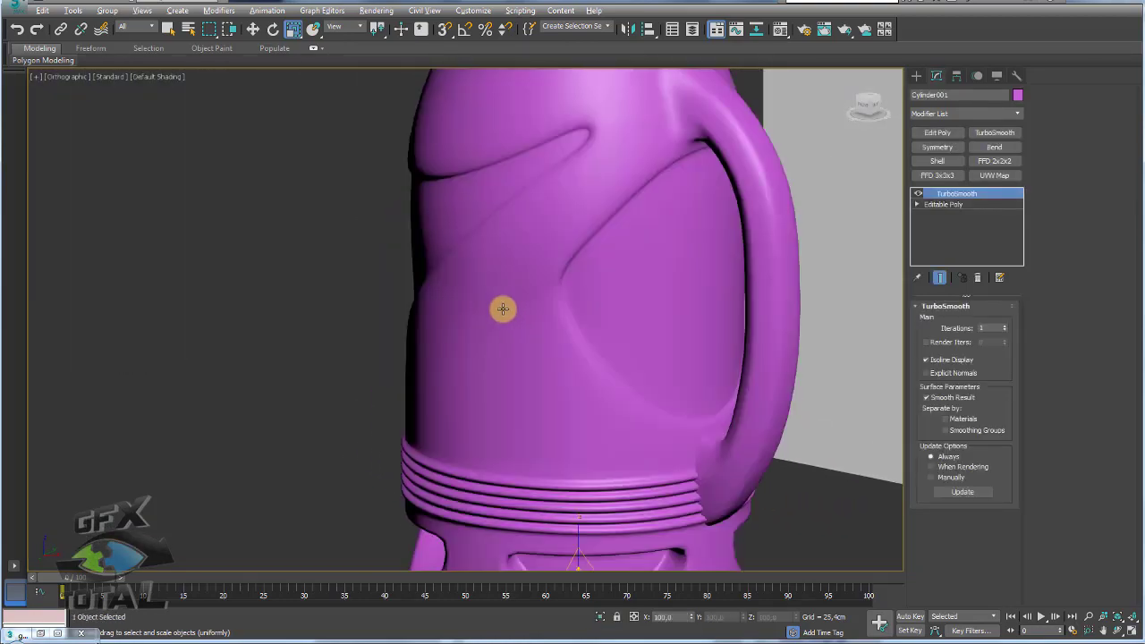
scroll(556, 358, "up", 2)
scroll(556, 358, "up", 2)
middle_click_drag(588, 327, 631, 318, "alt")
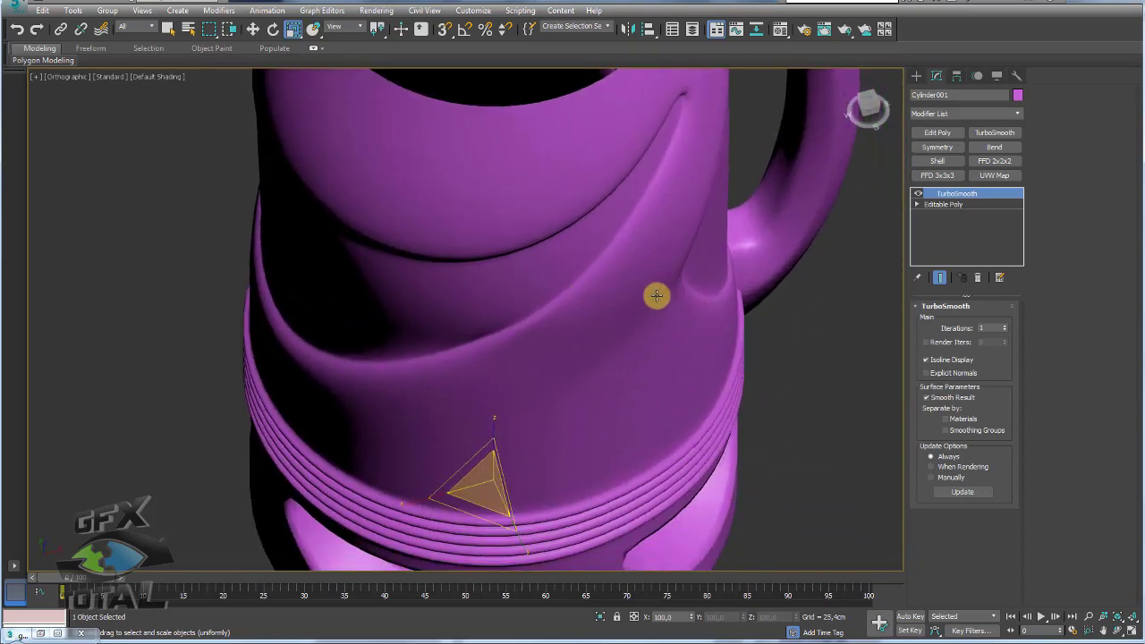
left_click_drag(608, 350, 545, 377)
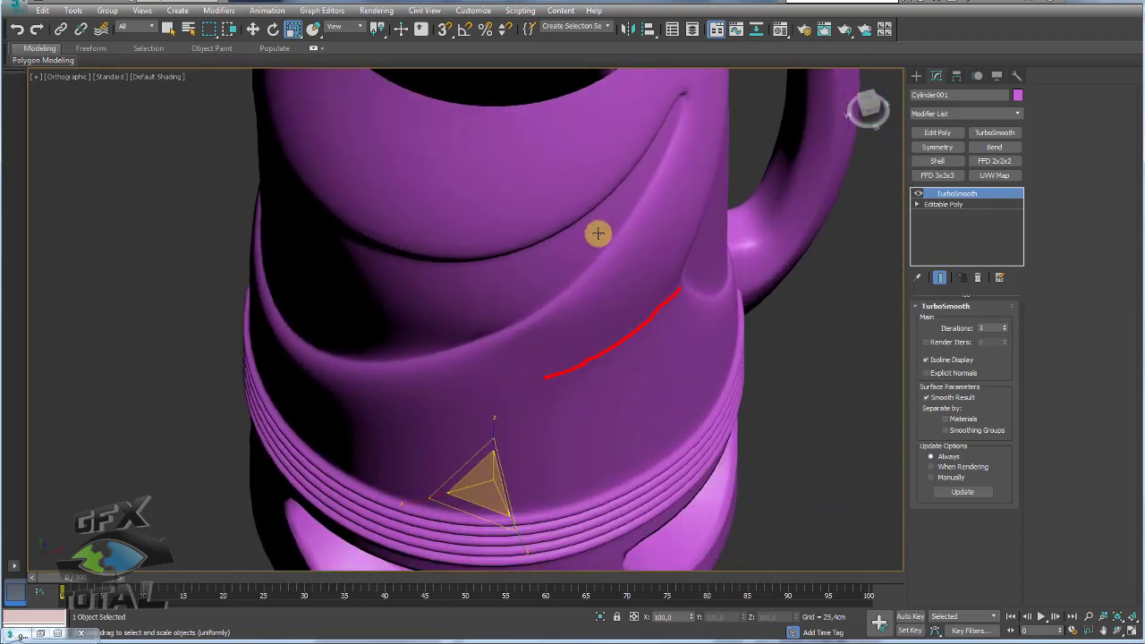
left_click(920, 205)
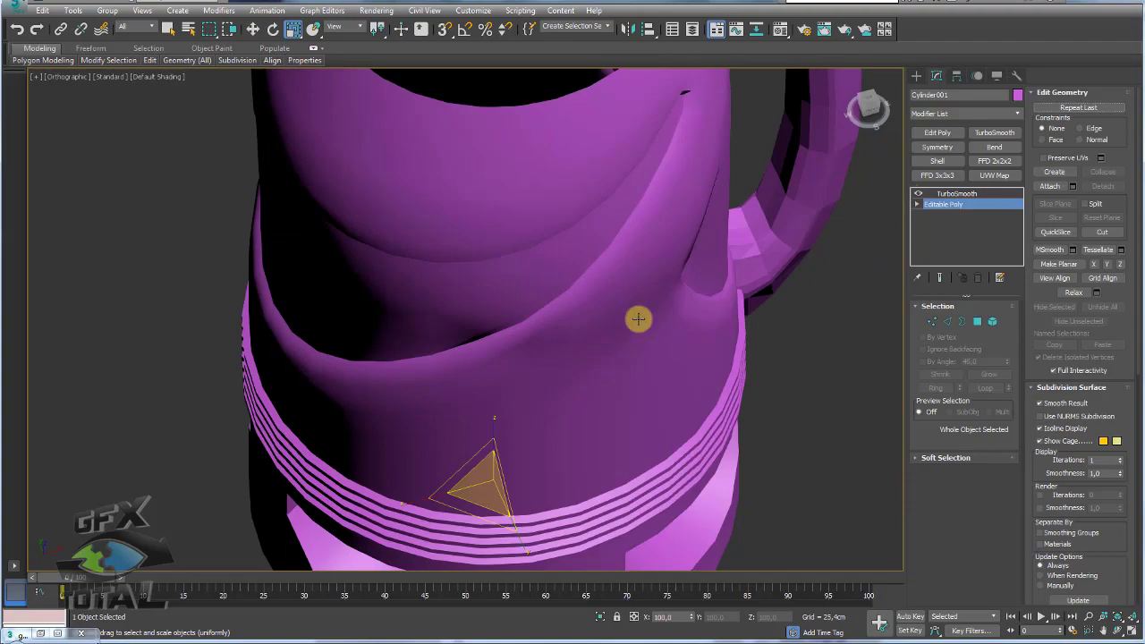
key("F4")
middle_click_drag(626, 325, 577, 373, "alt")
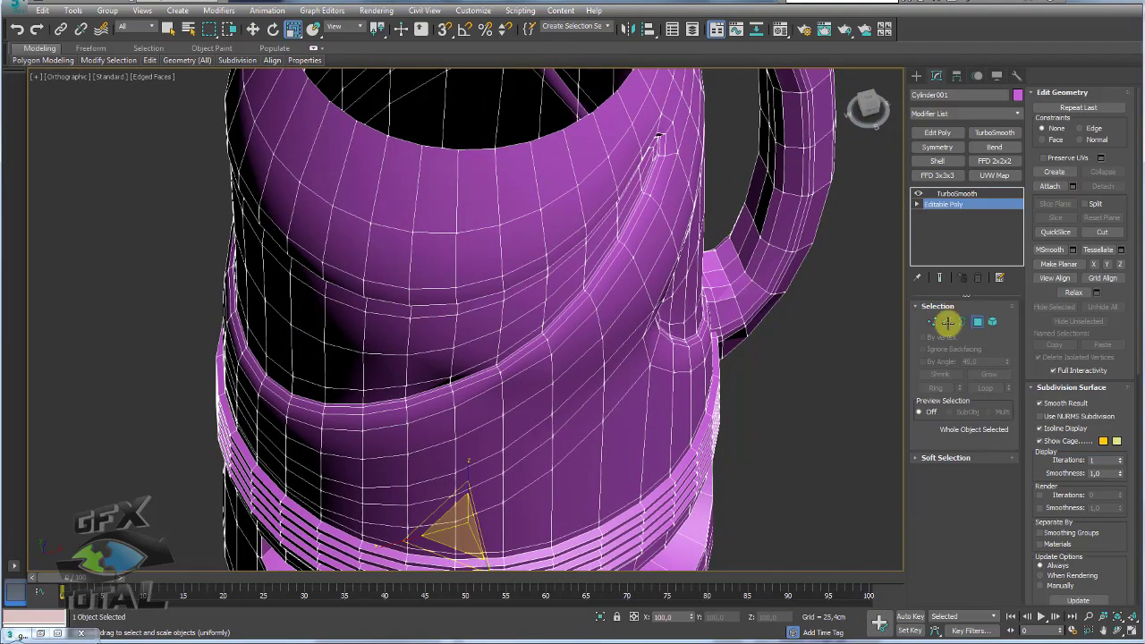
Marquee-select the faces beside the diagonal groove at Polygon level in Front view
key("4")
mouse_move(620, 317)
middle_mouse_down("alt")
mouse_move(638, 276)
mouse_move(675, 271)
mouse_move(616, 309)
mouse_move(642, 307)
middle_mouse_up("alt")
scroll(675, 271, "down", 5)
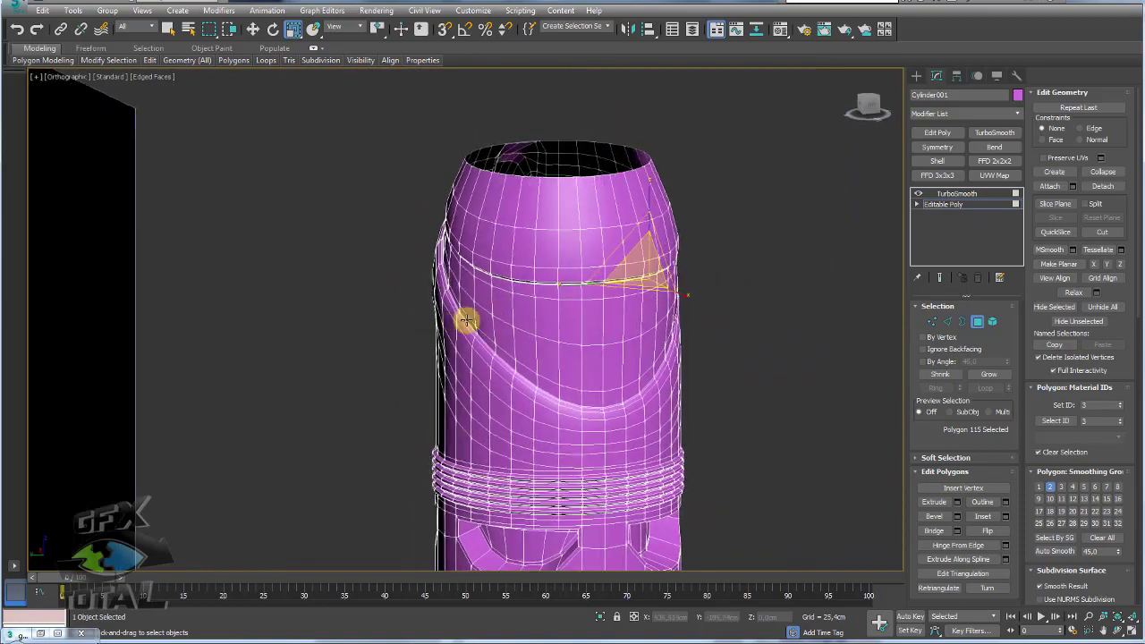
mouse_move(466, 321)
middle_mouse_down("alt")
mouse_move(511, 327)
mouse_move(460, 378)
mouse_move(277, 318)
middle_mouse_up("alt")
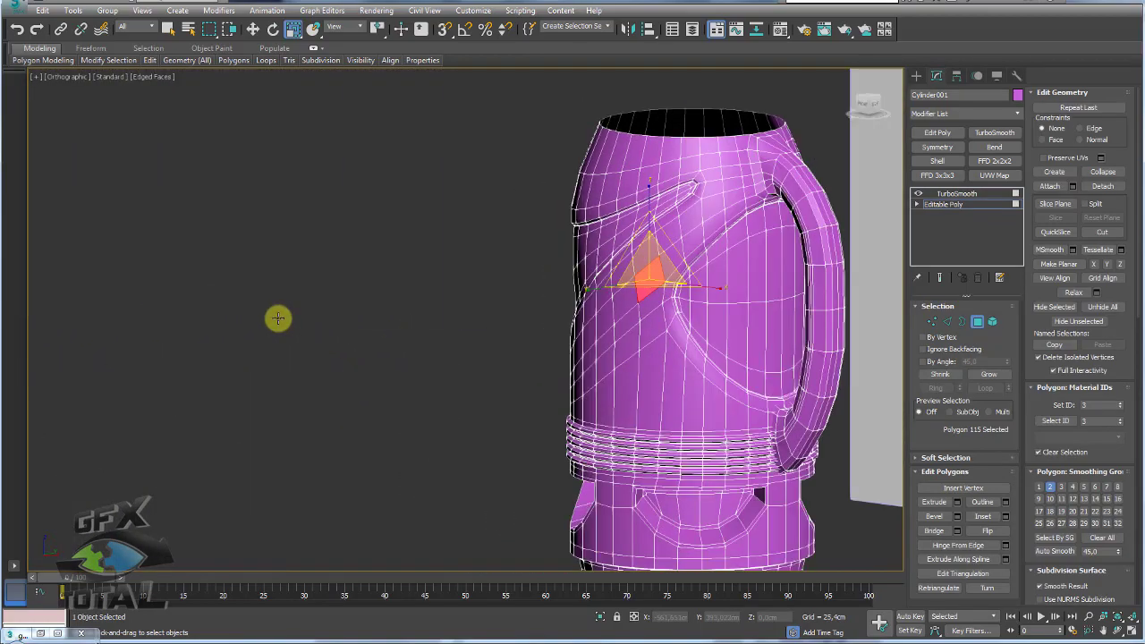
key("f")
scroll(510, 324, "up", 2)
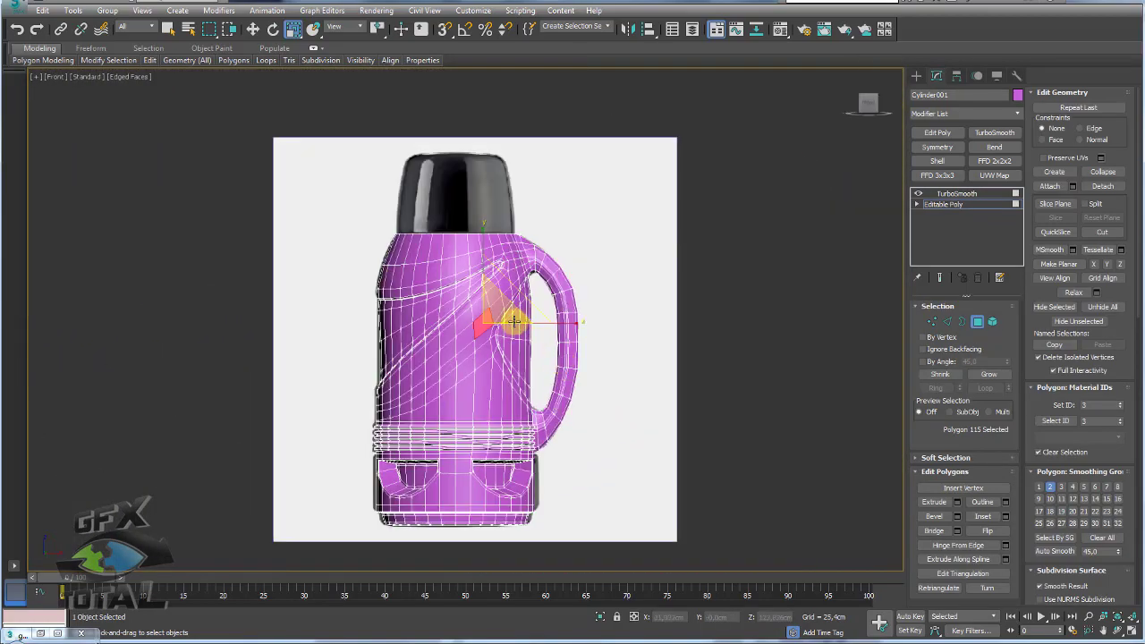
scroll(514, 321, "up", 4)
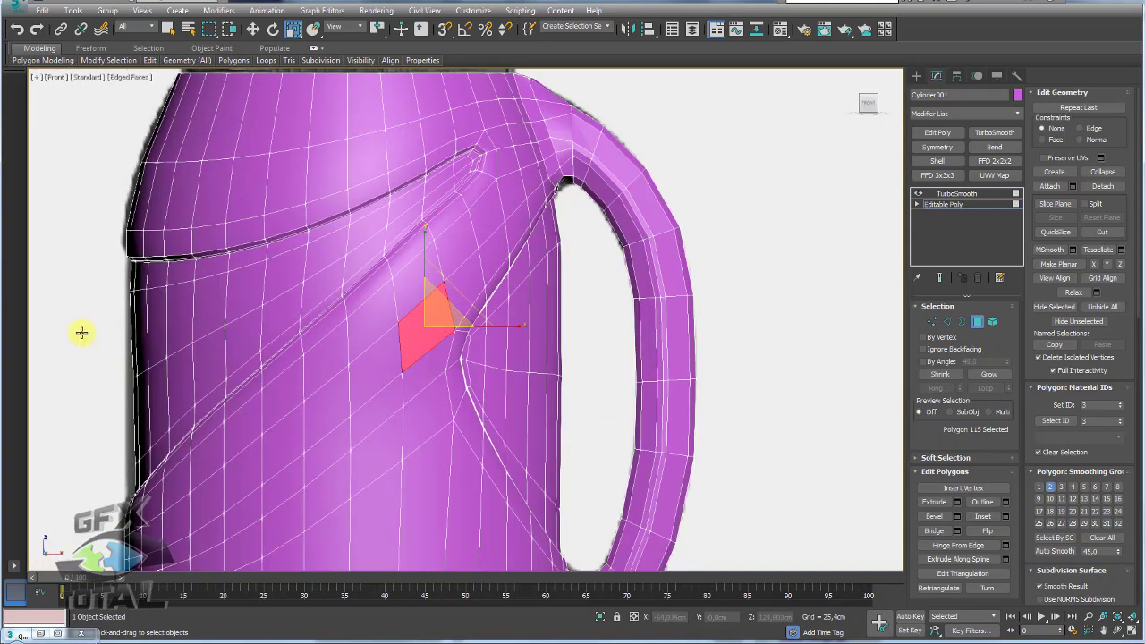
left_click_drag(418, 338, 391, 332)
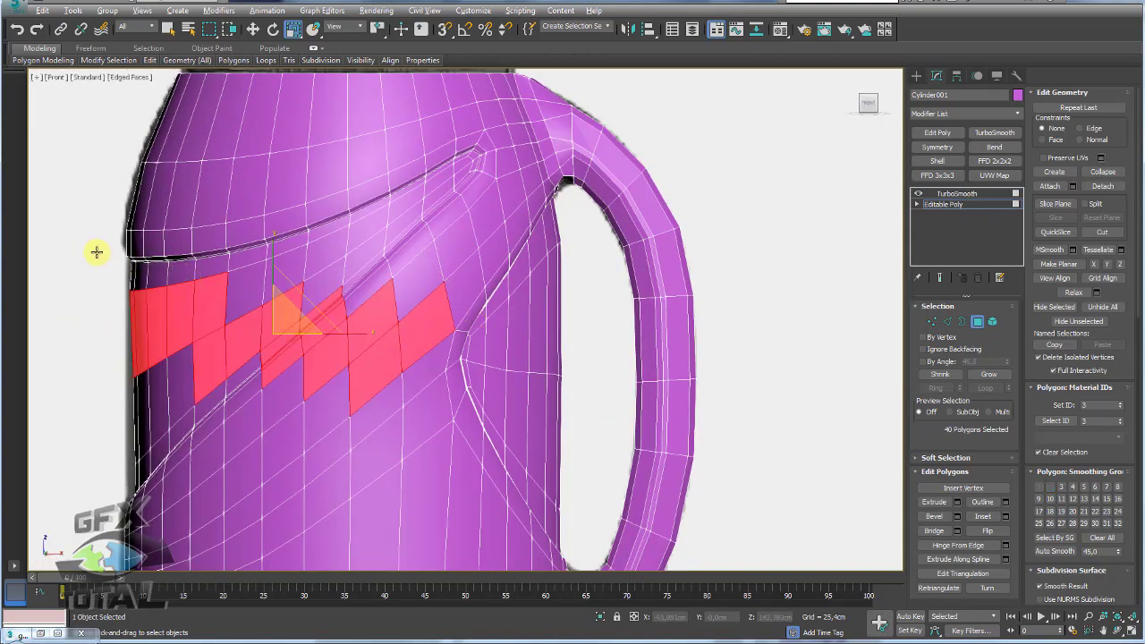
scroll(389, 444, "down", 3)
mouse_move(401, 376)
middle_mouse_down("alt")
mouse_move(572, 421)
mouse_move(439, 401)
middle_mouse_up("alt")
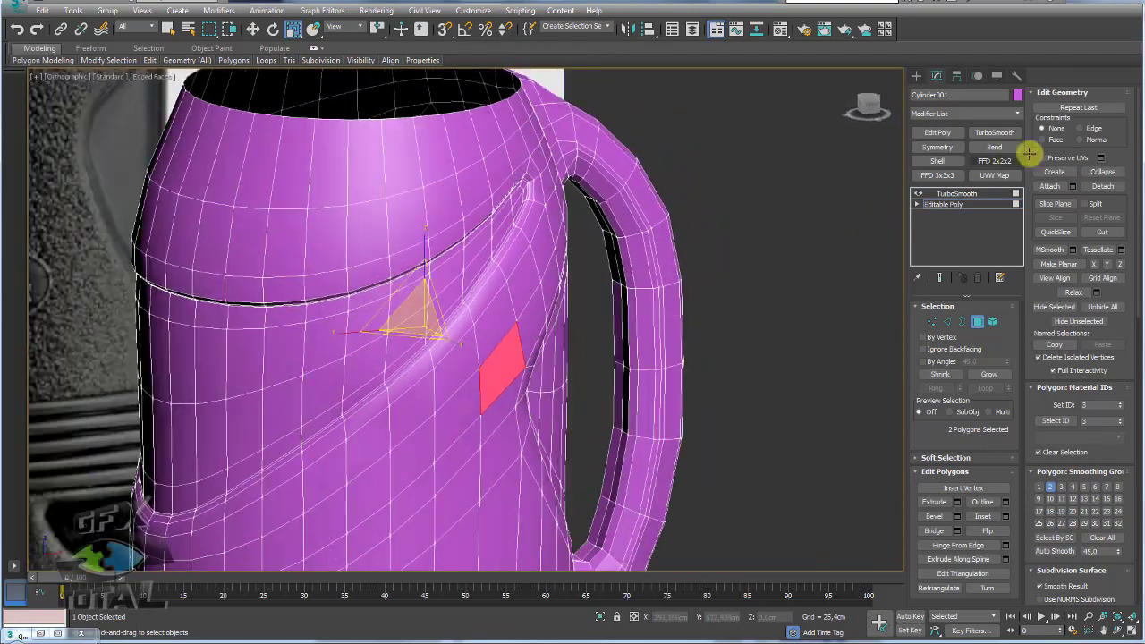
middle_click_drag(462, 345, 488, 361, "alt")
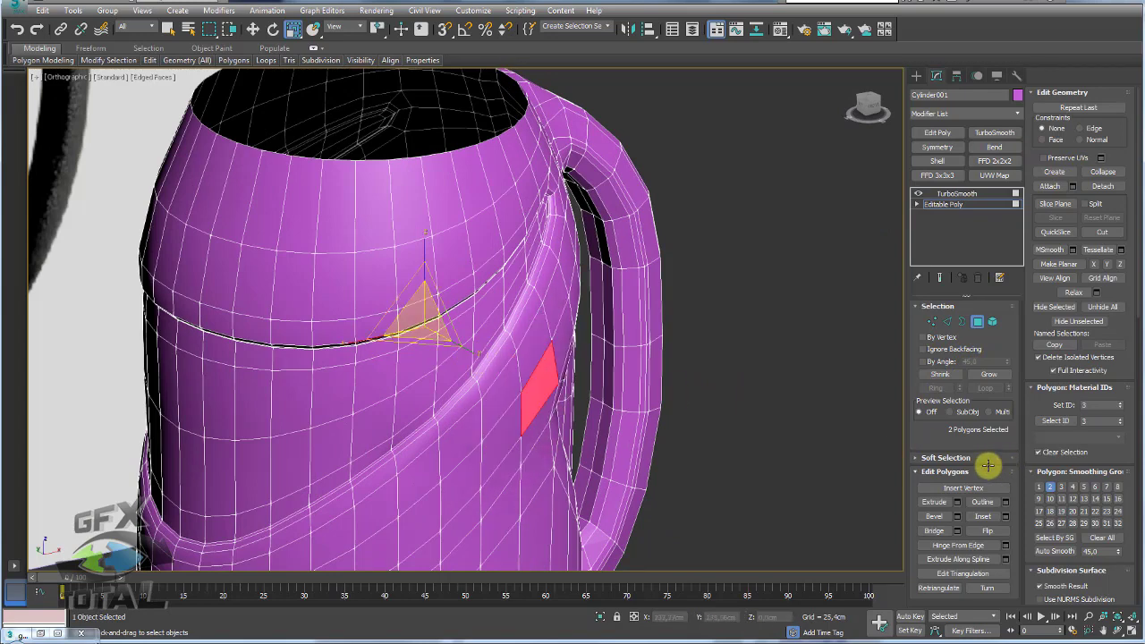
Enable Use Soft Selection with an 18.288cm falloff and turn on Show End Result
left_click(919, 457)
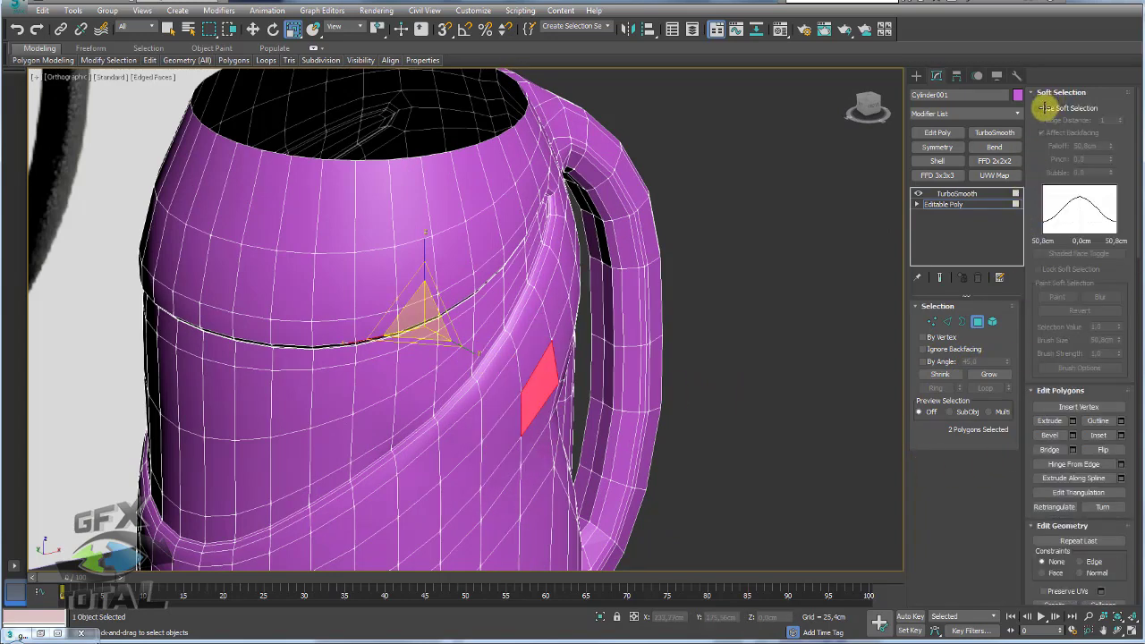
left_click(1040, 108)
left_click_drag(1110, 149, 1110, 186)
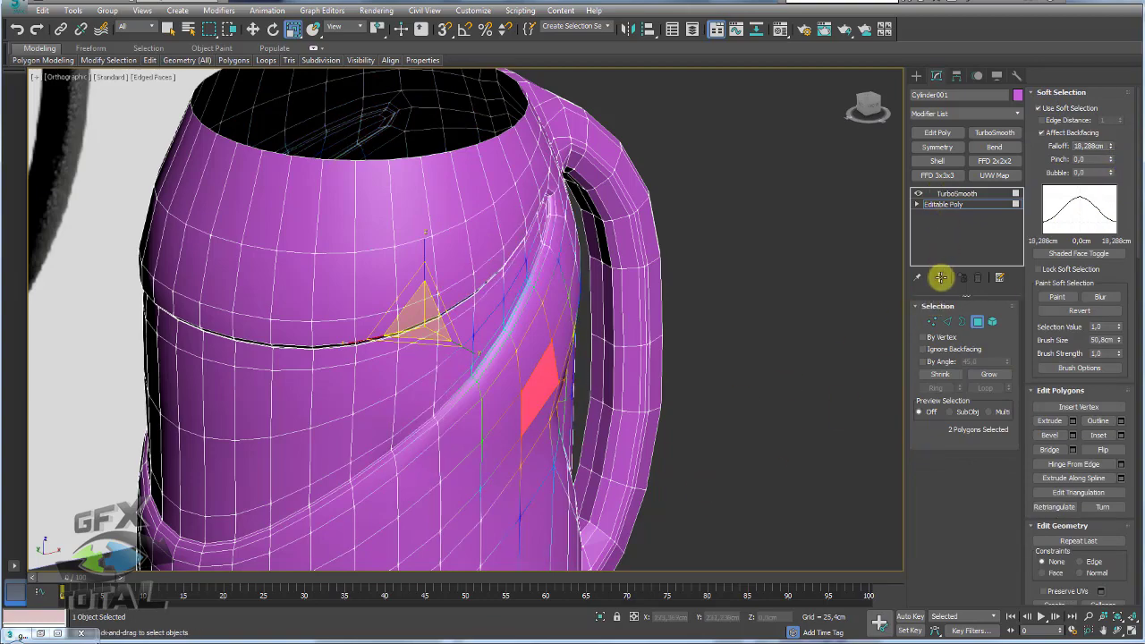
left_click(940, 278)
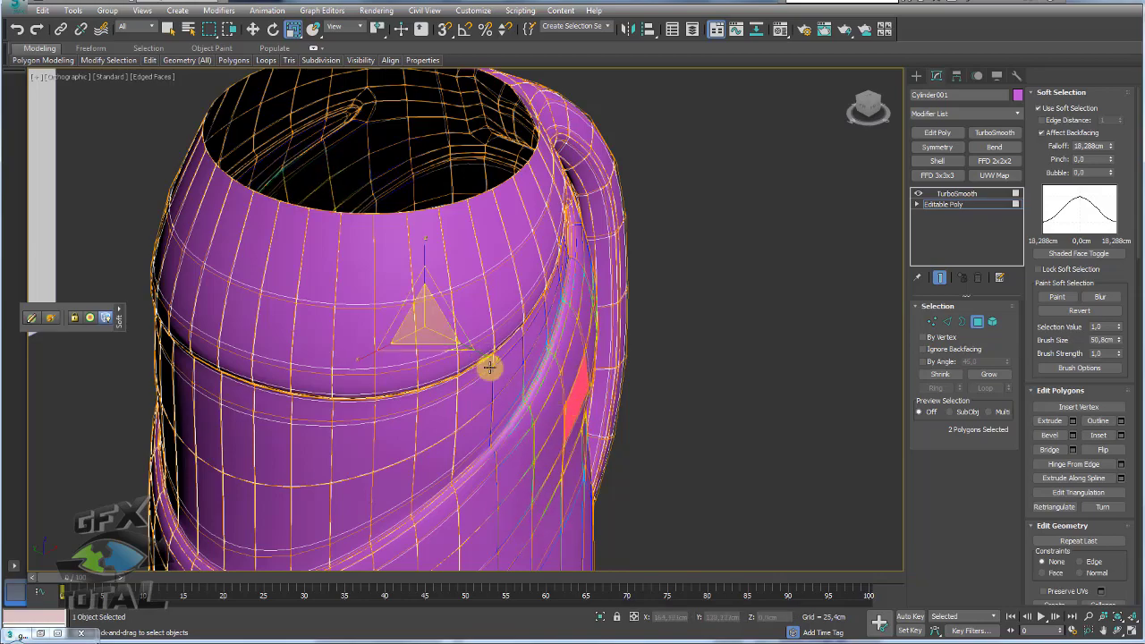
mouse_move(489, 365)
middle_mouse_down("alt")
mouse_move(542, 391)
mouse_move(716, 374)
mouse_move(735, 353)
middle_mouse_up("alt")
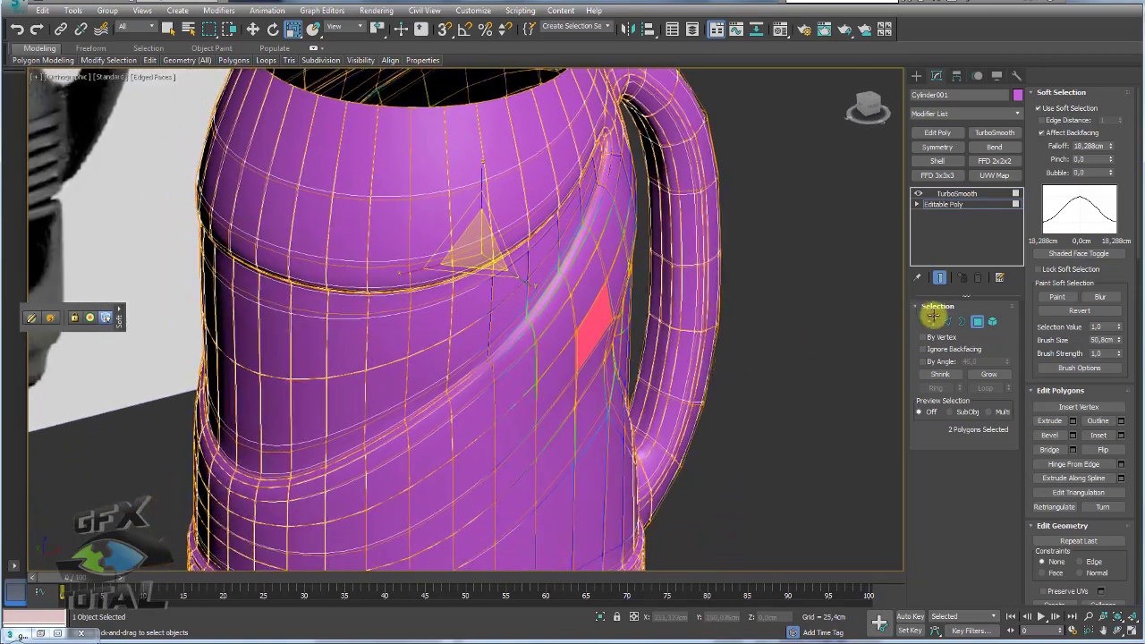
Check an edge near the groove, then turn off Show End Result and soft selection
key("2")
left_click(597, 378)
mouse_move(593, 379)
middle_mouse_down("alt")
mouse_move(414, 360)
mouse_move(670, 301)
mouse_move(711, 312)
middle_mouse_up("alt")
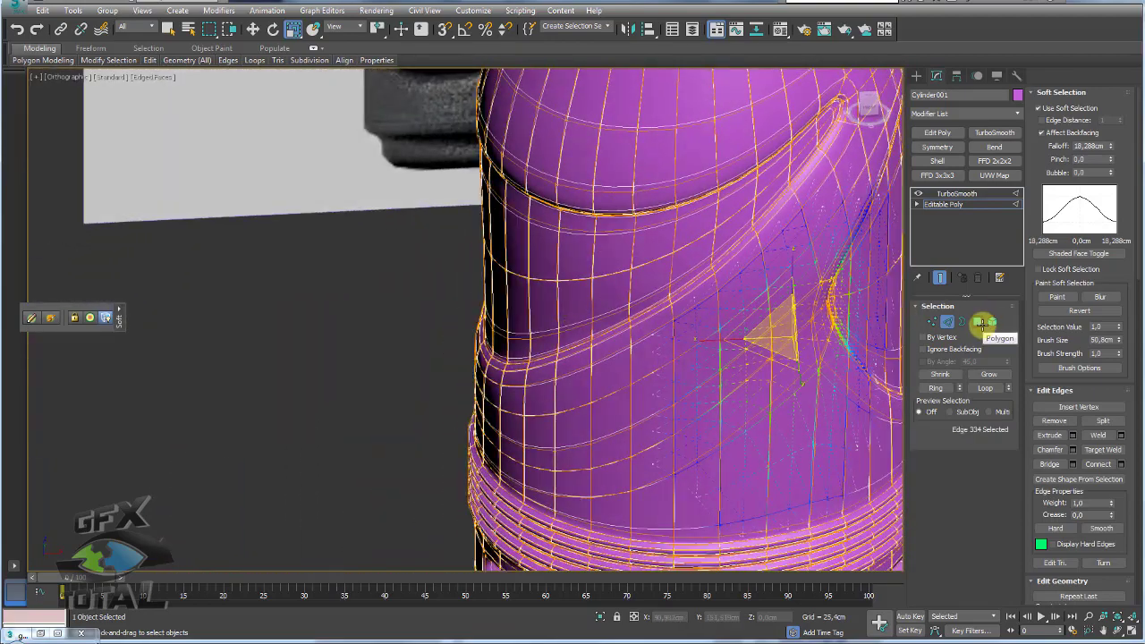
left_click(976, 321)
left_click(917, 193)
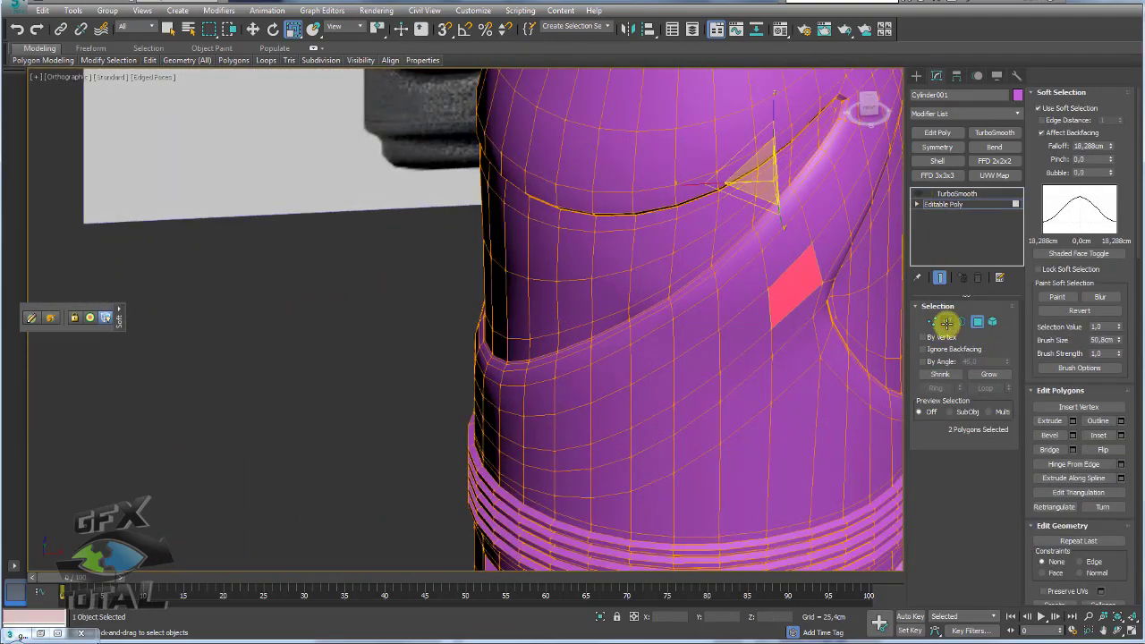
left_click(1045, 107)
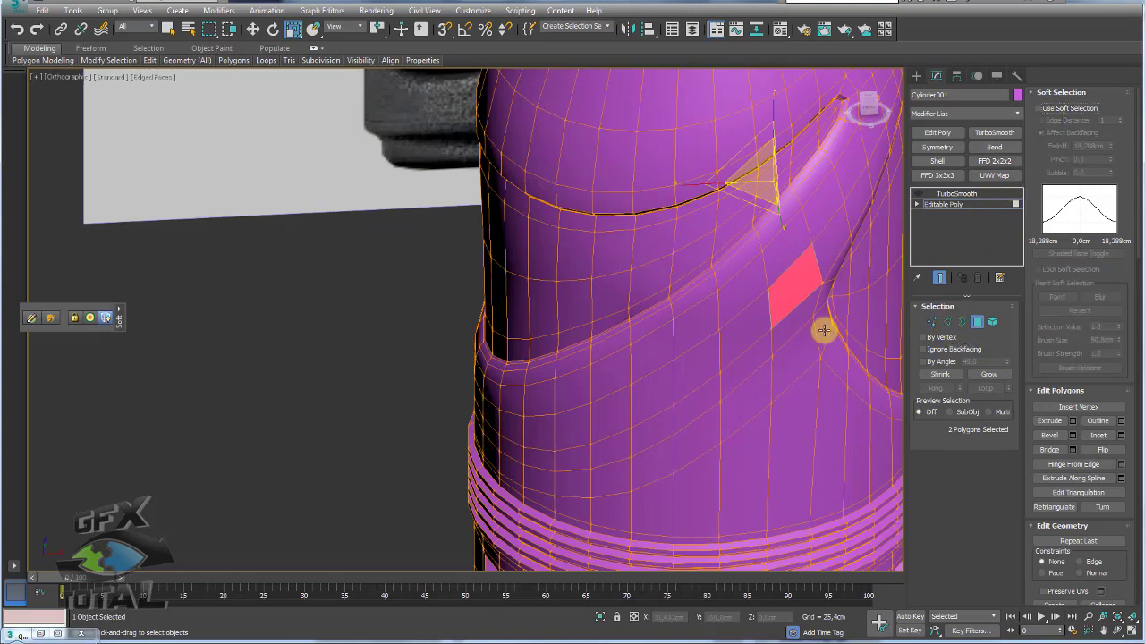
mouse_move(819, 325)
middle_mouse_down("alt")
mouse_move(616, 373)
mouse_move(546, 360)
mouse_move(498, 292)
middle_mouse_up("alt")
scroll(498, 291, "up", 5)
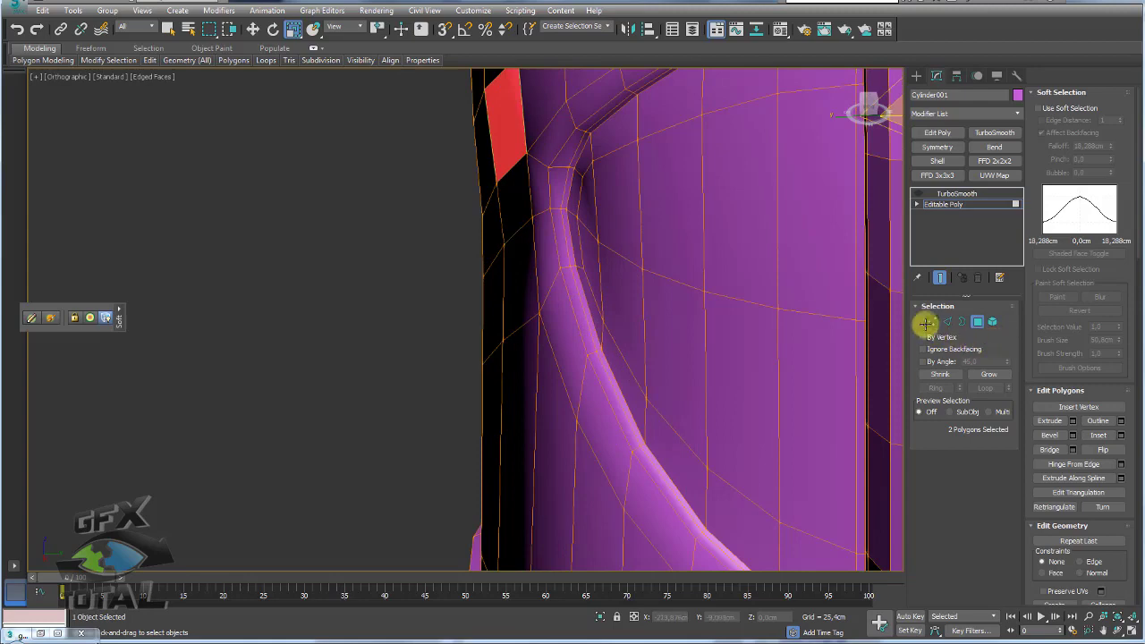
Select the two vertices at the groove's end and scale them slightly with soft selection on
left_click(930, 322)
left_click(501, 243)
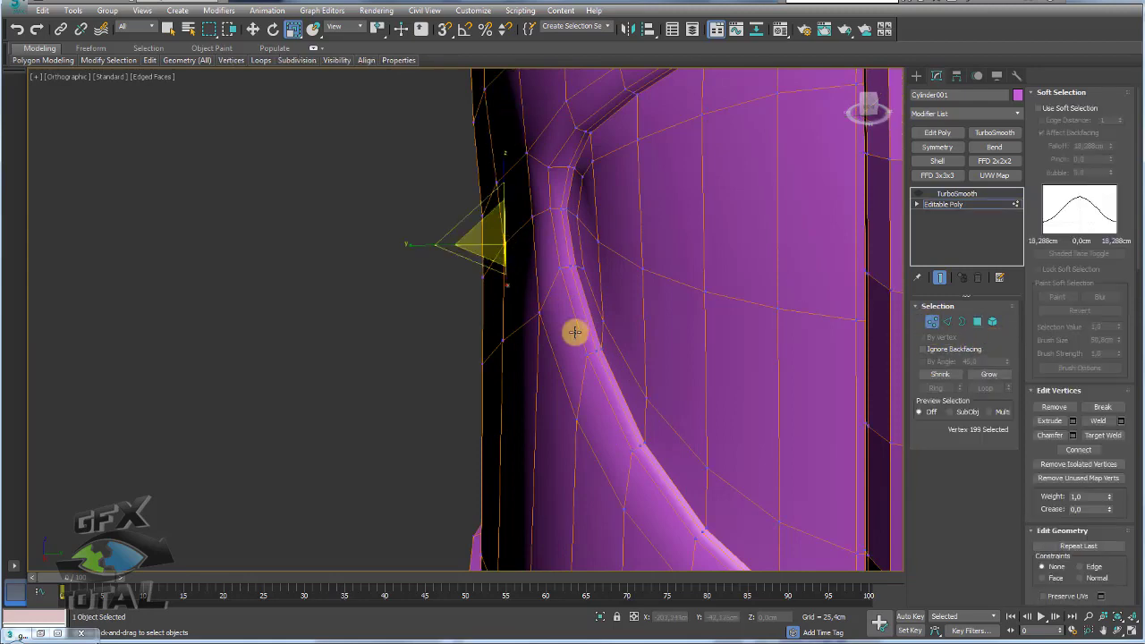
key("f")
scroll(600, 331, "up", 1)
scroll(487, 349, "up", 4)
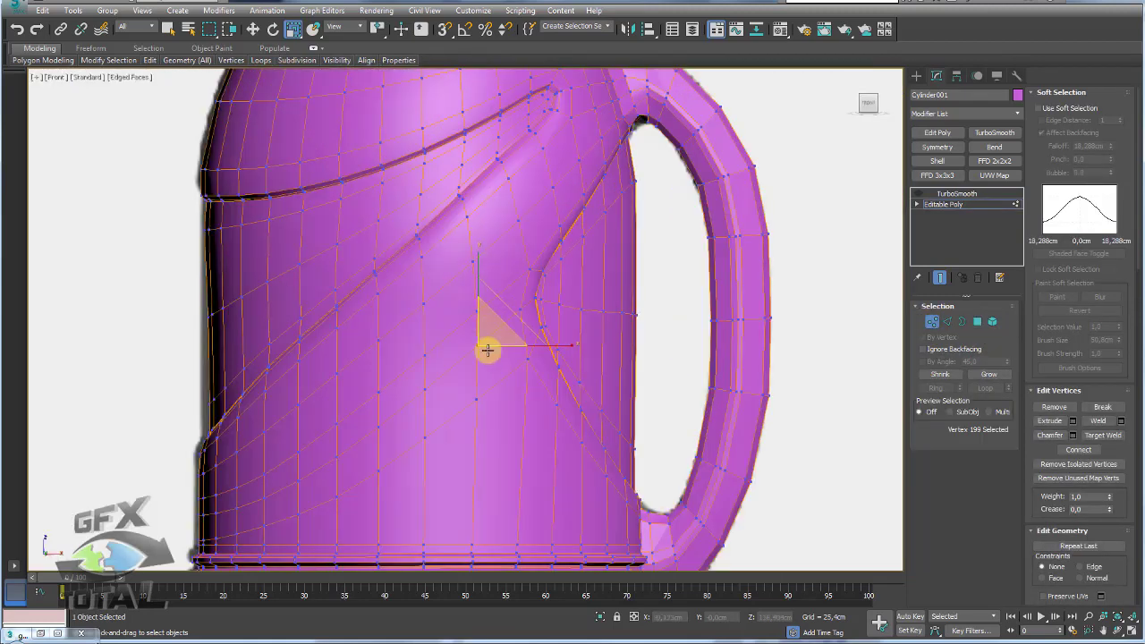
scroll(454, 350, "down", 3)
mouse_move(556, 350)
middle_mouse_down("alt")
mouse_move(647, 363)
mouse_move(663, 345)
middle_mouse_up("alt")
left_click(1043, 111)
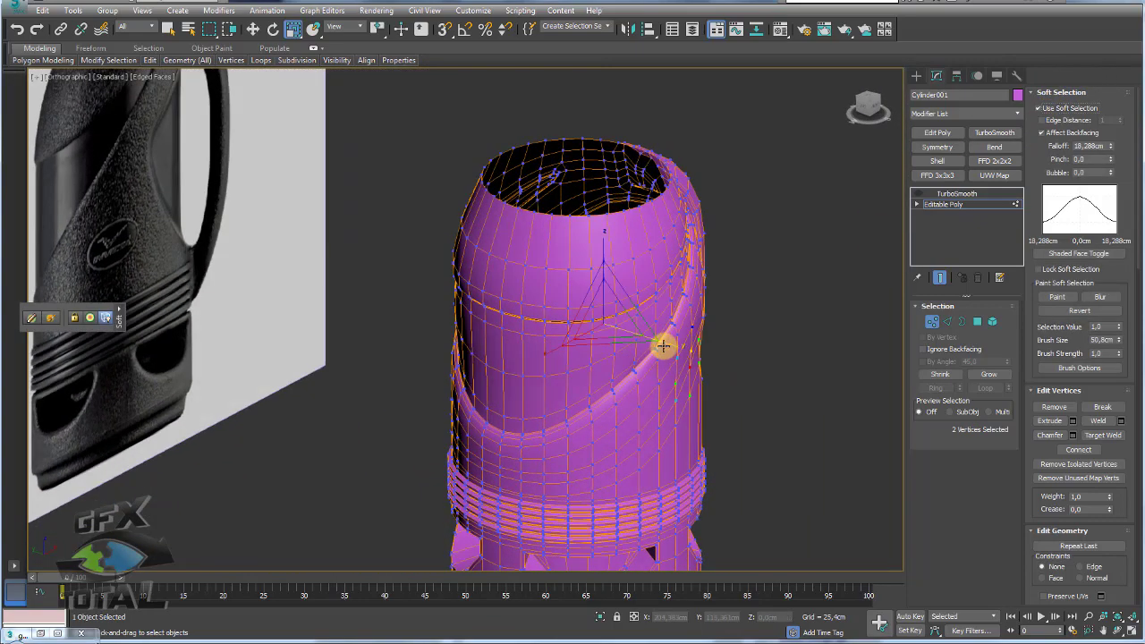
left_click_drag(674, 345, 672, 347)
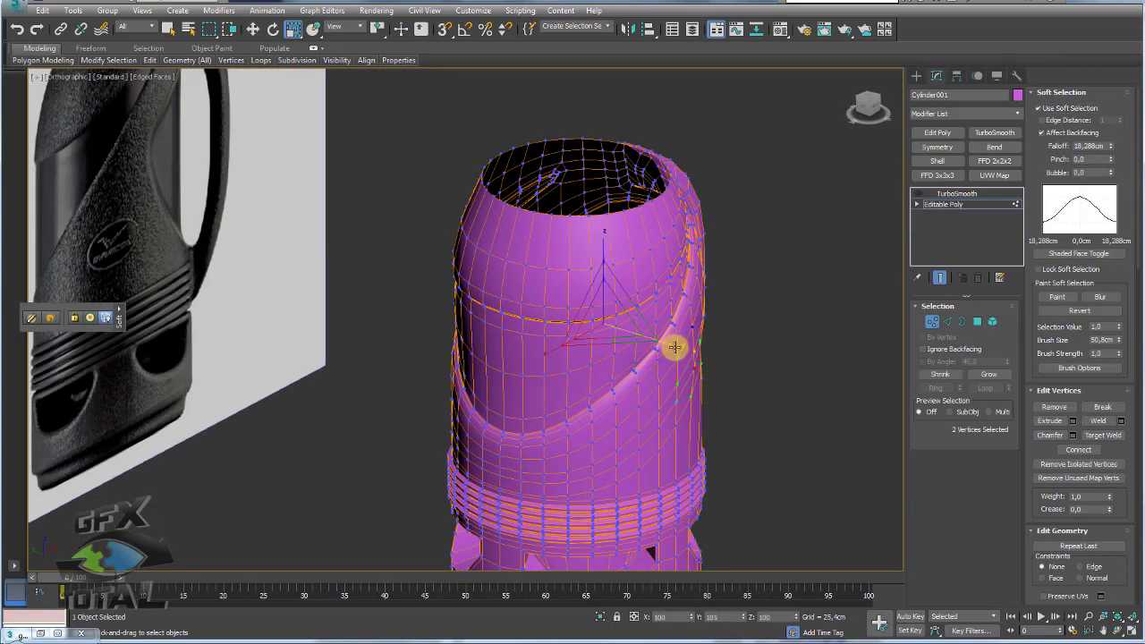
Select more vertices along the groove and orbit around the body to check the shape
scroll(672, 353, "up", 2)
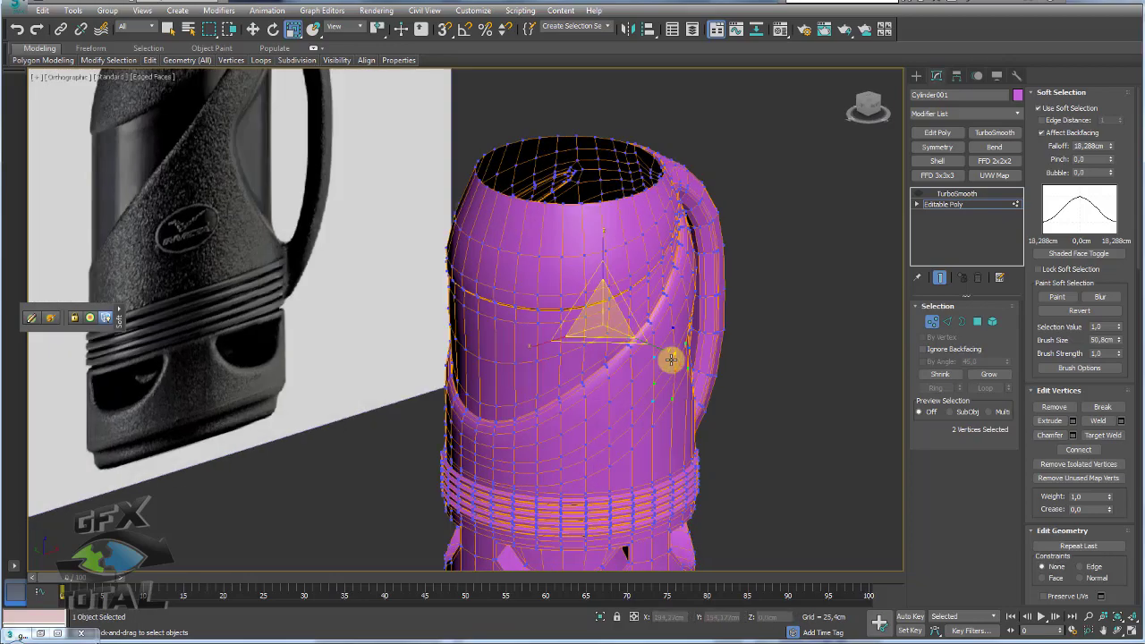
scroll(617, 350, "up", 3)
scroll(679, 355, "up", 3)
mouse_move(695, 407)
middle_mouse_down("alt")
mouse_move(578, 381)
mouse_move(641, 368)
middle_mouse_up("alt")
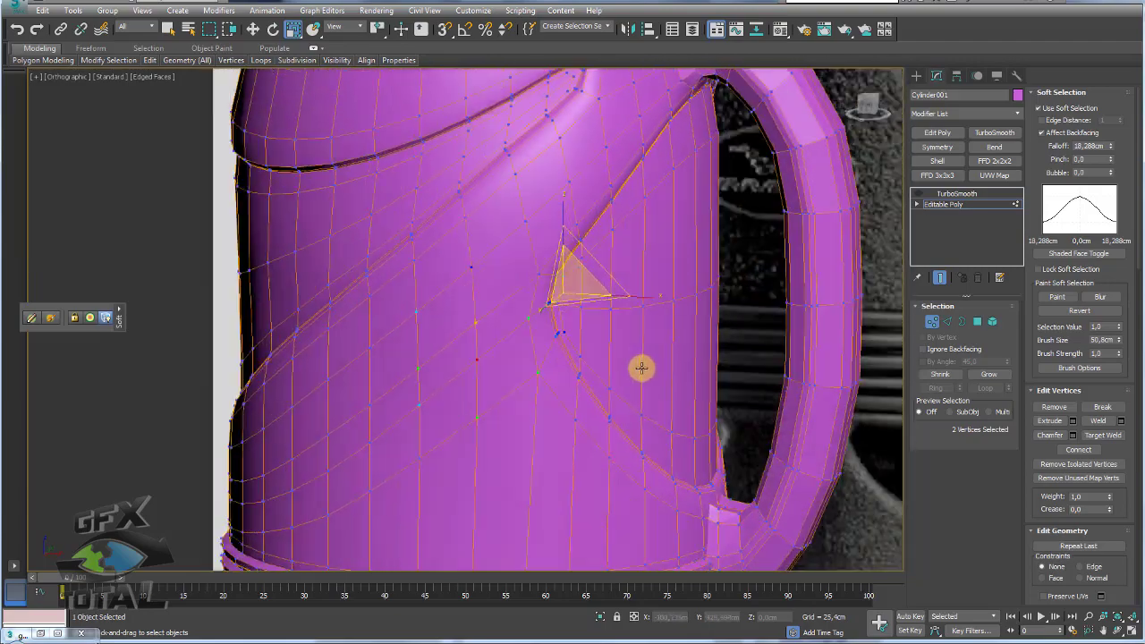
key("f")
scroll(651, 401, "up", 2)
scroll(488, 248, "up", 4)
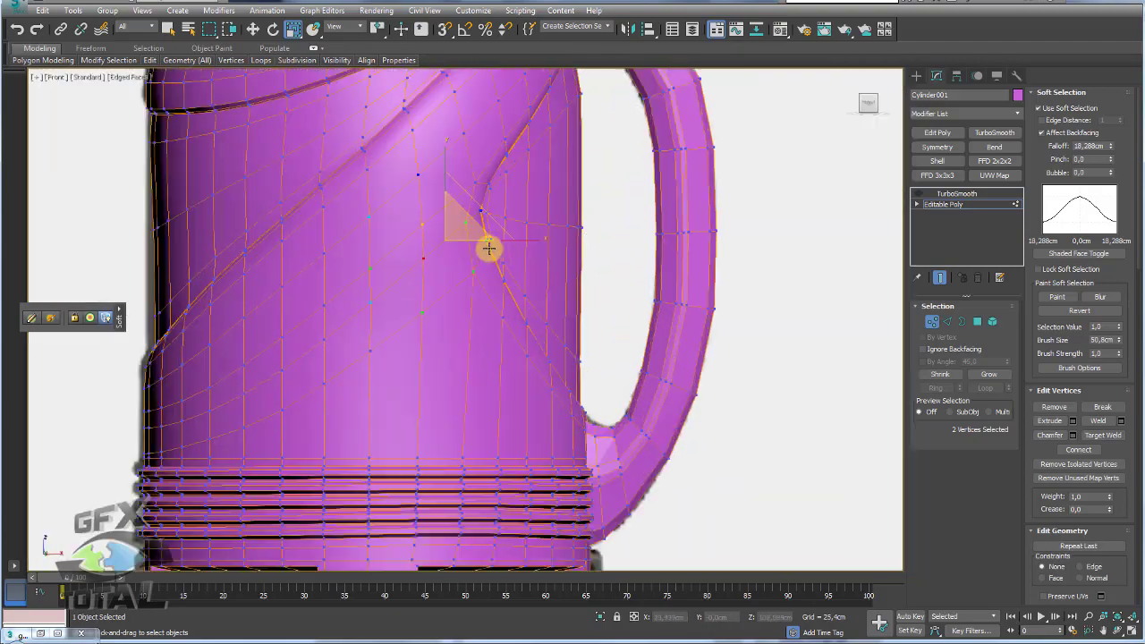
scroll(485, 185, "up", 3)
scroll(486, 185, "up", 2)
left_click(456, 235)
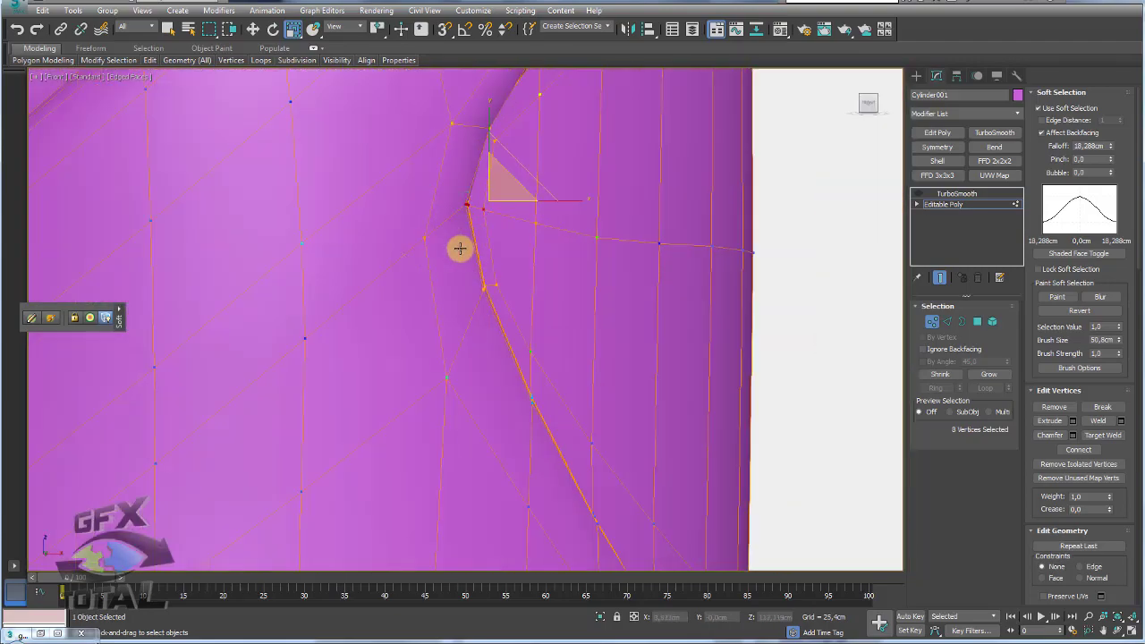
mouse_move(460, 247)
middle_mouse_down("alt")
mouse_move(554, 293)
mouse_move(539, 269)
mouse_move(519, 266)
middle_mouse_up("alt")
scroll(518, 266, "down", 5)
mouse_move(614, 332)
middle_mouse_down("alt")
mouse_move(672, 340)
mouse_move(622, 318)
mouse_move(760, 268)
middle_mouse_up("alt")
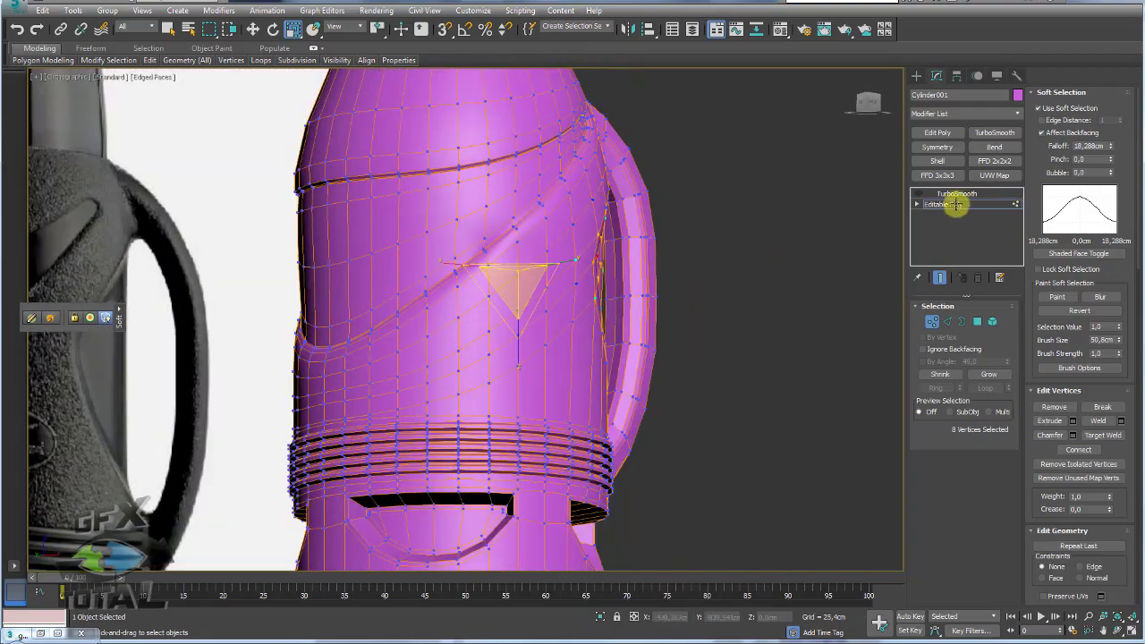
Preview the smoothed flask, then select its top rim border with soft selection off
left_click(956, 193)
scroll(582, 223, "down", 4)
middle_click_drag(582, 222, 429, 320, "alt")
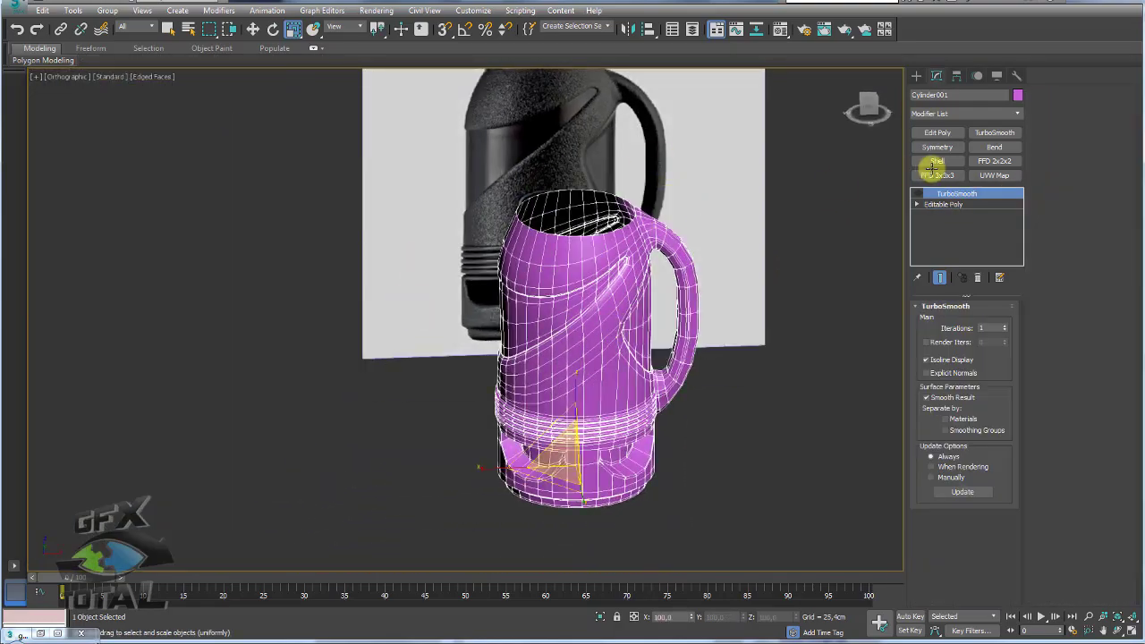
left_click(944, 204)
left_click(961, 321)
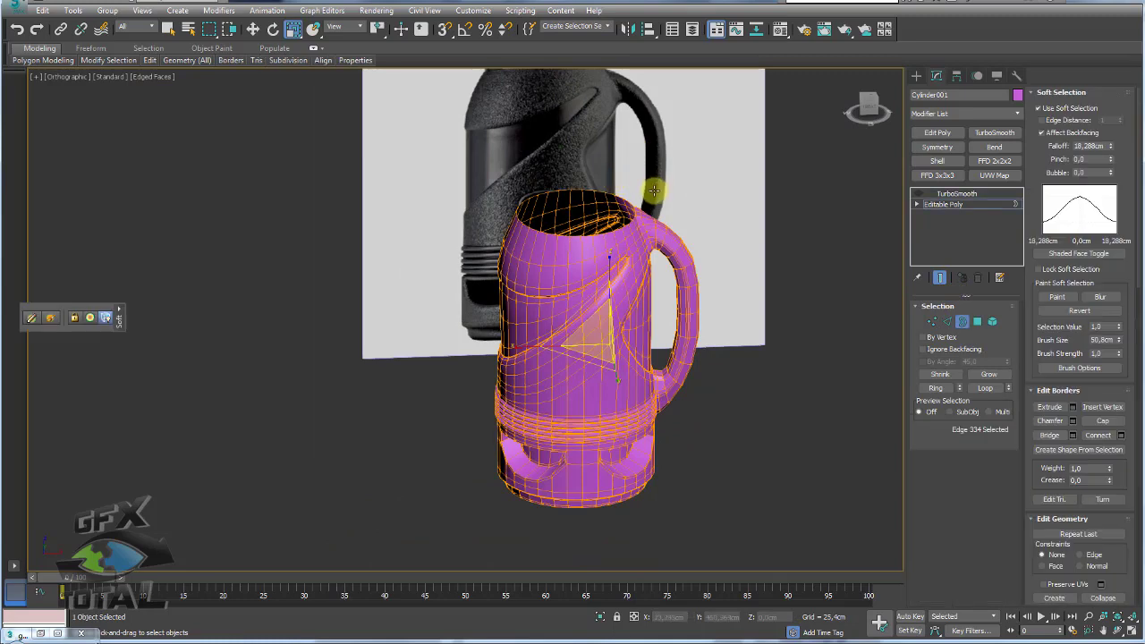
left_click(653, 190)
left_click(1041, 107)
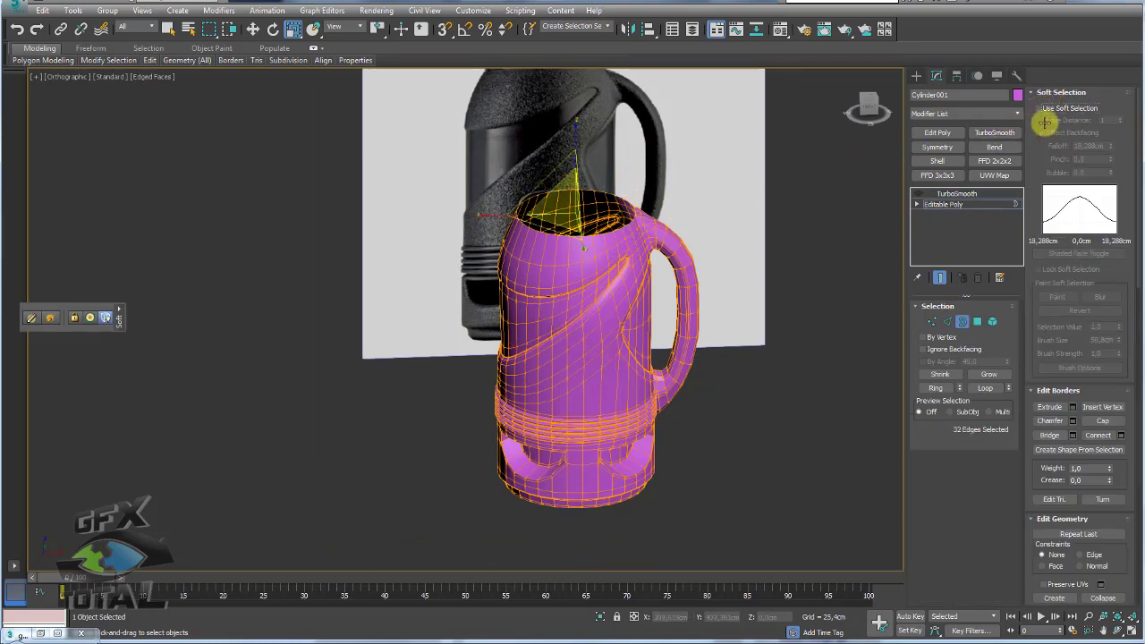
Reselect the top rim border and zoom in on it in Front view
left_click(946, 321)
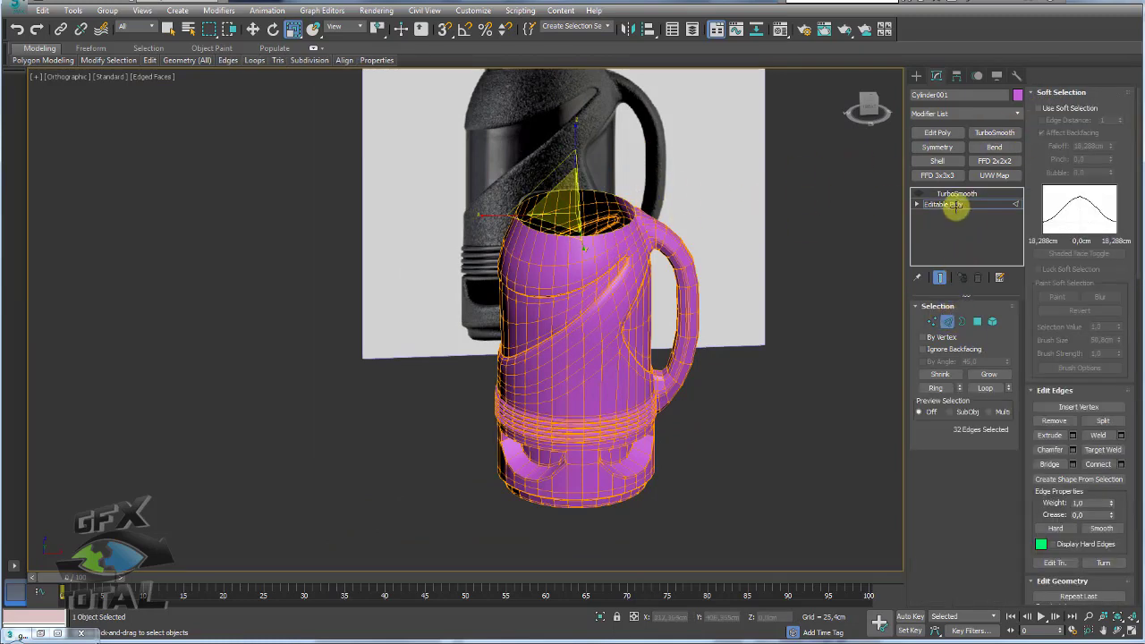
left_click(955, 206)
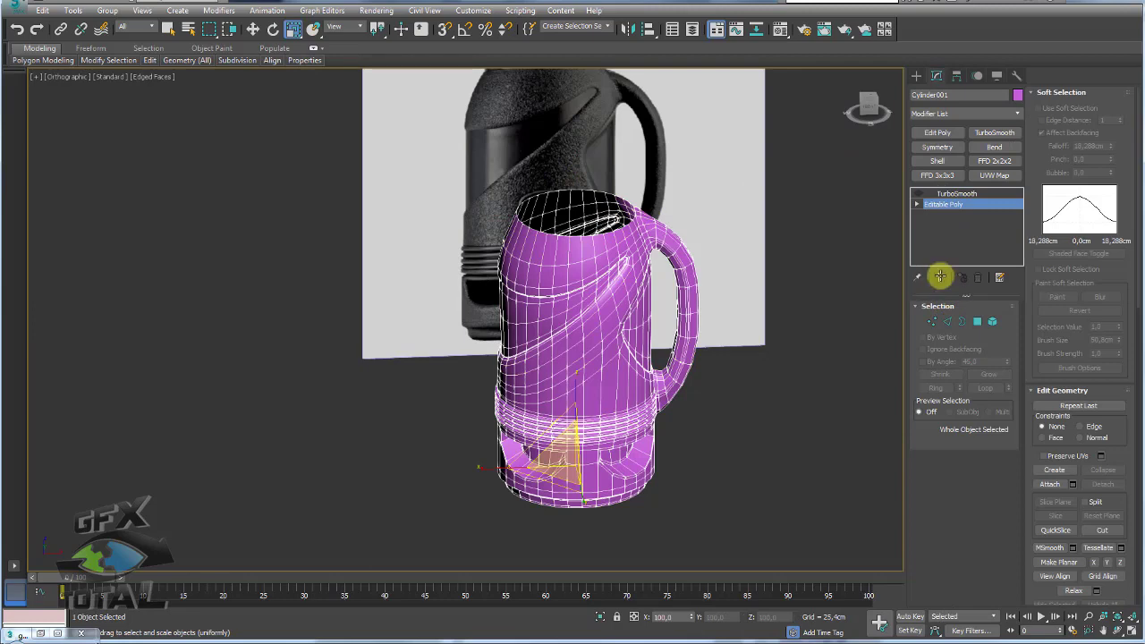
left_click(961, 321)
left_click(644, 210)
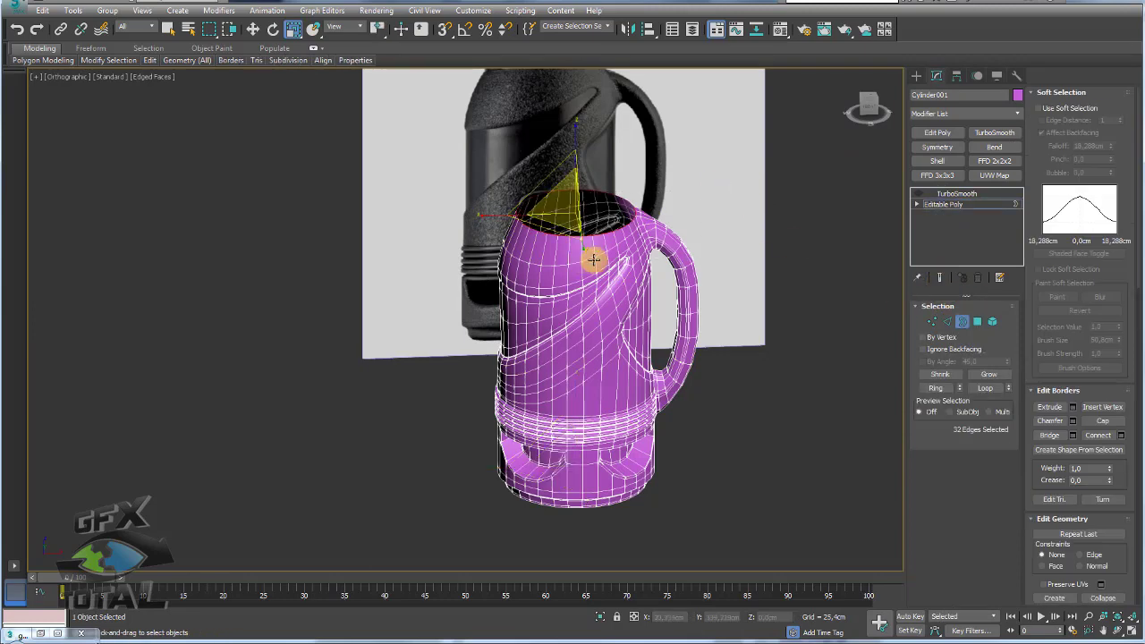
middle_click_drag(678, 254, 707, 341)
key("f")
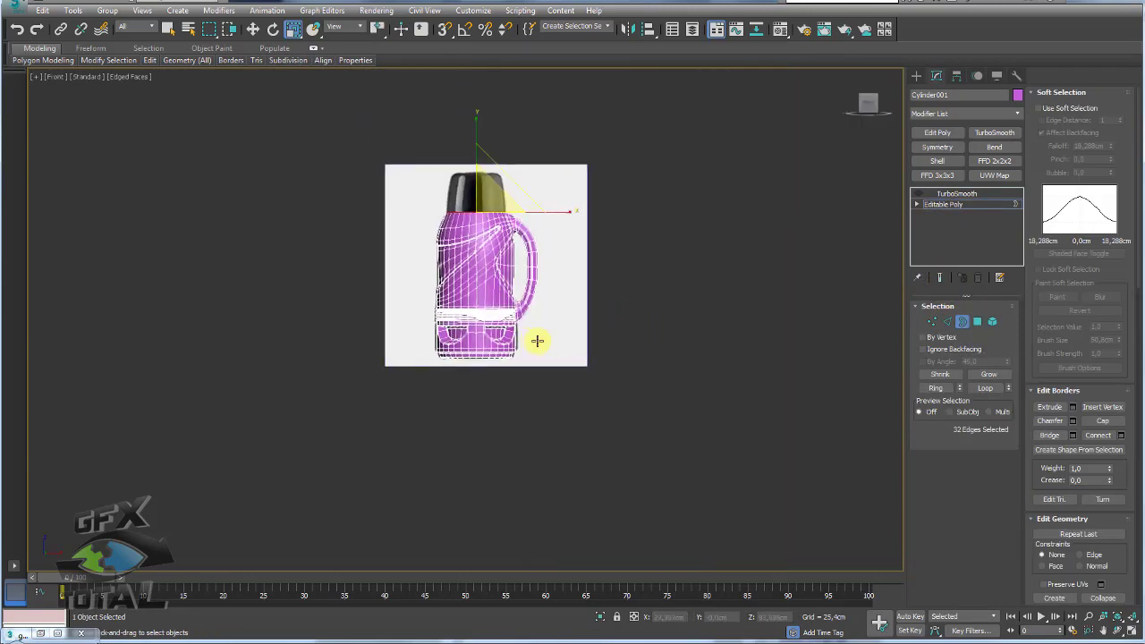
scroll(536, 337, "up", 5)
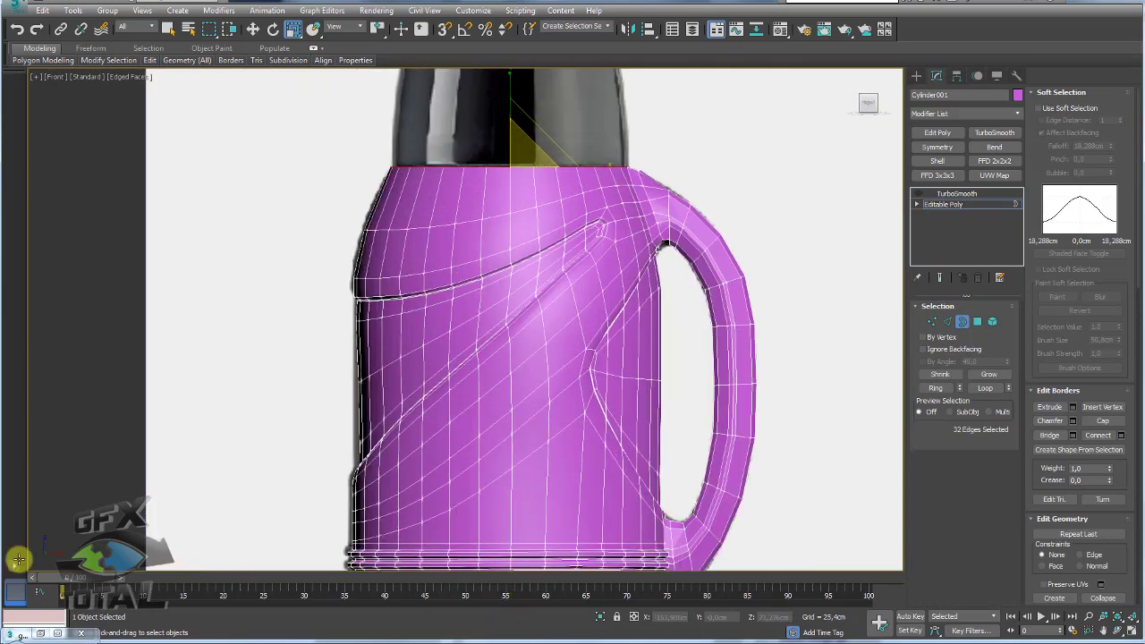
key("alt+Tab")
Browse the thermos reference photos and settle on the black flask with its cup on top
double_click(335, 204)
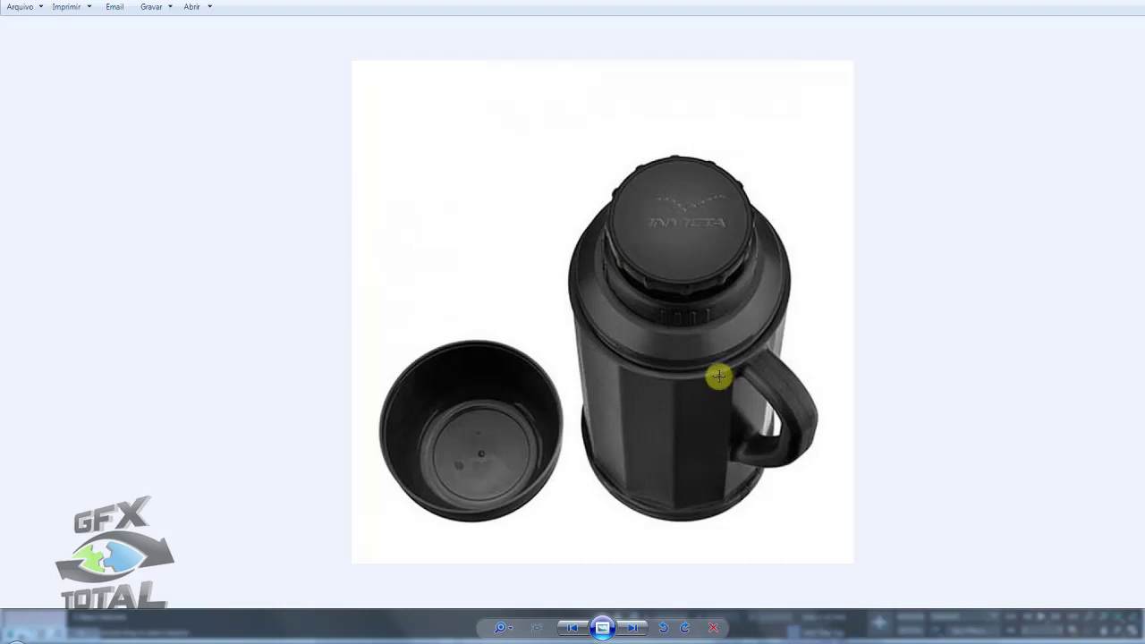
left_click(633, 627)
left_click(633, 627)
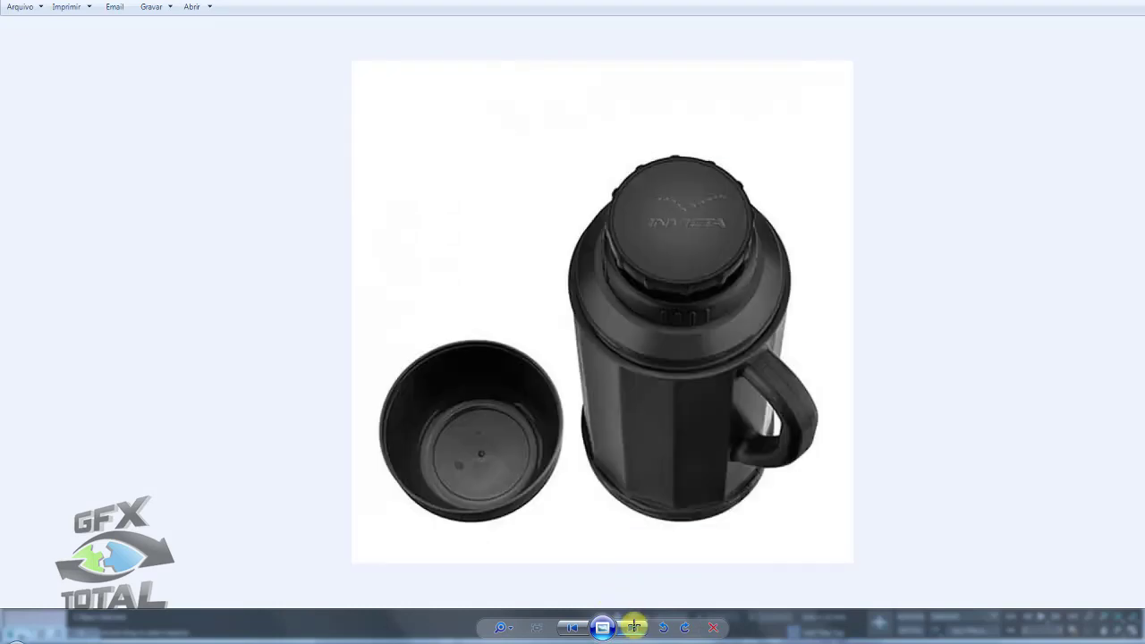
left_click(570, 624)
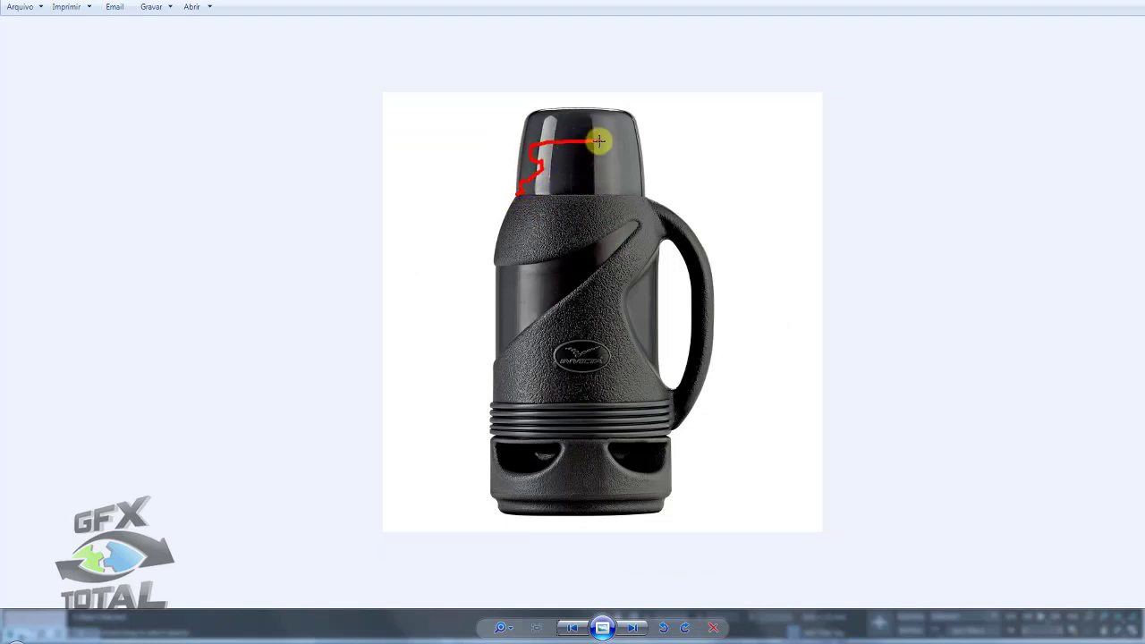
key("alt+Tab")
left_click(285, 630)
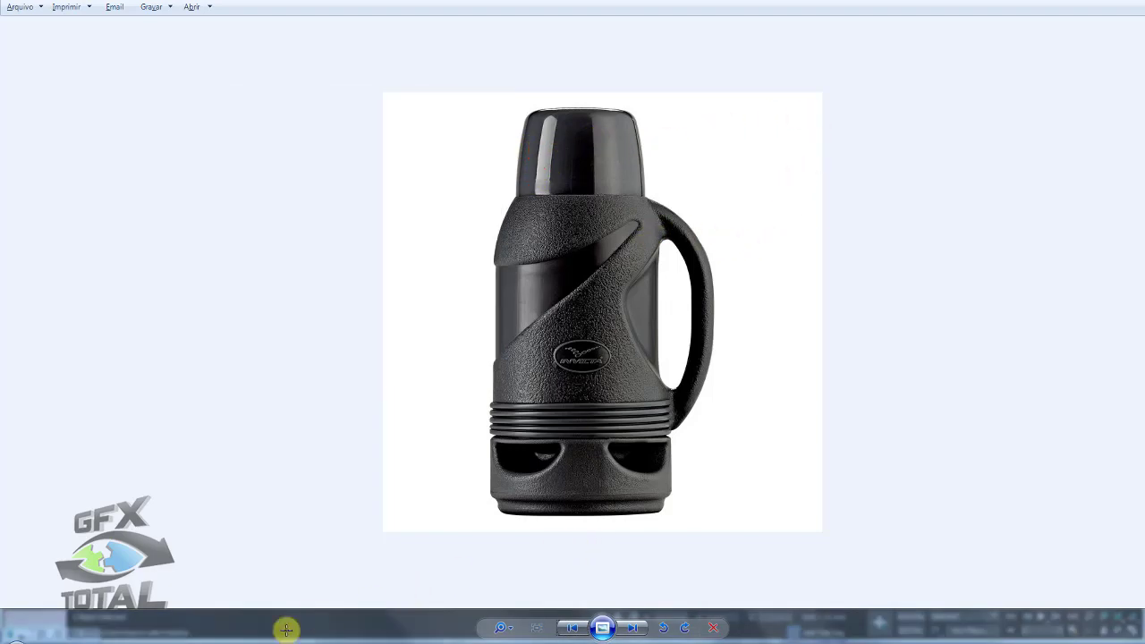
Shift-drag the flask's top rim border upward to create a new band of faces
left_click(248, 640)
scroll(541, 337, "down", 1)
scroll(509, 288, "down", 1)
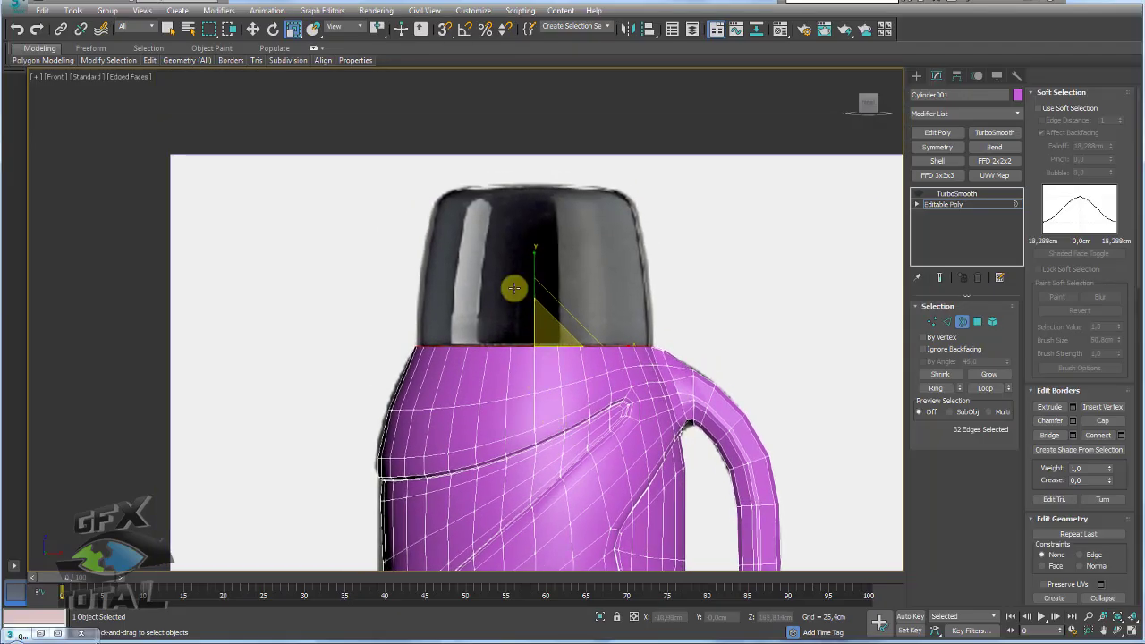
scroll(536, 338, "up", 2)
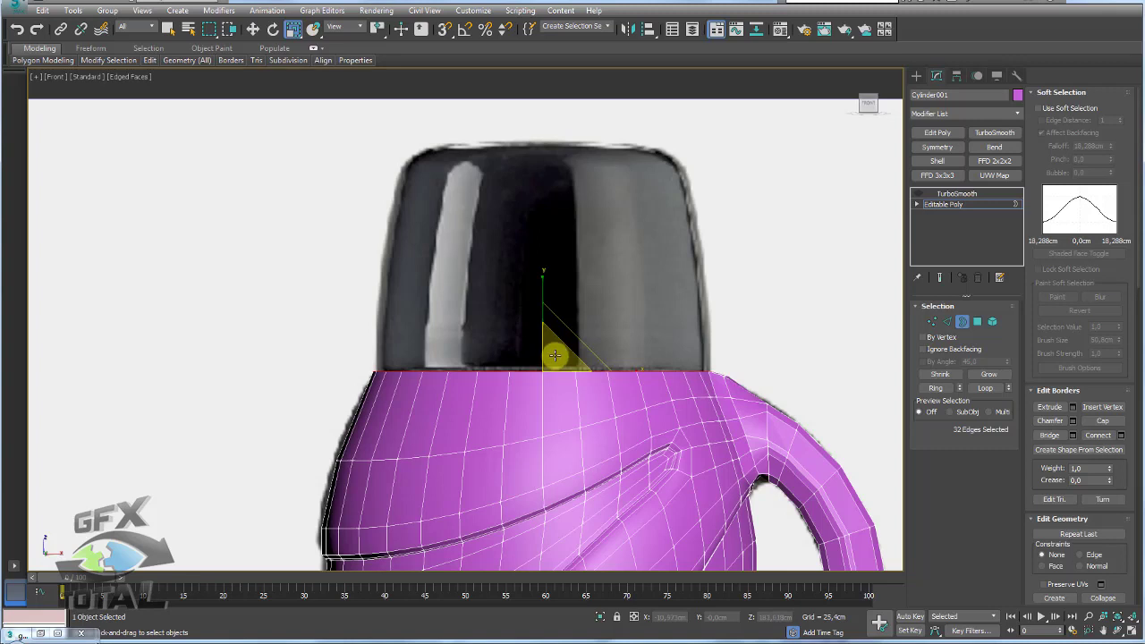
key("w")
mouse_move(542, 327)
left_mouse_down("shift")
mouse_move(540, 311)
mouse_move(554, 351)
left_mouse_up("shift")
Raise the rim border further to add a band beneath the cap
key("e")
key("r")
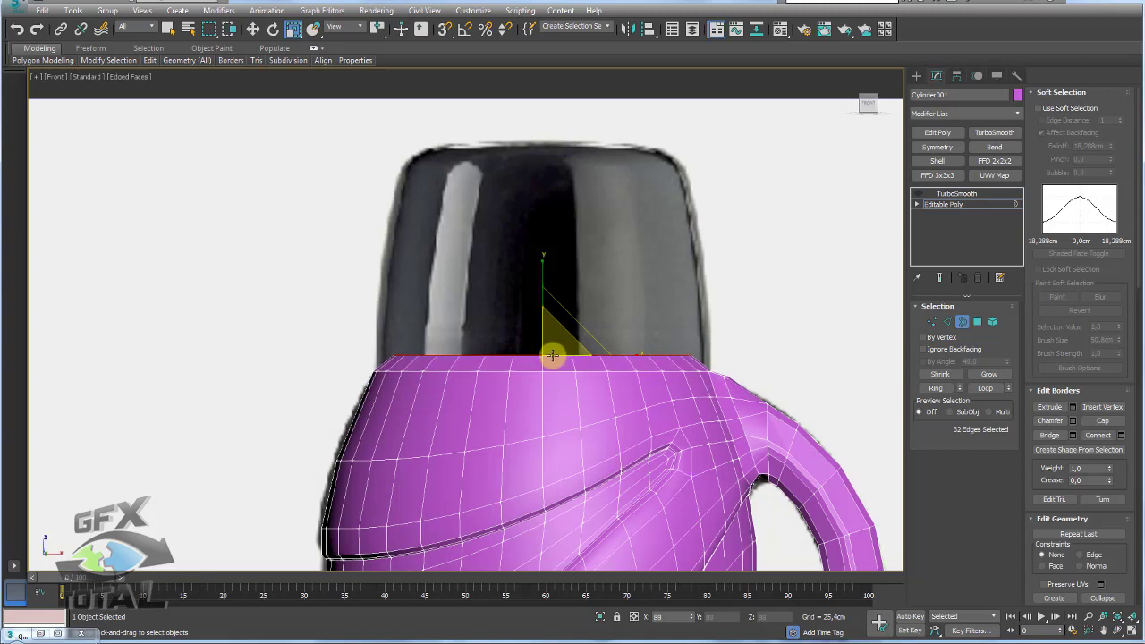
key("w")
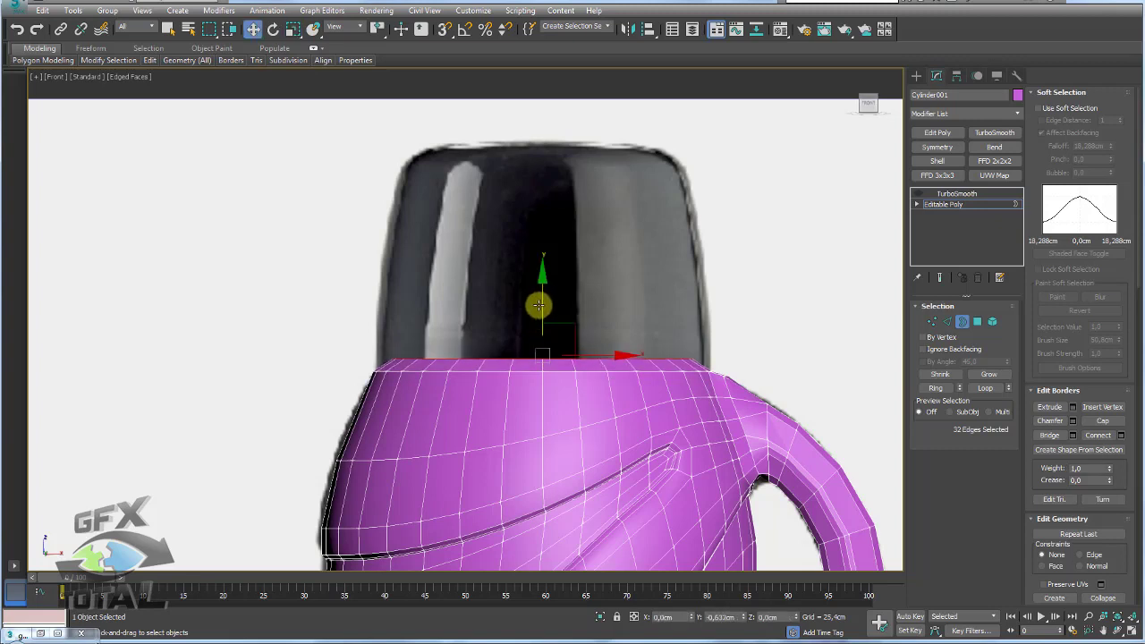
key("e")
key("r")
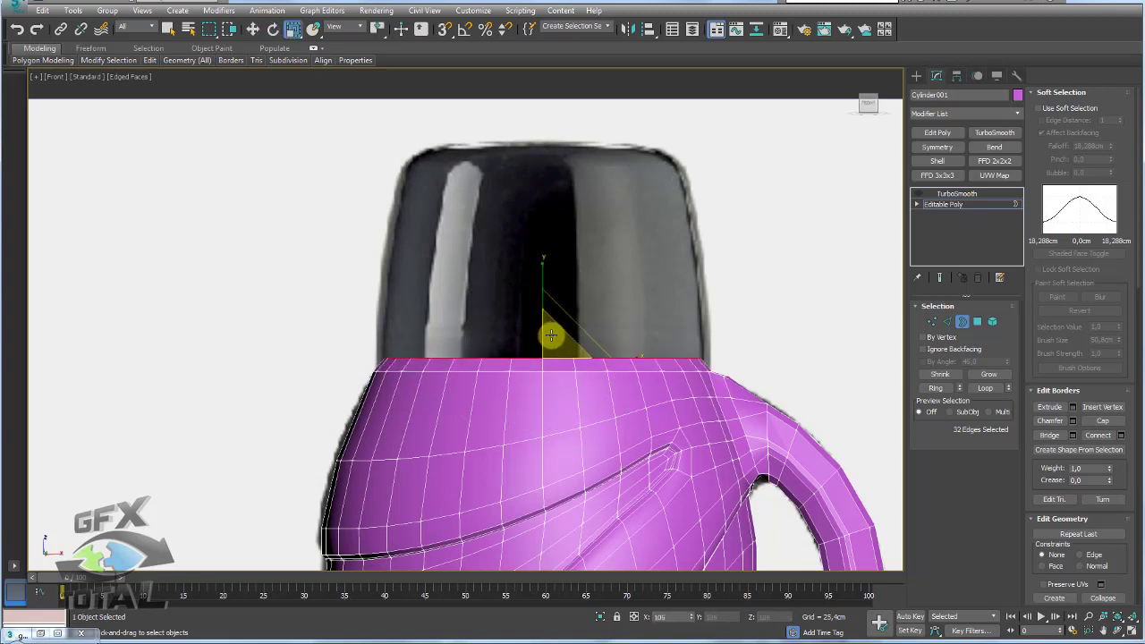
key("w")
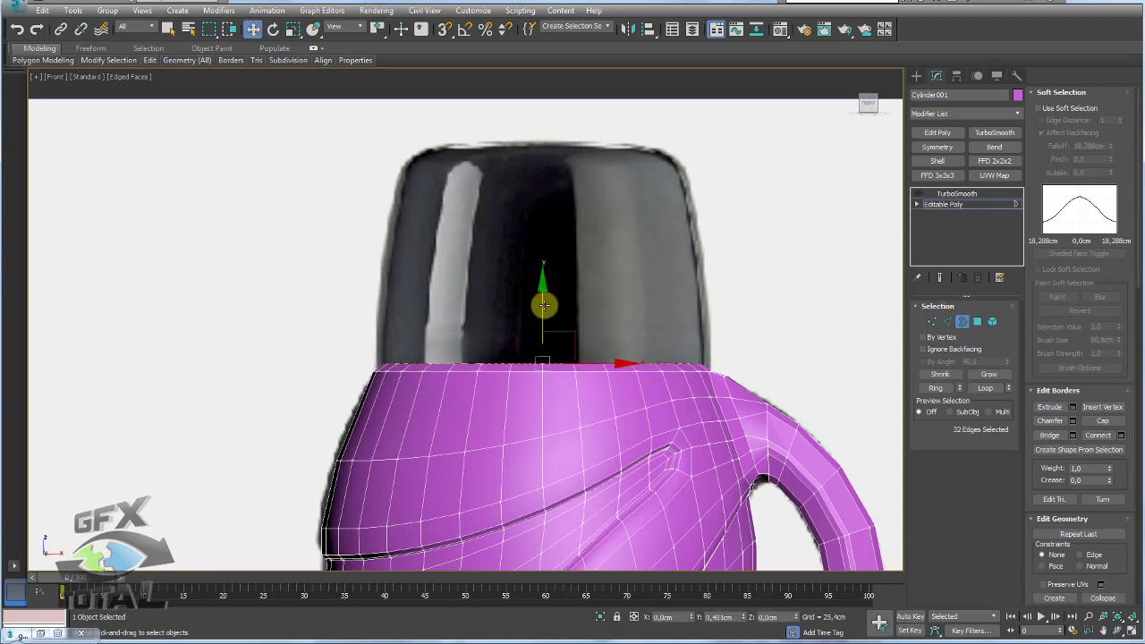
left_click_drag(543, 305, 544, 284, "shift")
Widen the new top band slightly and lower it a little to sit under the cap
key("e")
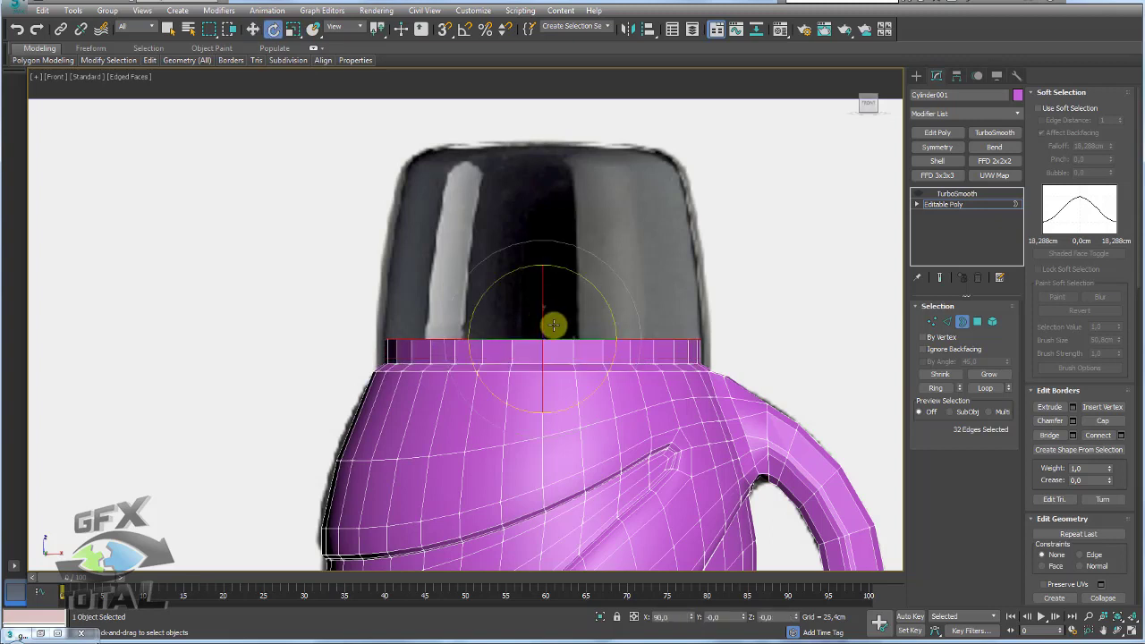
key("r")
left_click_drag(555, 327, 555, 323)
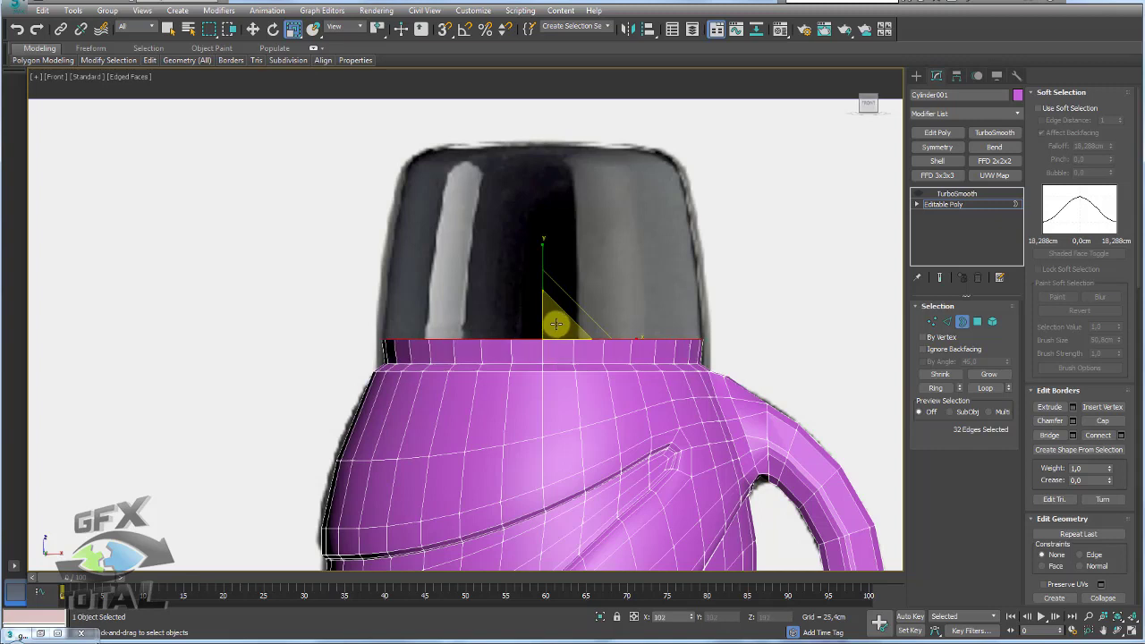
key("w")
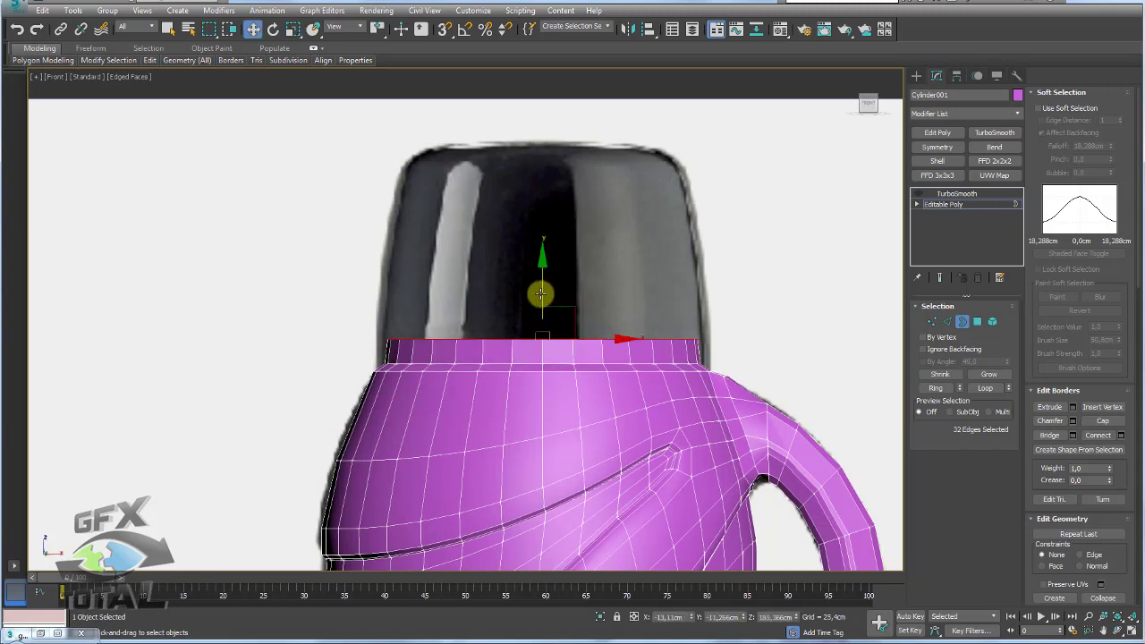
left_click_drag(542, 294, 542, 297)
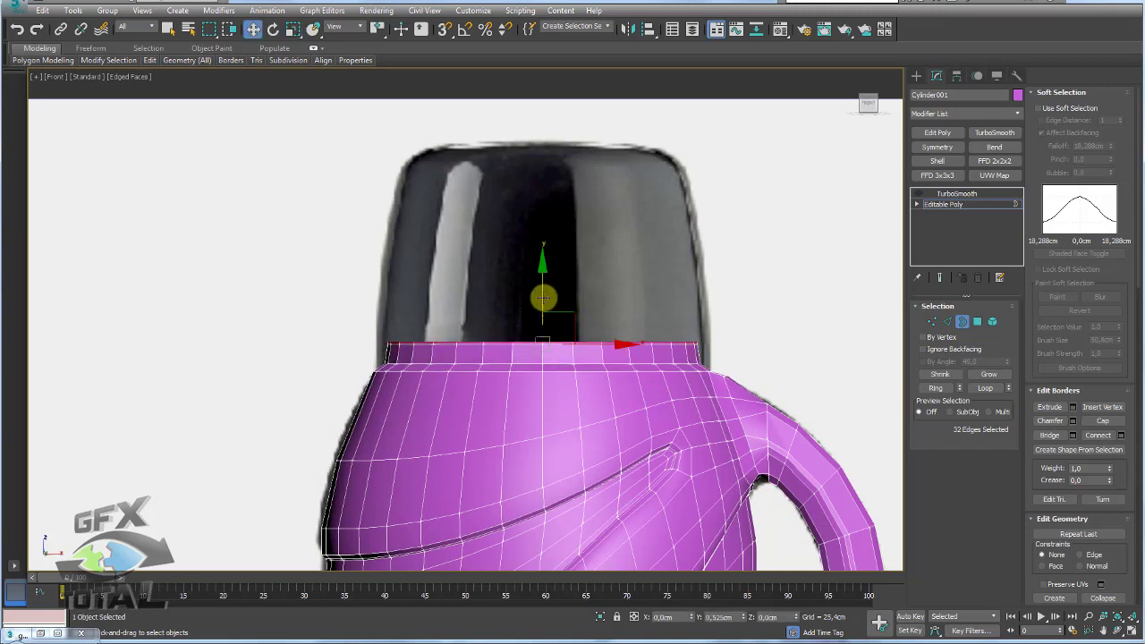
key("r")
mouse_move(586, 339)
middle_mouse_down("alt")
mouse_move(544, 259)
mouse_move(547, 337)
middle_mouse_up("alt")
key("w")
key("e")
key("r")
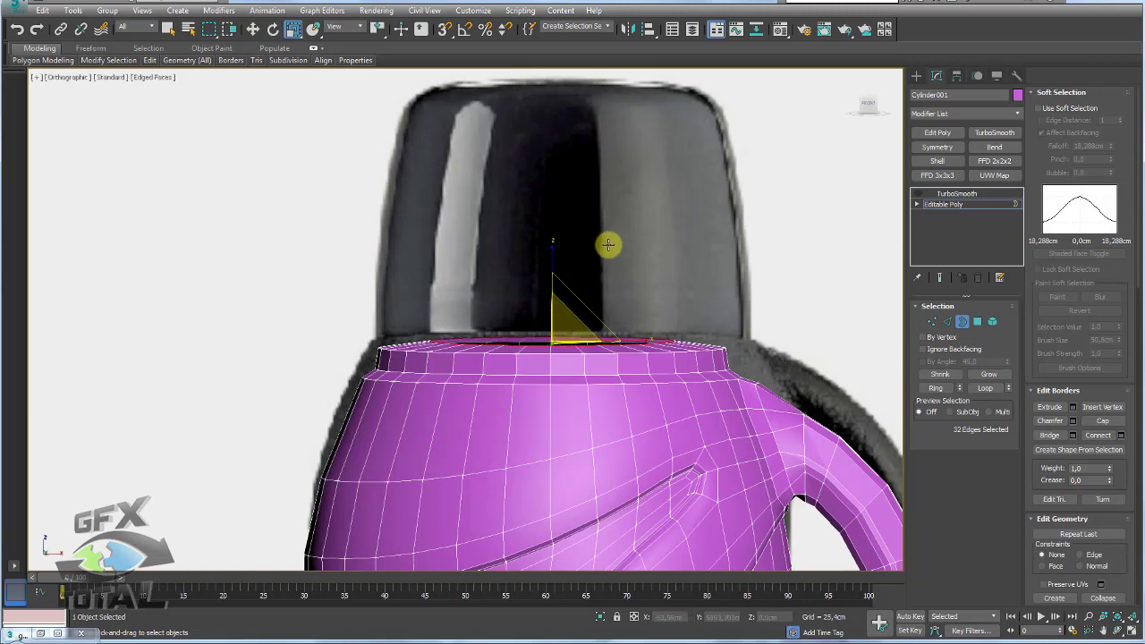
Raise the rim ring to make the neck wall taller
scroll(608, 244, "down", 5)
middle_click_drag(607, 244, 571, 274, "alt")
key("w")
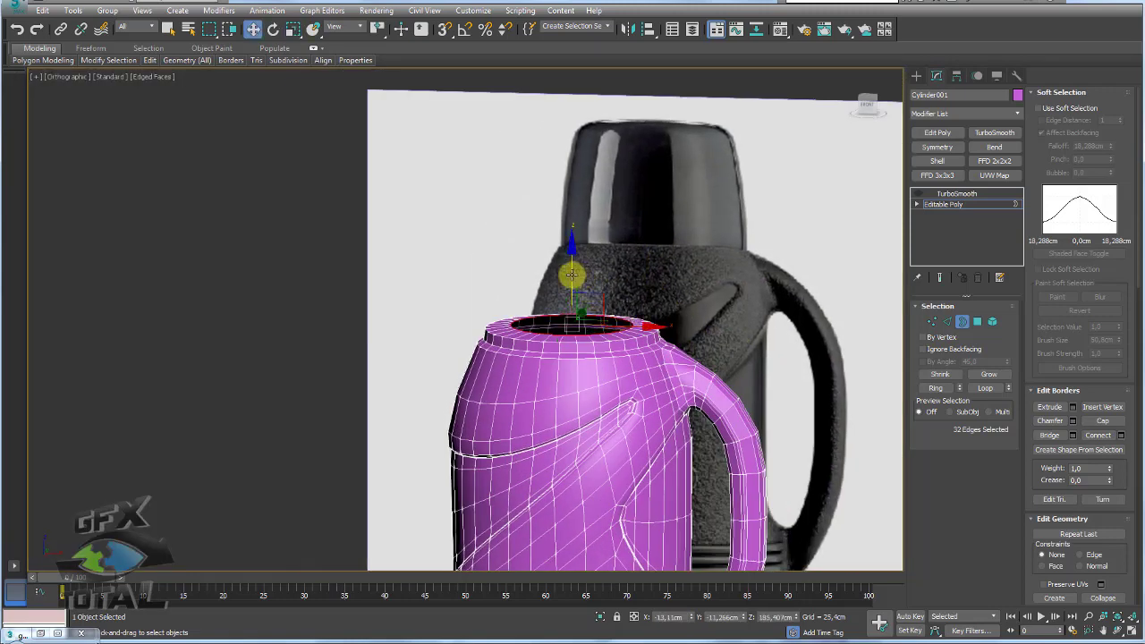
left_click_drag(571, 274, 576, 269, "shift")
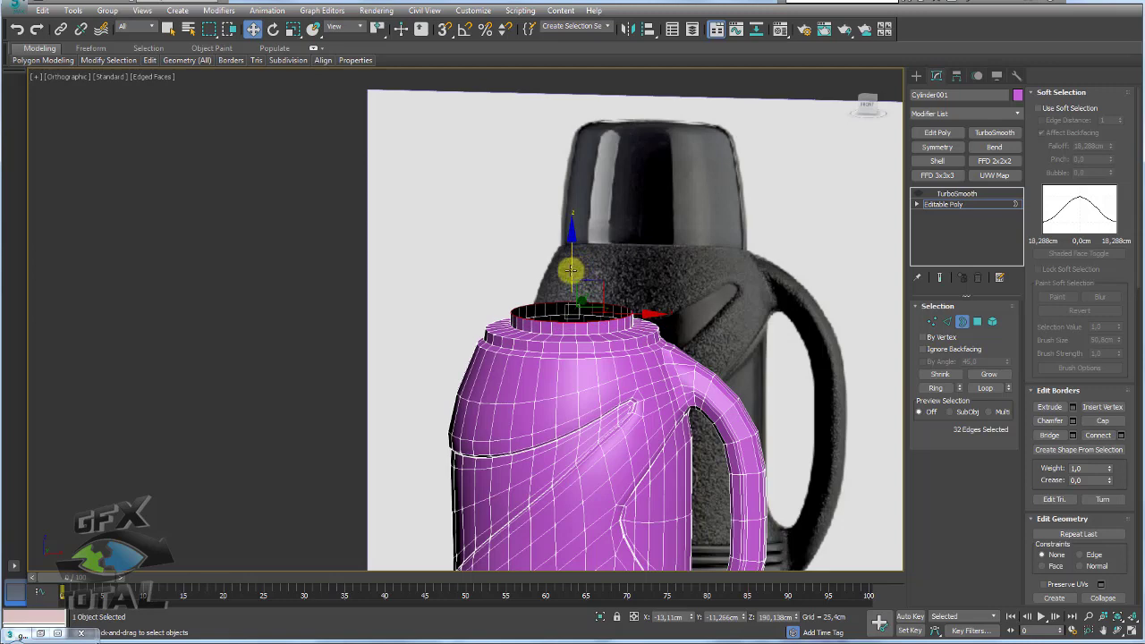
scroll(571, 270, "up", 3)
scroll(577, 286, "up", 3)
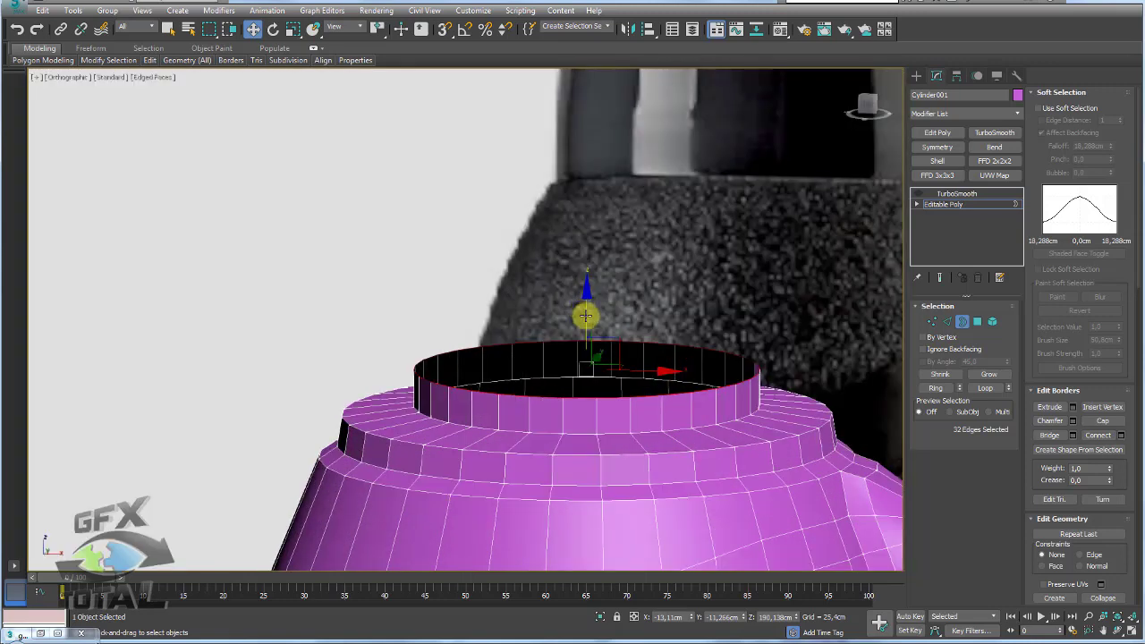
left_click_drag(585, 315, 593, 248)
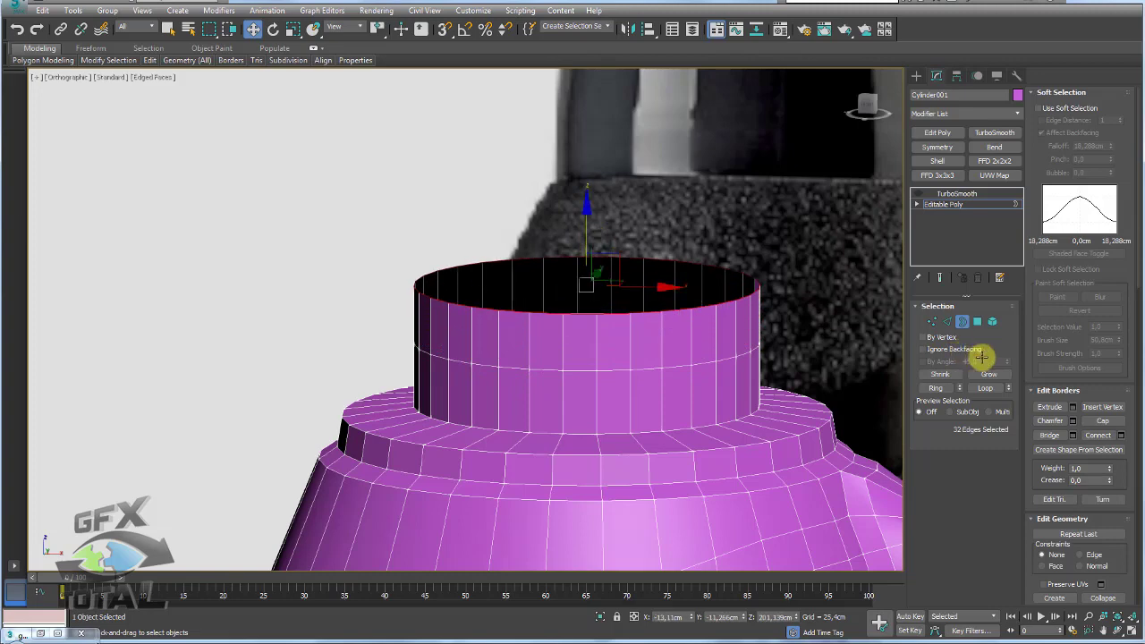
Extrude the top ring of polygons outward by about 2.866 cm into a thicker collar
left_click(976, 321, "ctrl")
left_click(1072, 420)
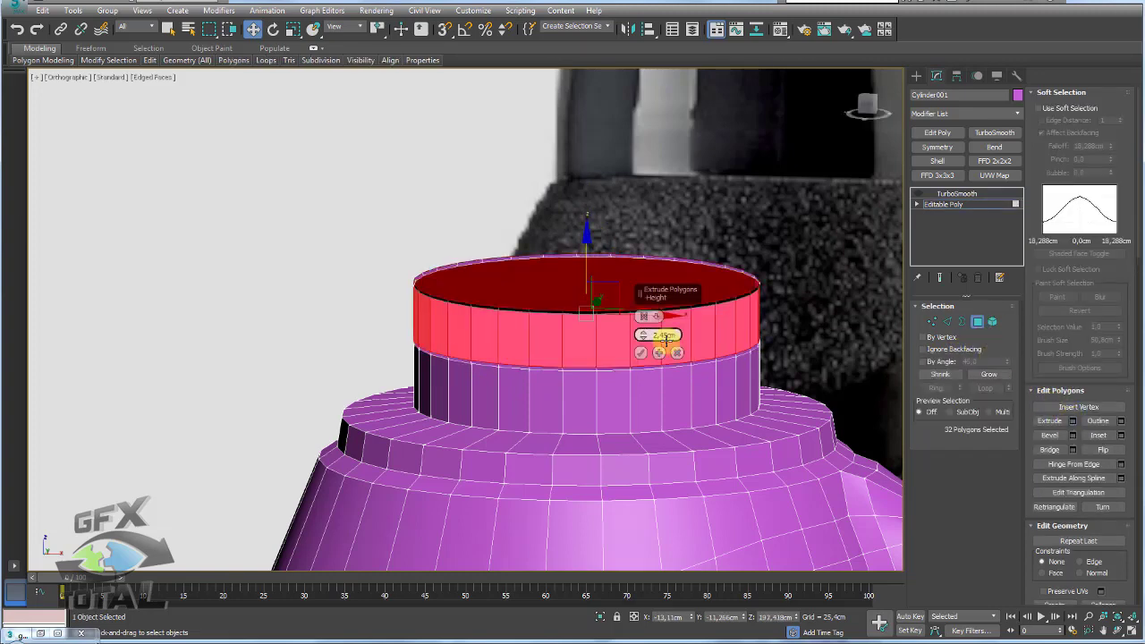
mouse_move(639, 334)
left_mouse_down()
mouse_move(640, 324)
mouse_move(647, 363)
left_mouse_up()
left_click(643, 316)
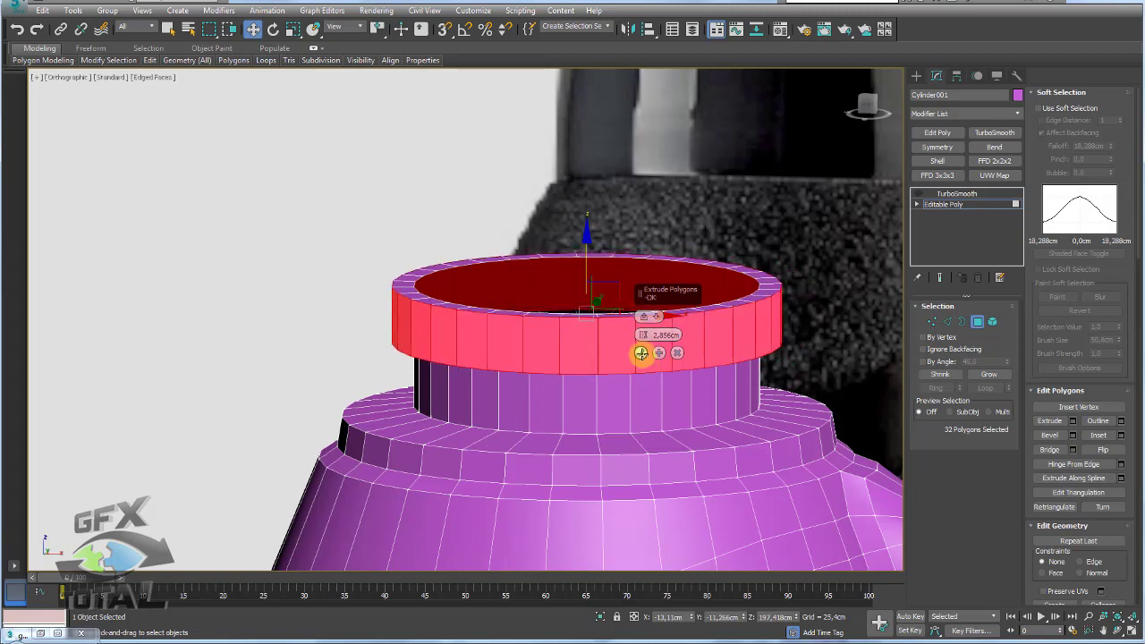
left_click(641, 353)
Scale the opening border inward, then Shift-move it up into a new ring of faces
left_click(962, 322)
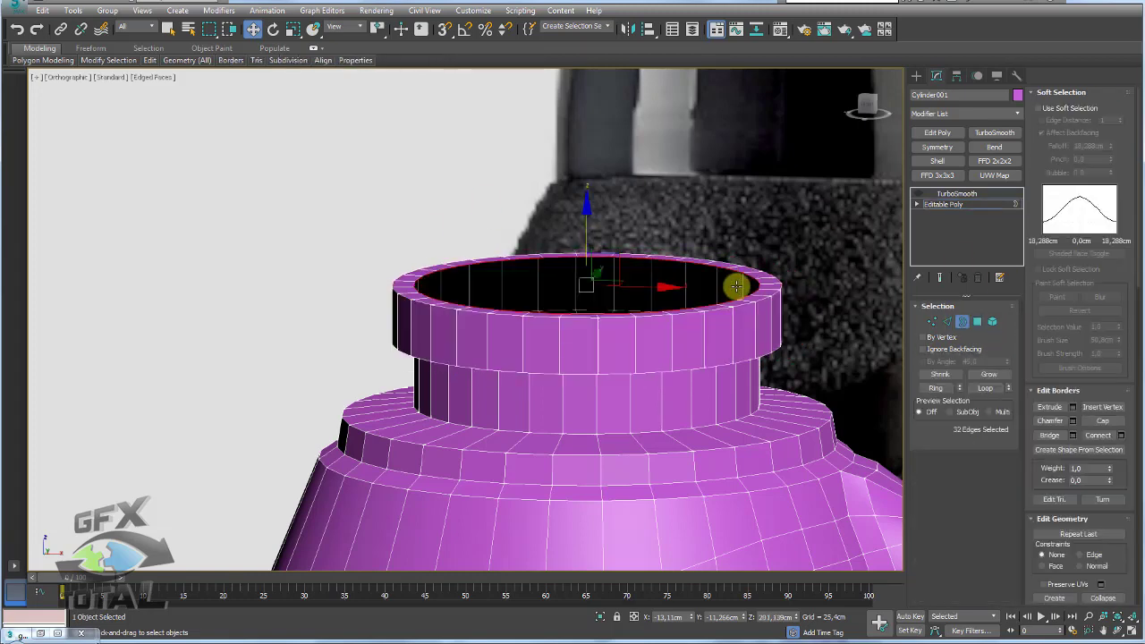
middle_click_drag(710, 281, 621, 332, "alt")
key("r")
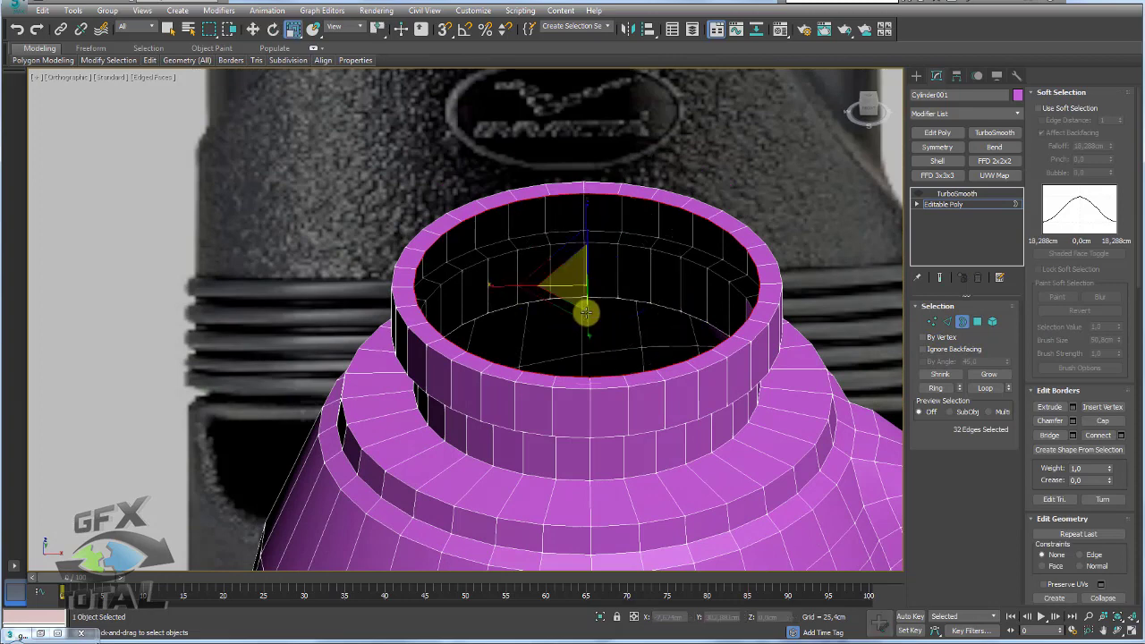
left_click_drag(576, 278, 574, 300)
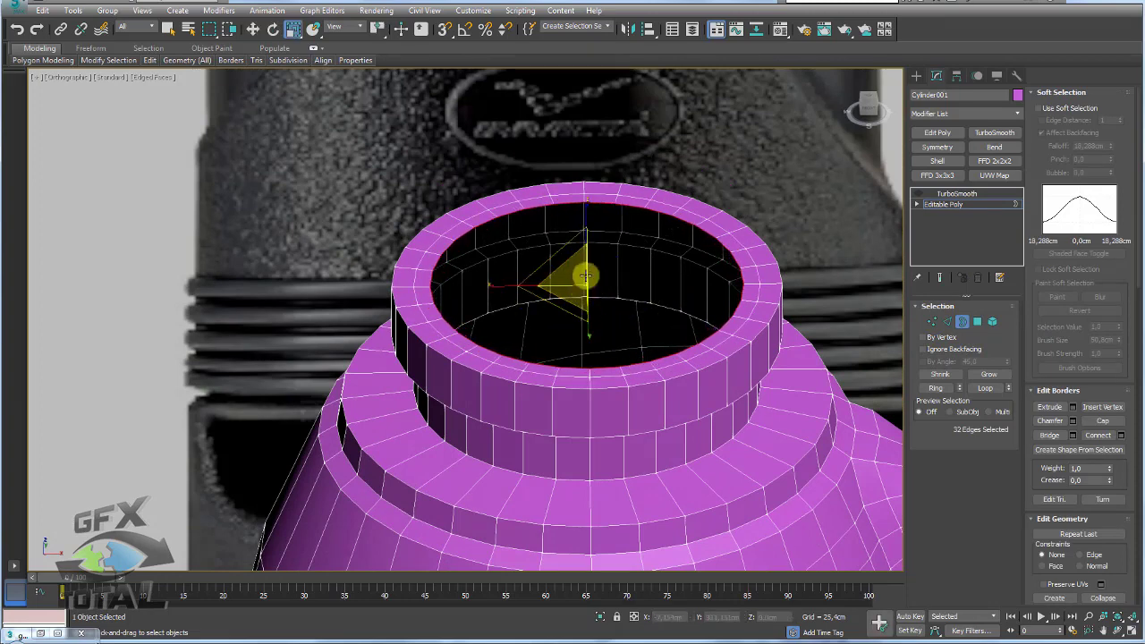
key("w")
left_click_drag(586, 239, 600, 225, "shift")
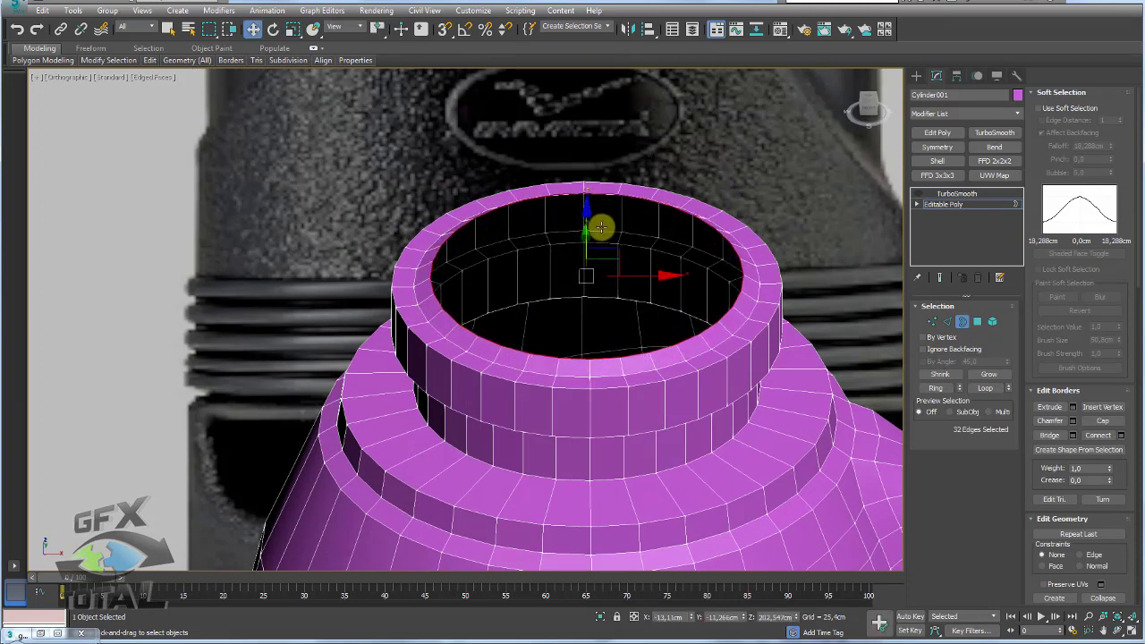
Inset the new border, lower it slightly, and shrink it to a small central hole
key("r")
left_click_drag(590, 264, 569, 263, "shift")
key("w")
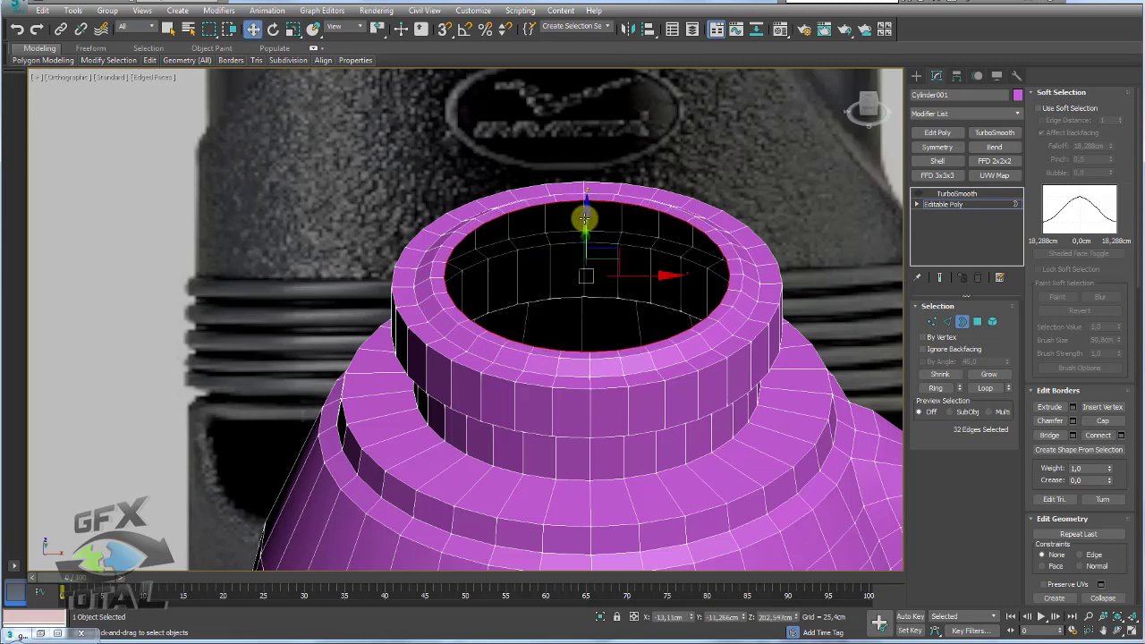
left_click_drag(588, 220, 584, 230, "shift")
key("r")
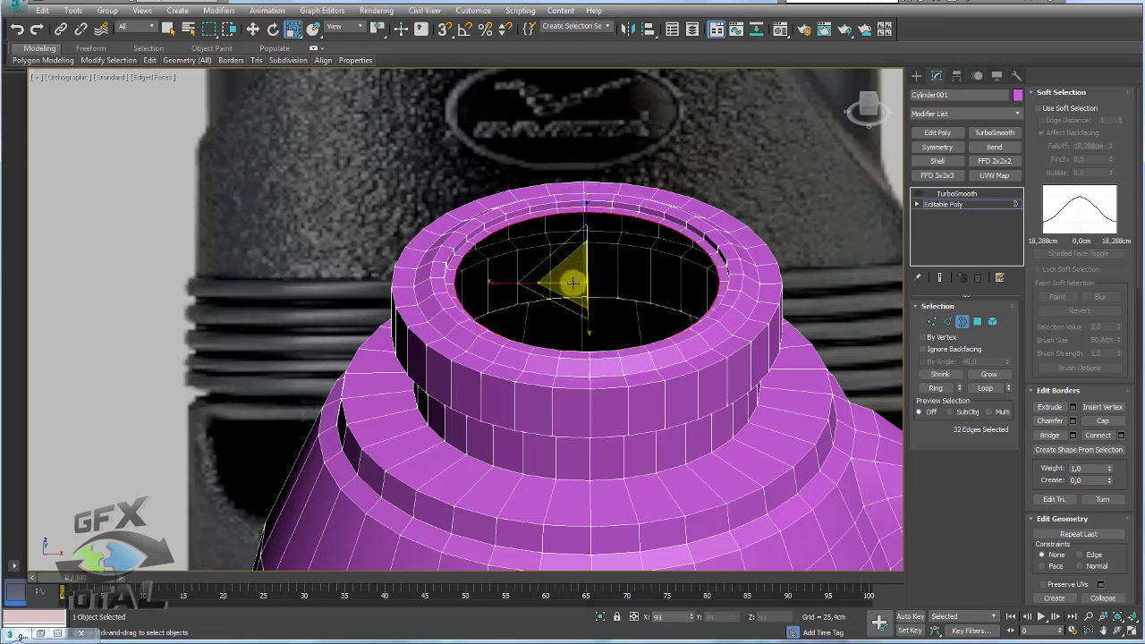
mouse_move(571, 277)
left_mouse_down("shift")
mouse_move(599, 390)
mouse_move(603, 381)
left_mouse_up("shift")
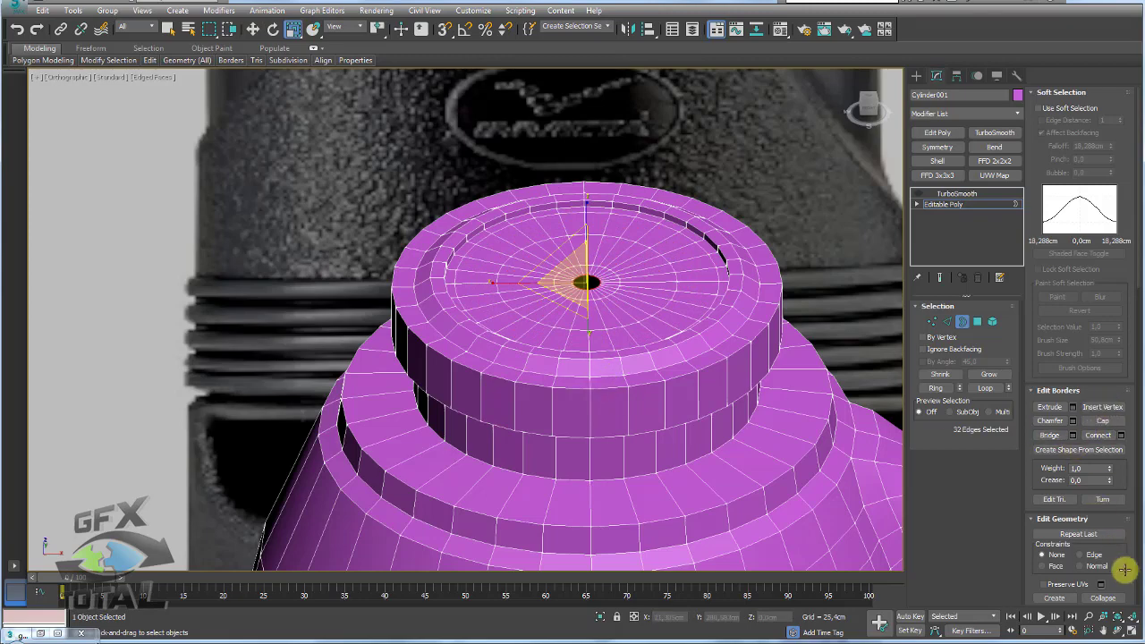
scroll(1127, 554, "down", 5)
Cap the small hole on top of the neck
left_click(1107, 396)
scroll(694, 354, "down", 4)
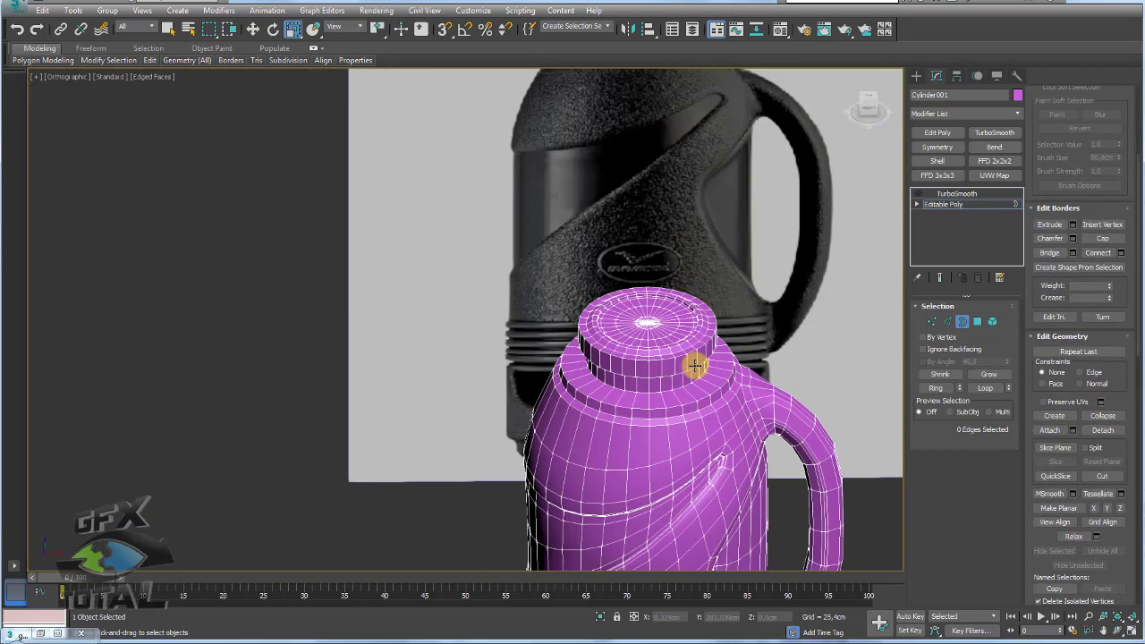
middle_click_drag(689, 366, 657, 313, "alt")
scroll(570, 254, "up", 3)
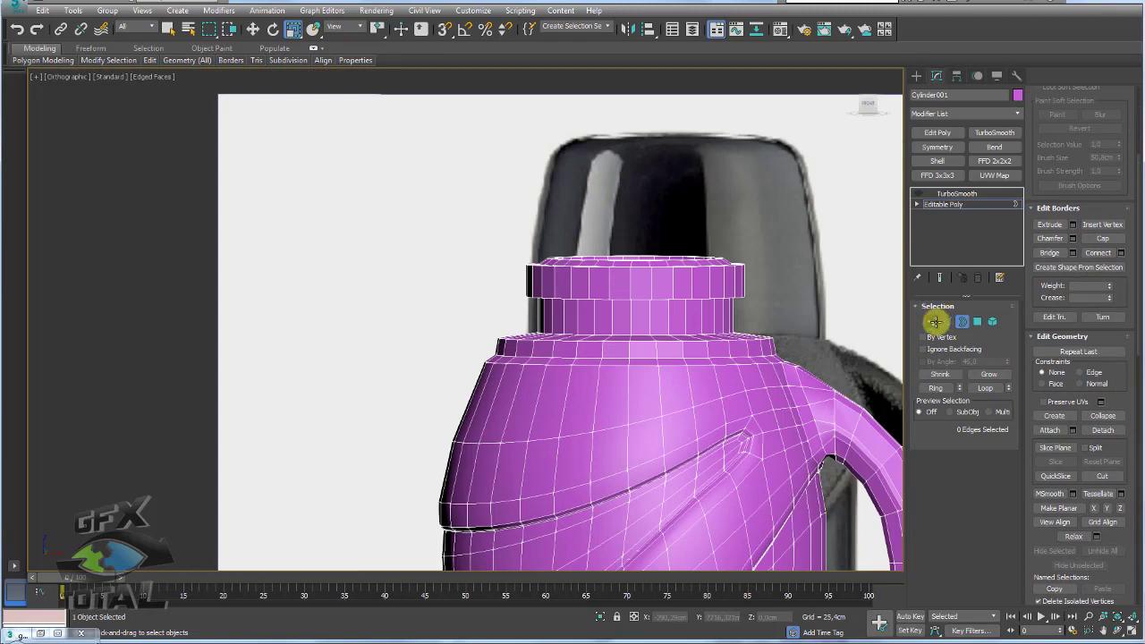
Select the neck's top ring of vertices and try raising it, then cancel the move
left_click(934, 322)
left_click(735, 256)
left_click_drag(490, 308, 490, 310)
key("w")
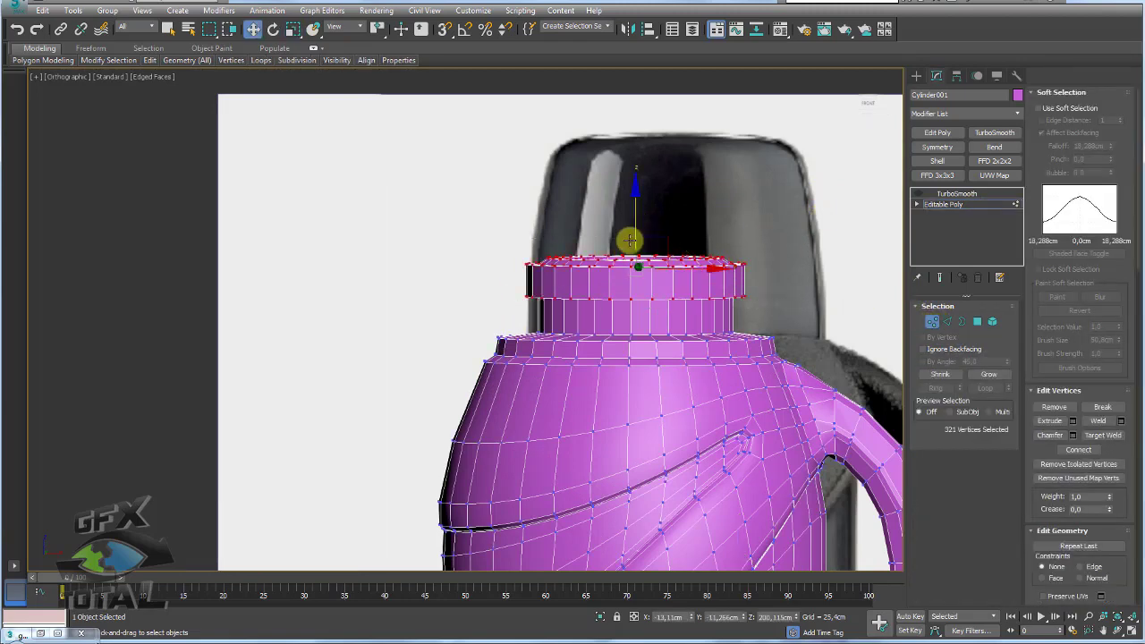
left_click_drag(636, 223, 639, 191)
right_click(639, 190)
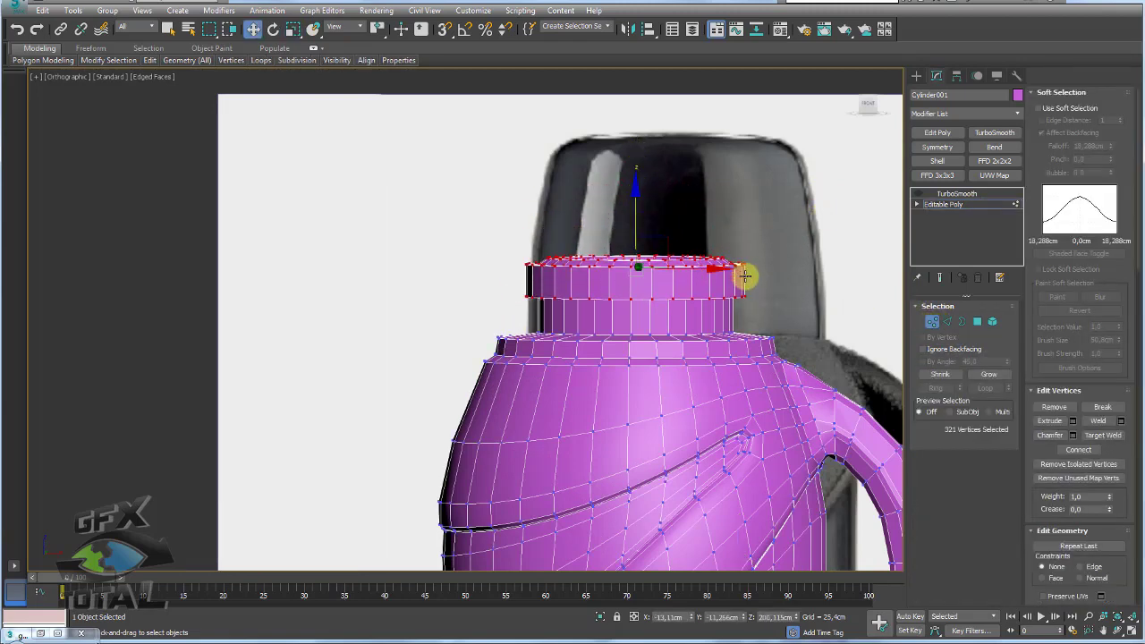
Select one polygon on the cap's side band and extend it to the whole ring
left_click(976, 321)
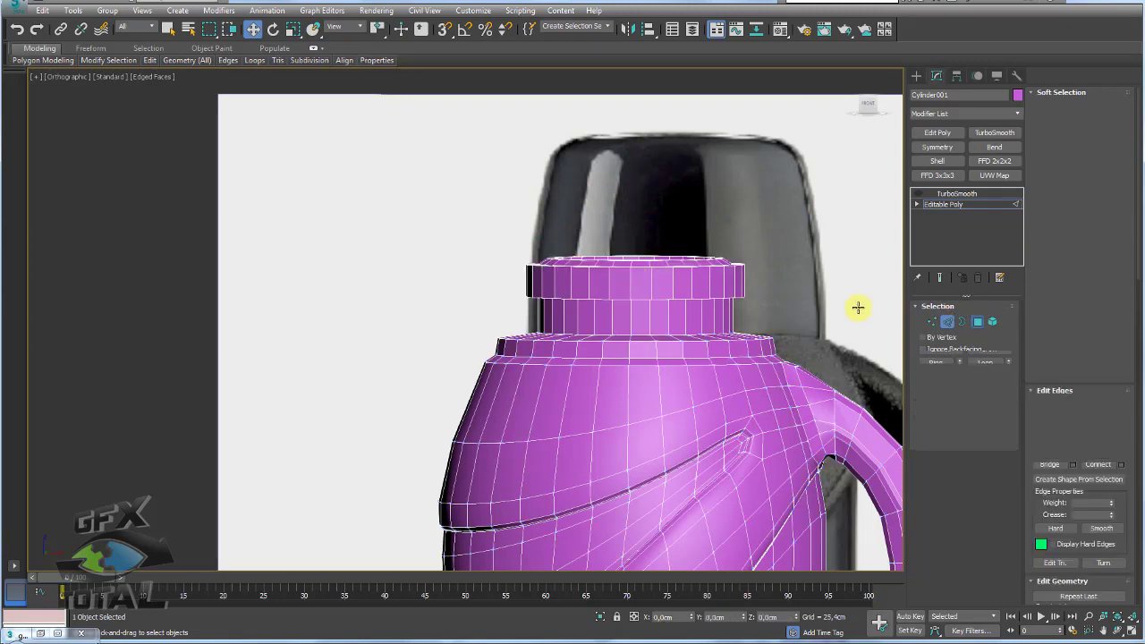
left_click(689, 289)
left_click(685, 288)
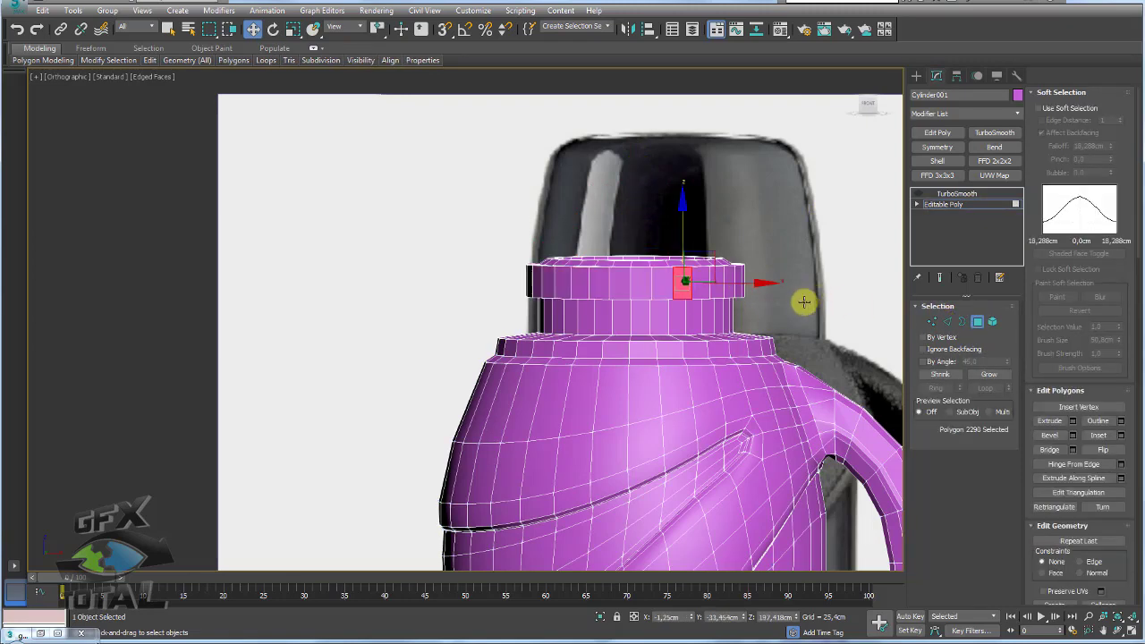
key("f")
scroll(535, 288, "up", 8)
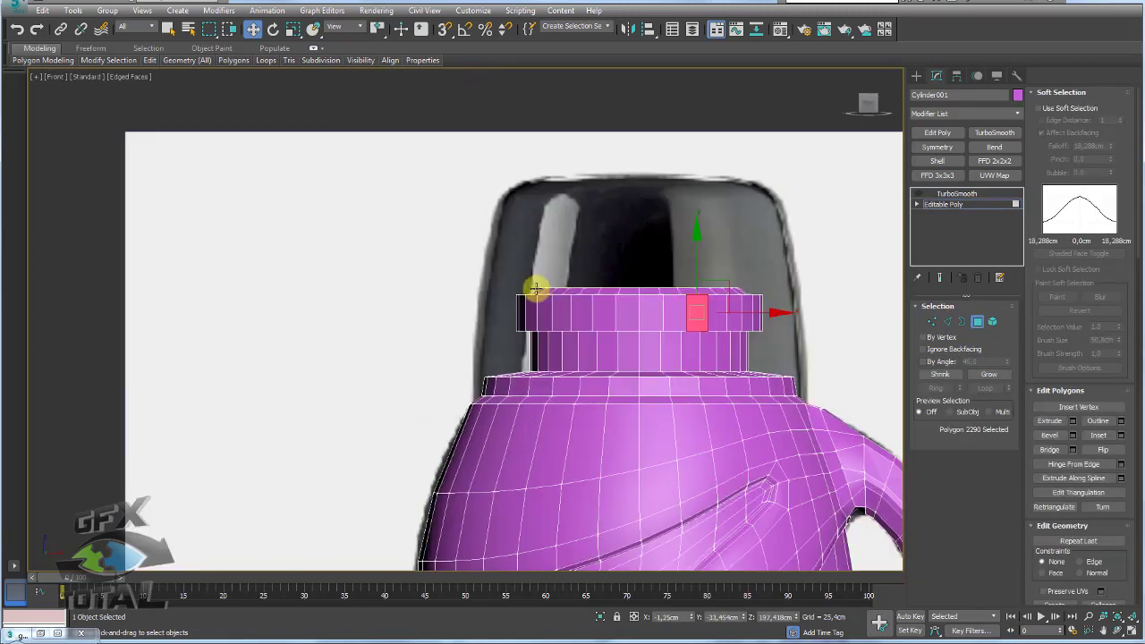
key("alt+l")
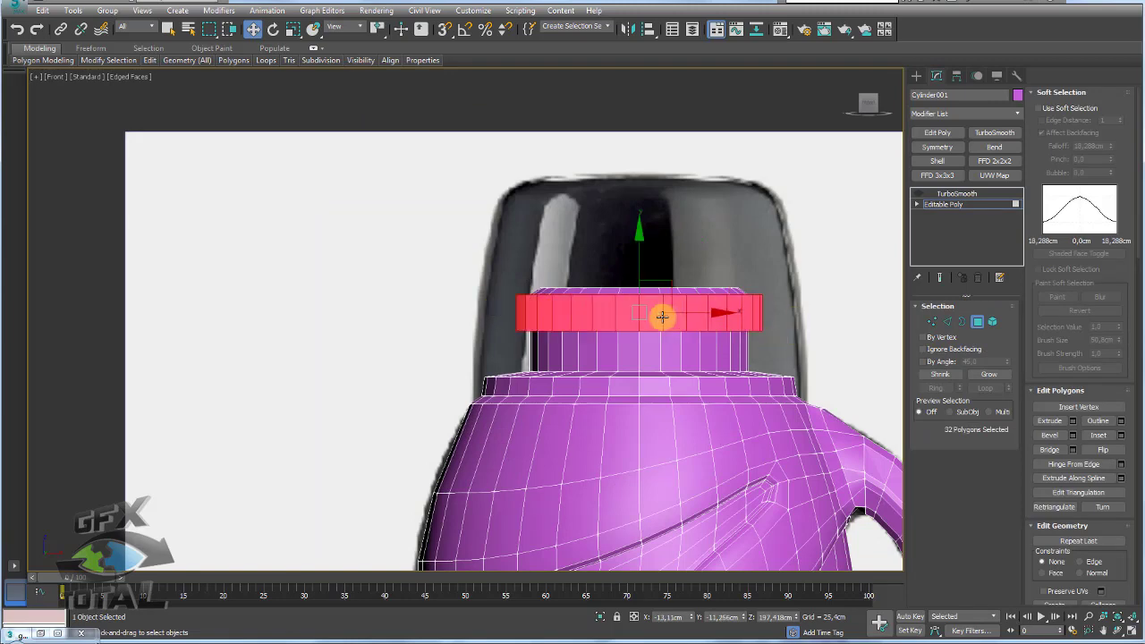
scroll(662, 316, "up", 4)
Deselect alternating band faces around the front of the cap
left_click(581, 309, "alt")
left_click(492, 308, "alt")
left_click(429, 310, "alt")
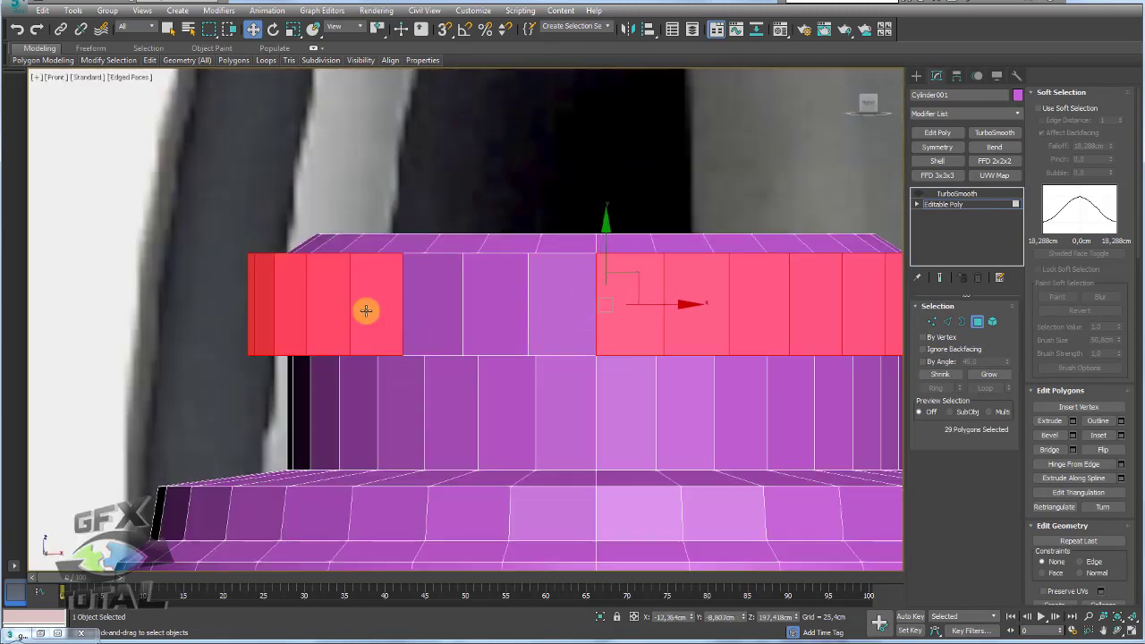
left_click(322, 302, "alt")
left_click(286, 306, "alt")
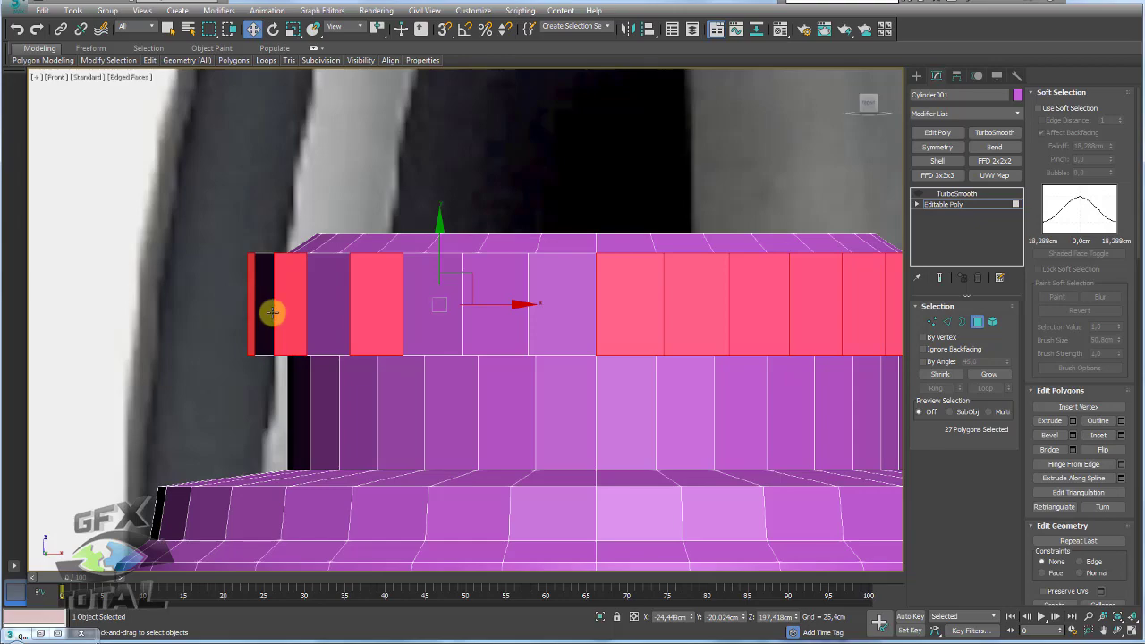
left_click(267, 309, "alt")
left_click(278, 310, "alt")
scroll(279, 308, "down", 3)
mouse_move(281, 307)
middle_mouse_down("alt")
mouse_move(401, 324)
mouse_move(250, 331)
mouse_move(280, 345)
middle_mouse_up("alt")
left_click(259, 333, "alt")
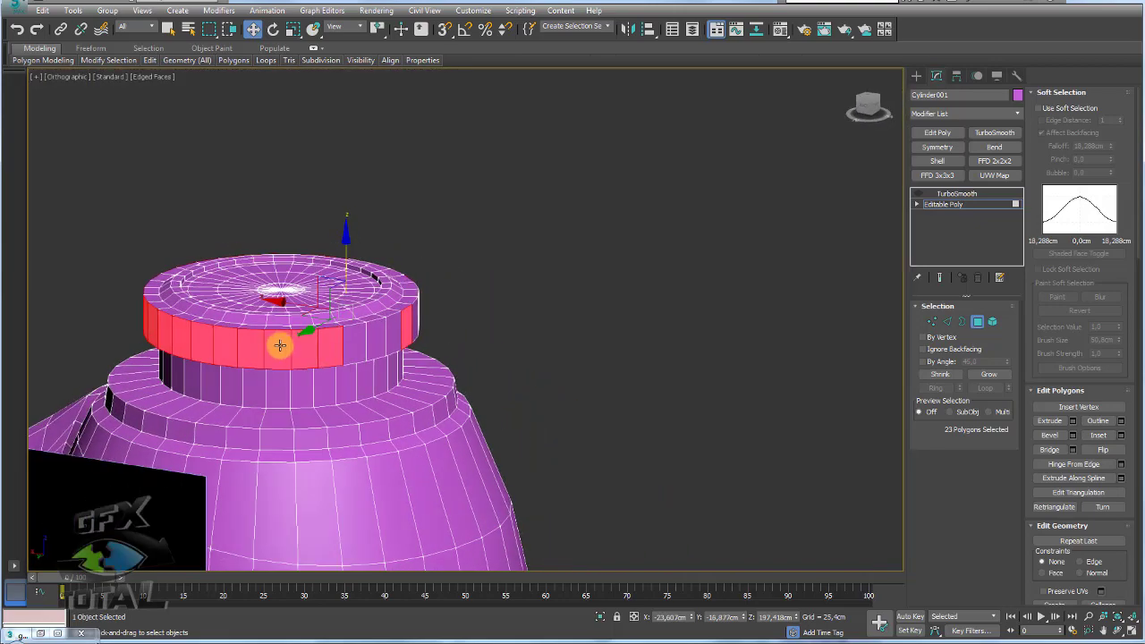
left_click(300, 352, "alt")
left_click(271, 349, "alt")
left_click(249, 345, "alt")
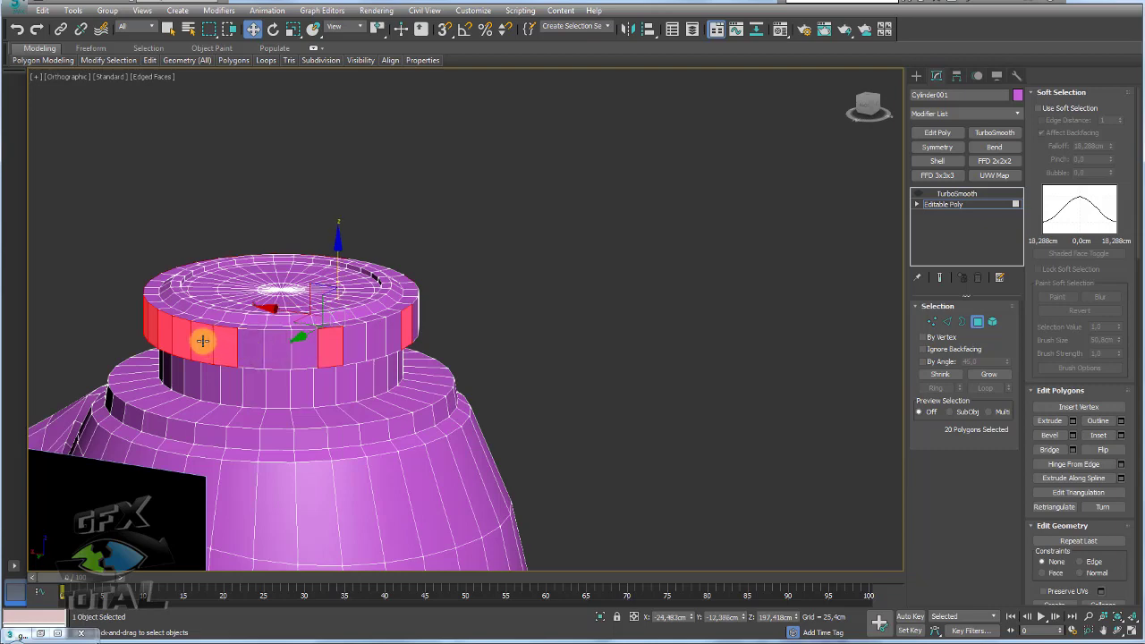
left_click(199, 341, "alt")
left_click(177, 337, "alt")
left_click(162, 333, "alt")
Finish deselecting band faces so eight evenly spaced faces remain
mouse_move(164, 332)
middle_mouse_down("alt")
mouse_move(218, 340)
mouse_move(229, 369)
middle_mouse_up("alt")
left_click(203, 374, "alt")
left_click(172, 373, "alt")
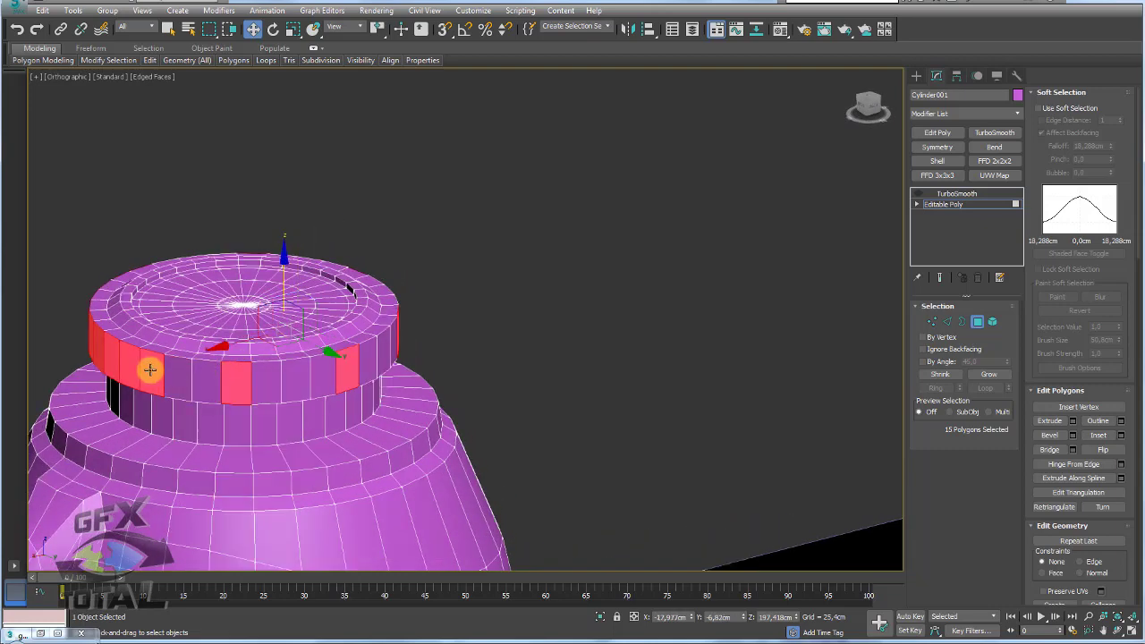
left_click(148, 367, "alt")
mouse_move(97, 355)
middle_mouse_down("alt")
mouse_move(187, 365)
mouse_move(357, 351)
middle_mouse_up("alt")
left_click(378, 357, "alt")
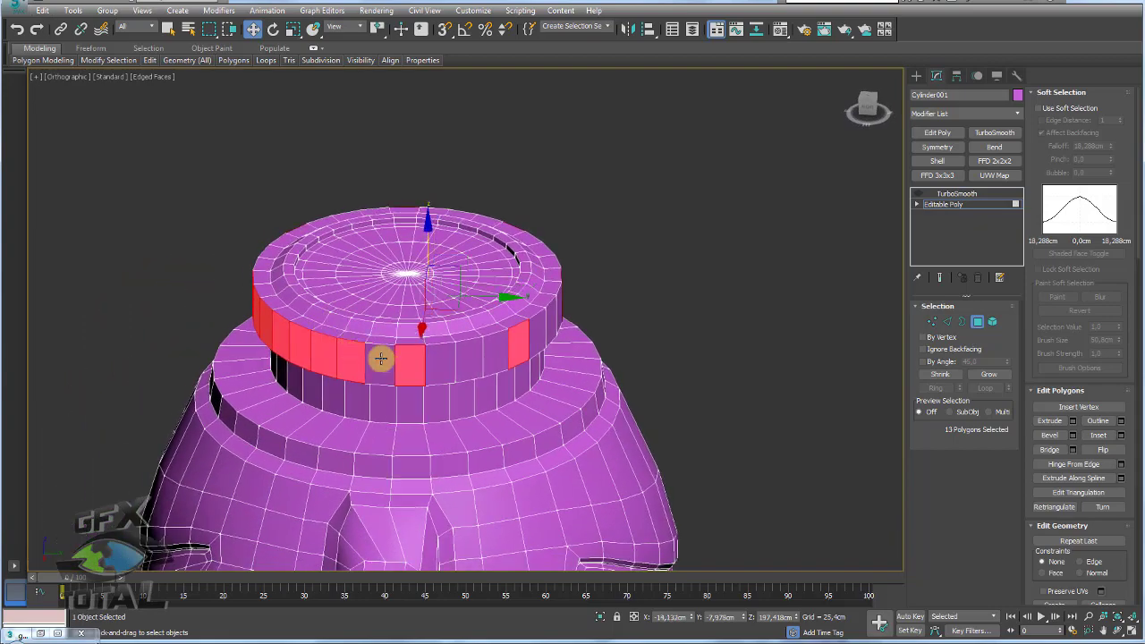
left_click(351, 356, "alt")
left_click(300, 344, "alt")
left_click(272, 332, "alt")
left_click(252, 327, "alt")
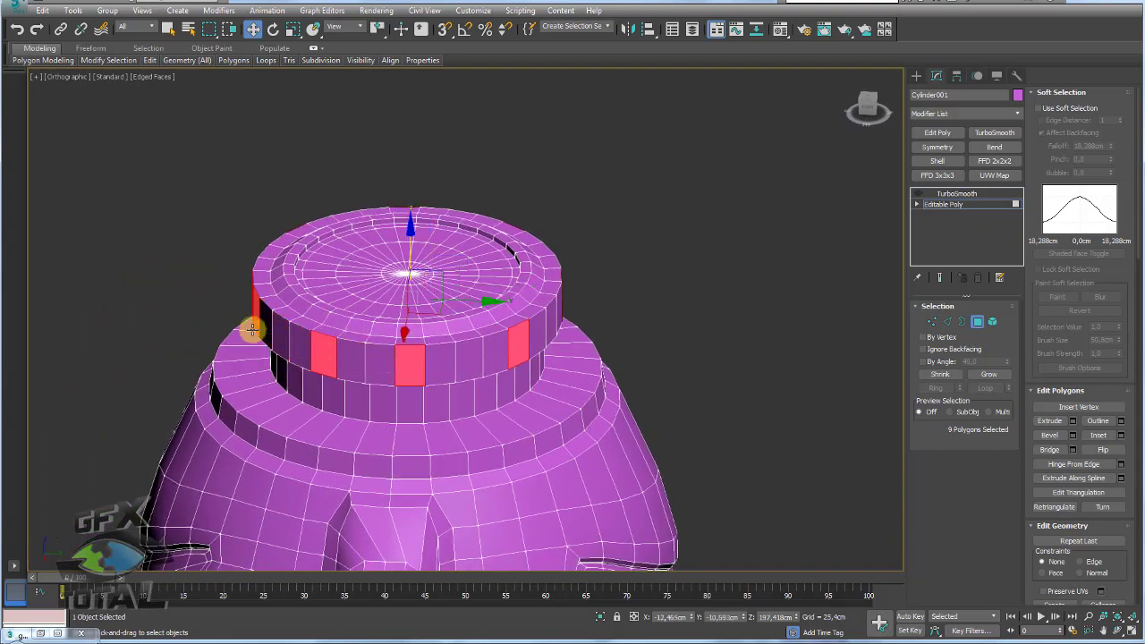
mouse_move(250, 327)
middle_mouse_down("alt")
mouse_move(317, 338)
mouse_move(263, 350)
mouse_move(369, 359)
middle_mouse_up("alt")
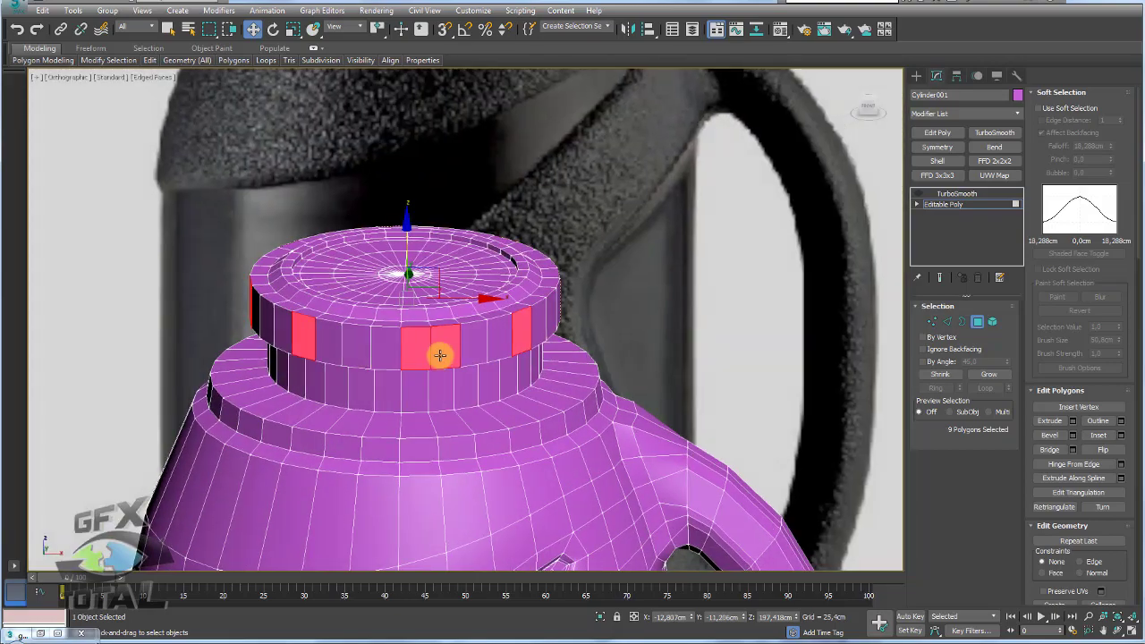
left_click(437, 354, "alt")
Bevel the eight selected faces with 0.84 cm height and -1.107 cm outline
mouse_move(510, 352)
middle_mouse_down("alt")
mouse_move(358, 399)
mouse_move(45, 363)
mouse_move(237, 363)
middle_mouse_up("alt")
left_click(1071, 436)
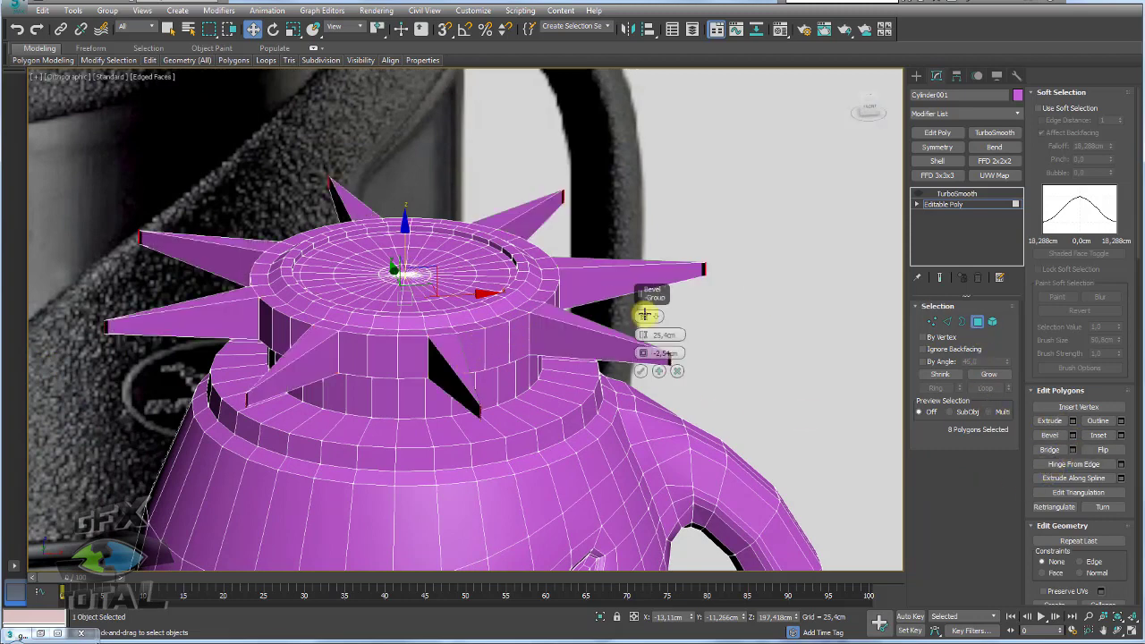
left_click_drag(640, 293, 677, 124)
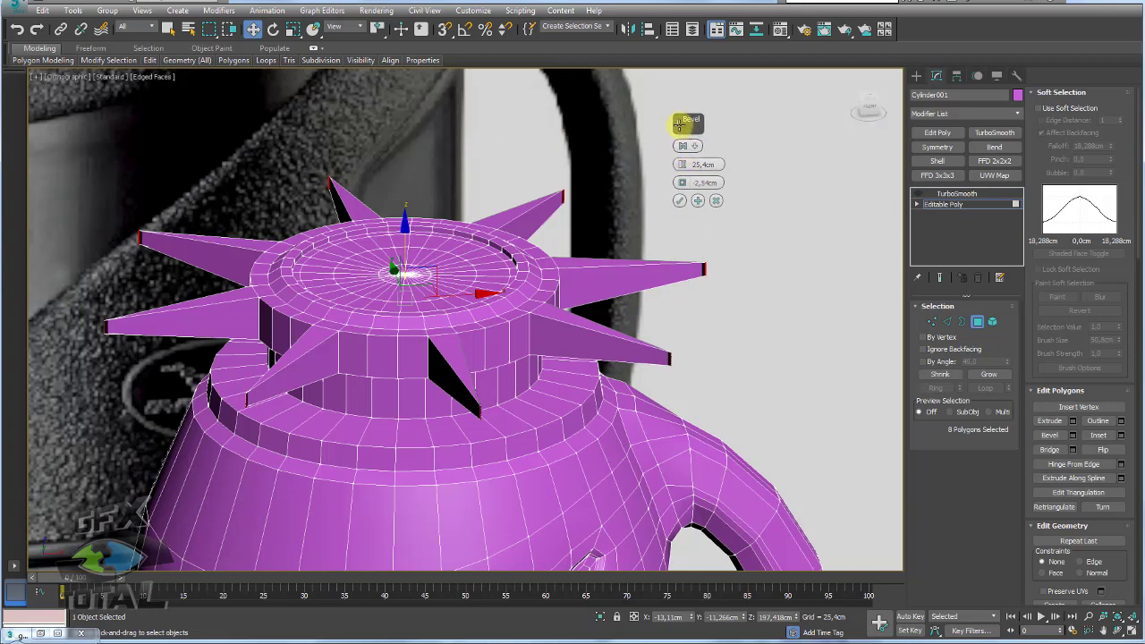
mouse_move(687, 124)
left_mouse_down()
mouse_move(380, 95)
mouse_move(383, 269)
left_mouse_up()
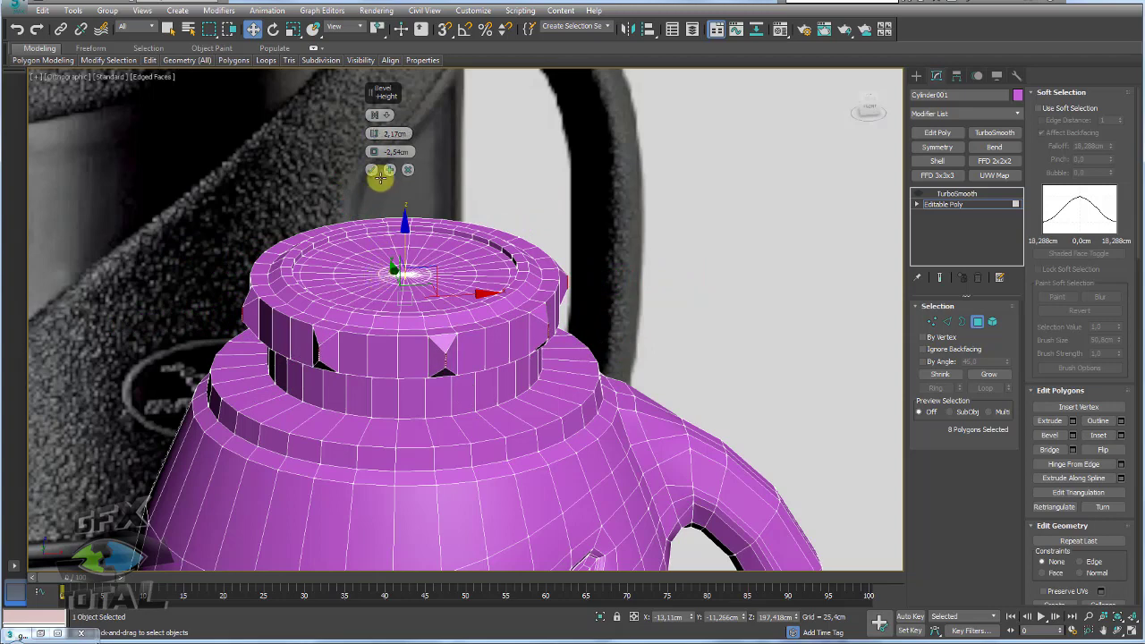
mouse_move(372, 151)
left_mouse_down()
mouse_move(387, 140)
mouse_move(374, 135)
left_mouse_up()
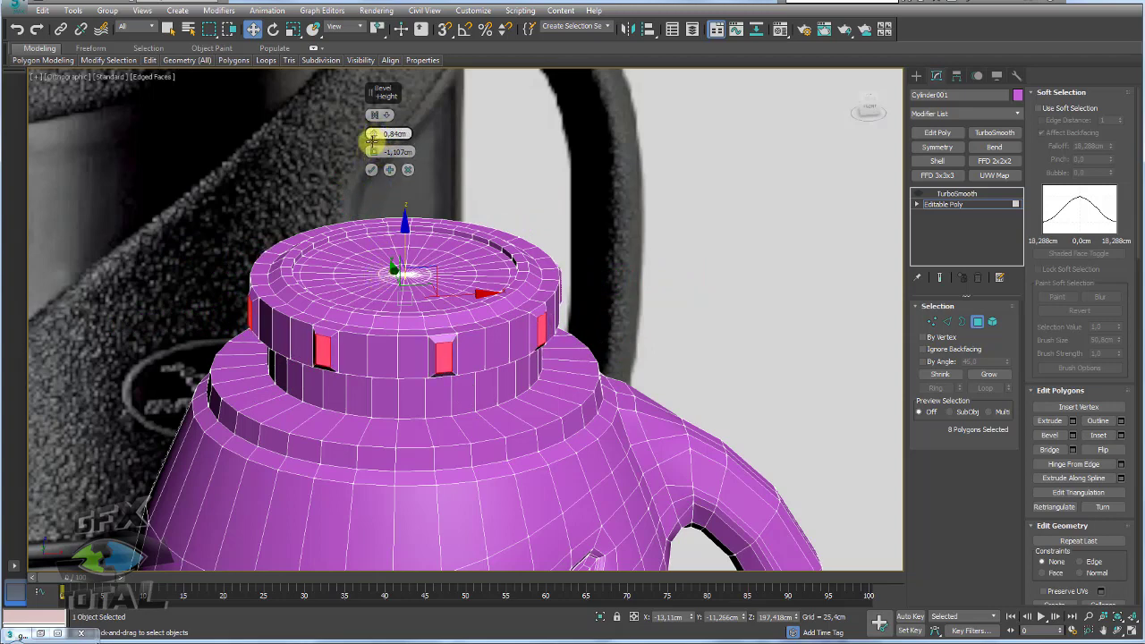
left_click(372, 169)
Connect two vertical edge rings on the cap to add support loops
left_click(950, 322)
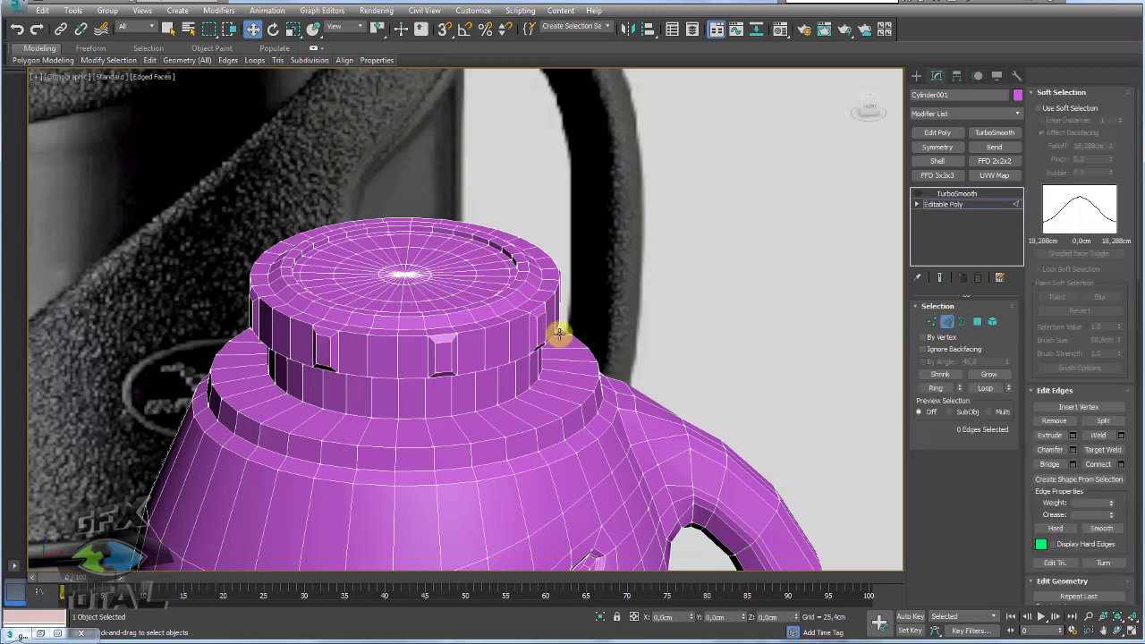
left_click(935, 387)
left_click(1119, 463)
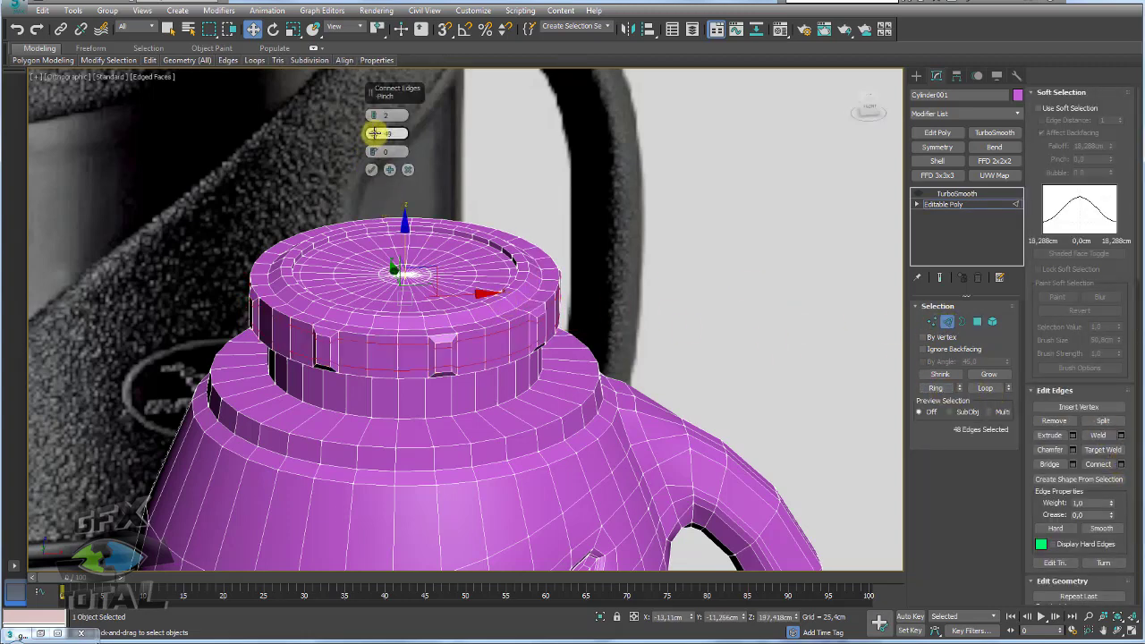
left_click(371, 169)
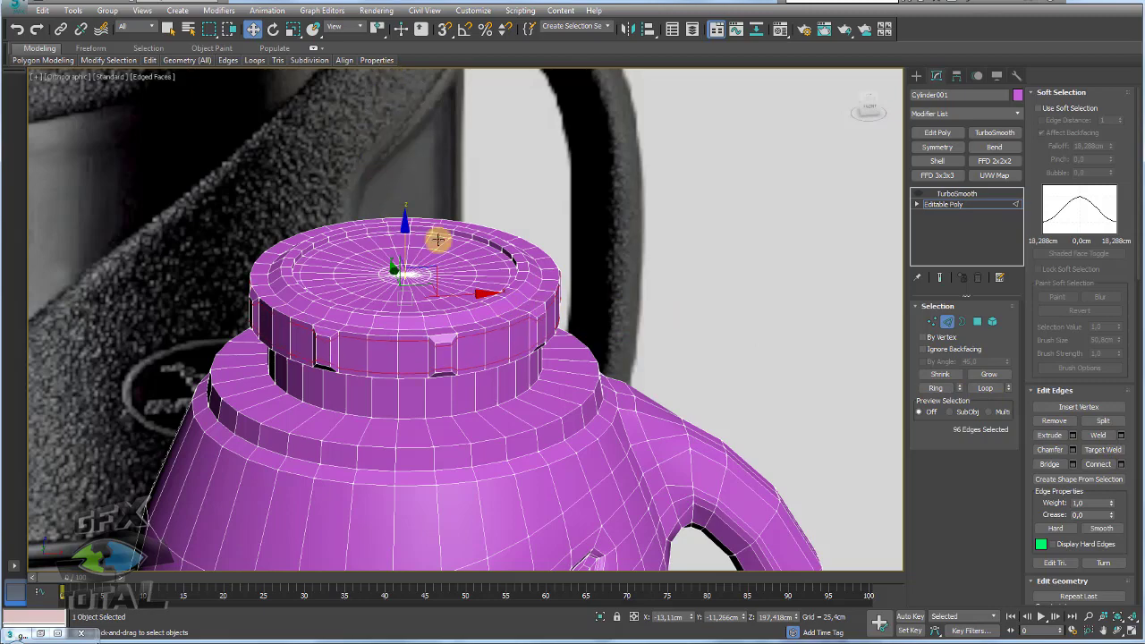
middle_click_drag(435, 238, 532, 296)
scroll(532, 296, "up", 5)
left_click(536, 302)
left_click(936, 387)
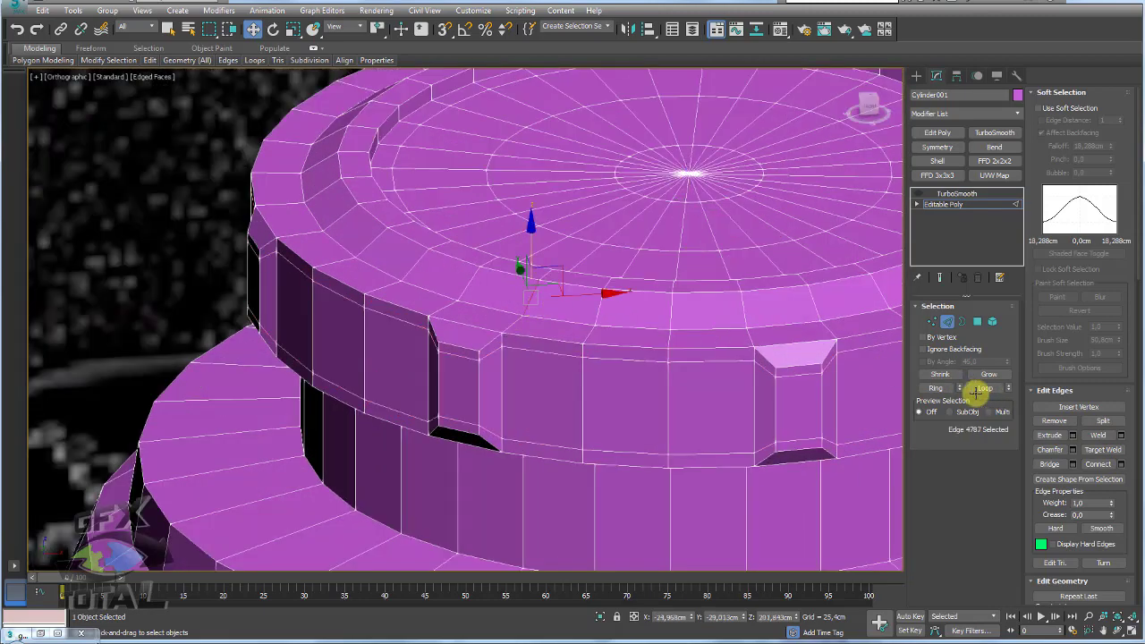
left_click(1119, 464)
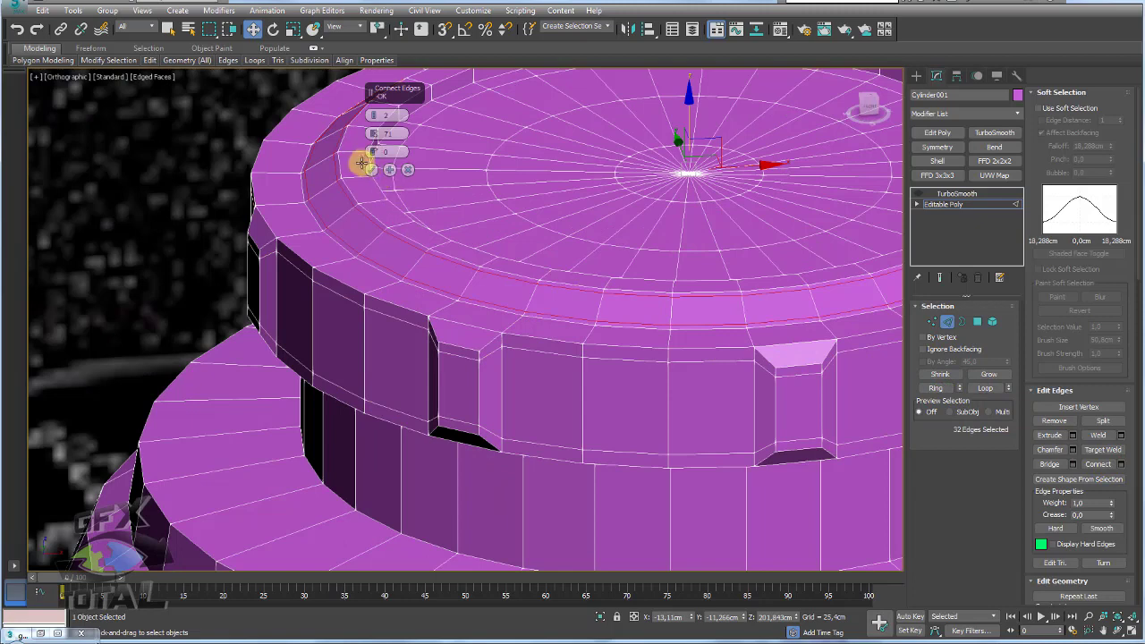
left_click(368, 171)
Add a connecting loop across the edge ring of the cap's upper rim
left_click(359, 178)
left_click(936, 388)
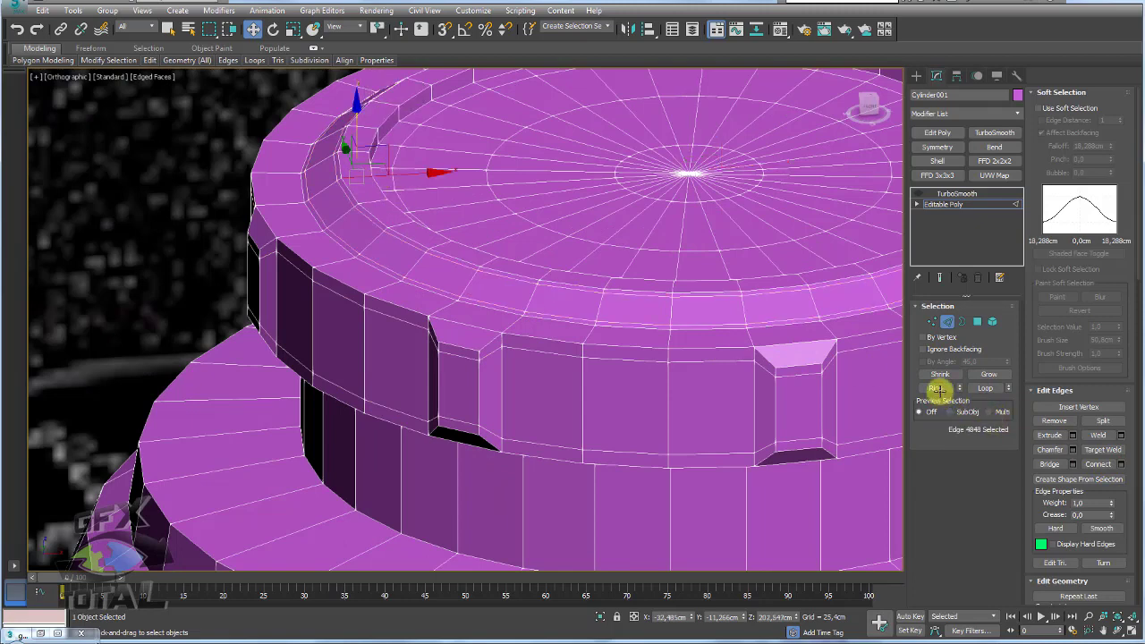
left_click(1096, 464)
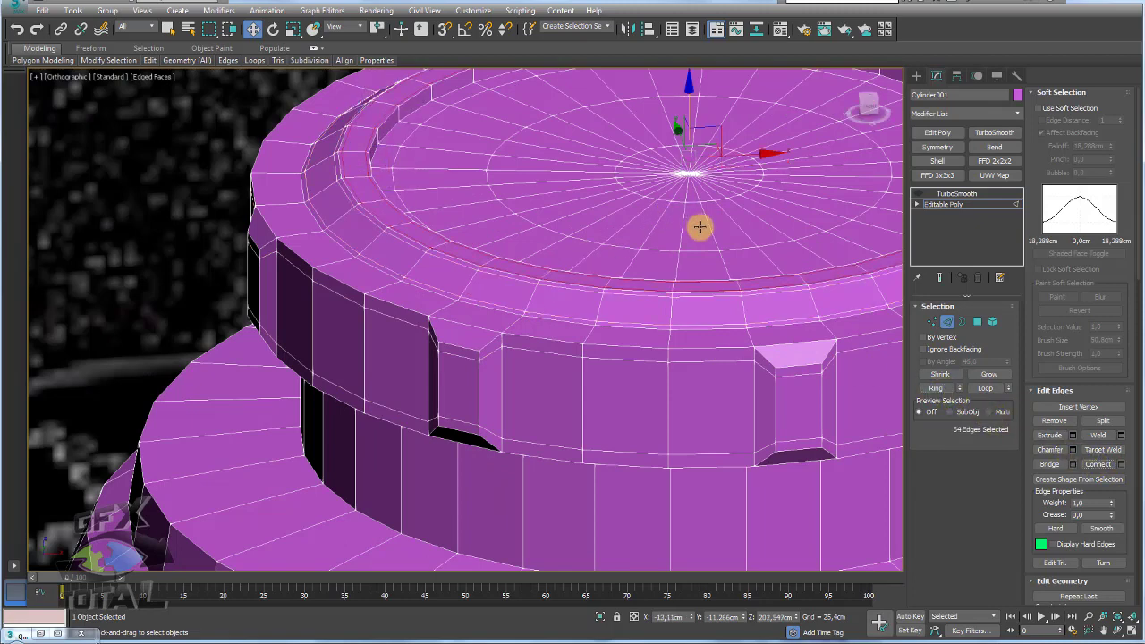
scroll(700, 228, "down", 4)
scroll(617, 289, "up", 3)
scroll(616, 330, "up", 3)
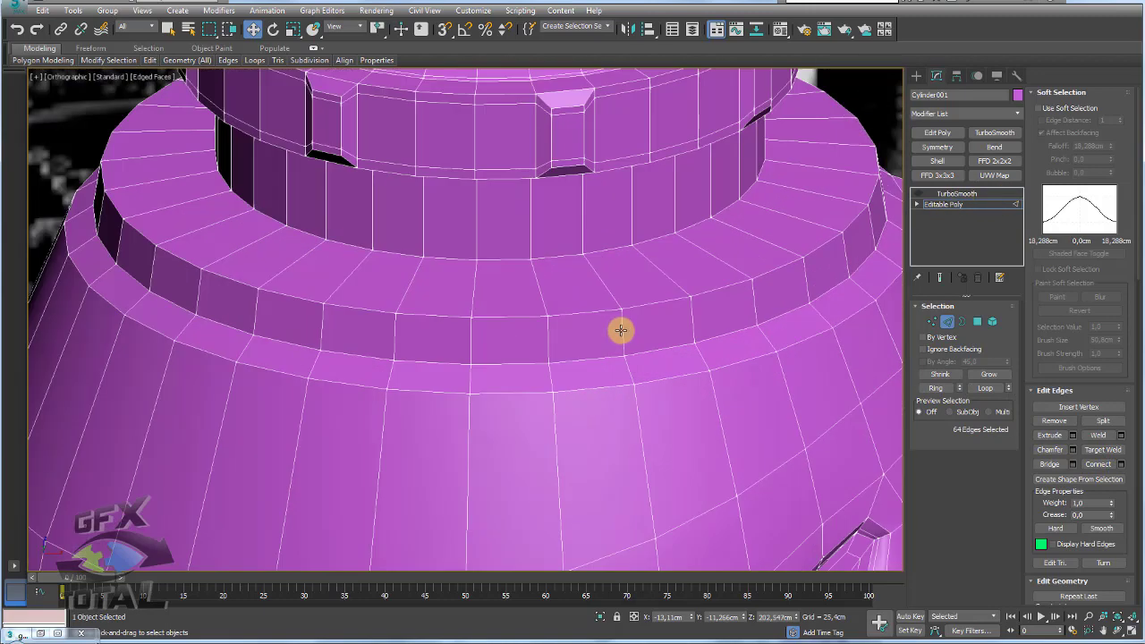
Add pinched connecting loops (2 segments, 71 pinch) along the neck ledge ring
left_click(624, 332)
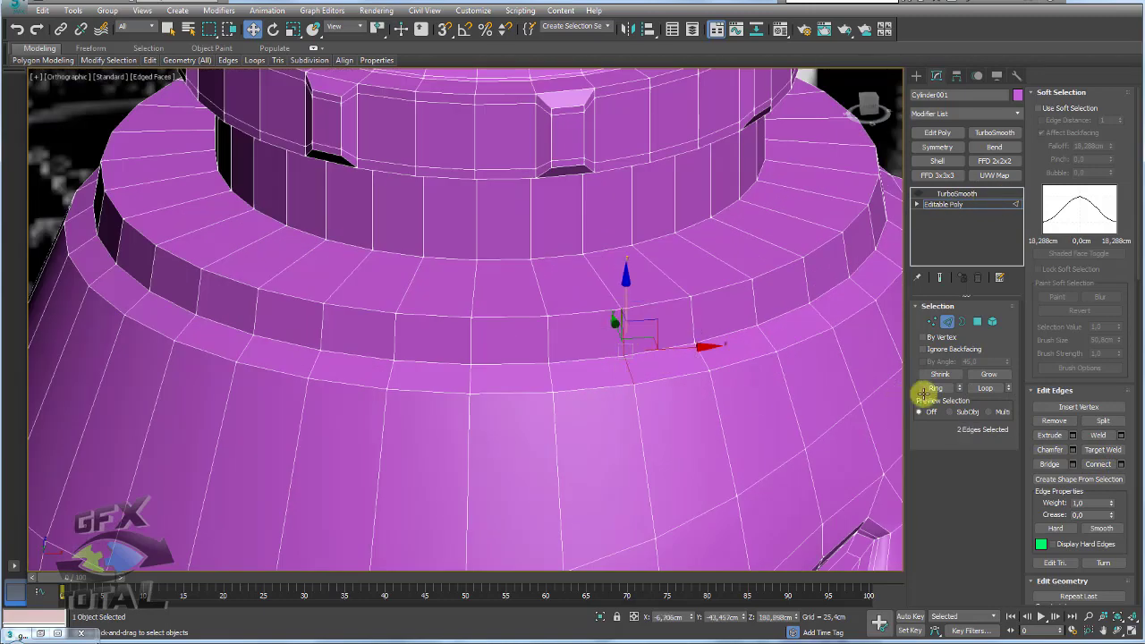
left_click(935, 388)
left_click(1123, 464)
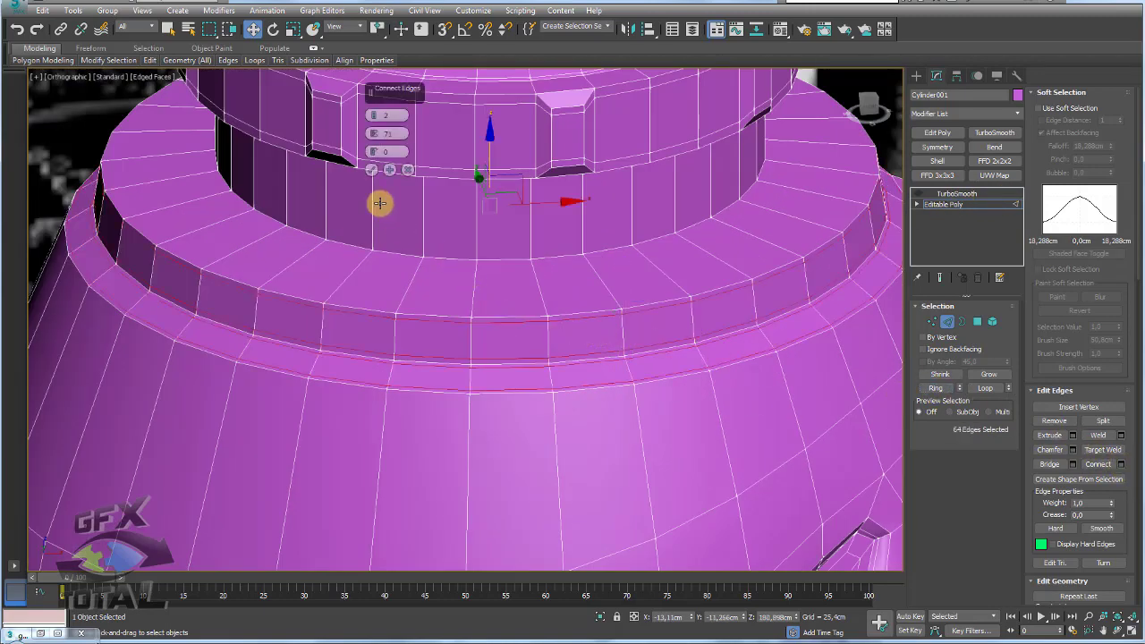
left_click(369, 170)
scroll(468, 289, "down", 4)
scroll(659, 330, "up", 3)
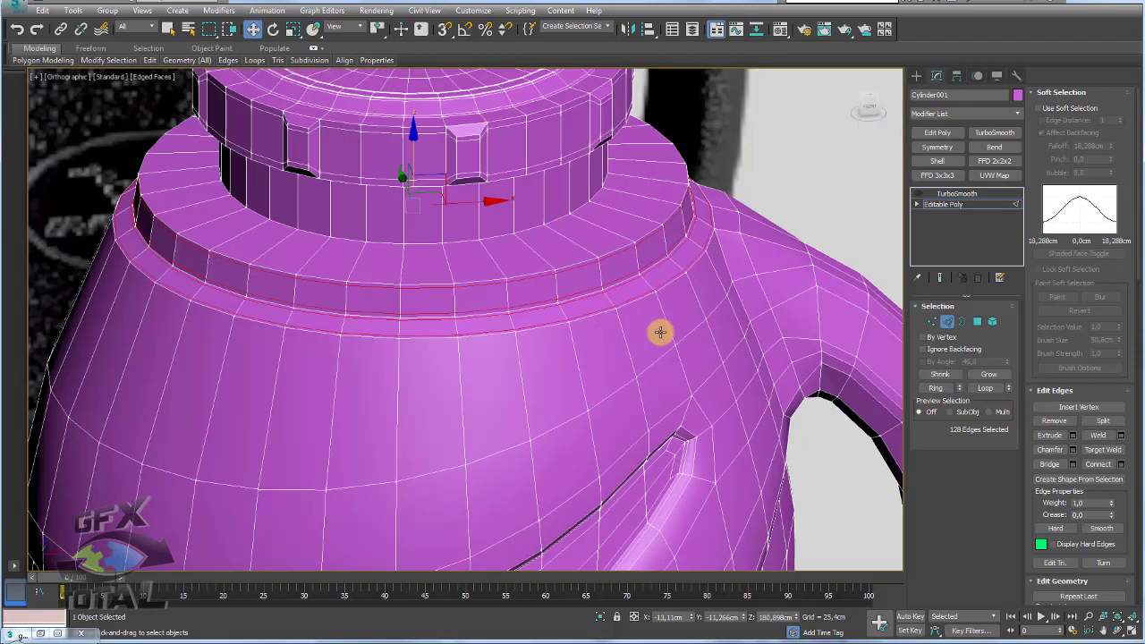
scroll(587, 329, "up", 2)
Connect another neck edge ring with supporting loops
middle_click_drag(674, 274, 685, 250, "alt")
scroll(614, 334, "down", 3)
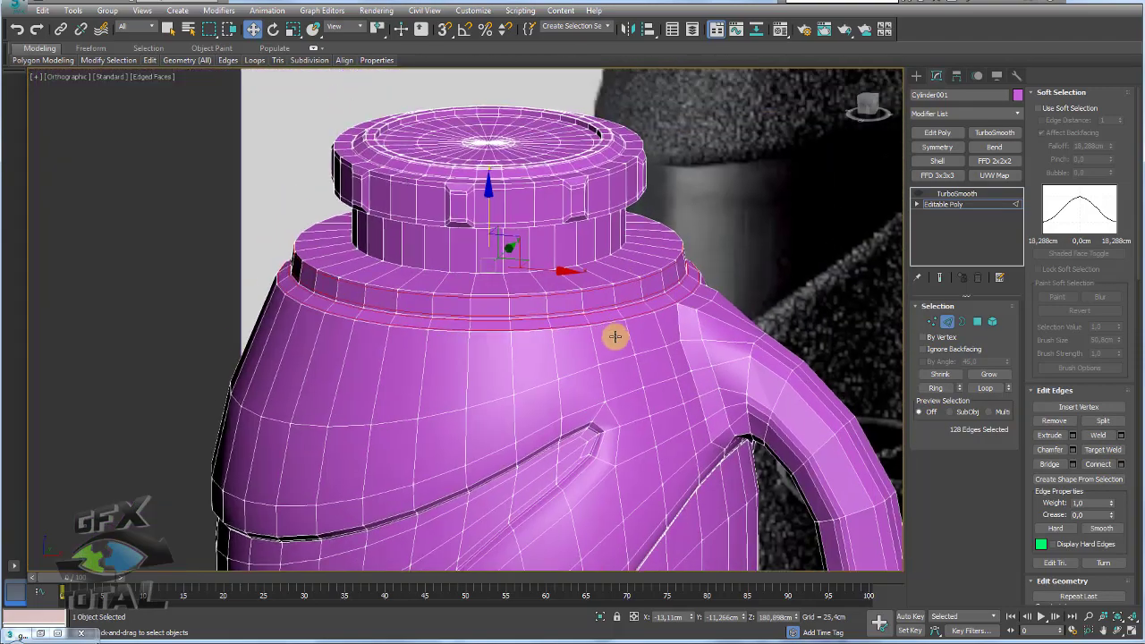
scroll(588, 278, "up", 3)
left_click(604, 260)
middle_click_drag(620, 271, 621, 318, "alt")
left_click(645, 302, "ctrl")
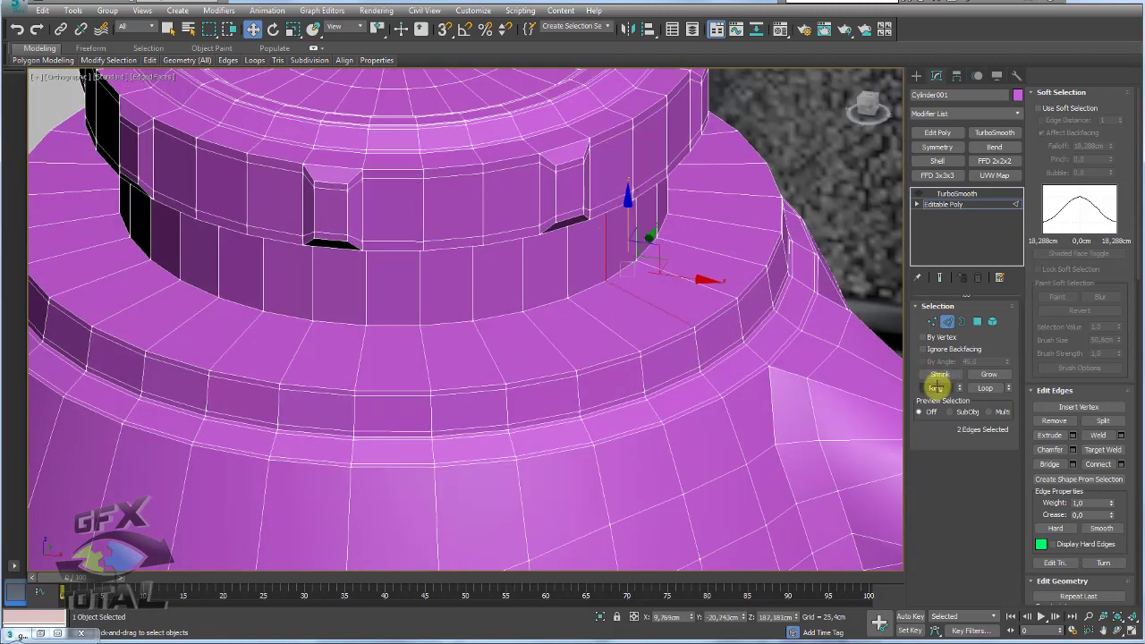
left_click(935, 387)
left_click(1107, 459)
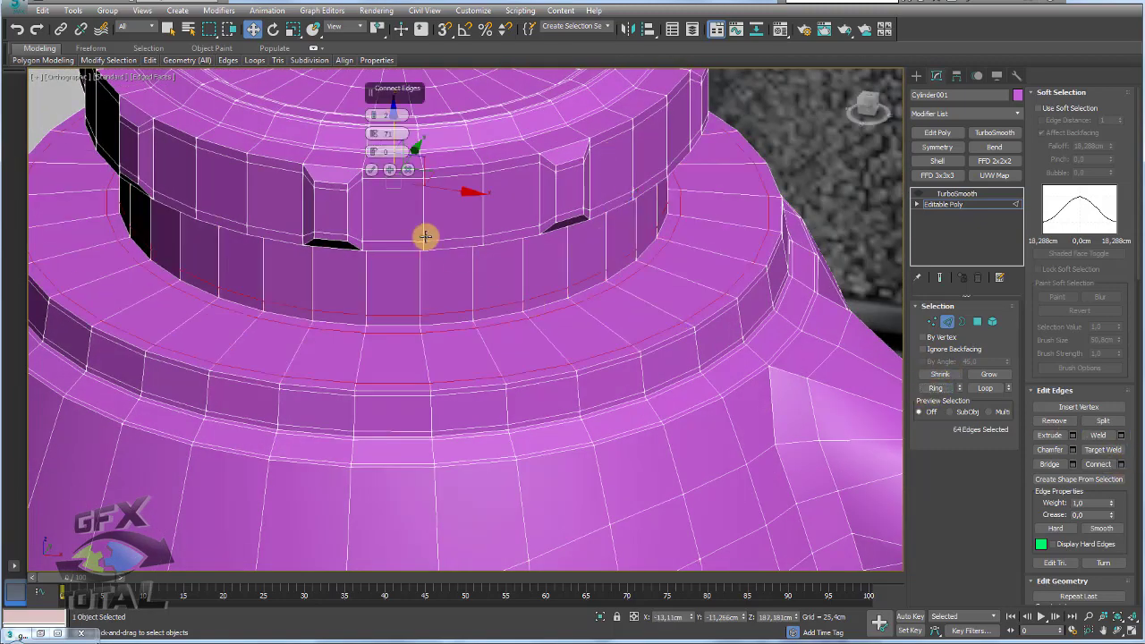
left_click(376, 171)
Enable the TurboSmooth modifier on the flask and zoom to check the smoothed result
left_click(955, 193)
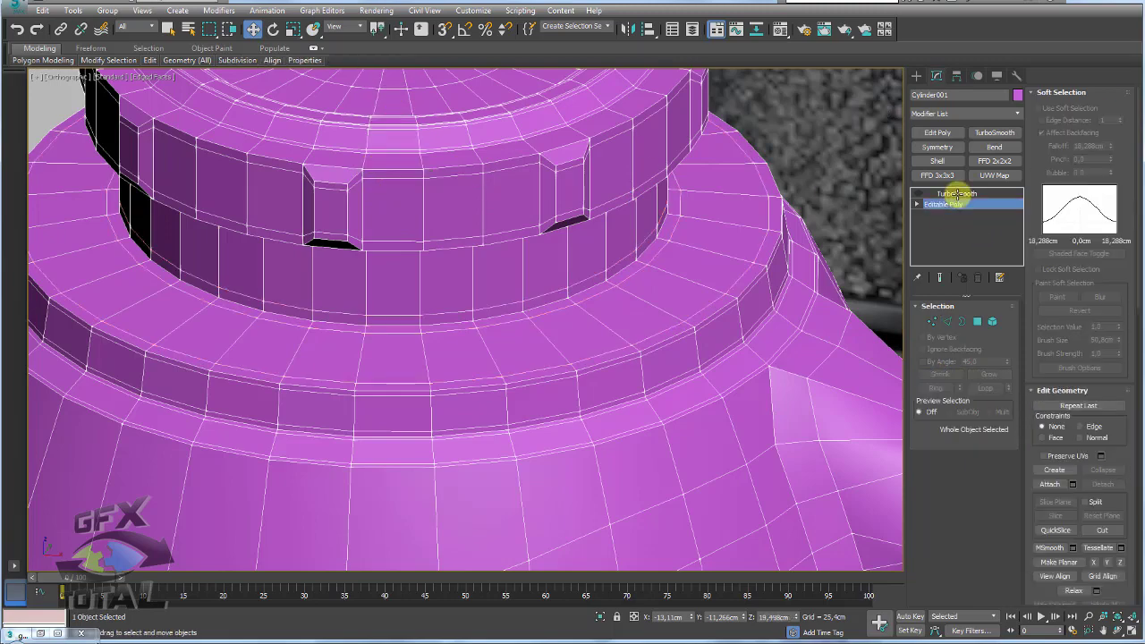
left_click(916, 193)
scroll(524, 254, "down", 5)
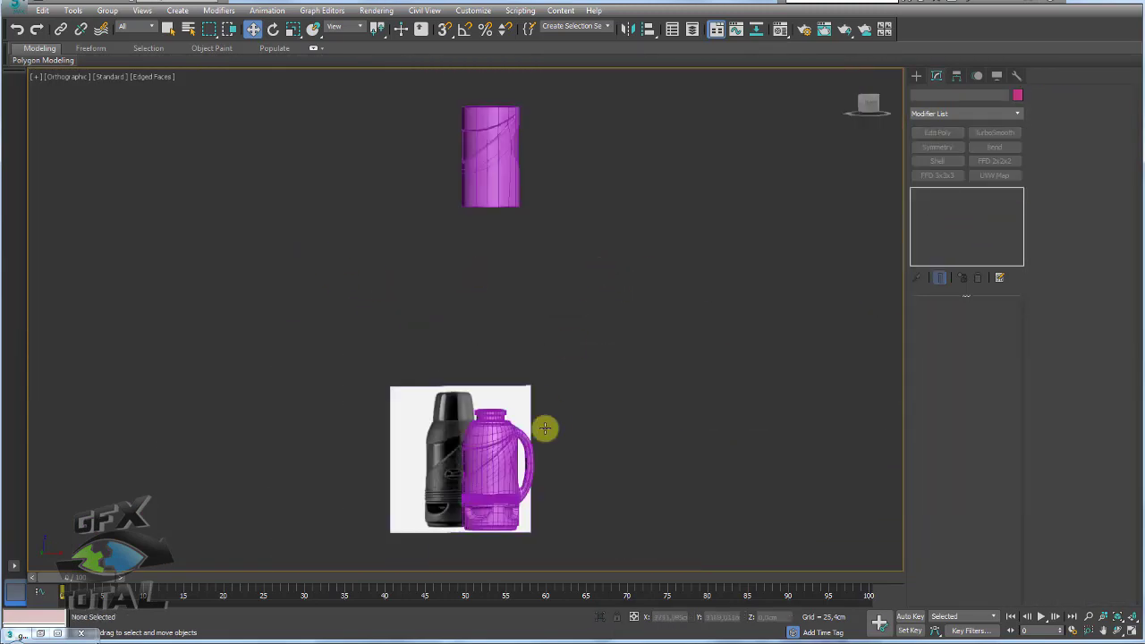
scroll(545, 428, "up", 3)
scroll(537, 350, "up", 2)
Select the pink flask, inspect the cap and shoulder, then return to Editable Poly
left_click(537, 338)
scroll(464, 350, "down", 1)
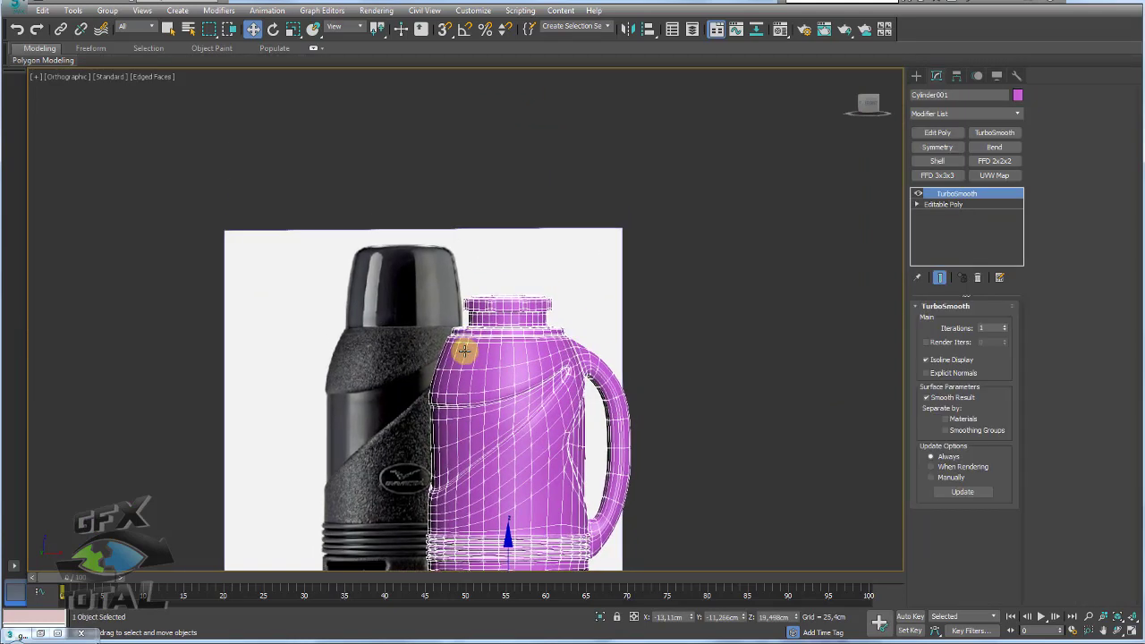
scroll(465, 351, "up", 2)
scroll(232, 284, "up", 2)
scroll(707, 222, "down", 3)
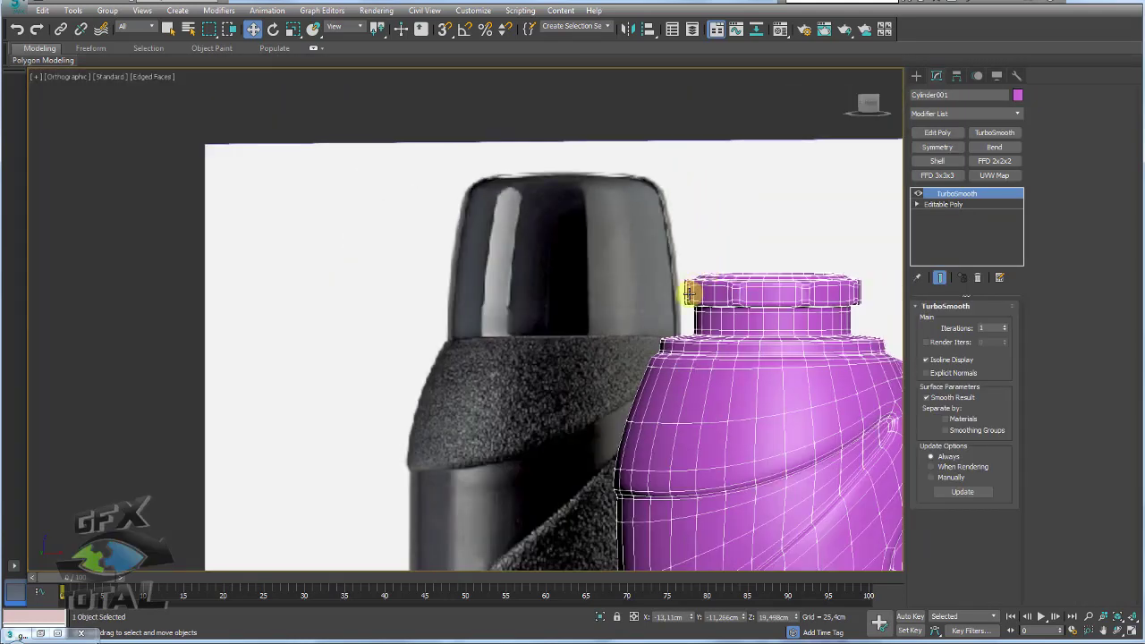
scroll(720, 368, "down", 1)
scroll(319, 185, "up", 1)
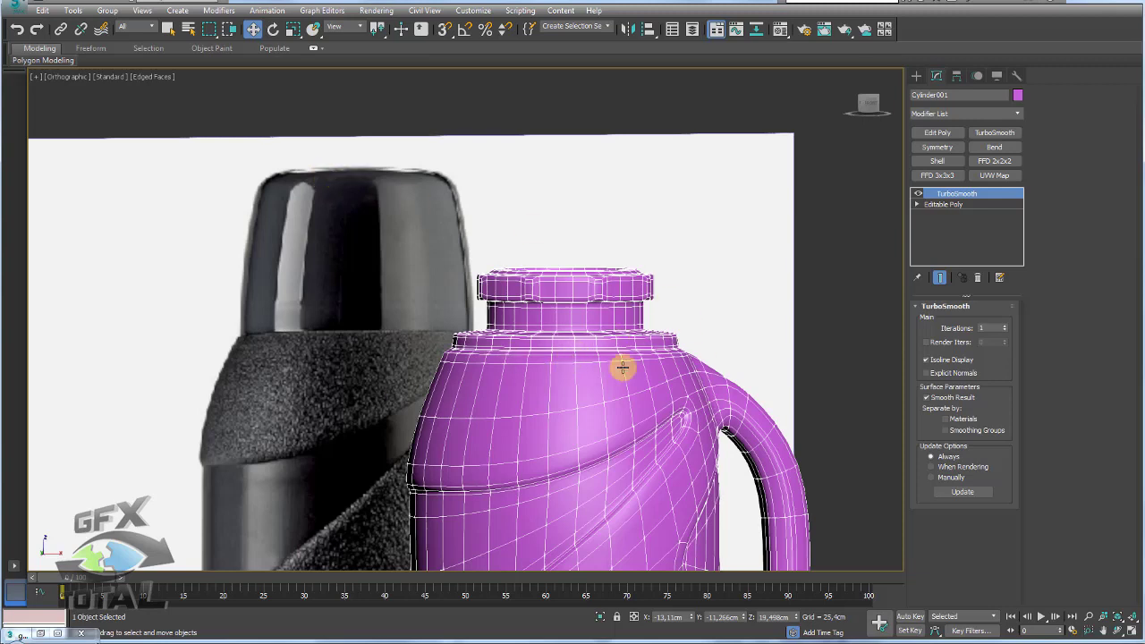
left_click(952, 205)
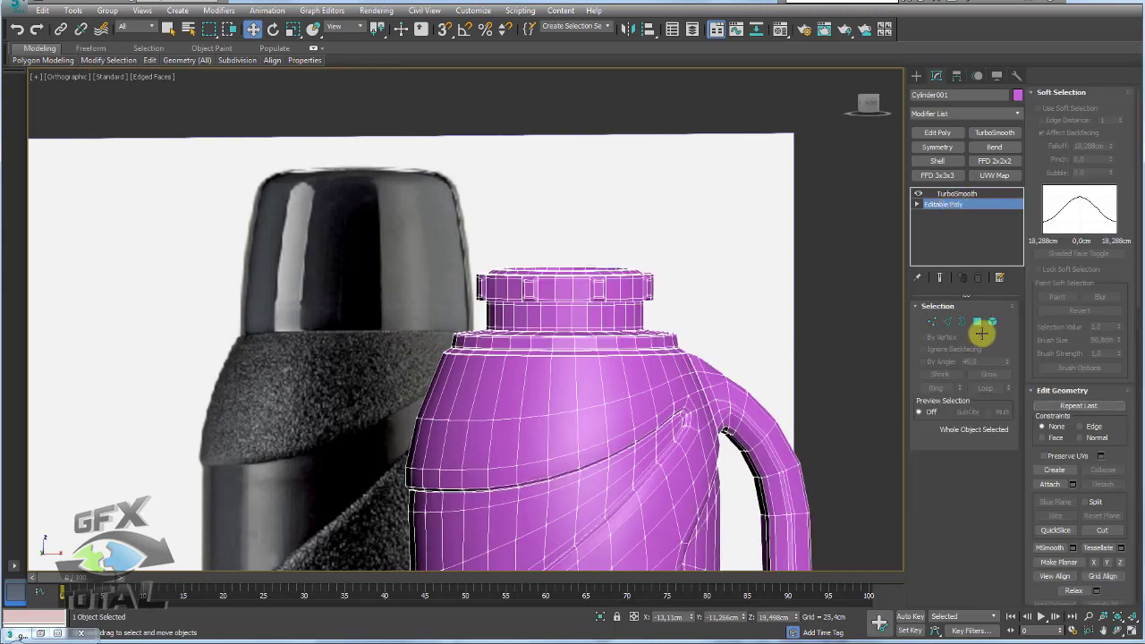
In Edge mode, select the ring of vertical edges around the shoulder band
left_click(949, 321)
scroll(667, 363, "up", 2)
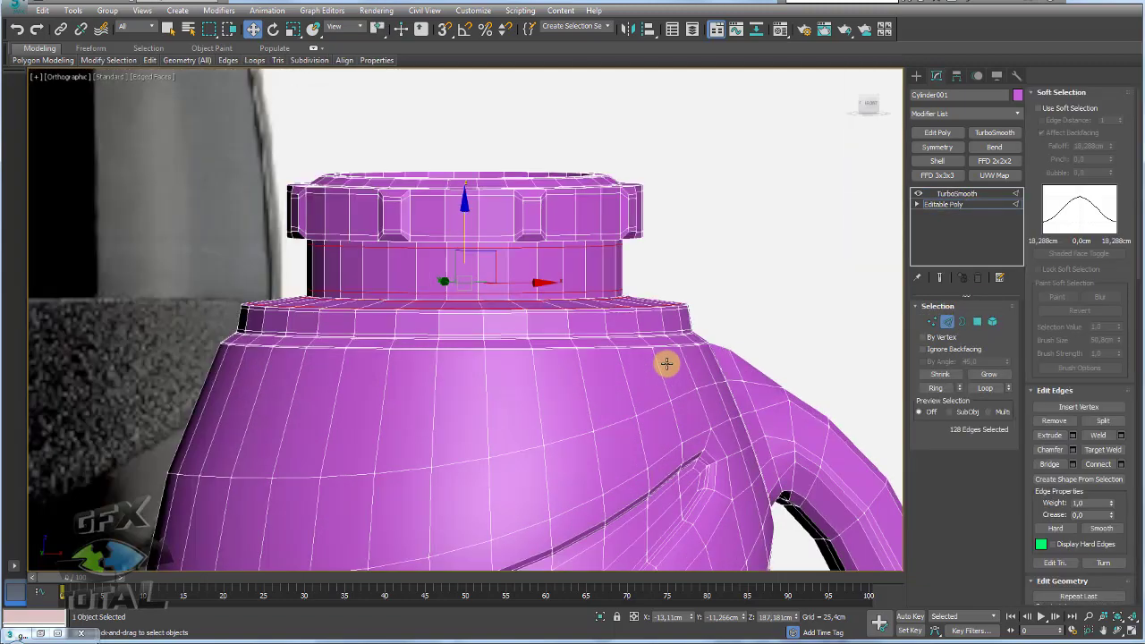
mouse_move(709, 349)
middle_mouse_down("alt")
mouse_move(690, 409)
mouse_move(572, 265)
mouse_move(605, 197)
mouse_move(620, 113)
mouse_move(617, 231)
middle_mouse_up("alt")
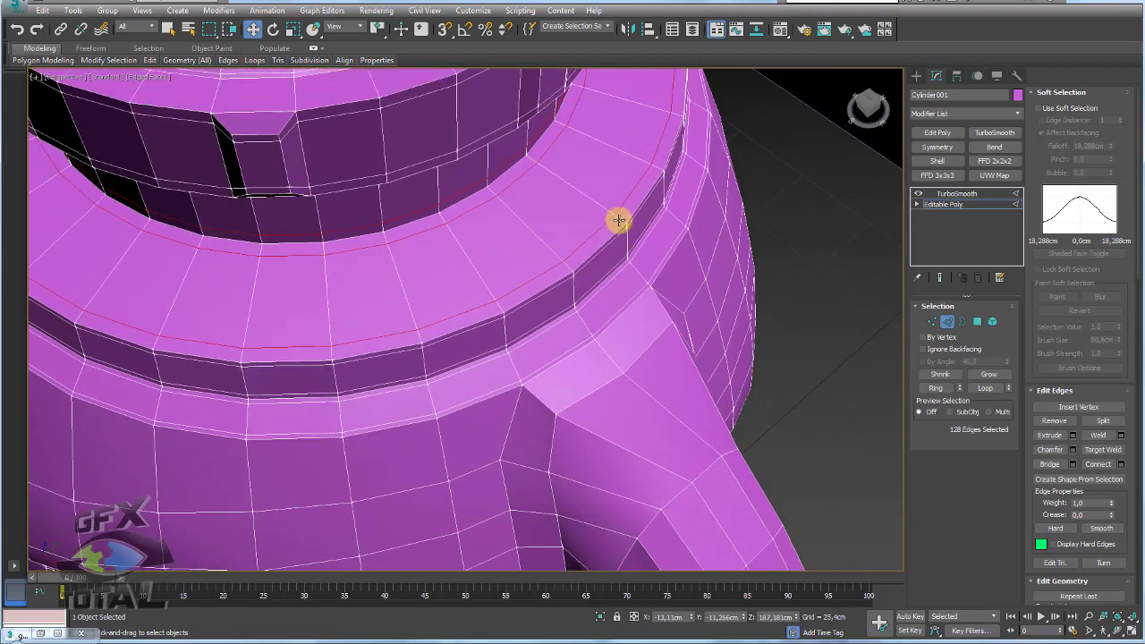
left_click(641, 279)
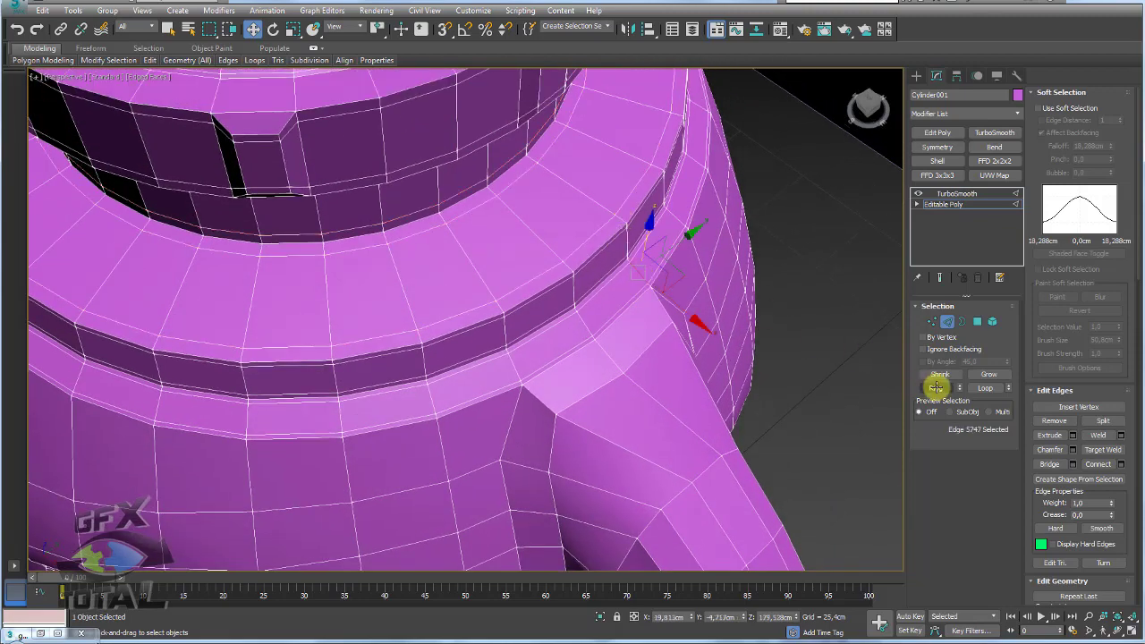
left_click(935, 387)
Convert the ring to its polygon band and detach it as Object001
left_click(977, 321, "ctrl")
mouse_move(593, 289)
middle_mouse_down("alt")
mouse_move(641, 296)
mouse_move(603, 345)
middle_mouse_up("alt")
scroll(603, 345, "up", 2)
scroll(1109, 465, "down", 2)
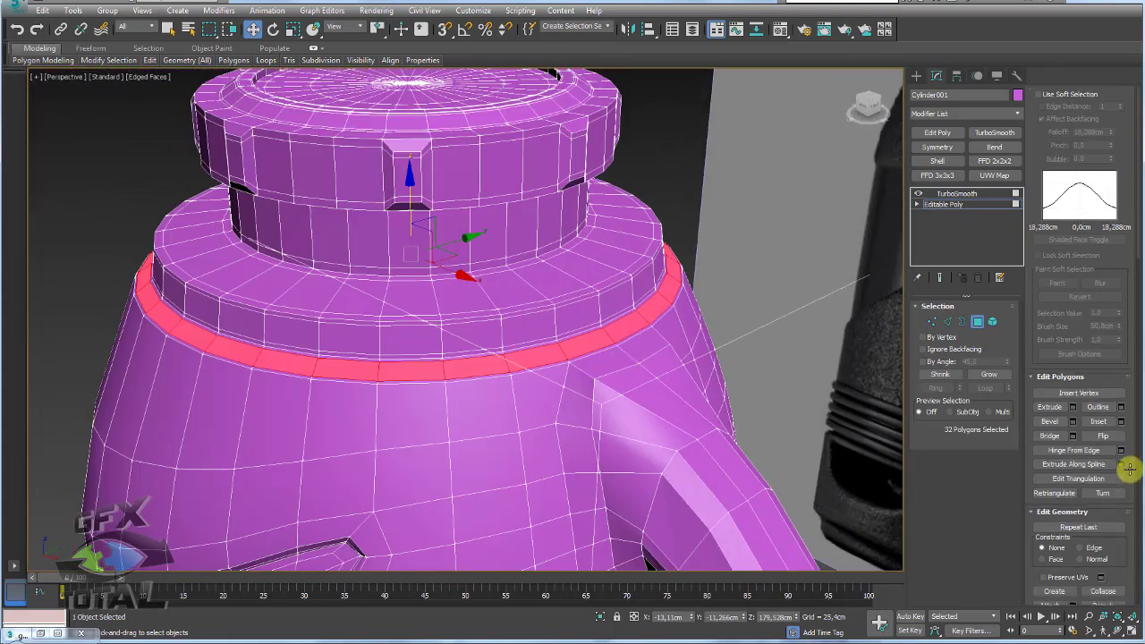
scroll(1109, 456, "down", 5)
left_click(1101, 328)
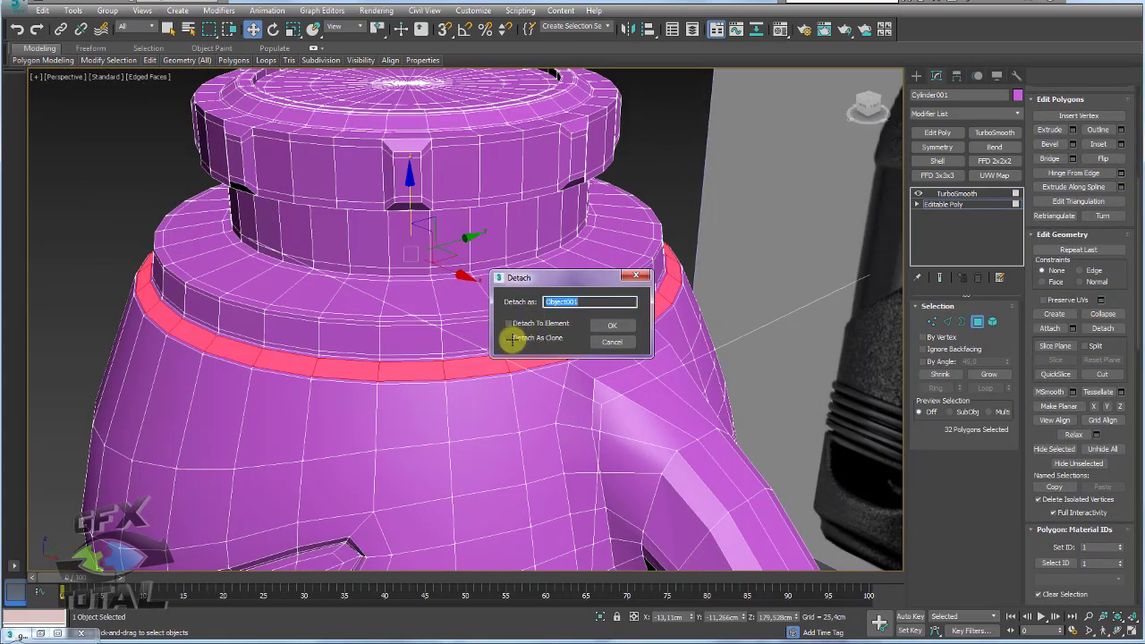
left_click(611, 325)
left_click(943, 204)
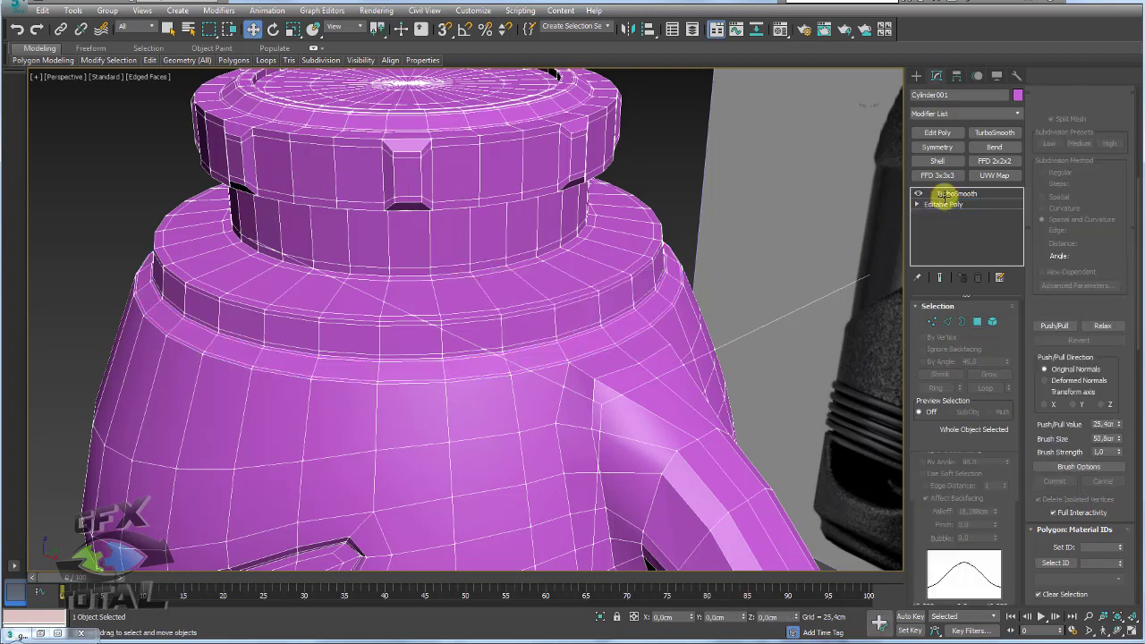
Give the detached Object001 band a blue object colour
left_click(645, 325)
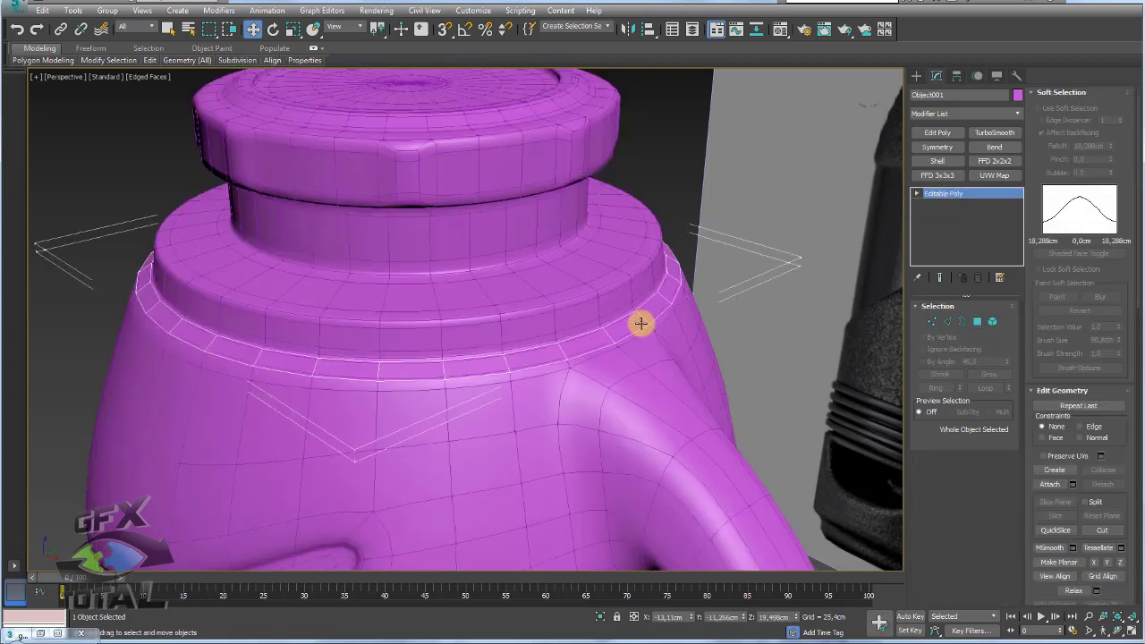
left_click(1014, 94)
left_click(741, 242)
left_click(751, 324)
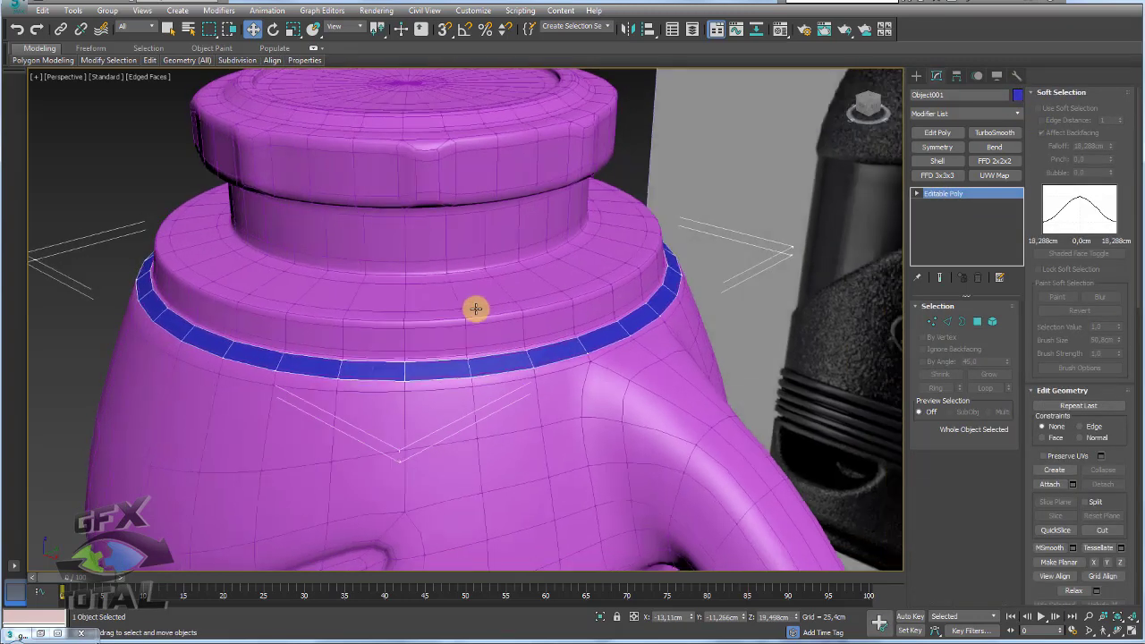
Center Object001's pivot on the object using Affect Pivot Only
scroll(475, 309, "down", 2)
scroll(437, 274, "down", 2)
scroll(463, 306, "down", 2)
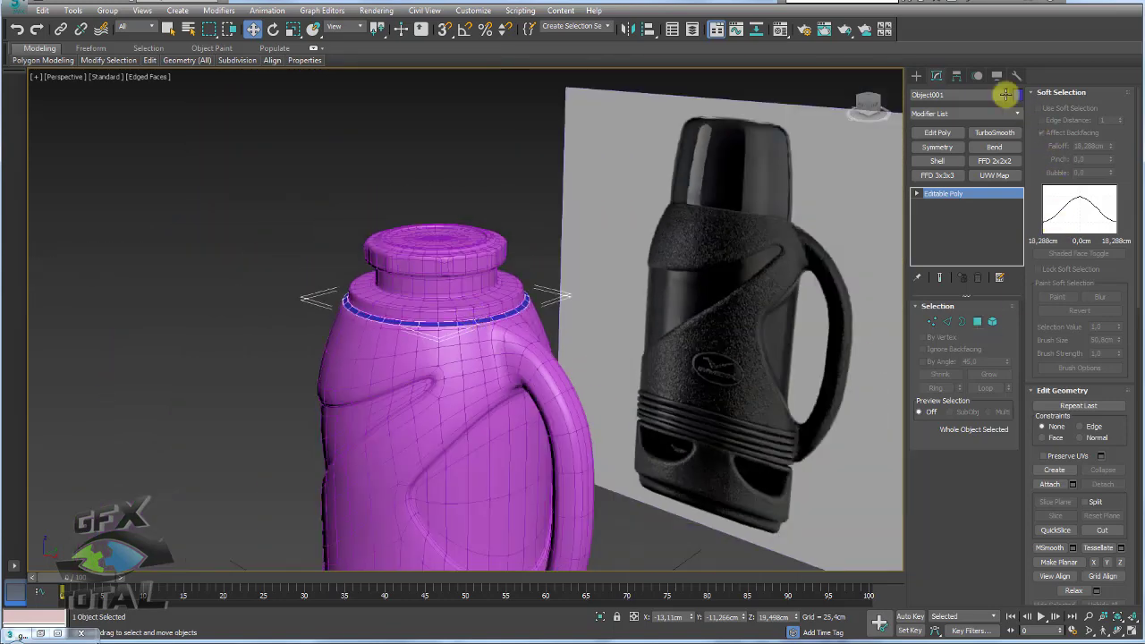
left_click(955, 75)
left_click(964, 161)
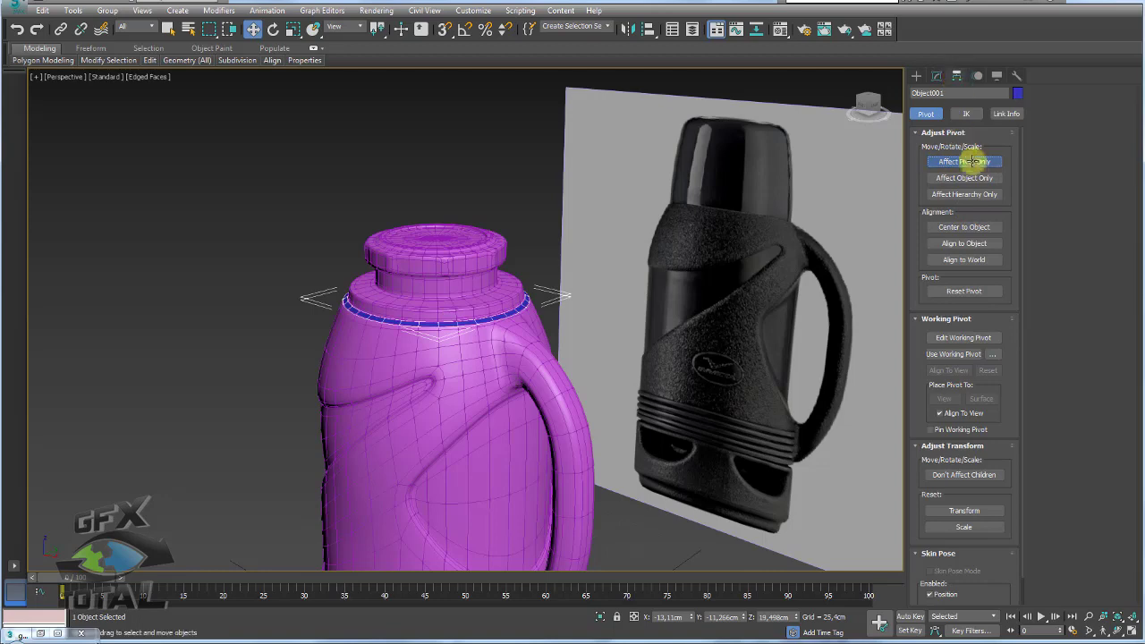
left_click(964, 226)
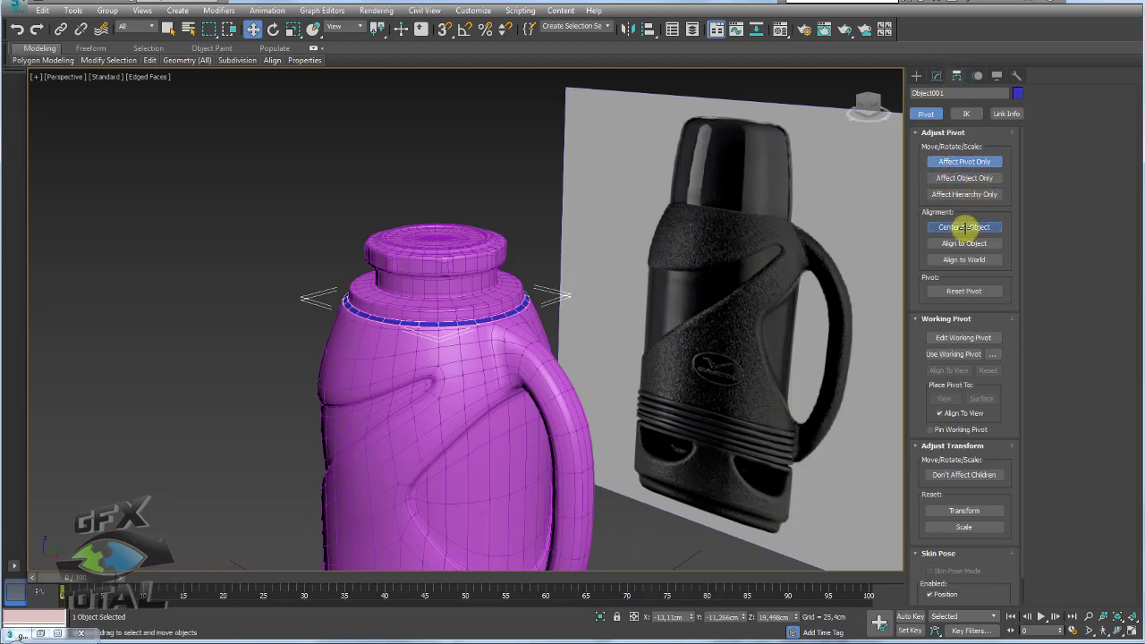
left_click(964, 161)
Nudge the neck edge ring slightly upward
scroll(445, 274, "up", 5)
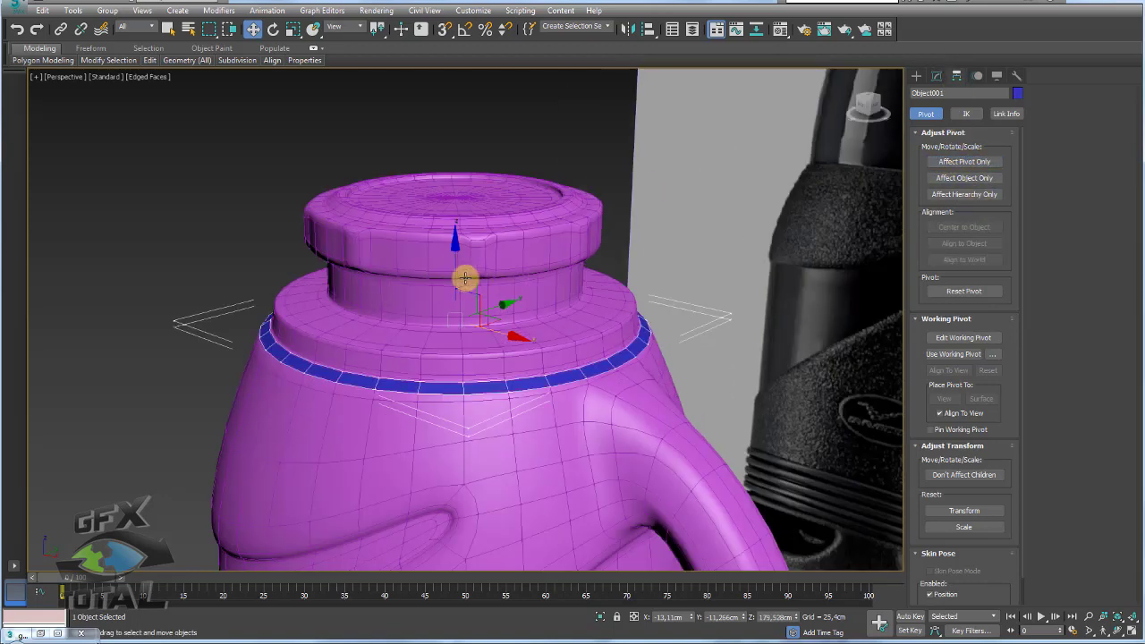
left_click_drag(455, 274, 456, 272)
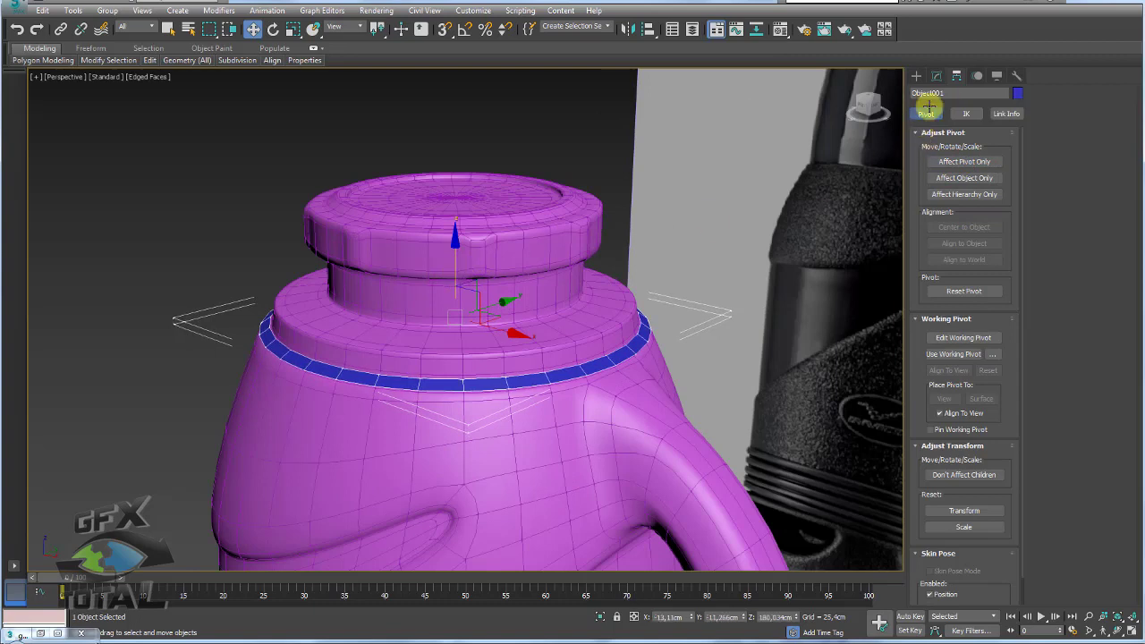
left_click(938, 75)
Select the band's open border and drag it upward to start the tall cap
left_click(961, 322)
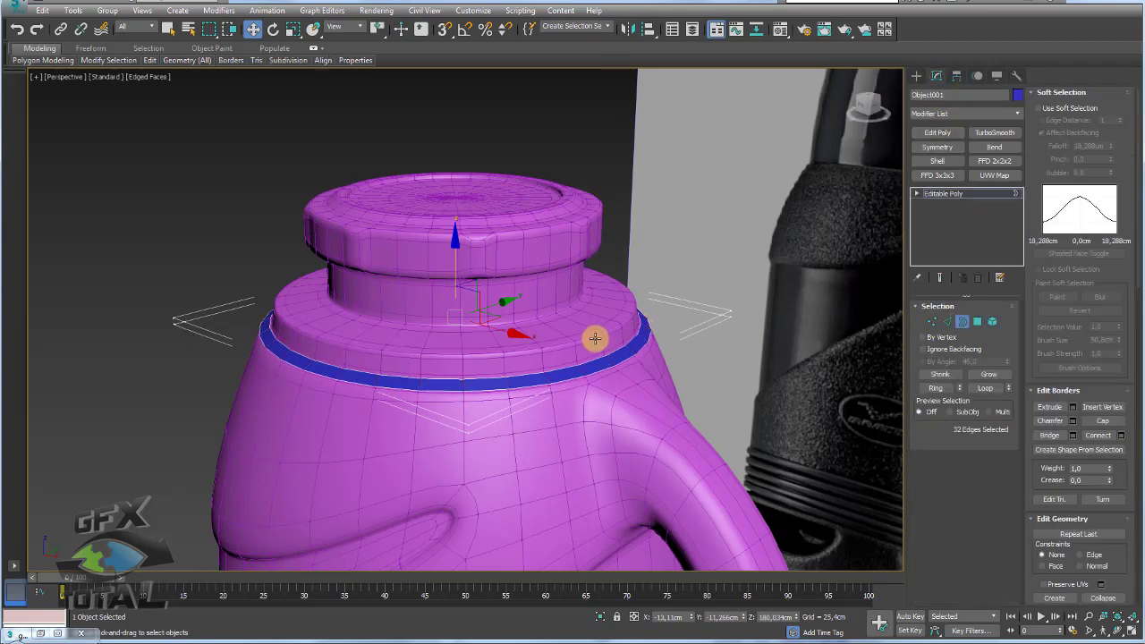
key("r")
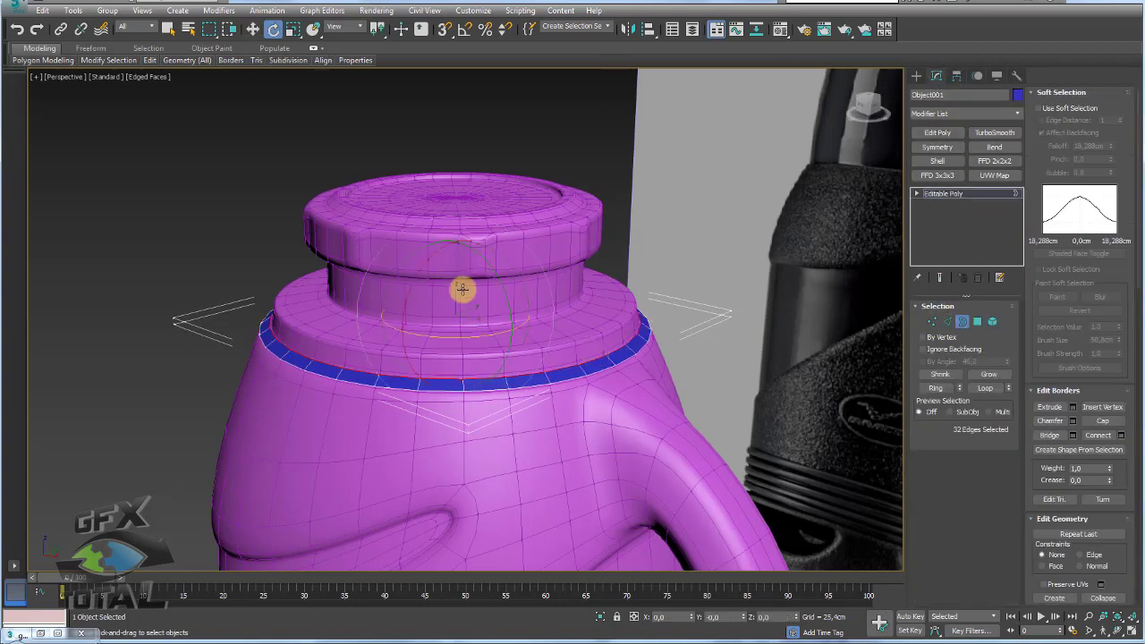
left_click_drag(458, 300, 460, 102)
key("w")
key("f")
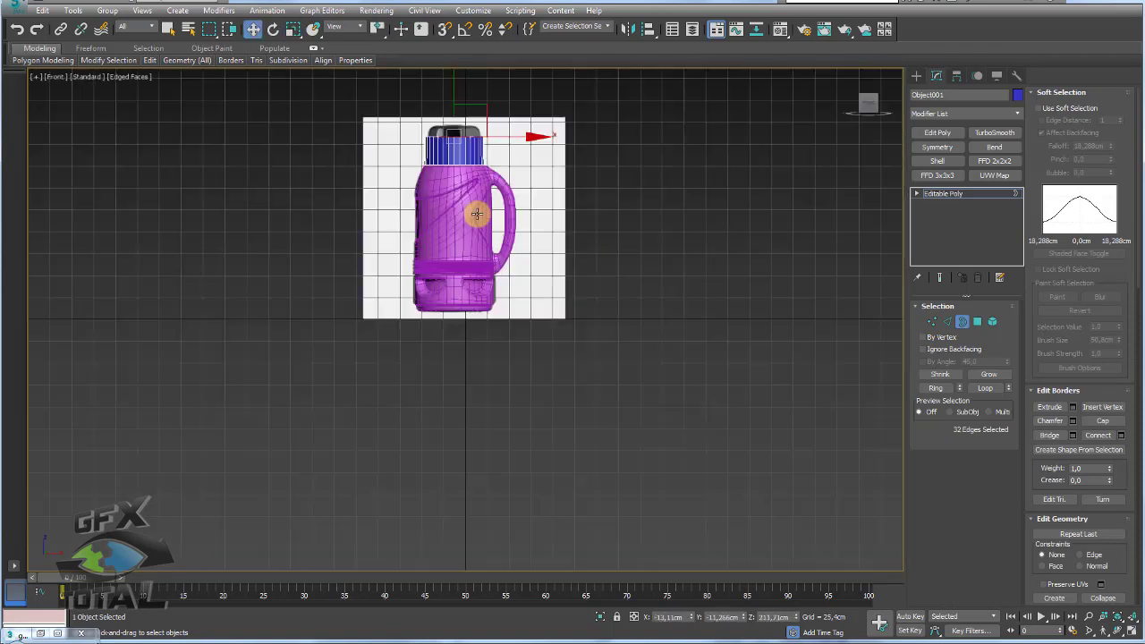
scroll(479, 328, "up", 5)
scroll(485, 236, "up", 3)
In Front view, raise the top border higher and scale it to taper the cap
key("r")
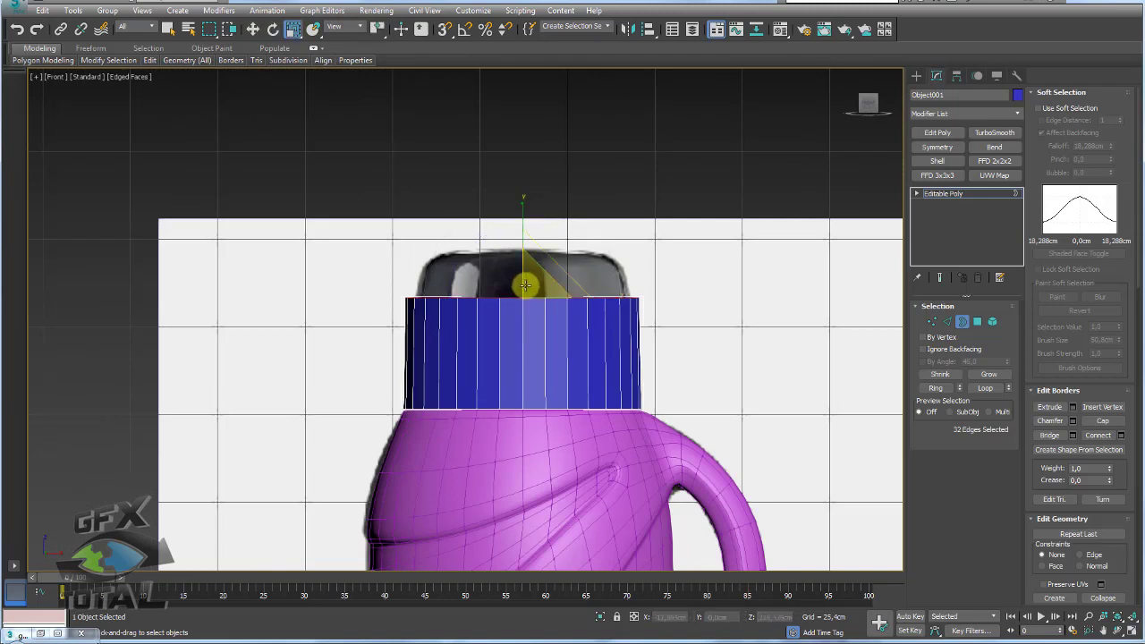
key("w")
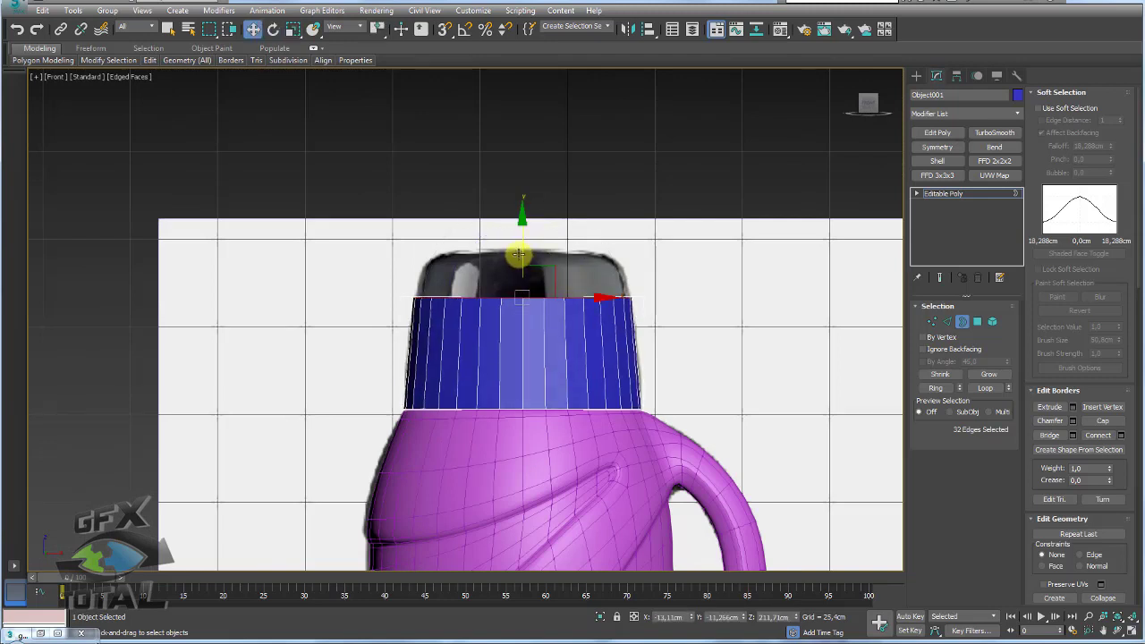
left_click_drag(521, 255, 524, 213)
key("r")
key("w")
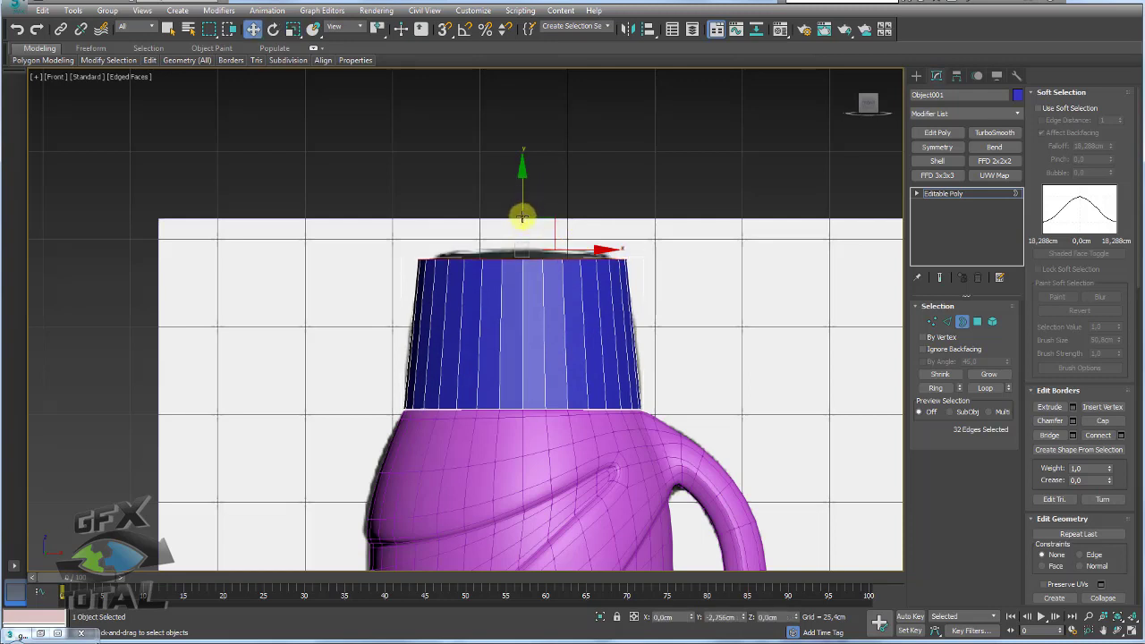
key("e")
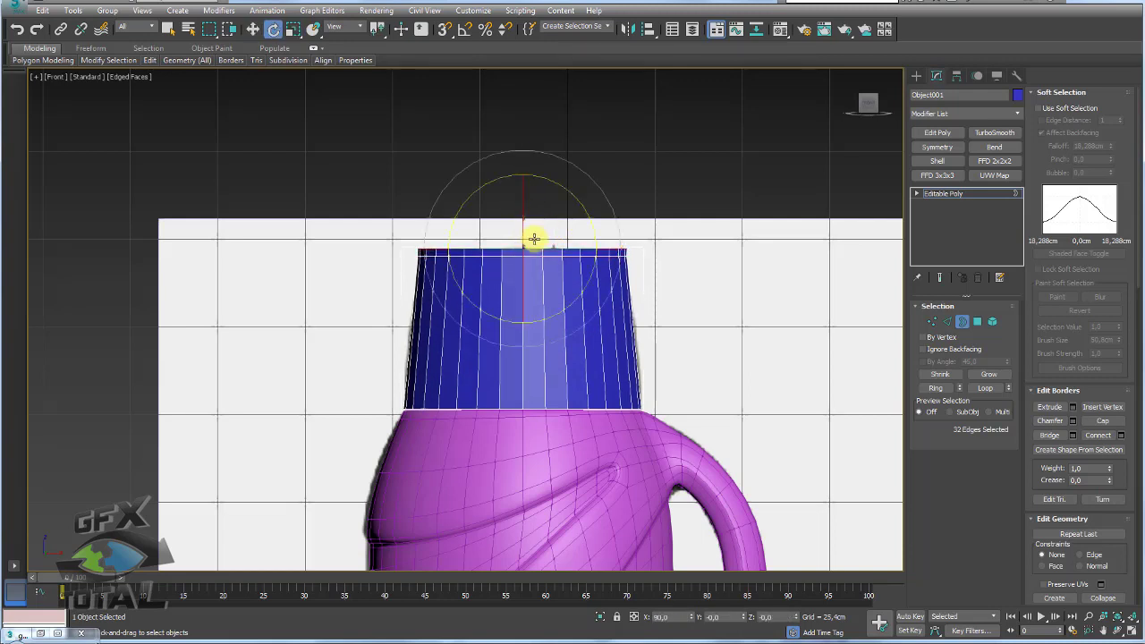
key("r")
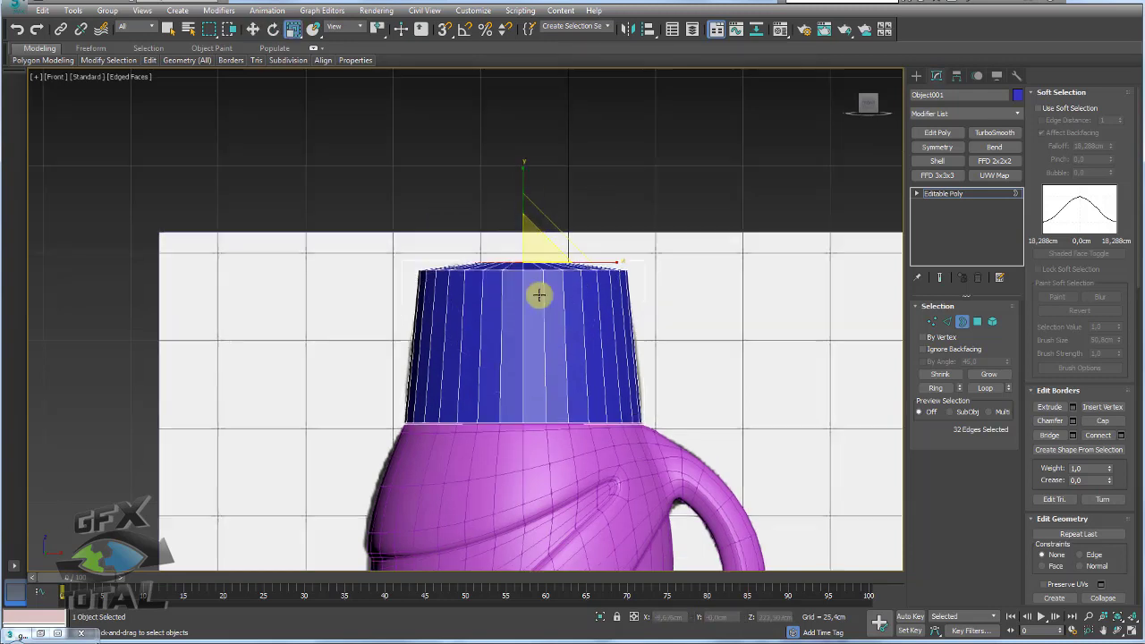
scroll(540, 294, "up", 5)
scroll(547, 385, "down", 3)
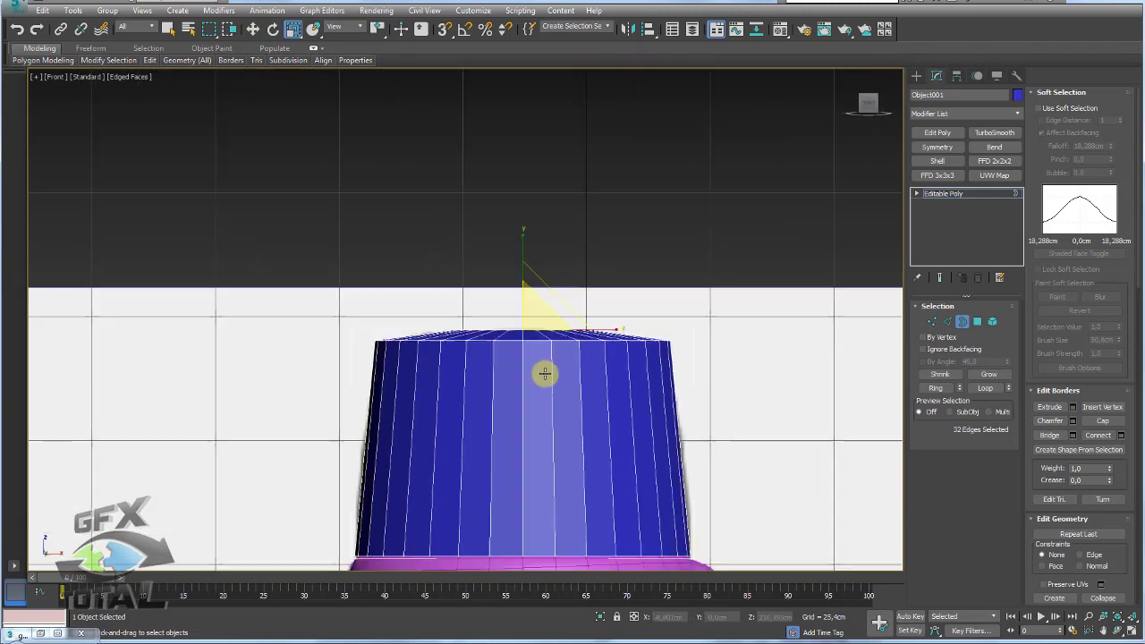
scroll(551, 372, "down", 3)
Close the cap's open top with Collapse into a centre point
key("p")
middle_click_drag(590, 440, 554, 347, "alt")
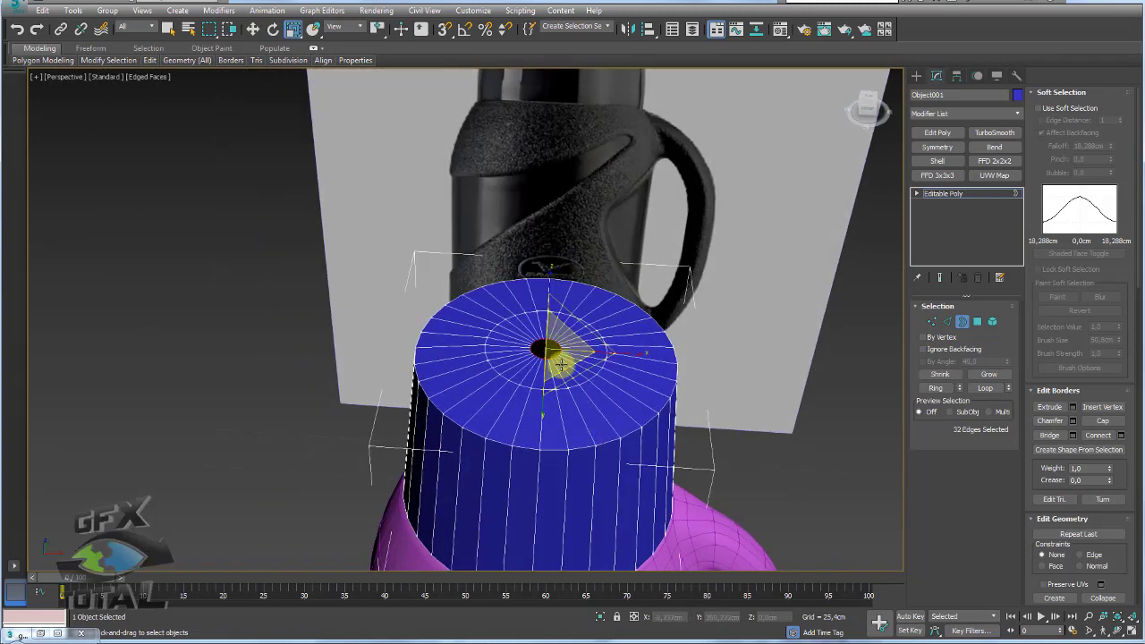
middle_click_drag(580, 435, 643, 394)
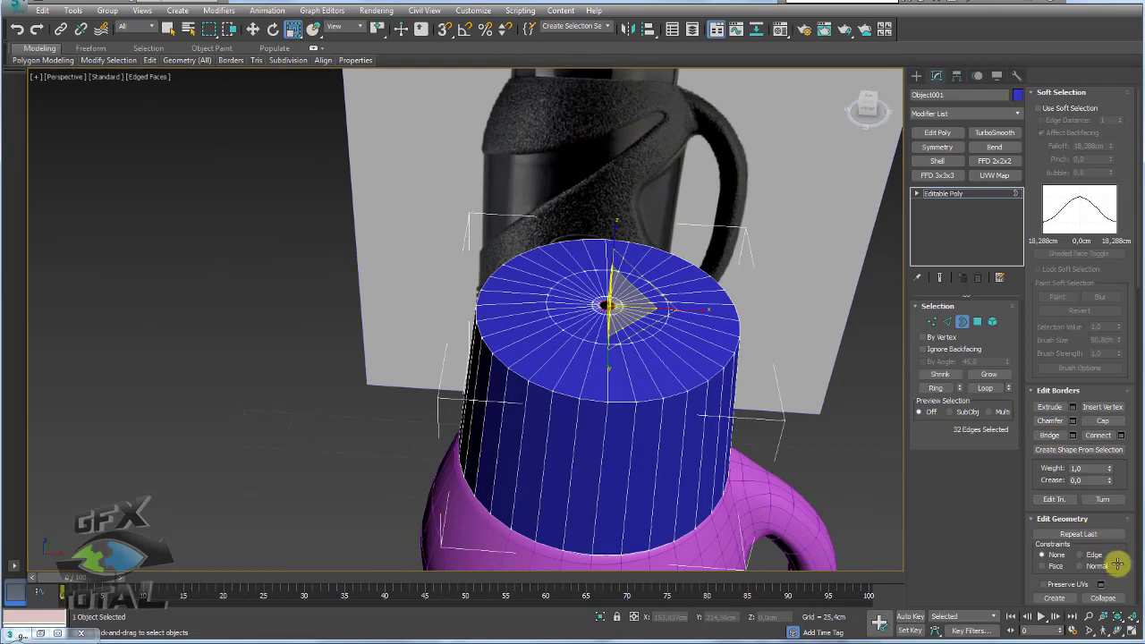
left_click_drag(1116, 563, 1116, 368)
left_click(1102, 403)
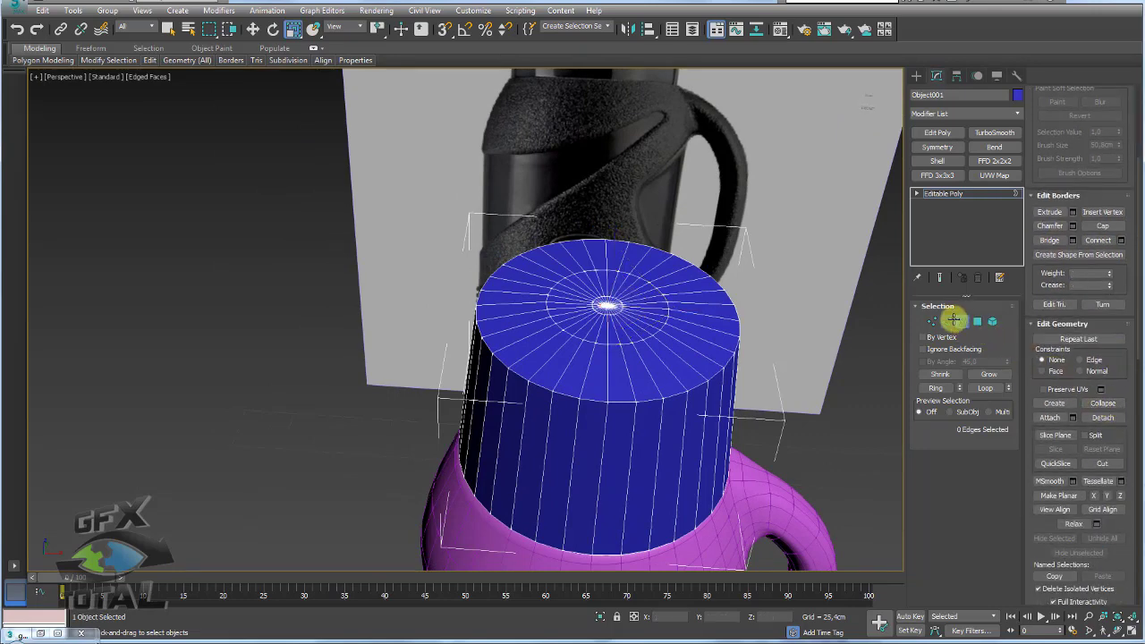
Chamfer the cap's top rim edge loop by 7.389 cm with 3 segments
left_click(948, 320)
double_click(696, 386)
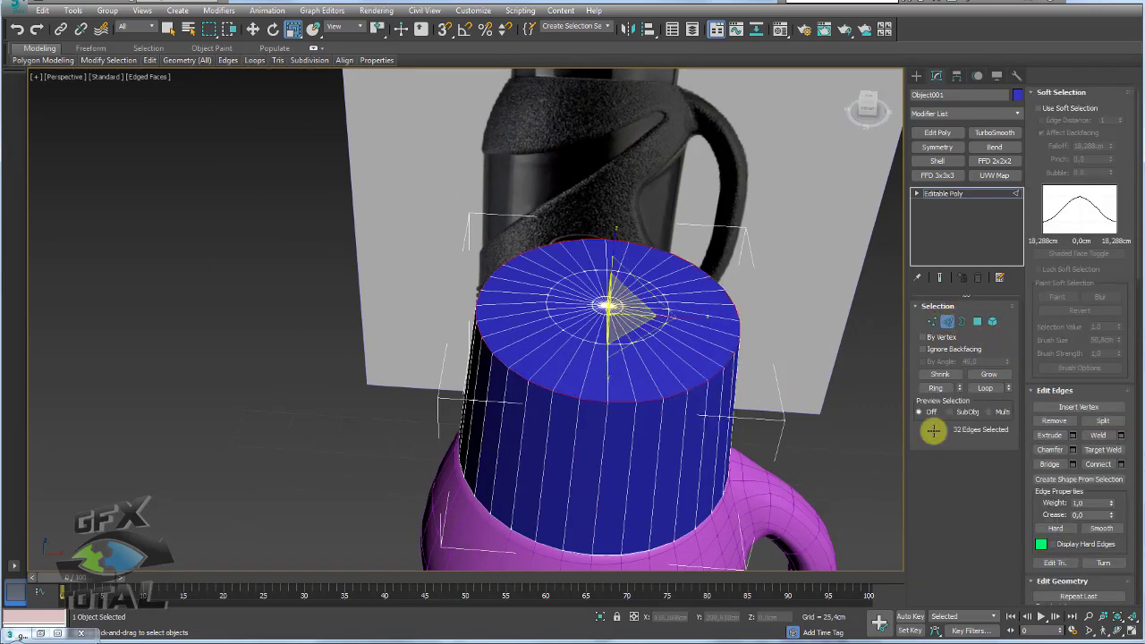
left_click(1072, 449)
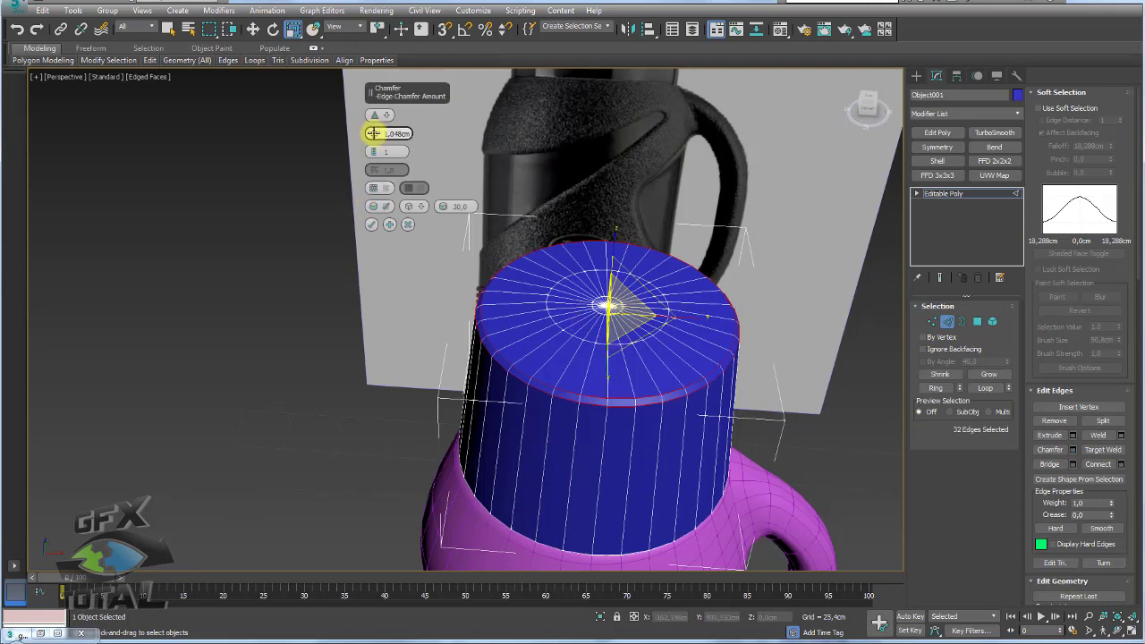
left_click_drag(377, 113, 382, 146)
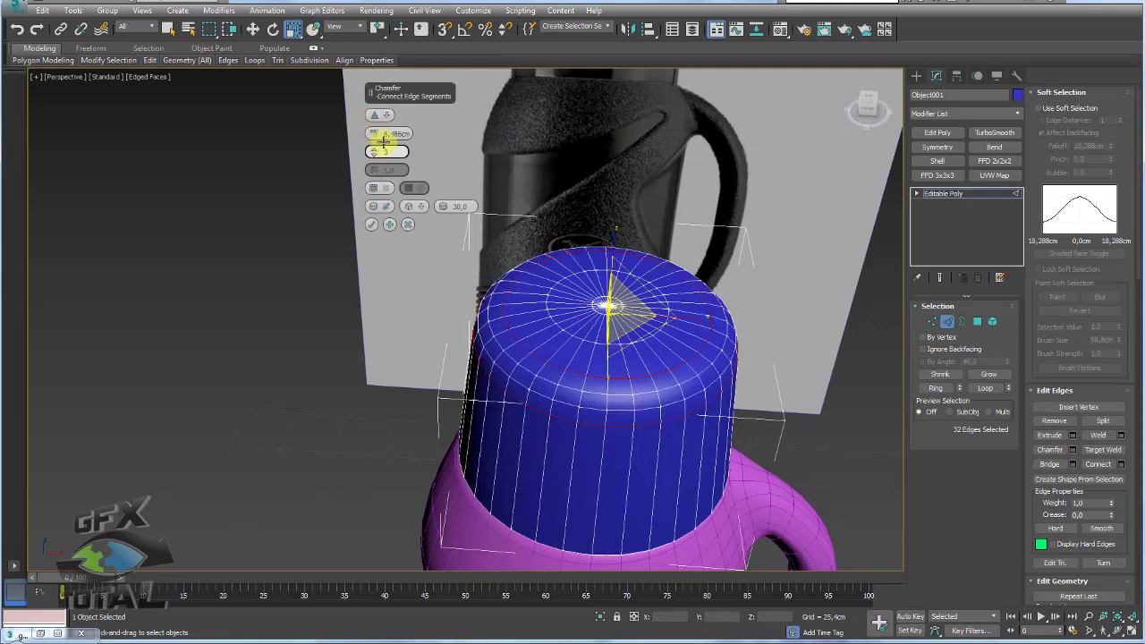
key("f")
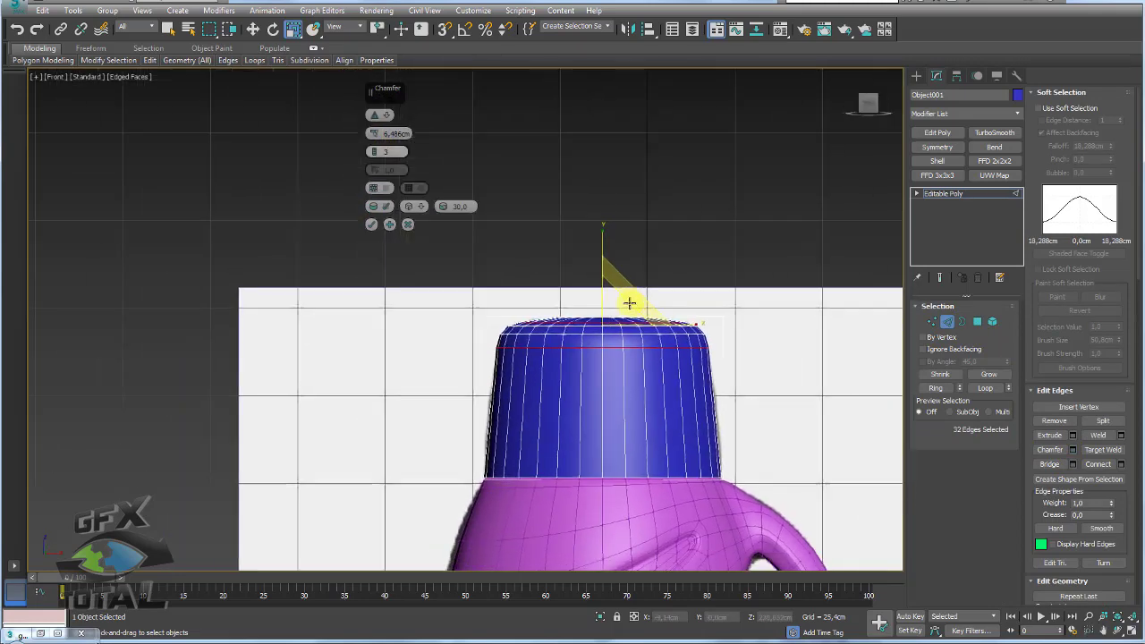
key("alt+x")
scroll(560, 368, "up", 1)
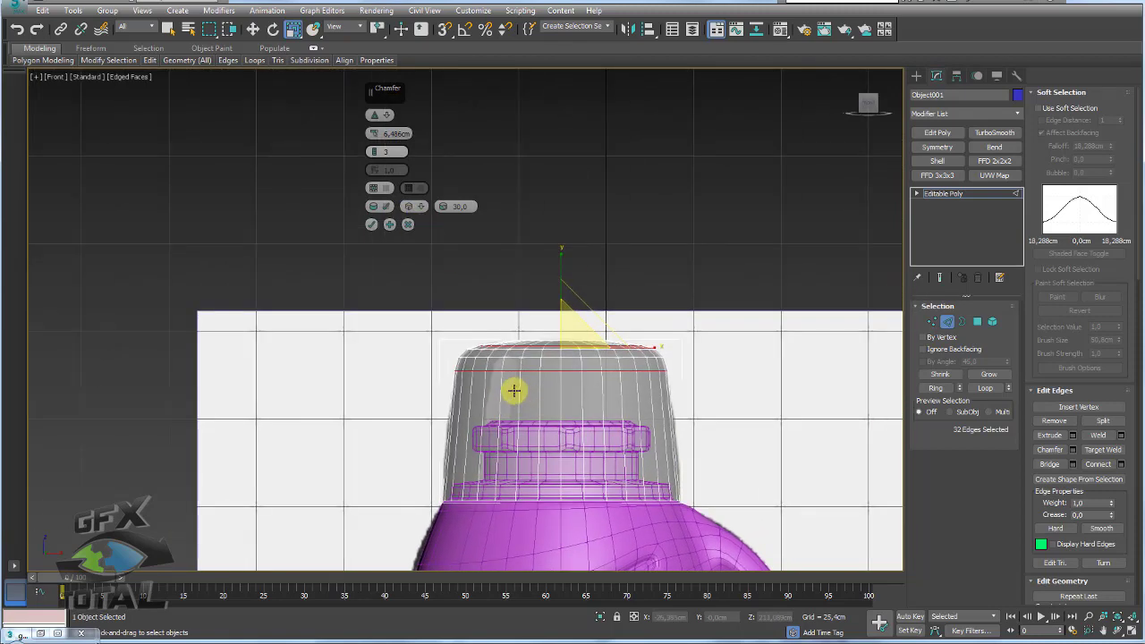
scroll(511, 388, "up", 1)
left_click_drag(373, 133, 381, 126)
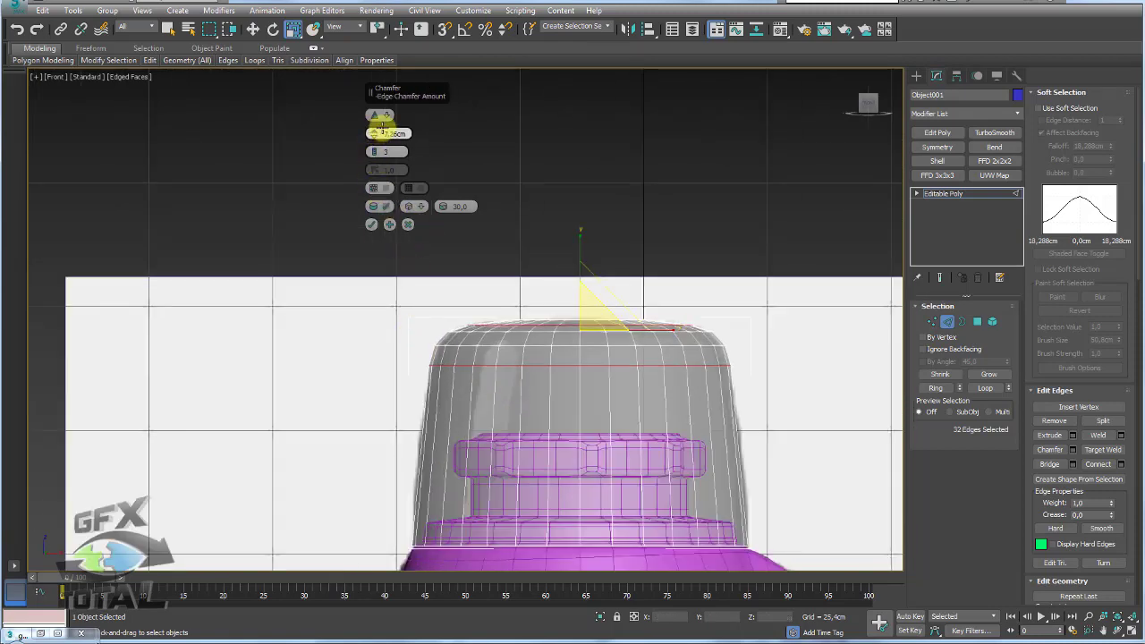
left_click(371, 223)
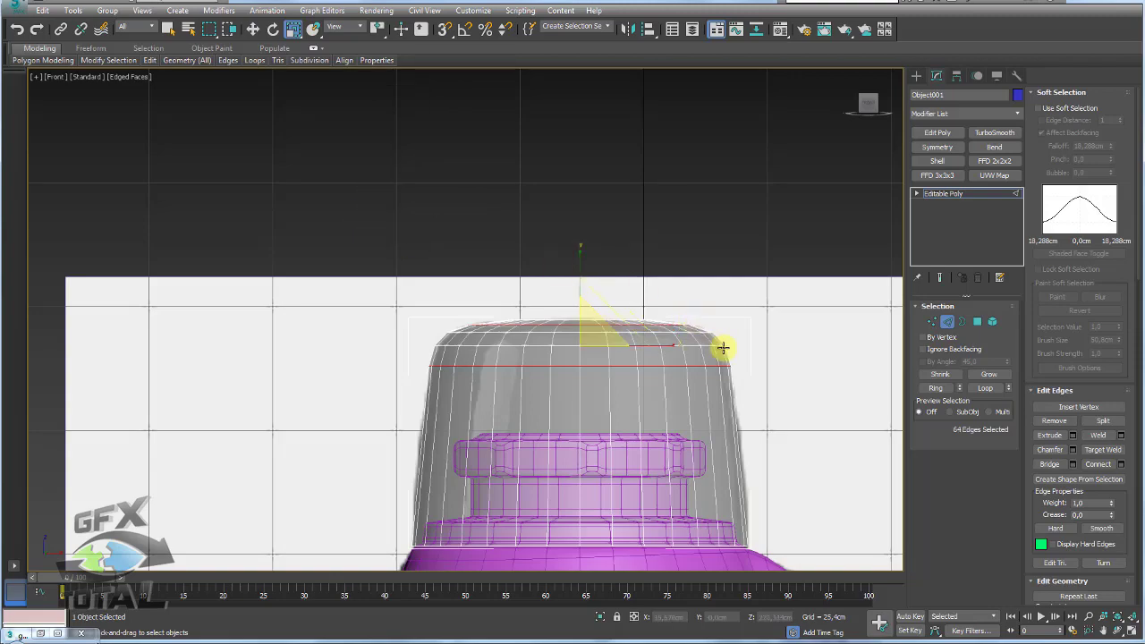
middle_click_drag(723, 347, 685, 332, "alt")
Return to the Editable Poly object level, orbit around the flask, and deselect the cap
key("p")
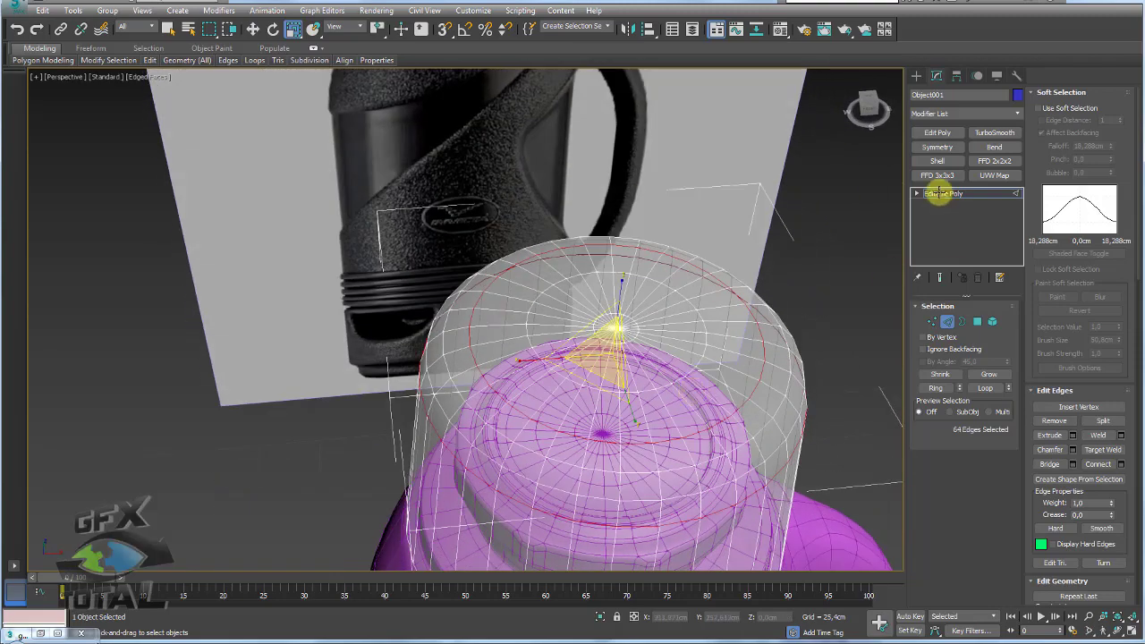
left_click(938, 195)
scroll(677, 396, "down", 5)
mouse_move(677, 396)
middle_mouse_down("alt")
mouse_move(620, 401)
mouse_move(619, 317)
mouse_move(593, 316)
middle_mouse_up("alt")
mouse_move(602, 358)
middle_mouse_down("alt")
mouse_move(459, 334)
mouse_move(587, 360)
mouse_move(587, 388)
mouse_move(725, 447)
mouse_move(634, 429)
mouse_move(724, 380)
middle_mouse_up("alt")
left_click(725, 447)
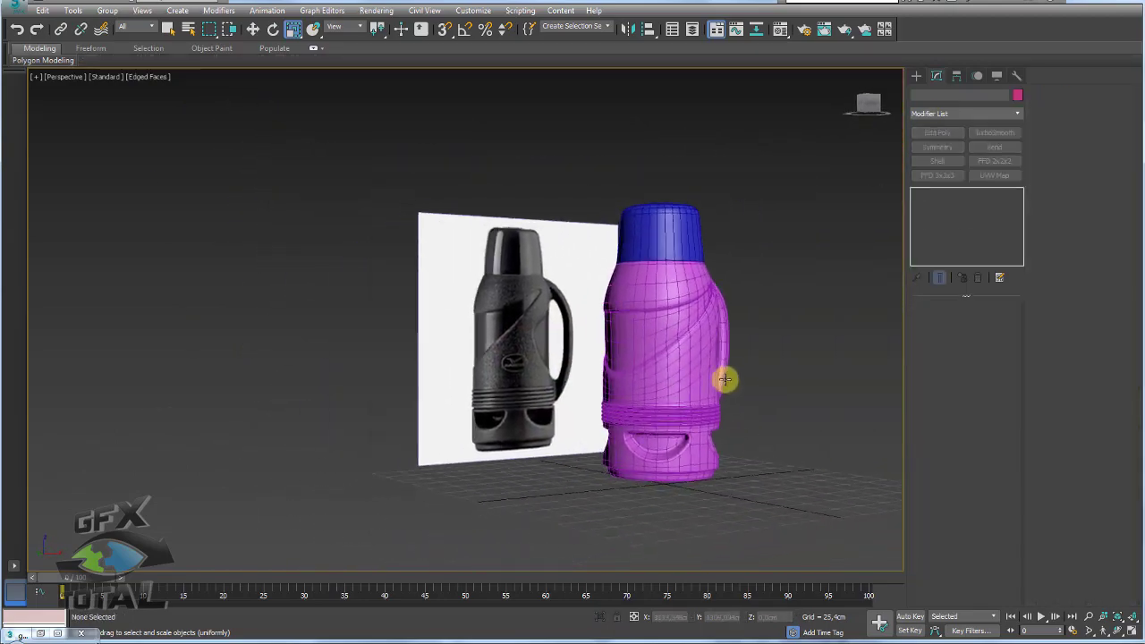
Select the pink flask body, orbit and pan to centre it, then deselect
scroll(724, 380, "up", 5)
left_click(731, 358)
scroll(731, 358, "down", 5)
scroll(682, 268, "down", 3)
scroll(630, 286, "down", 3)
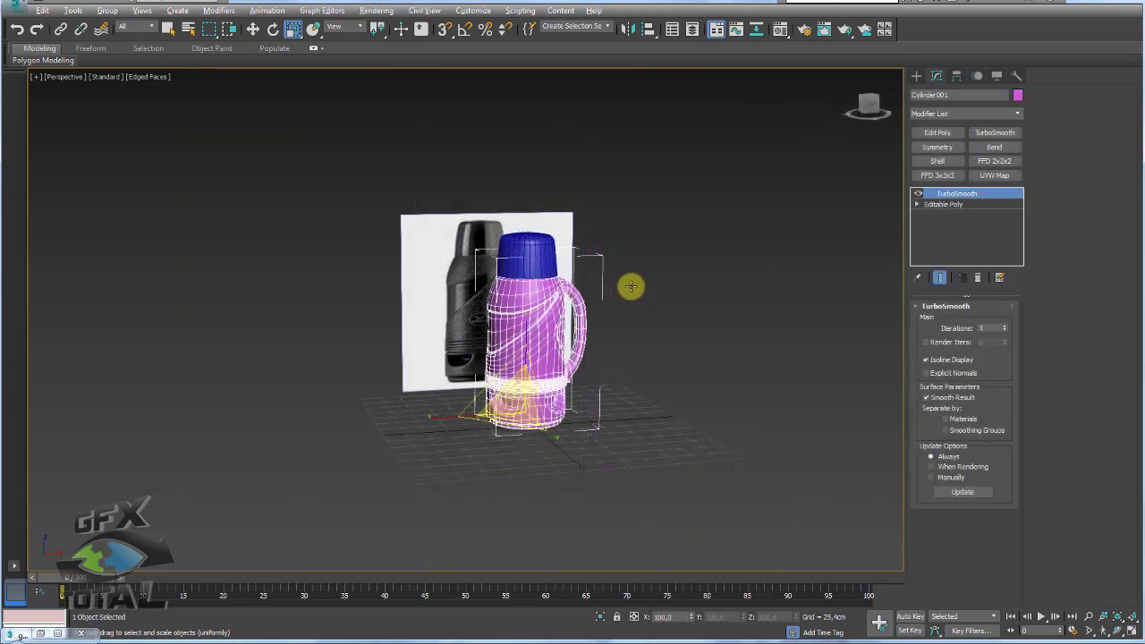
mouse_move(630, 286)
middle_mouse_down("alt")
mouse_move(657, 312)
mouse_move(629, 304)
middle_mouse_up("alt")
scroll(622, 295, "up", 3)
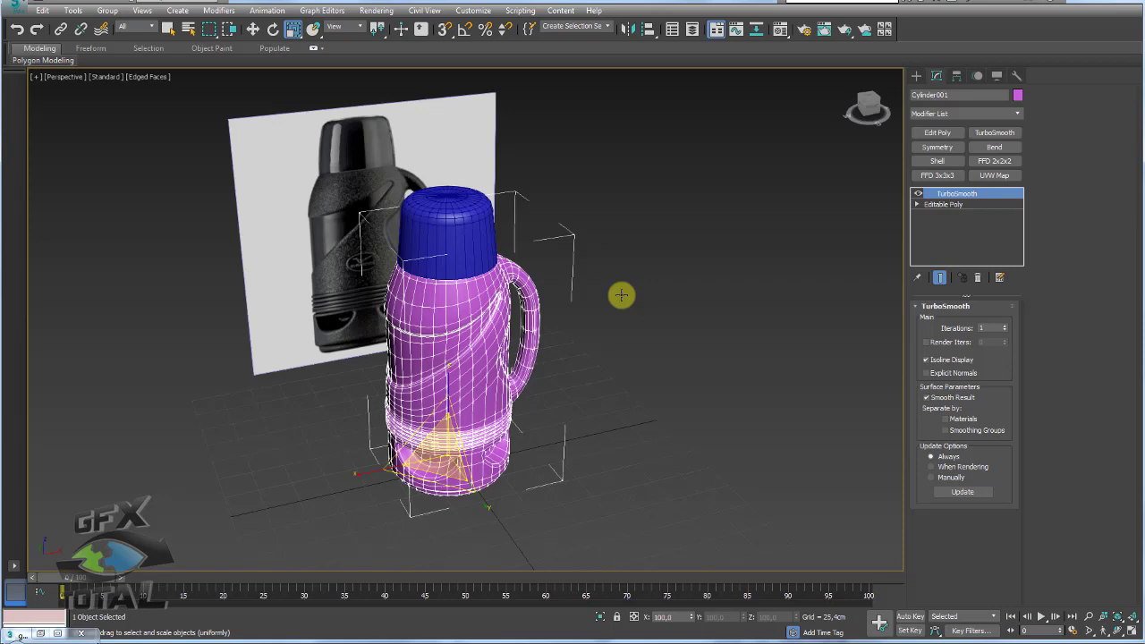
middle_click_drag(459, 370, 668, 344)
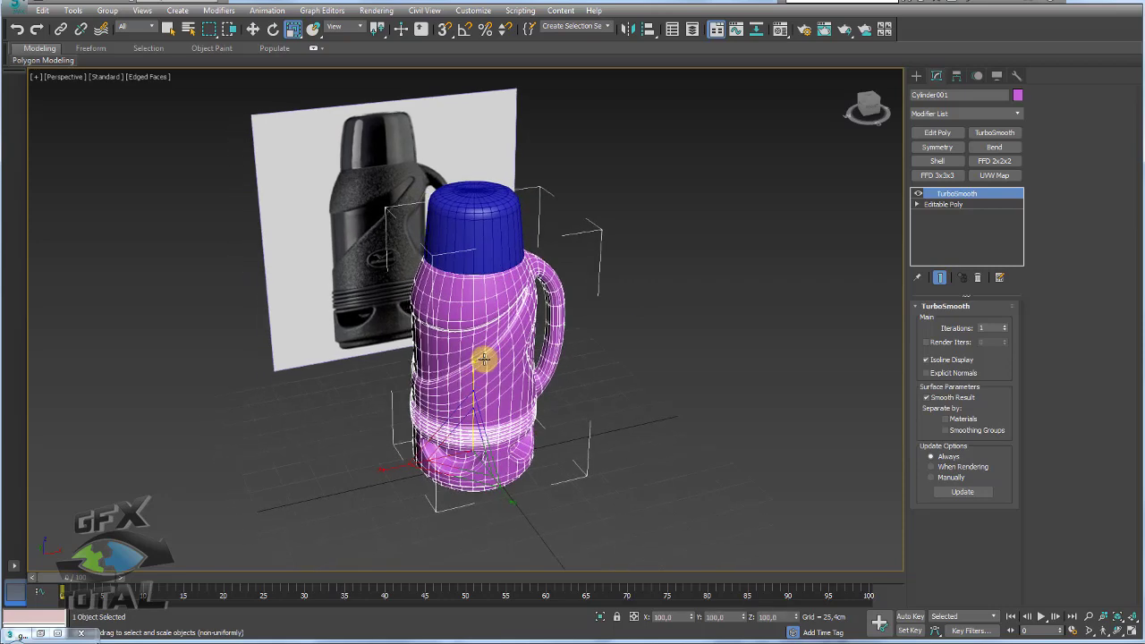
left_click(702, 358)
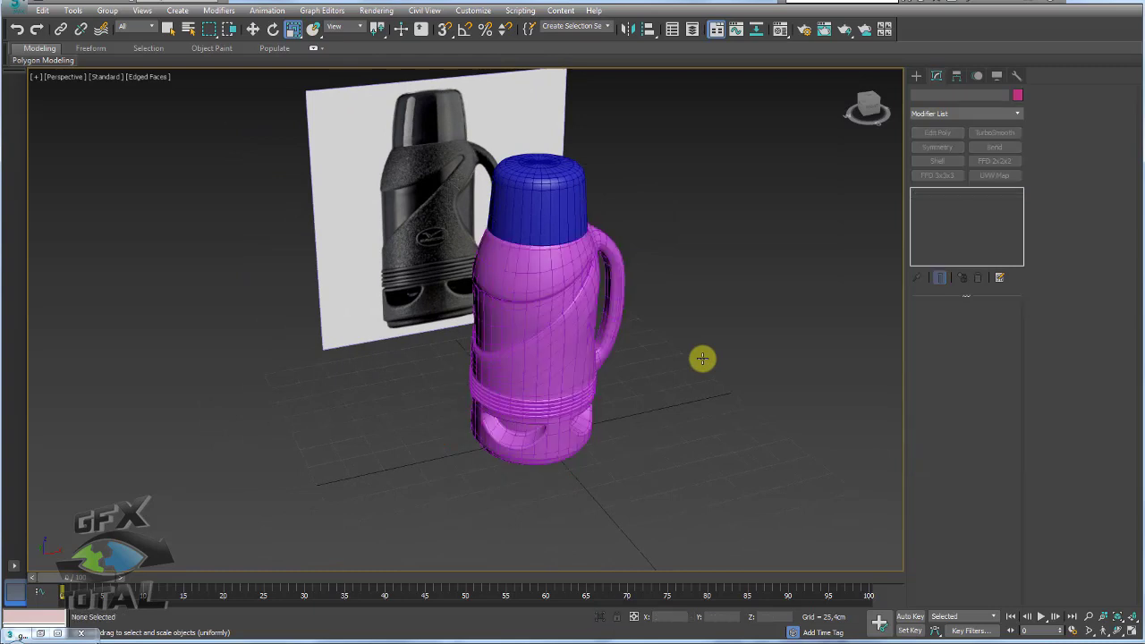